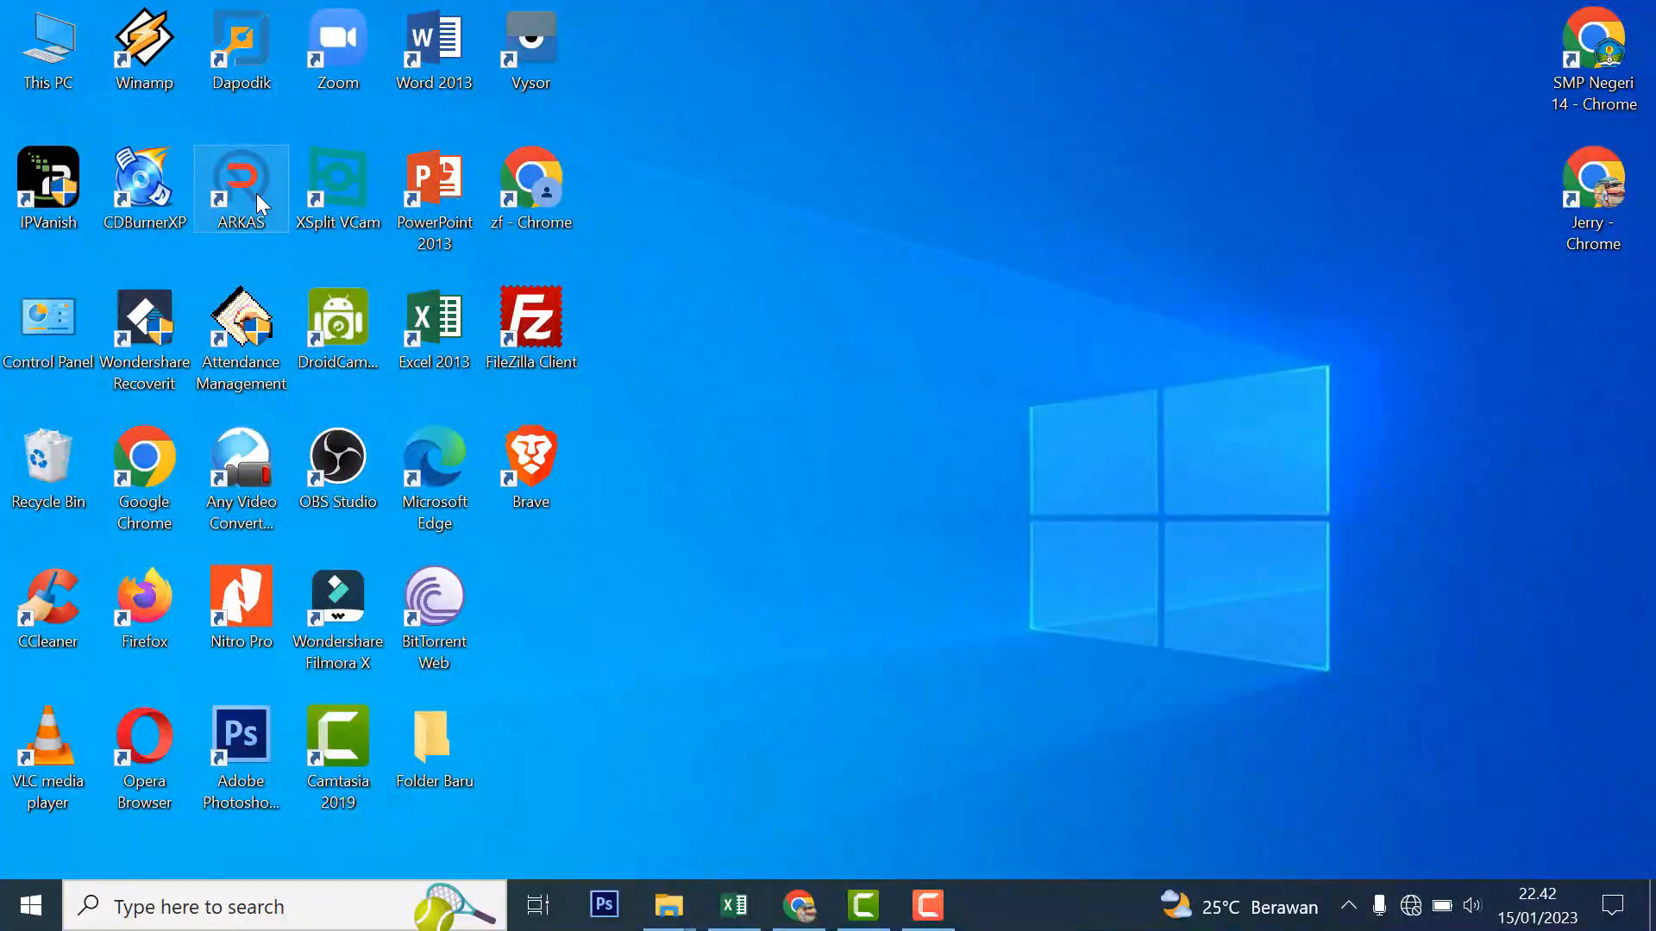
# Step: Launch ARKAS and log in with the account's username and password for the budget year Tahun 2023
pyautogui.doubleClick(256, 195)
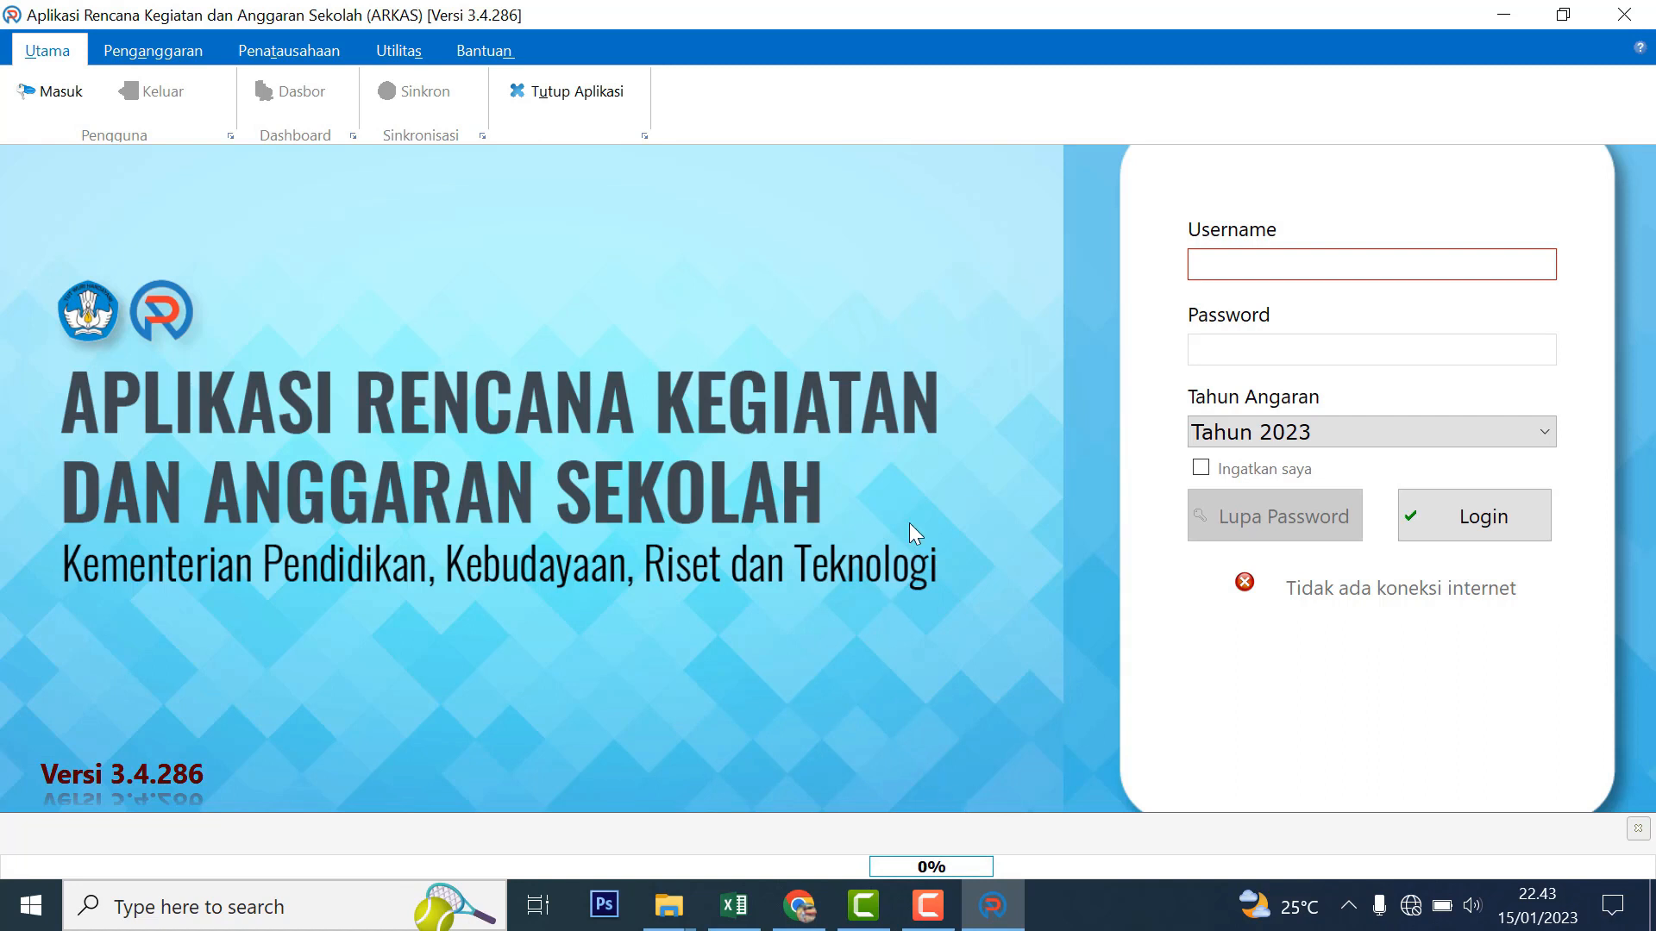
pyautogui.click(1248, 269)
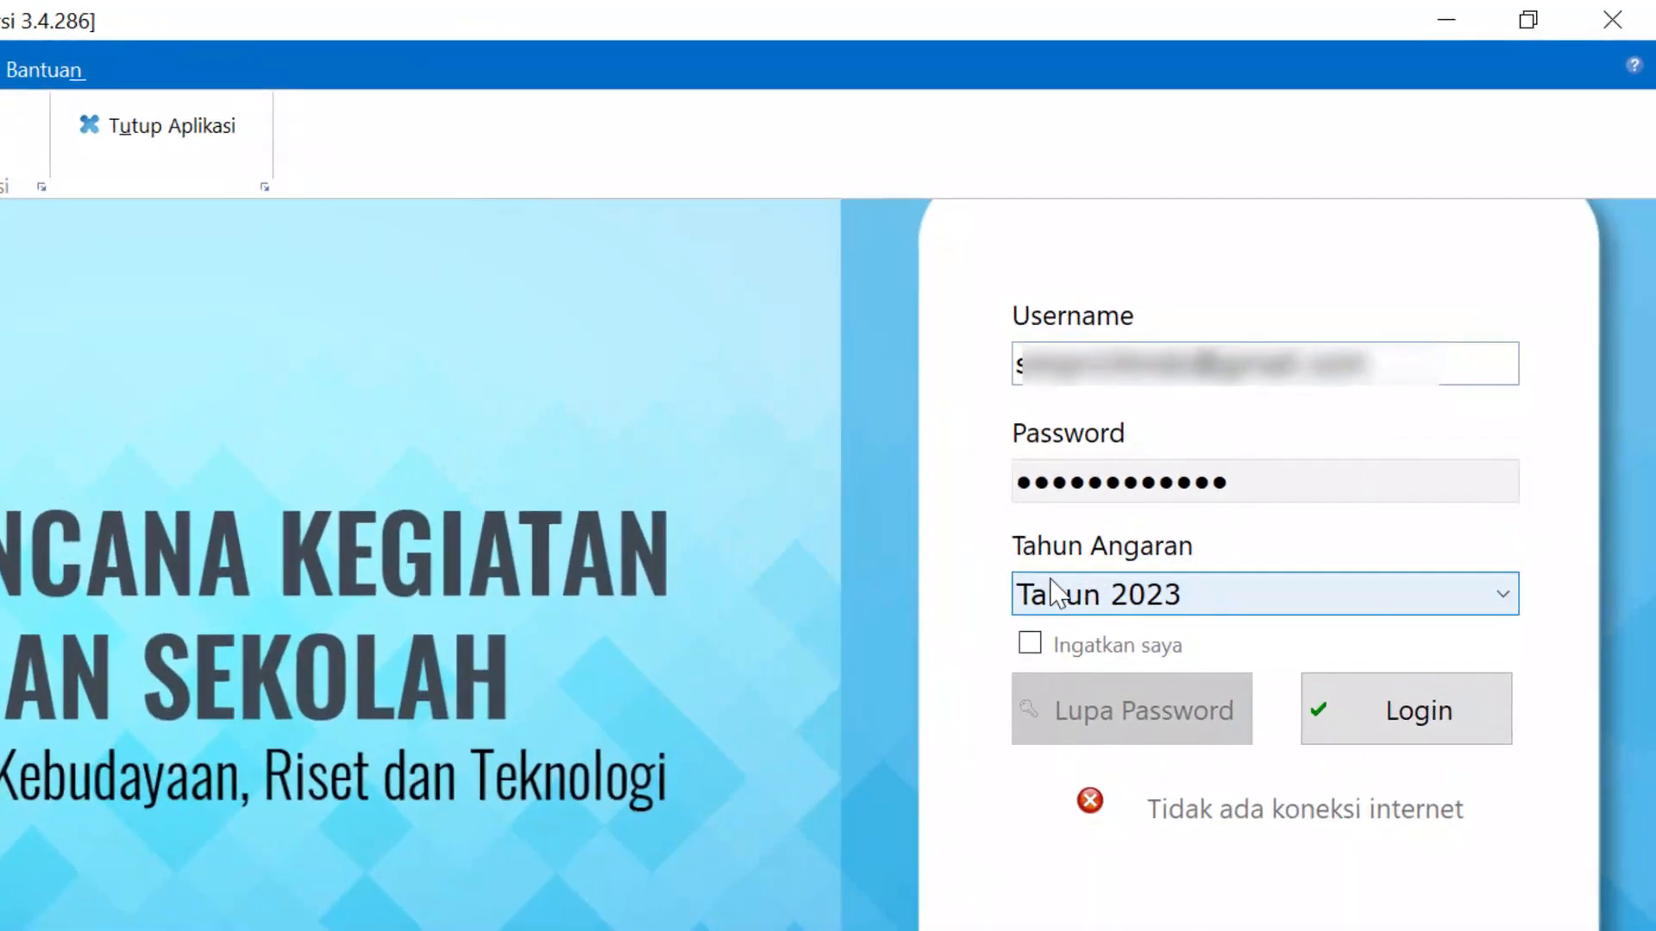
pyautogui.click(1462, 604)
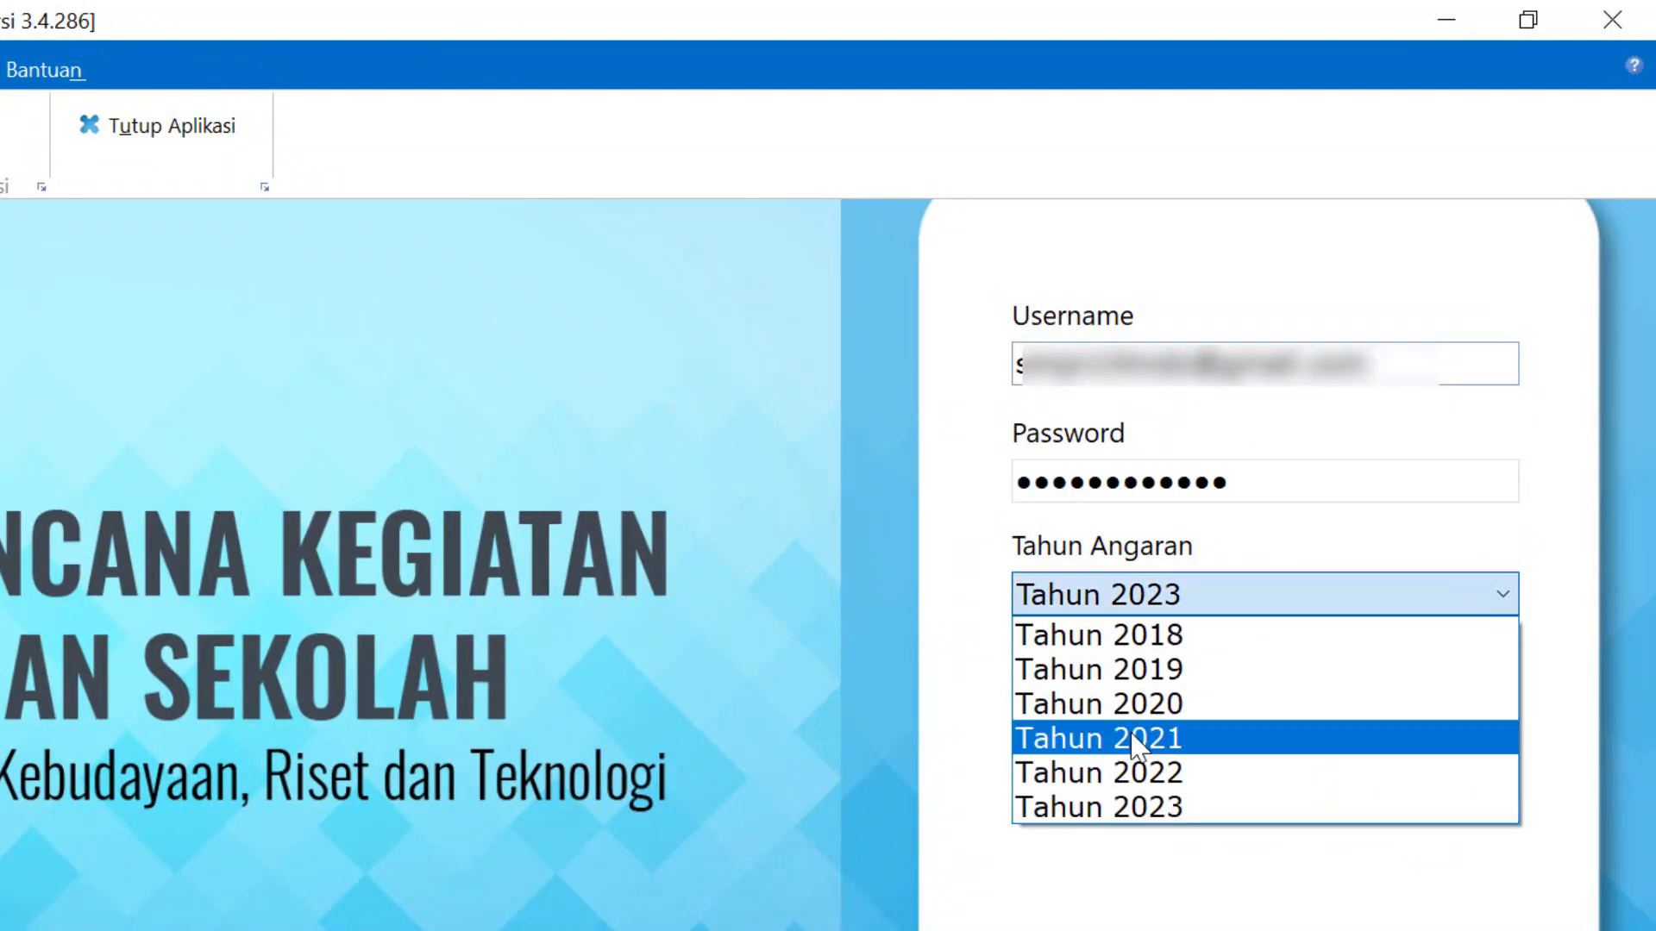
pyautogui.click(1164, 815)
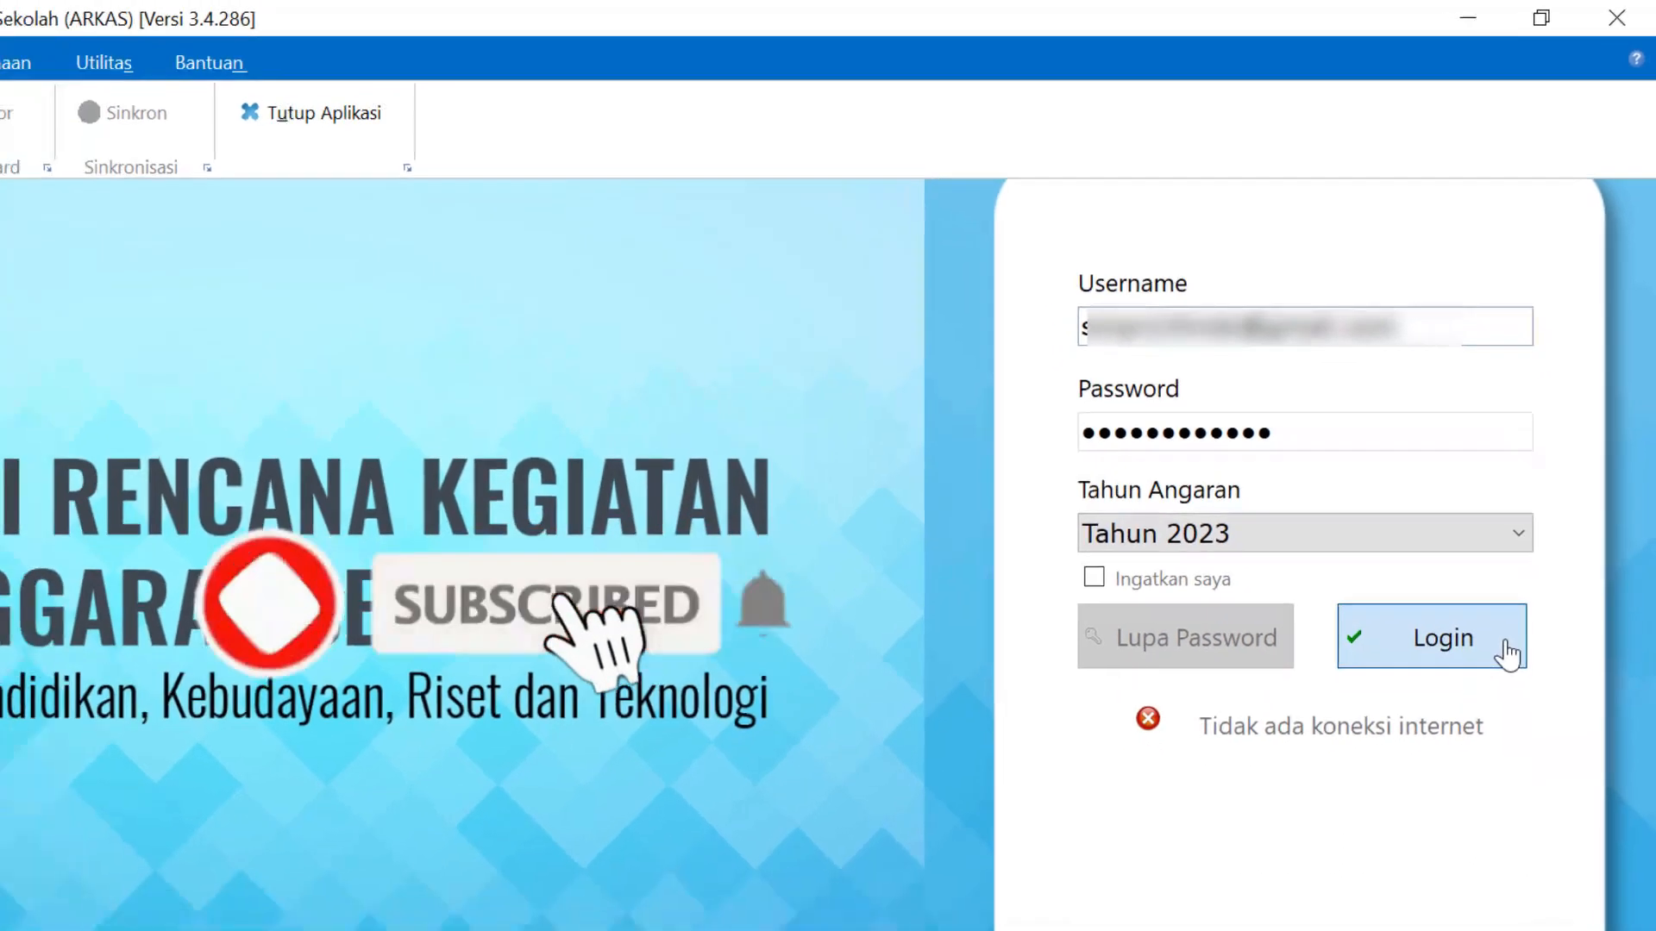
pyautogui.click(1504, 653)
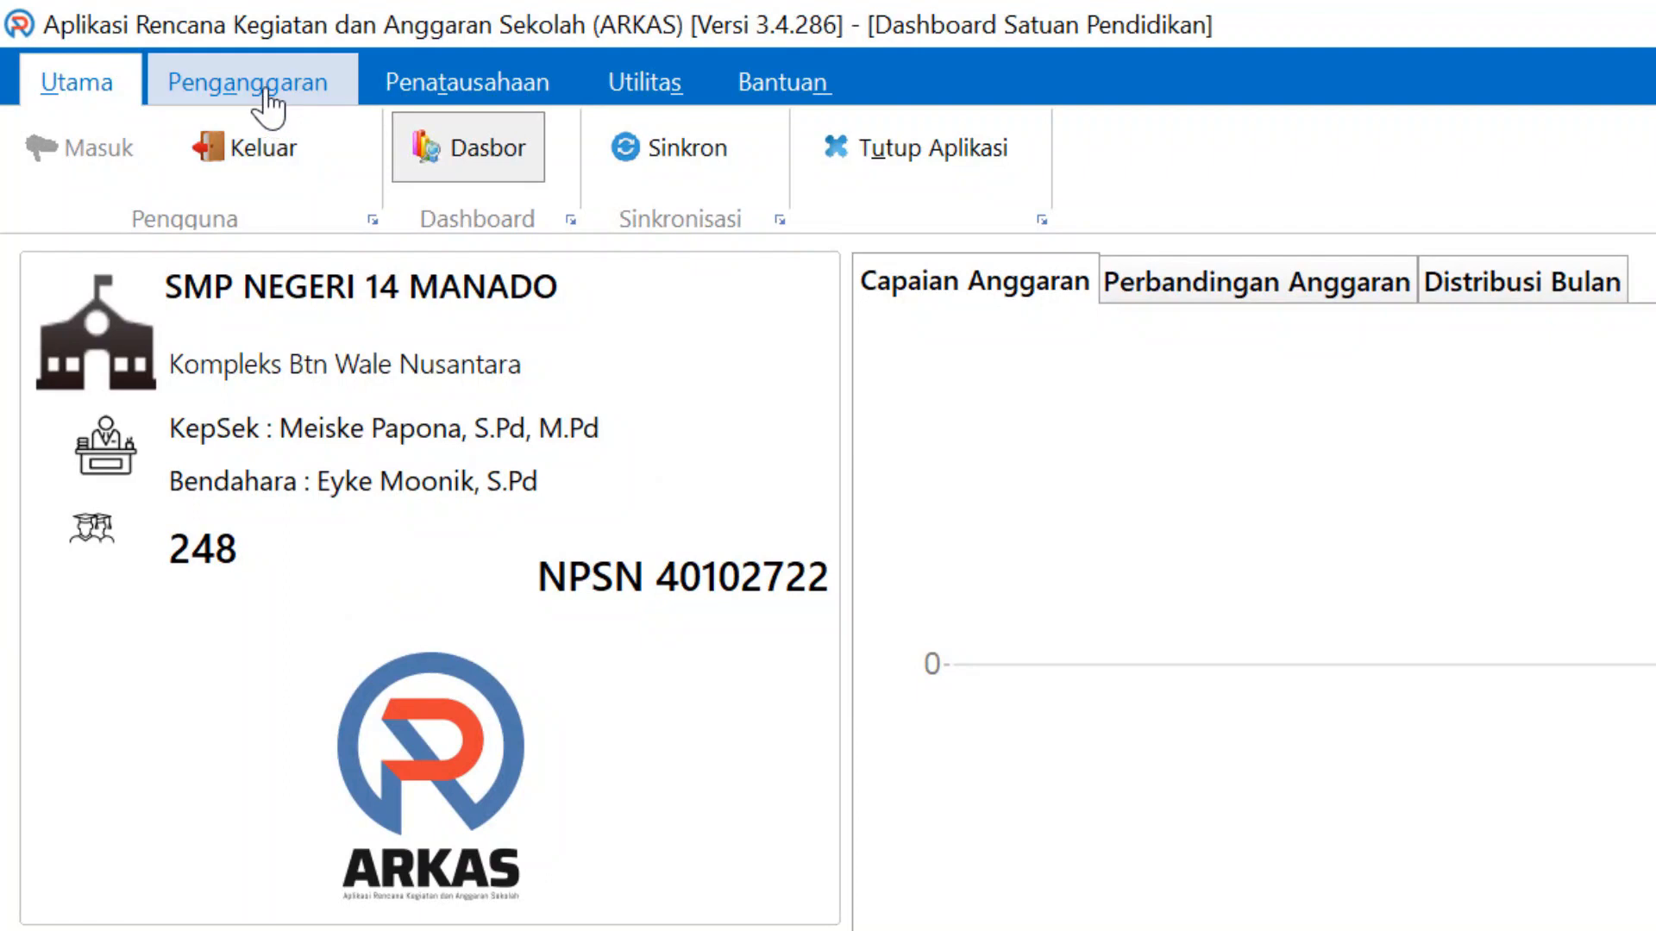
# Step: Start creating a BOSP Reguler worksheet from the Aktivasi Kertas Kerja page
pyautogui.click(342, 98)
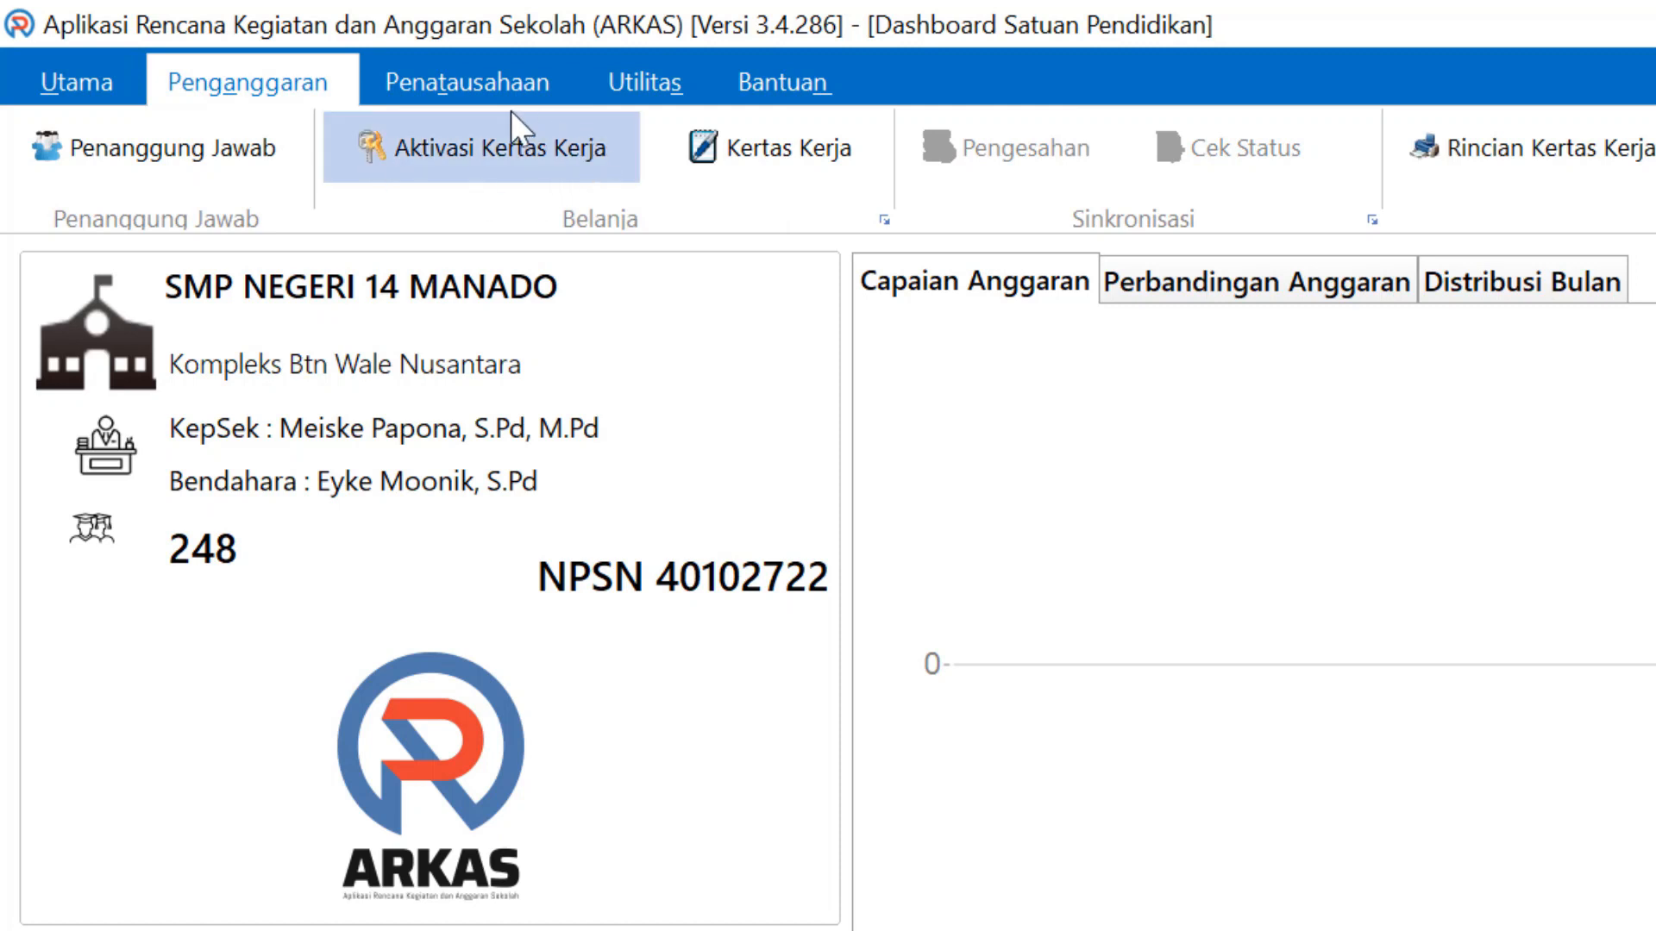
pyautogui.click(610, 142)
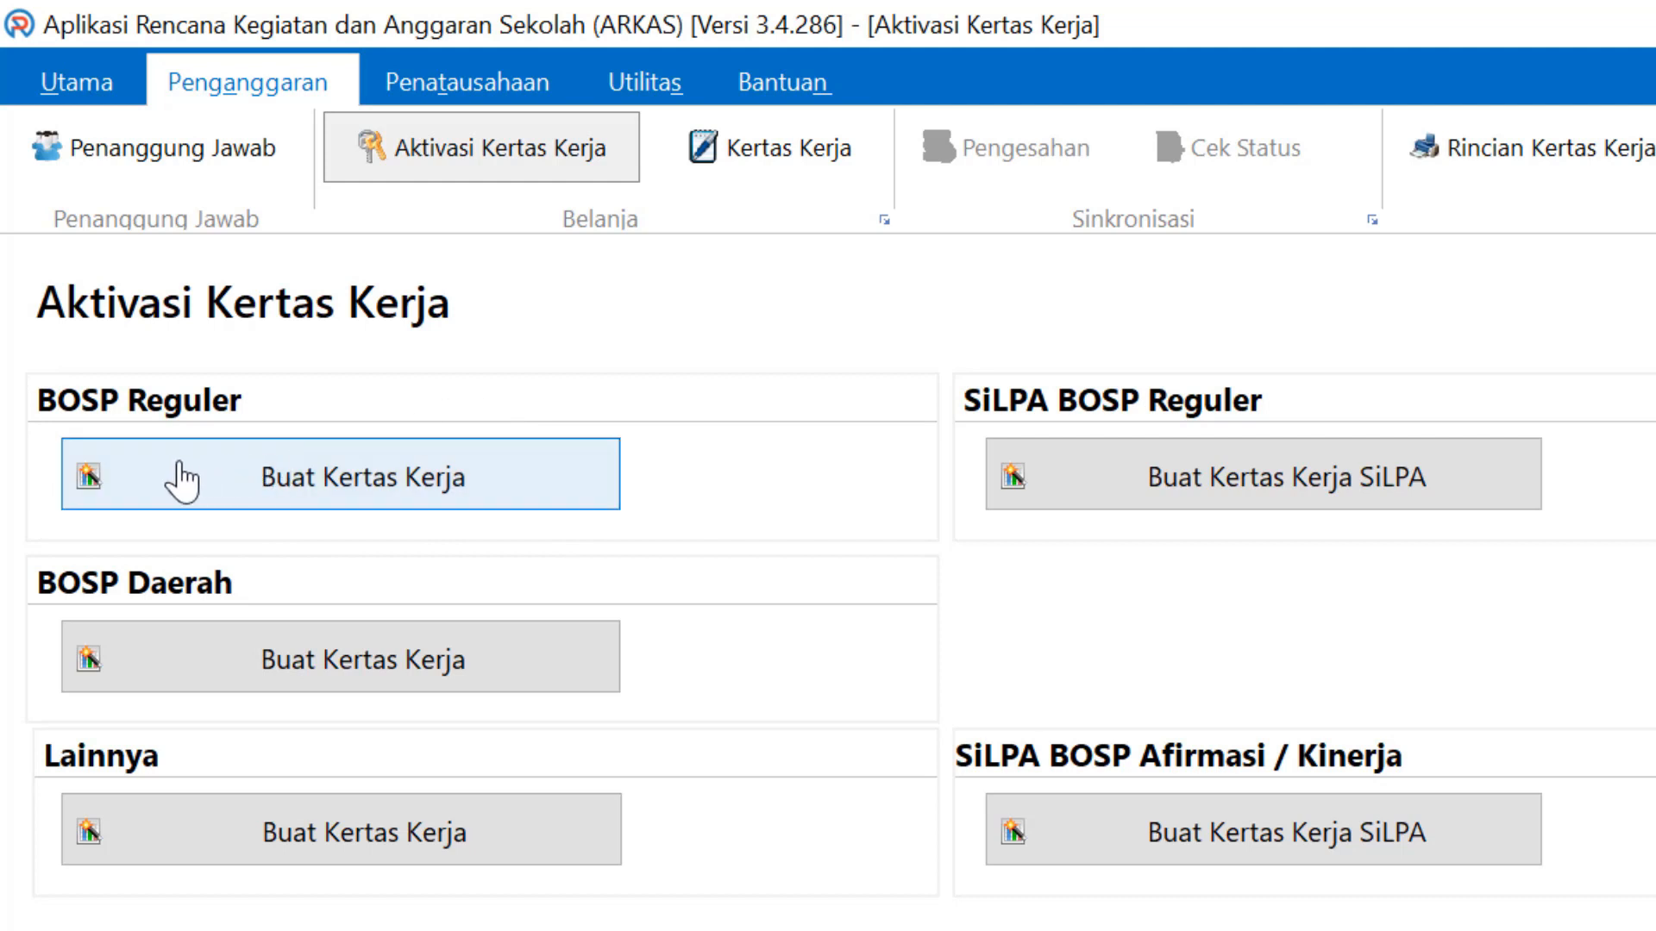
pyautogui.click(544, 491)
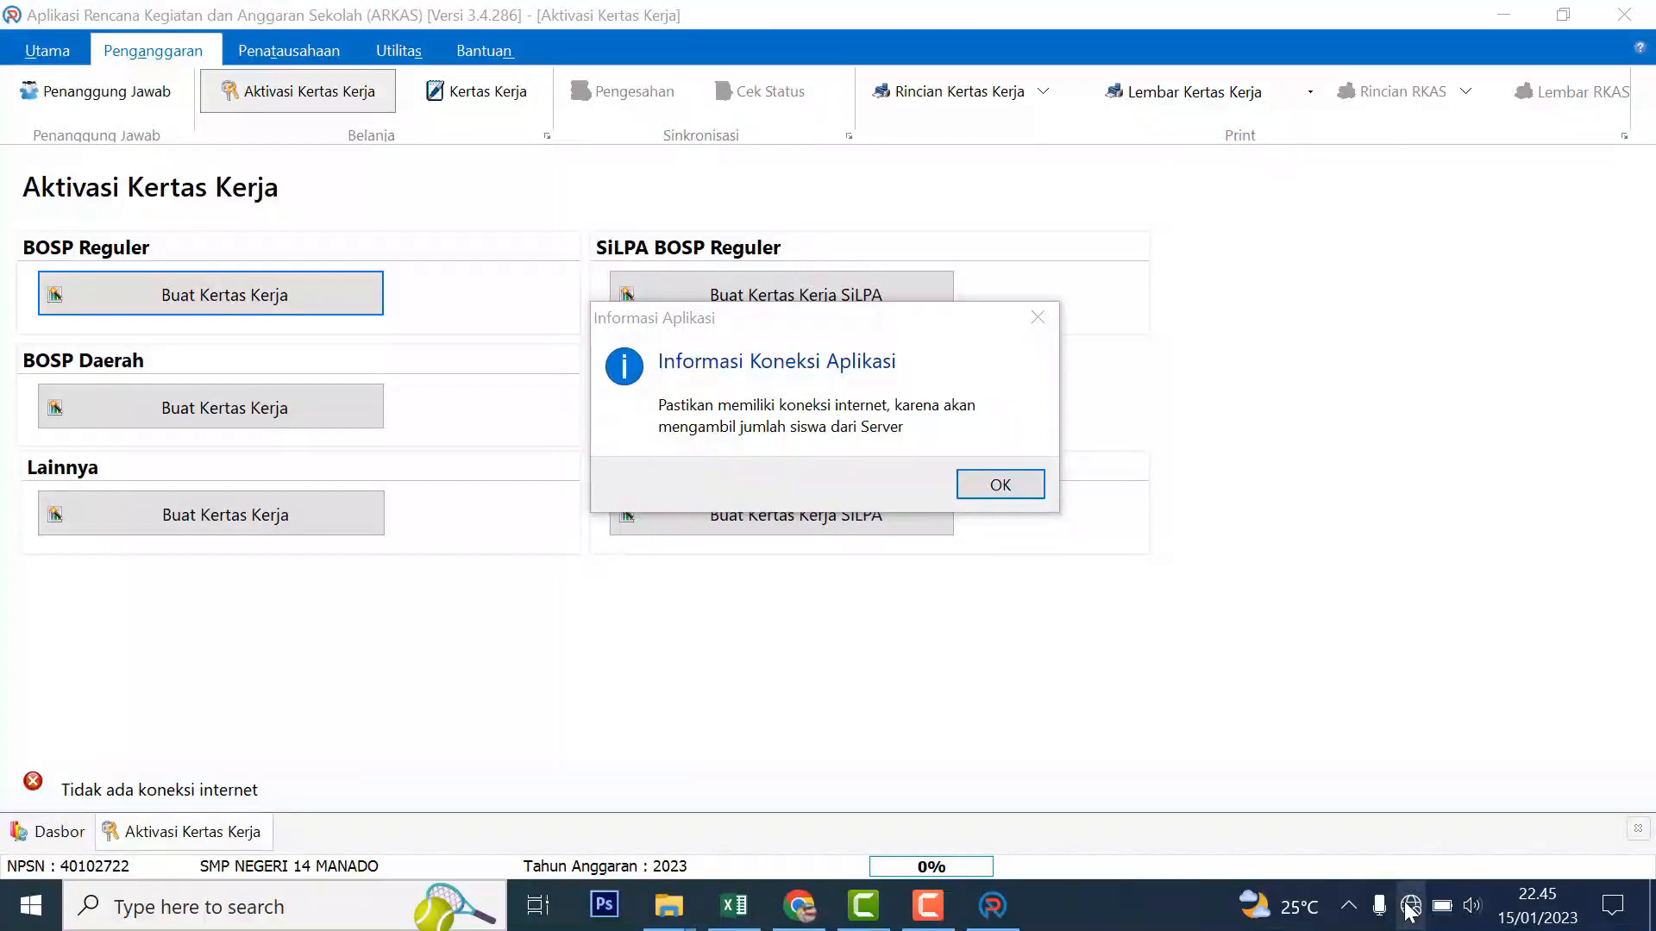
# Step: Connect the computer to the GerLy Home Wi-Fi network
pyautogui.click(1409, 907)
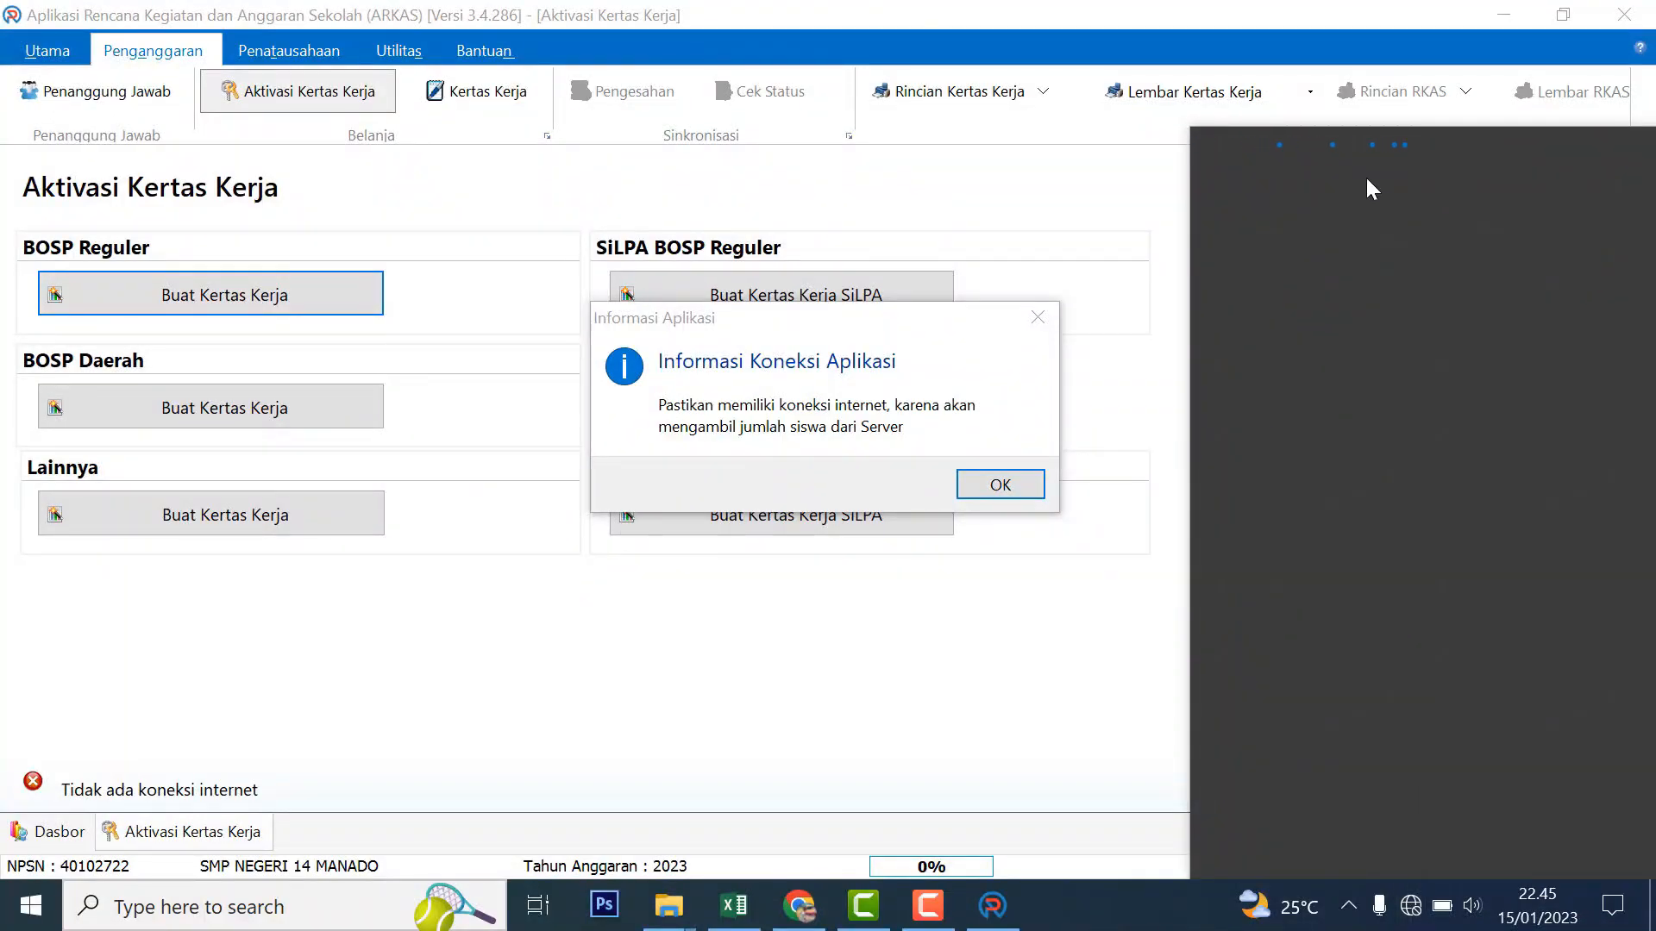
pyautogui.click(1296, 190)
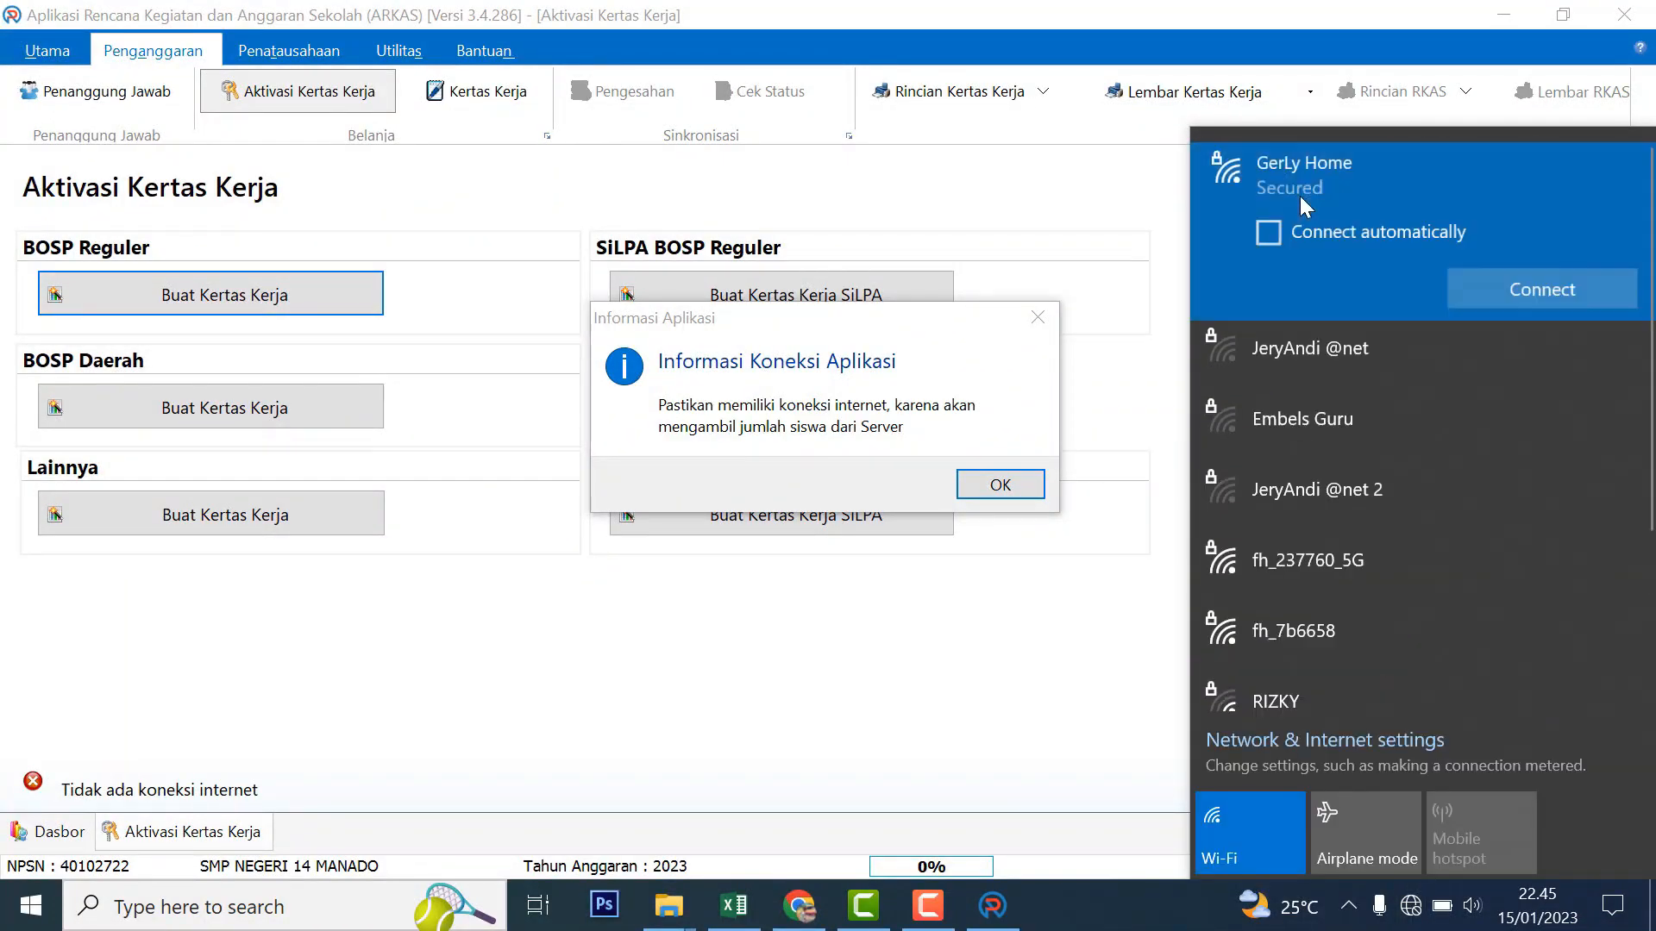
pyautogui.click(1501, 288)
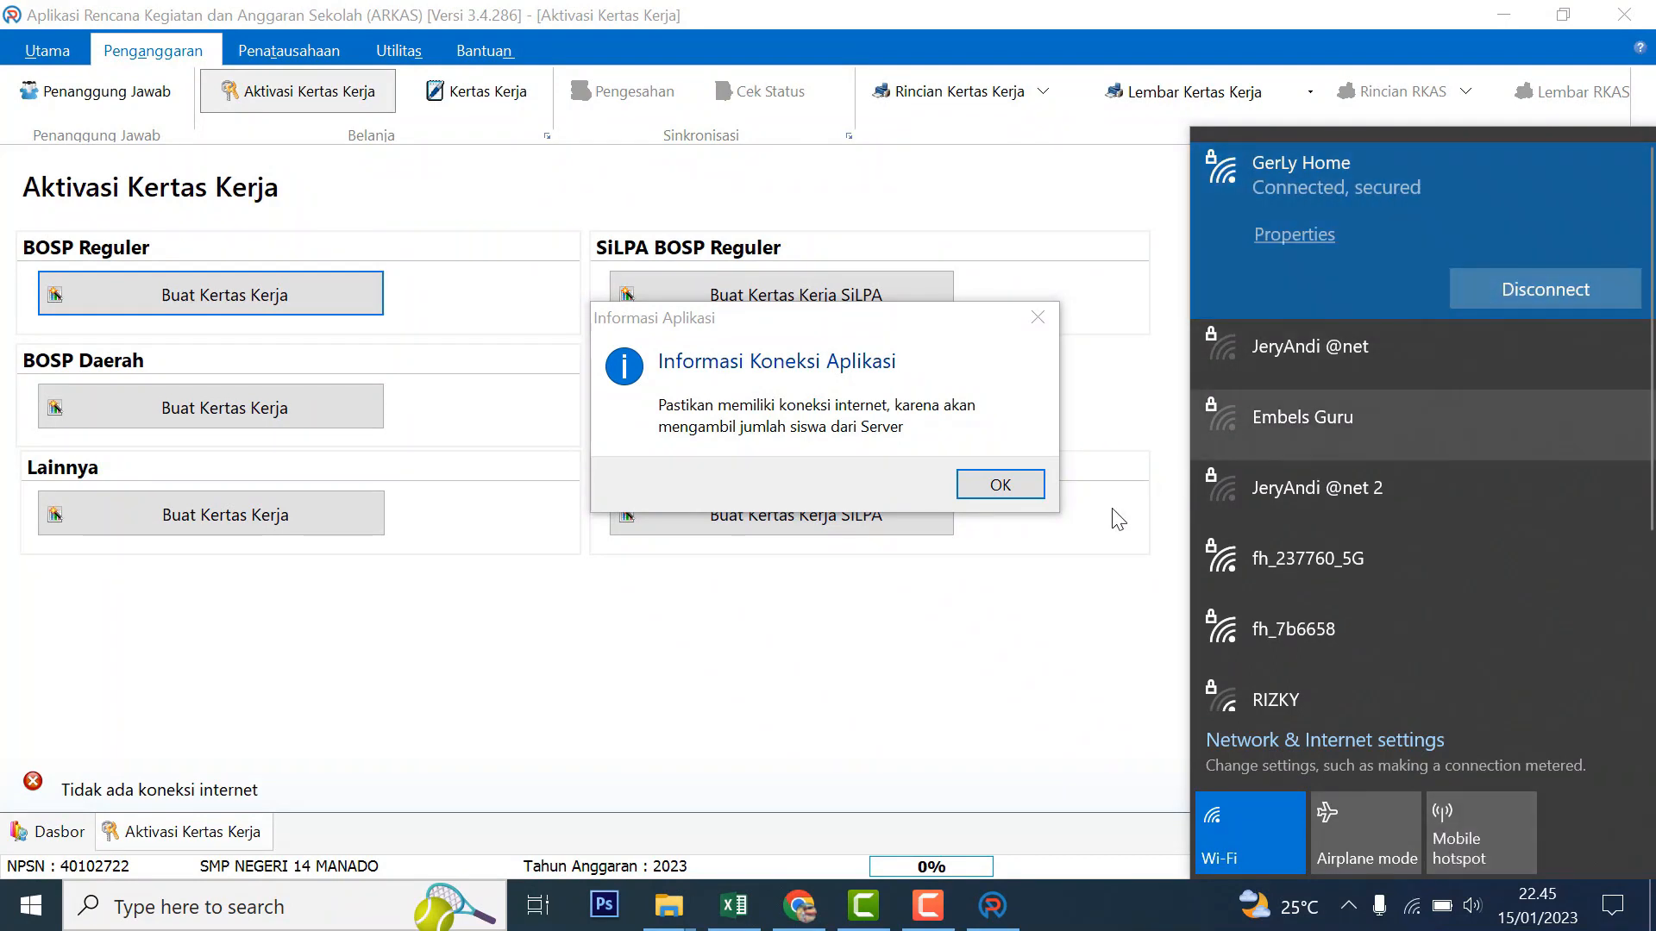
pyautogui.click(1018, 380)
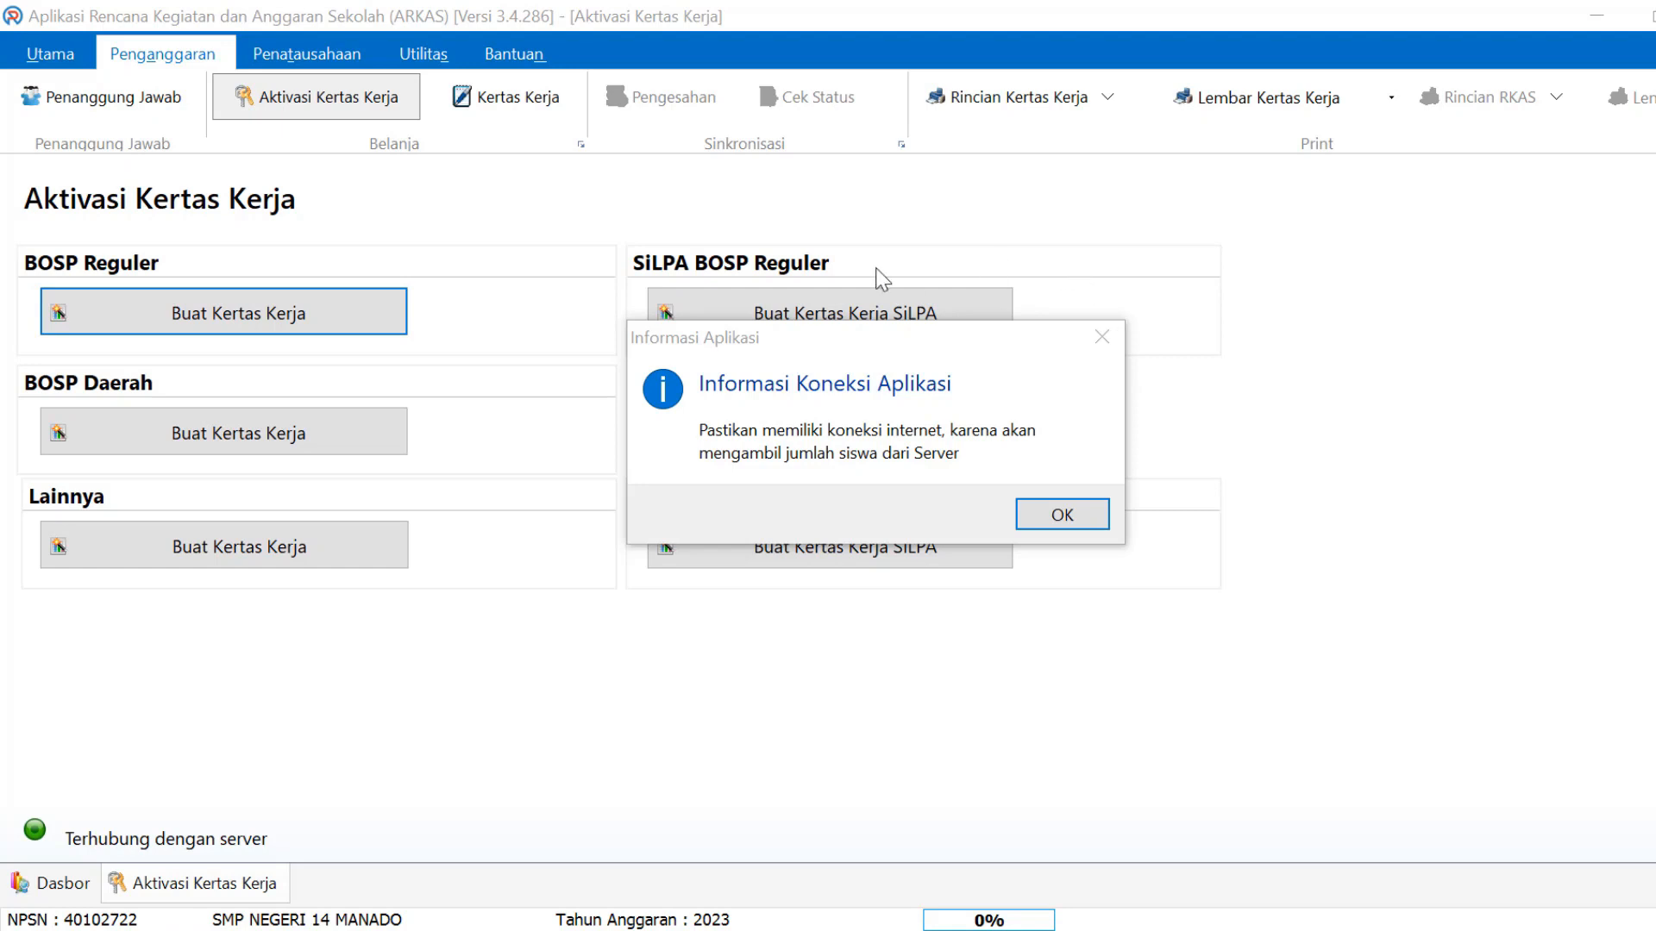
# Step: Create the 2023 BOSP Reguler worksheet without copying the previous year's budget
pyautogui.click(1097, 514)
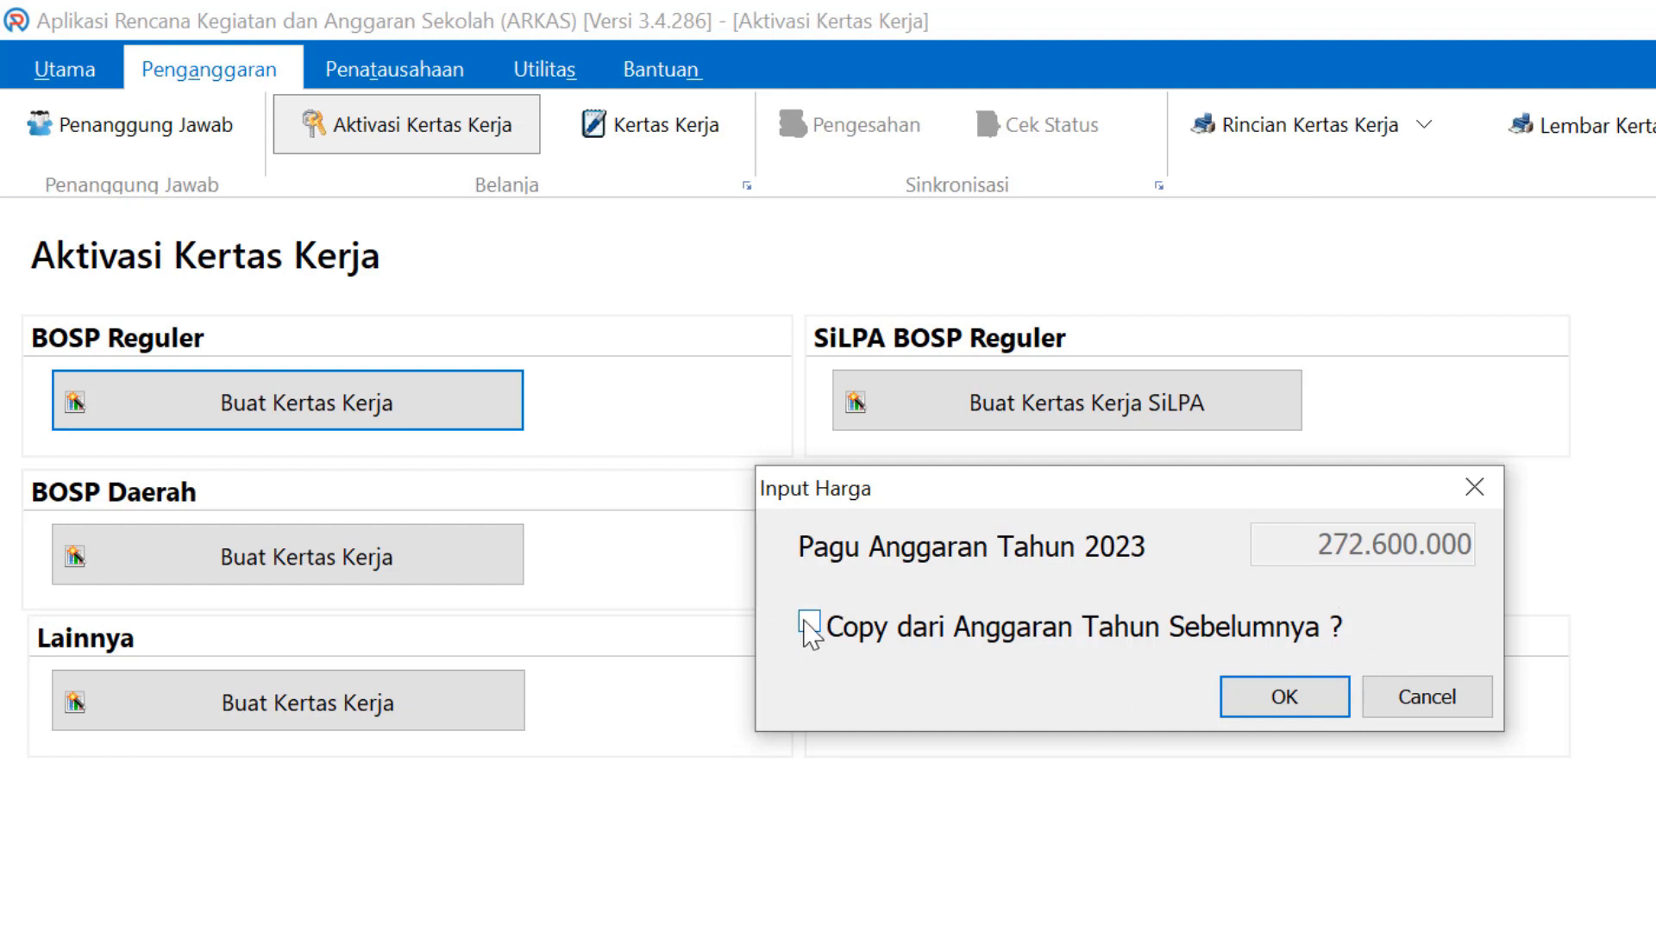
pyautogui.click(1323, 702)
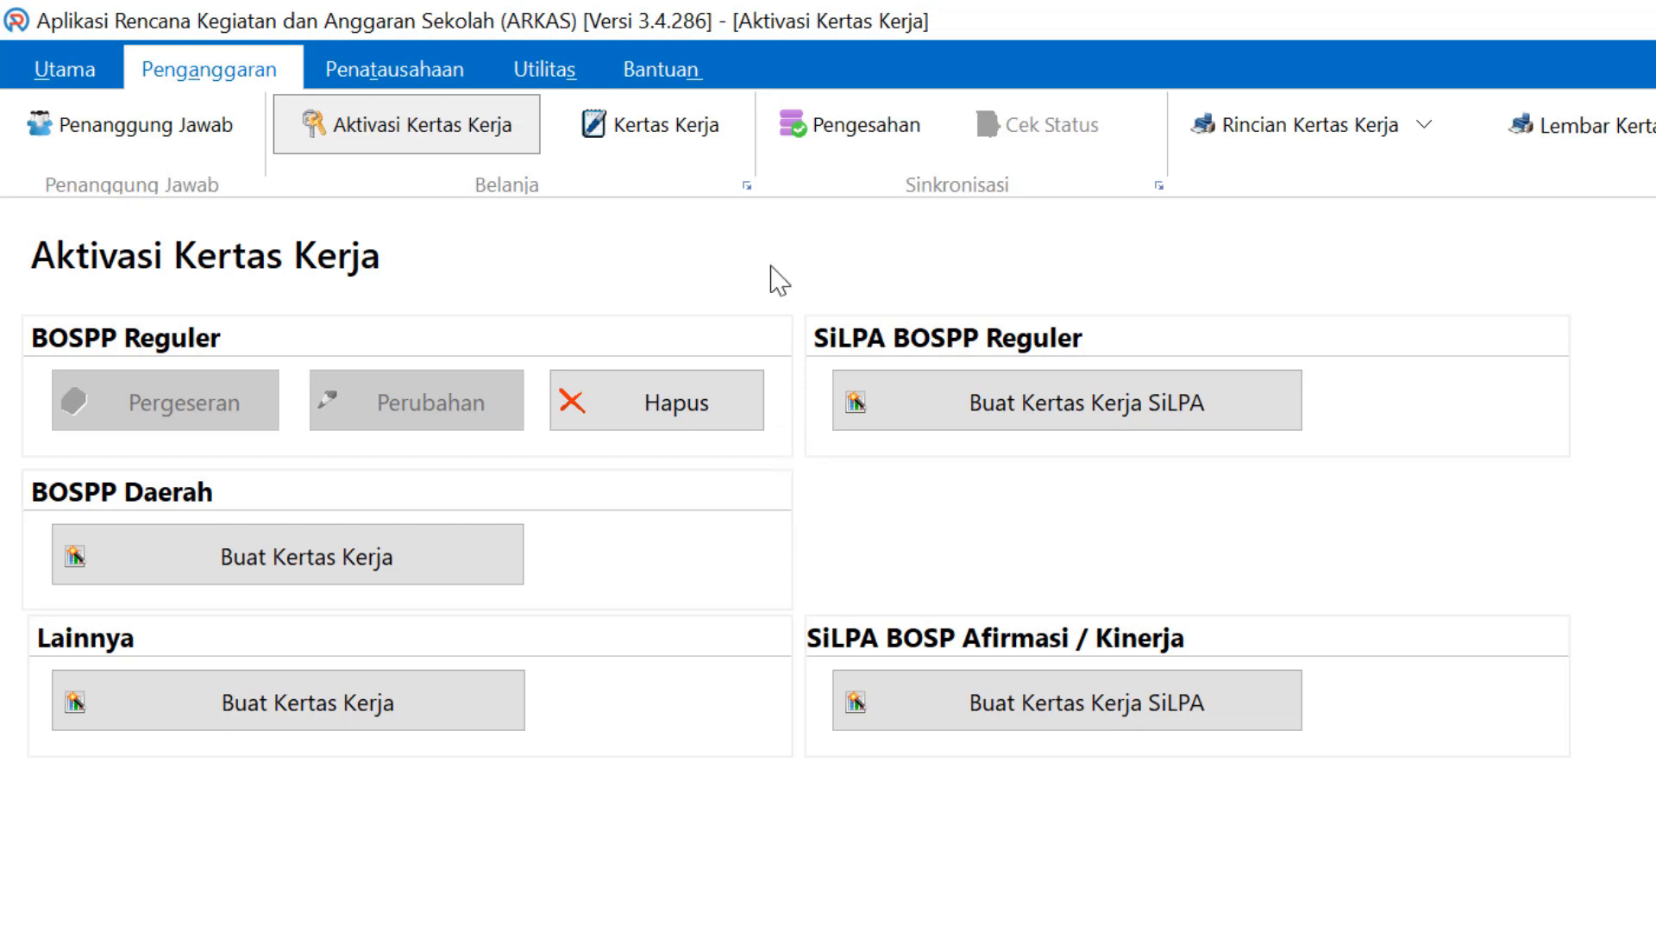
# Step: Display the Kertas Kerja with BOSP Reguler as fund source and view its blank form for adding a new entry
pyautogui.click(726, 136)
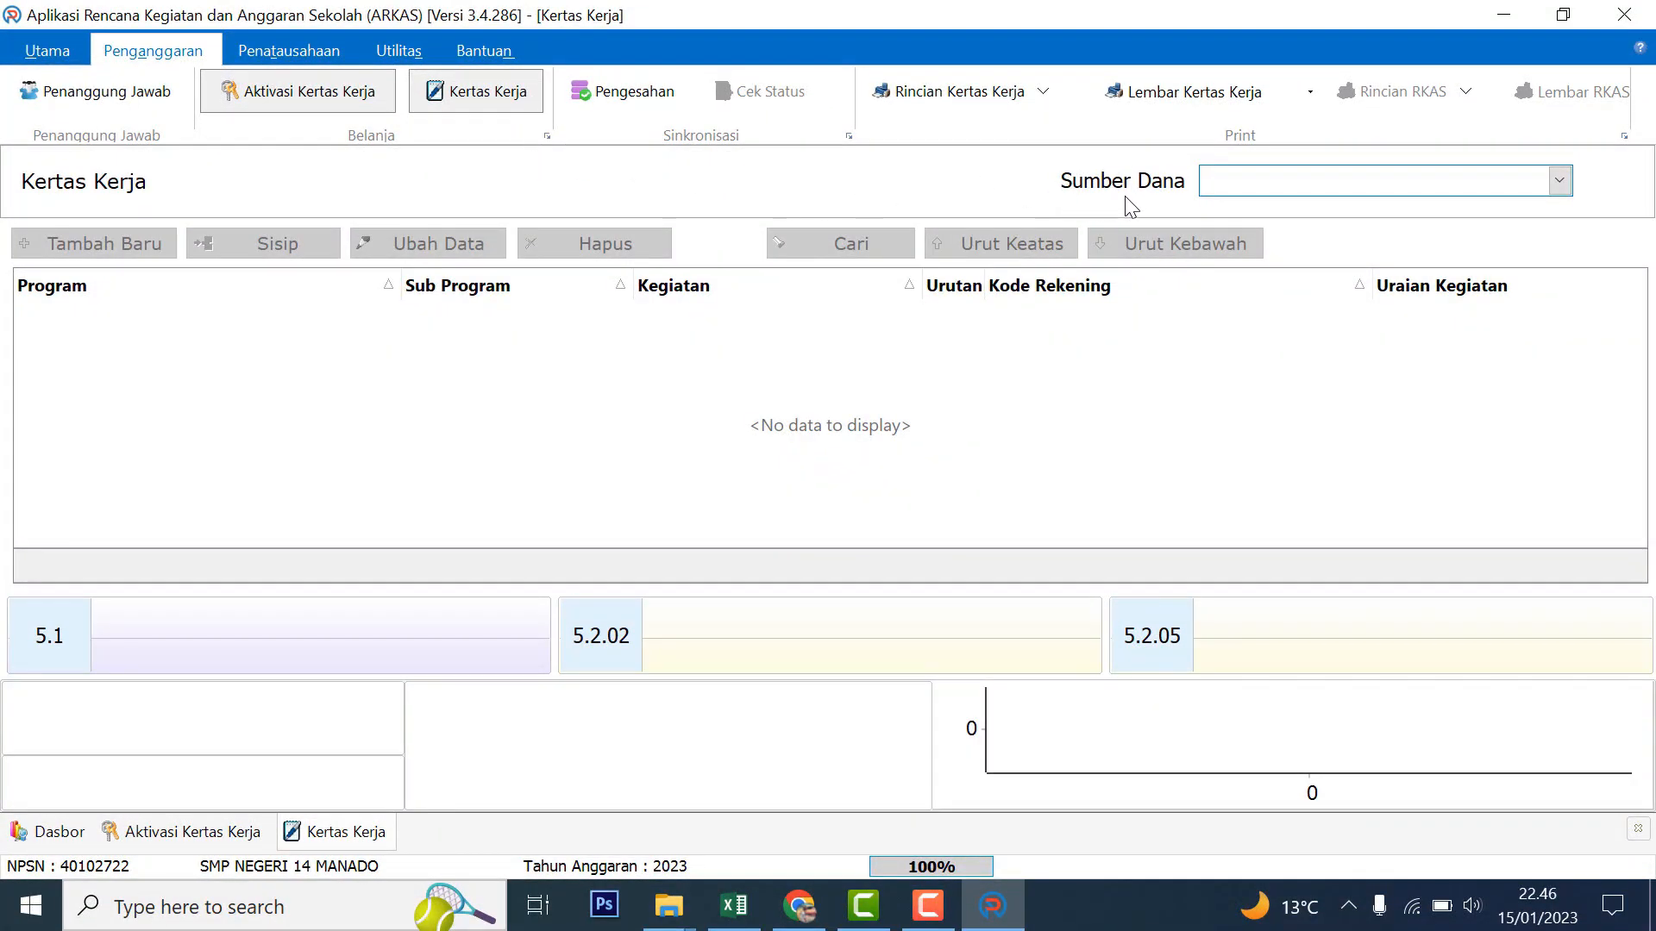
pyautogui.click(1560, 182)
pyautogui.click(1566, 187)
pyautogui.click(1561, 183)
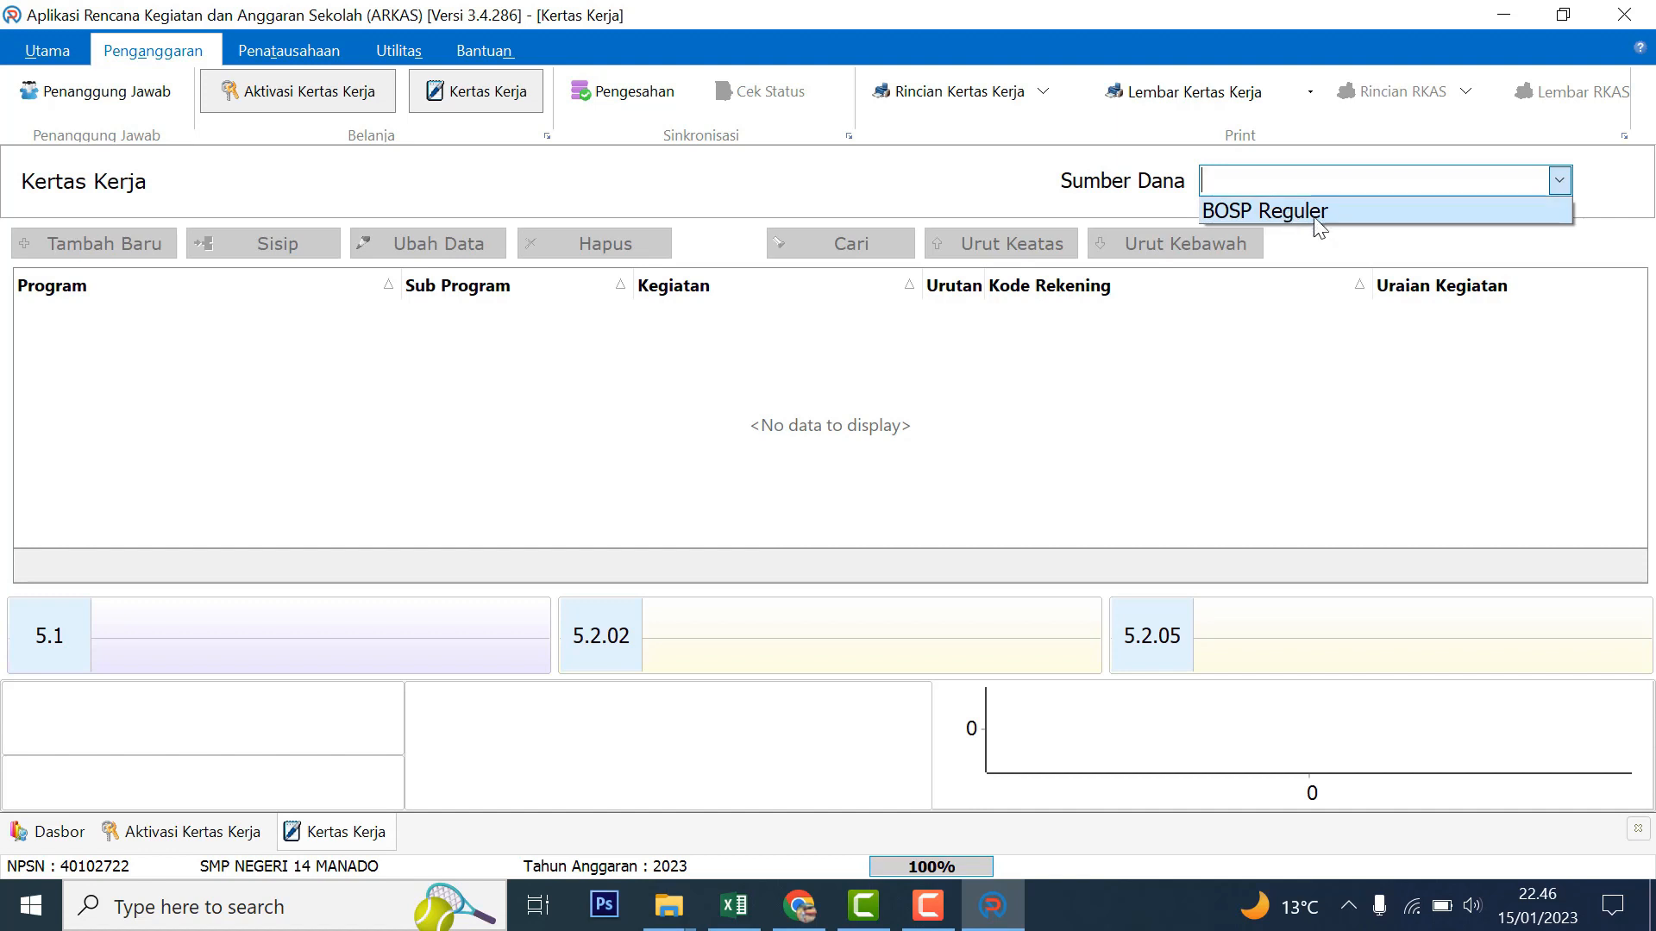
pyautogui.click(1374, 212)
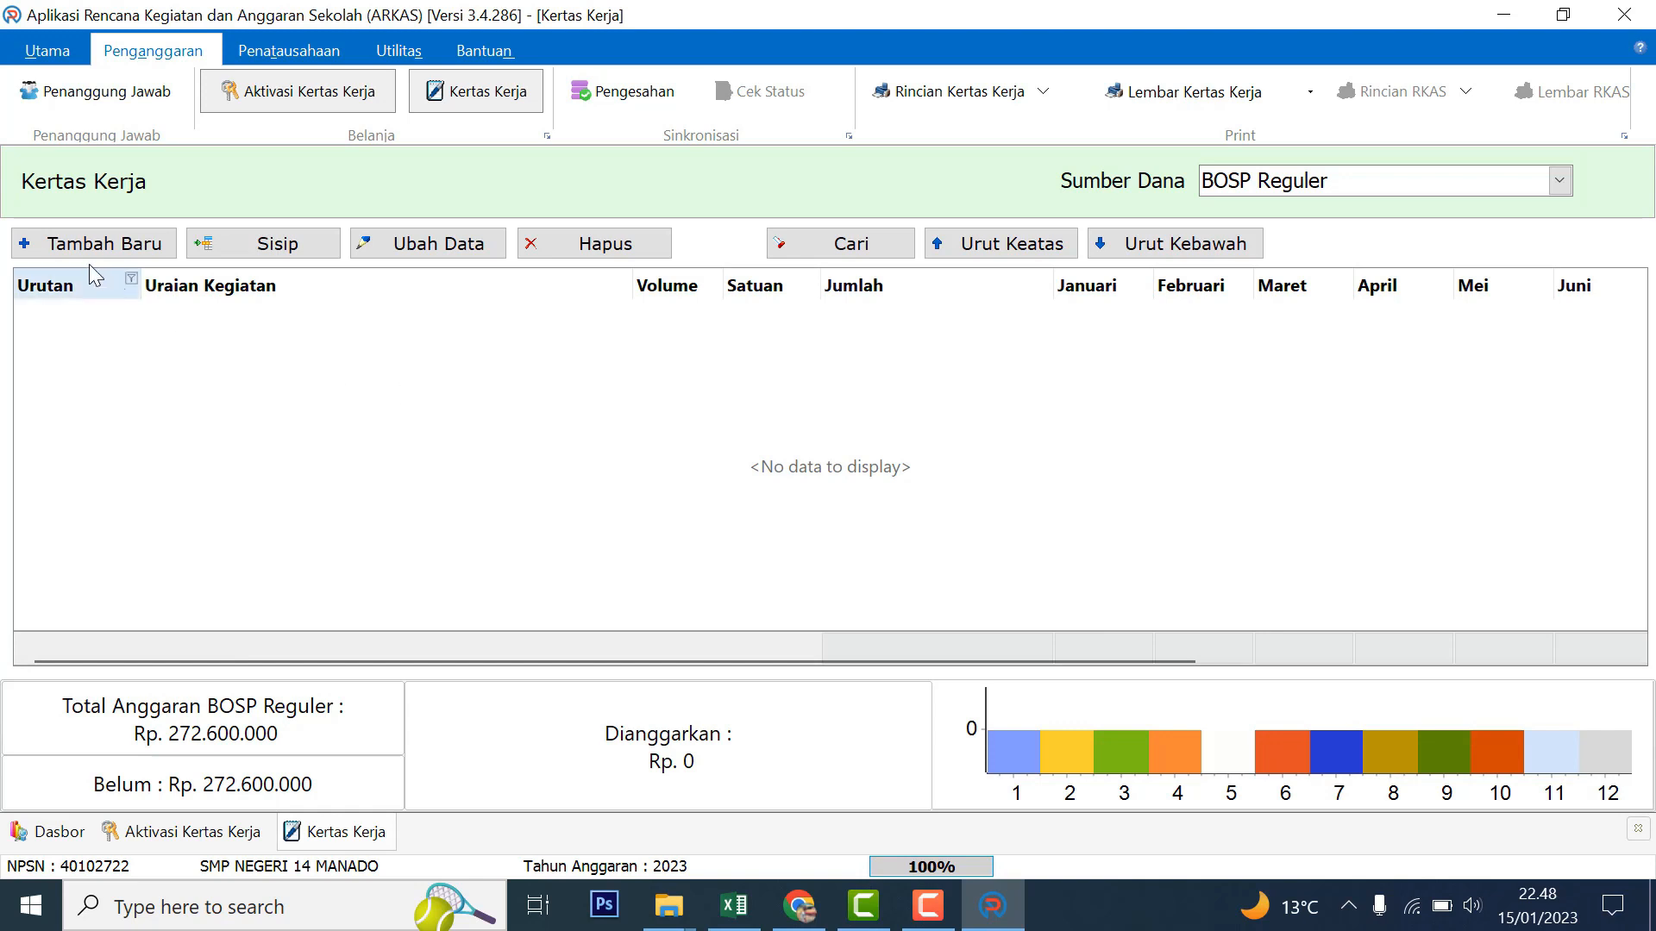
pyautogui.click(67, 251)
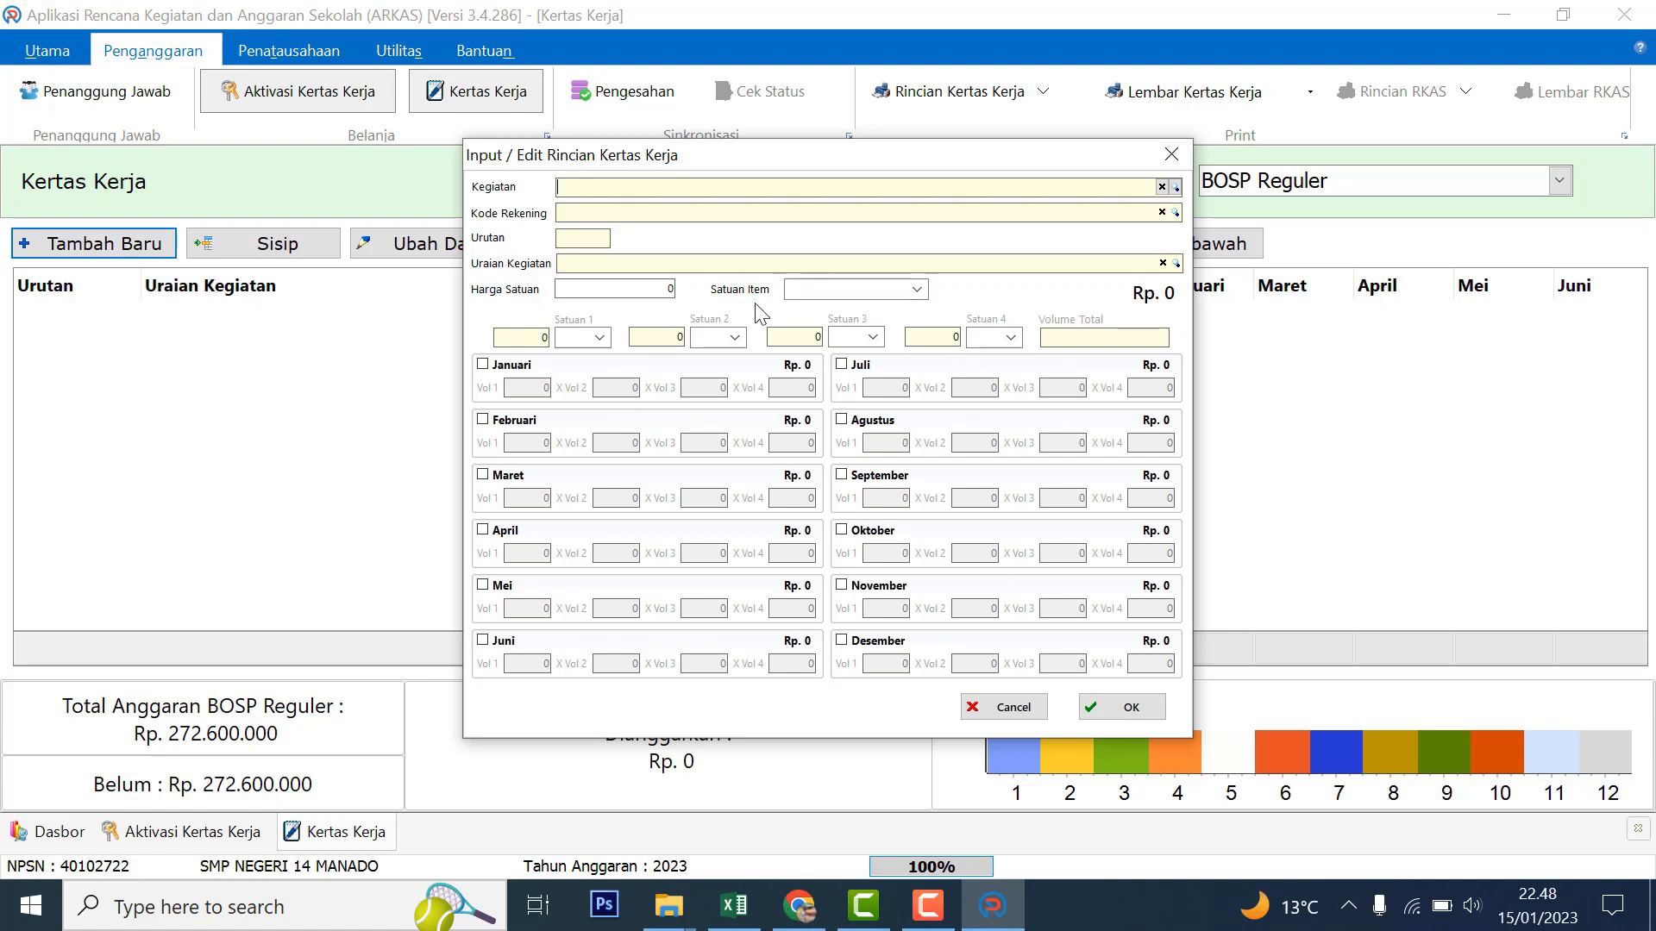
pyautogui.click(1167, 162)
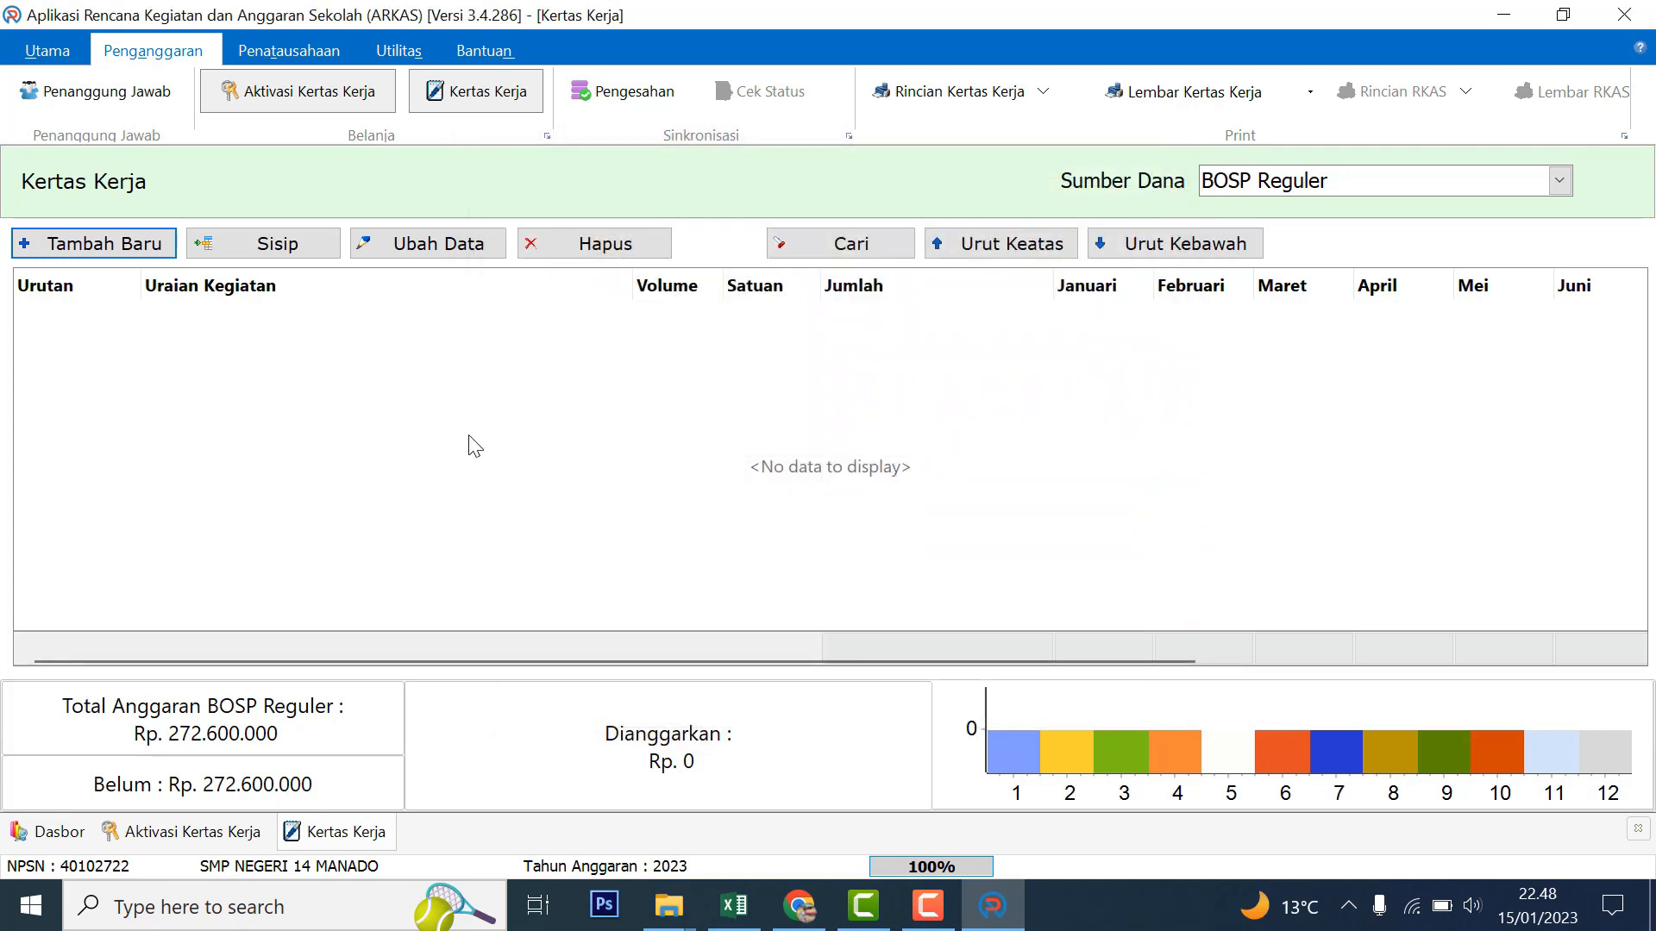
# Step: Delete the BOSP Reguler budget from Aktivasi Kertas Kerja and approve all deletion confirmations
pyautogui.click(303, 106)
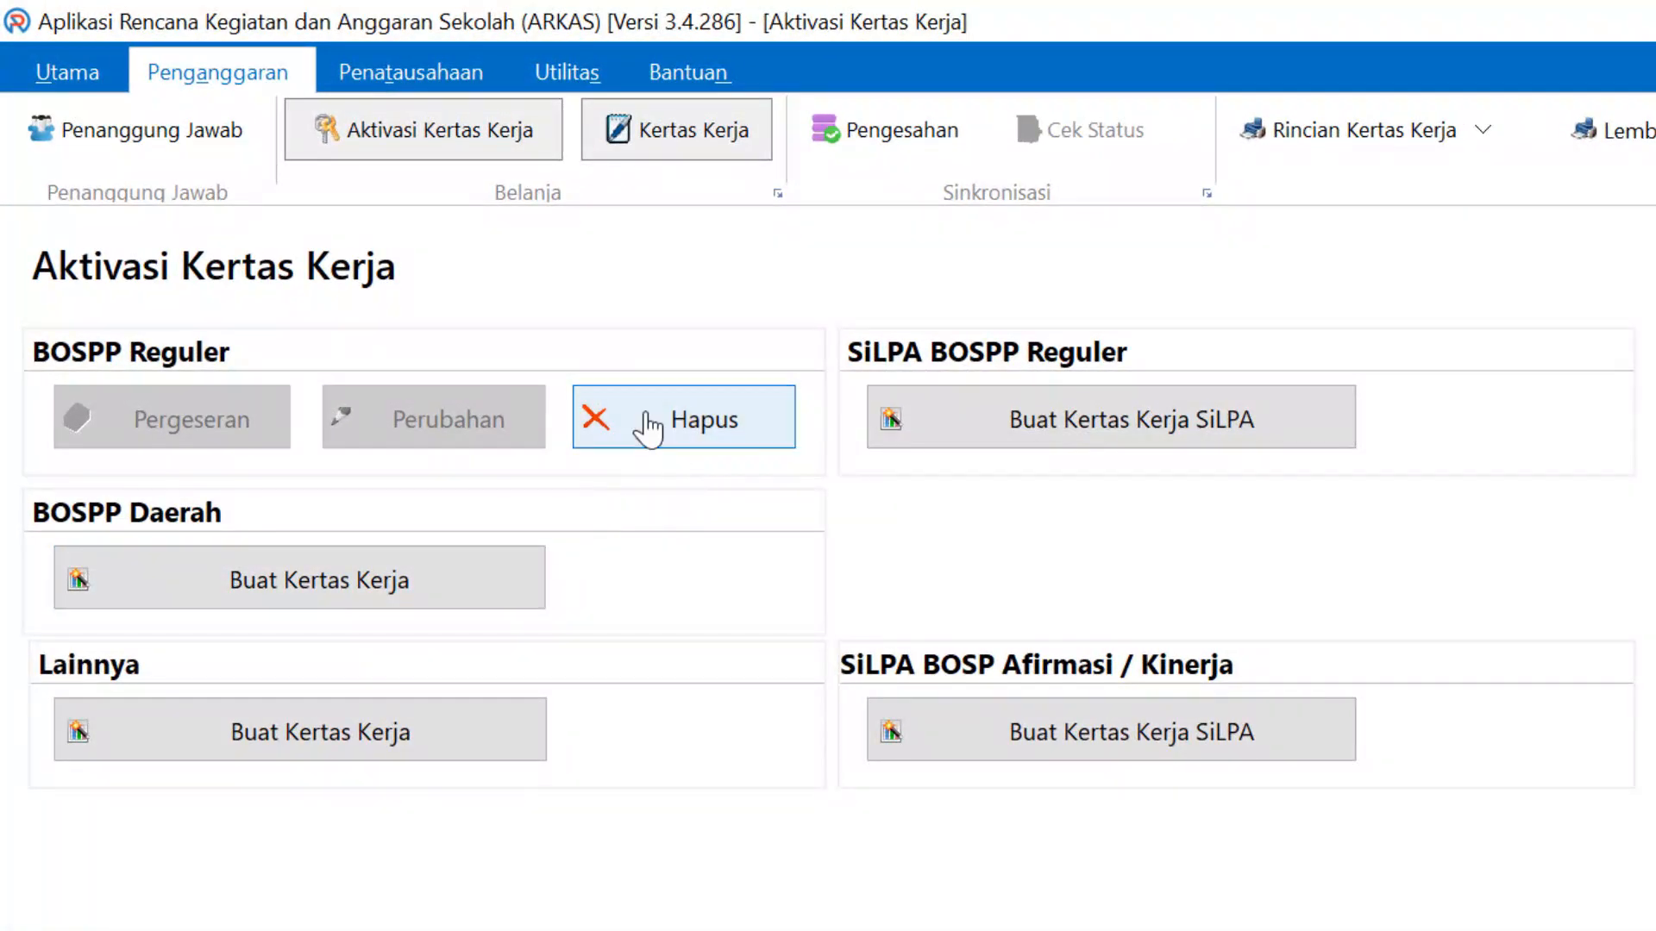
pyautogui.click(772, 427)
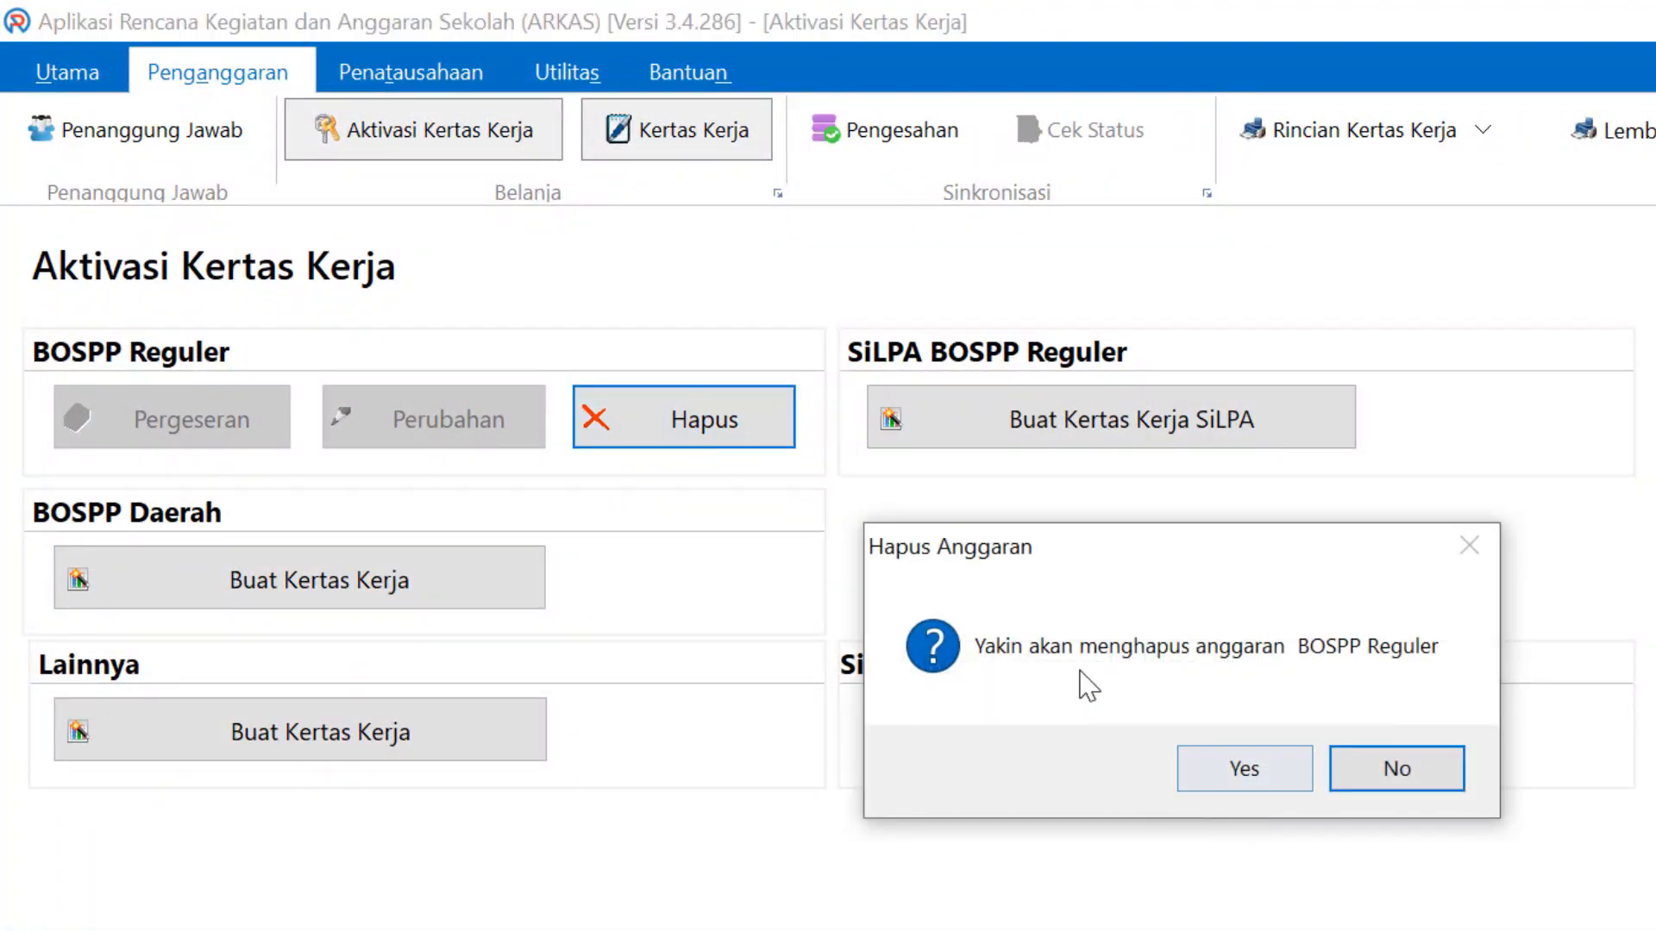
pyautogui.click(1239, 776)
pyautogui.click(1216, 776)
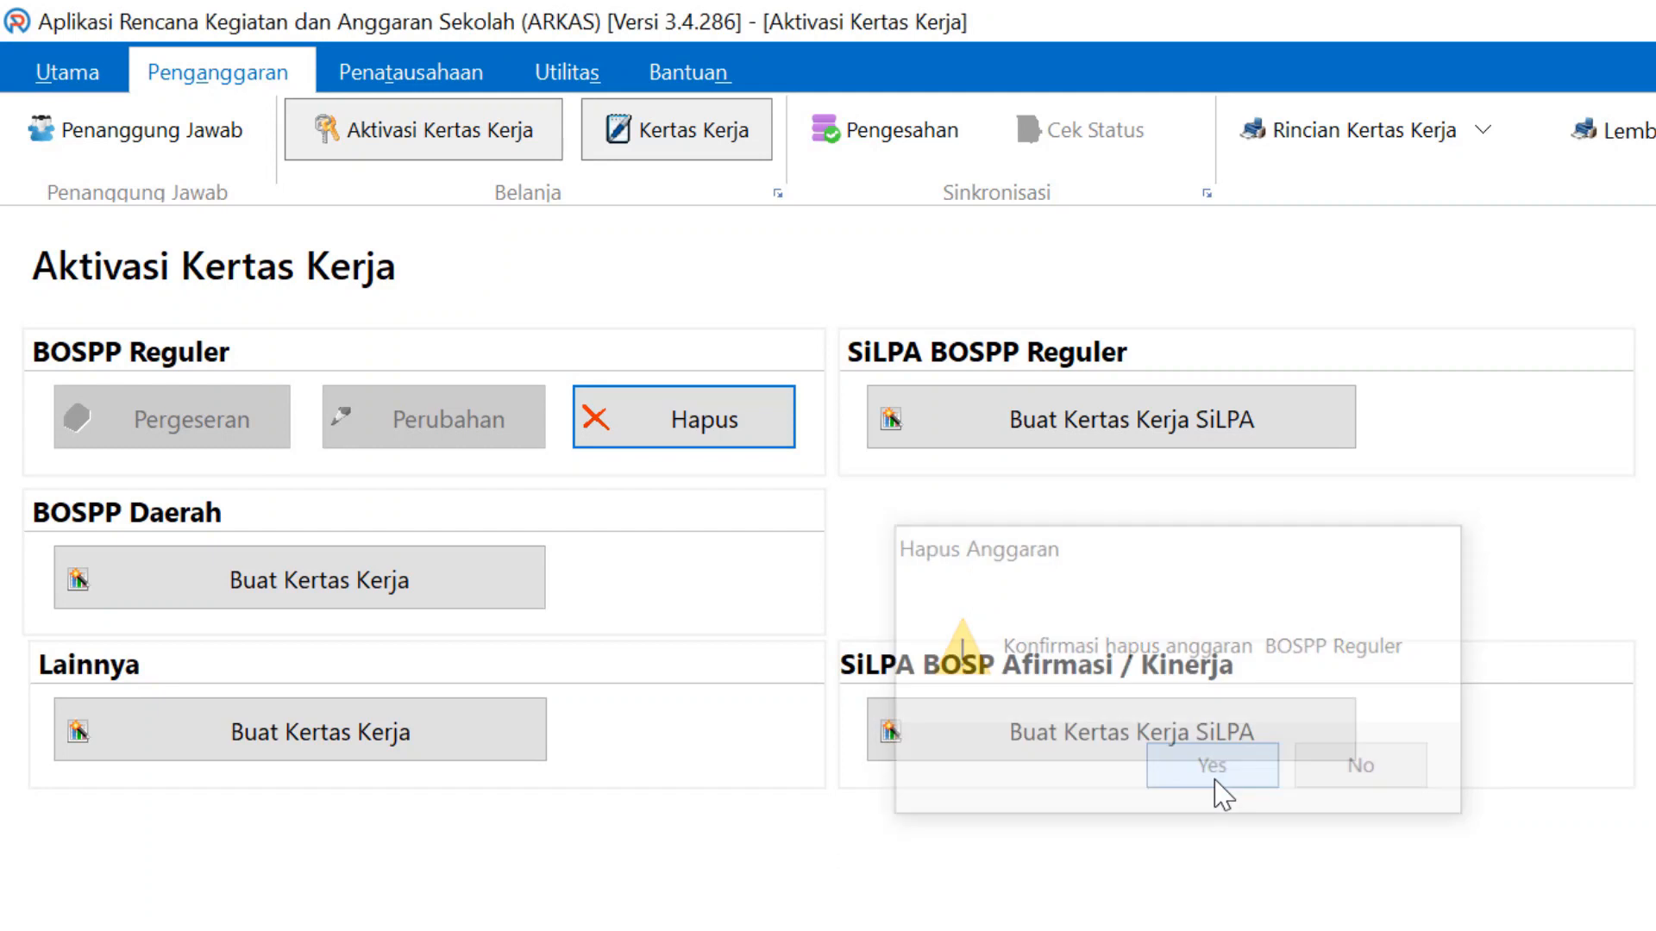
pyautogui.click(1314, 795)
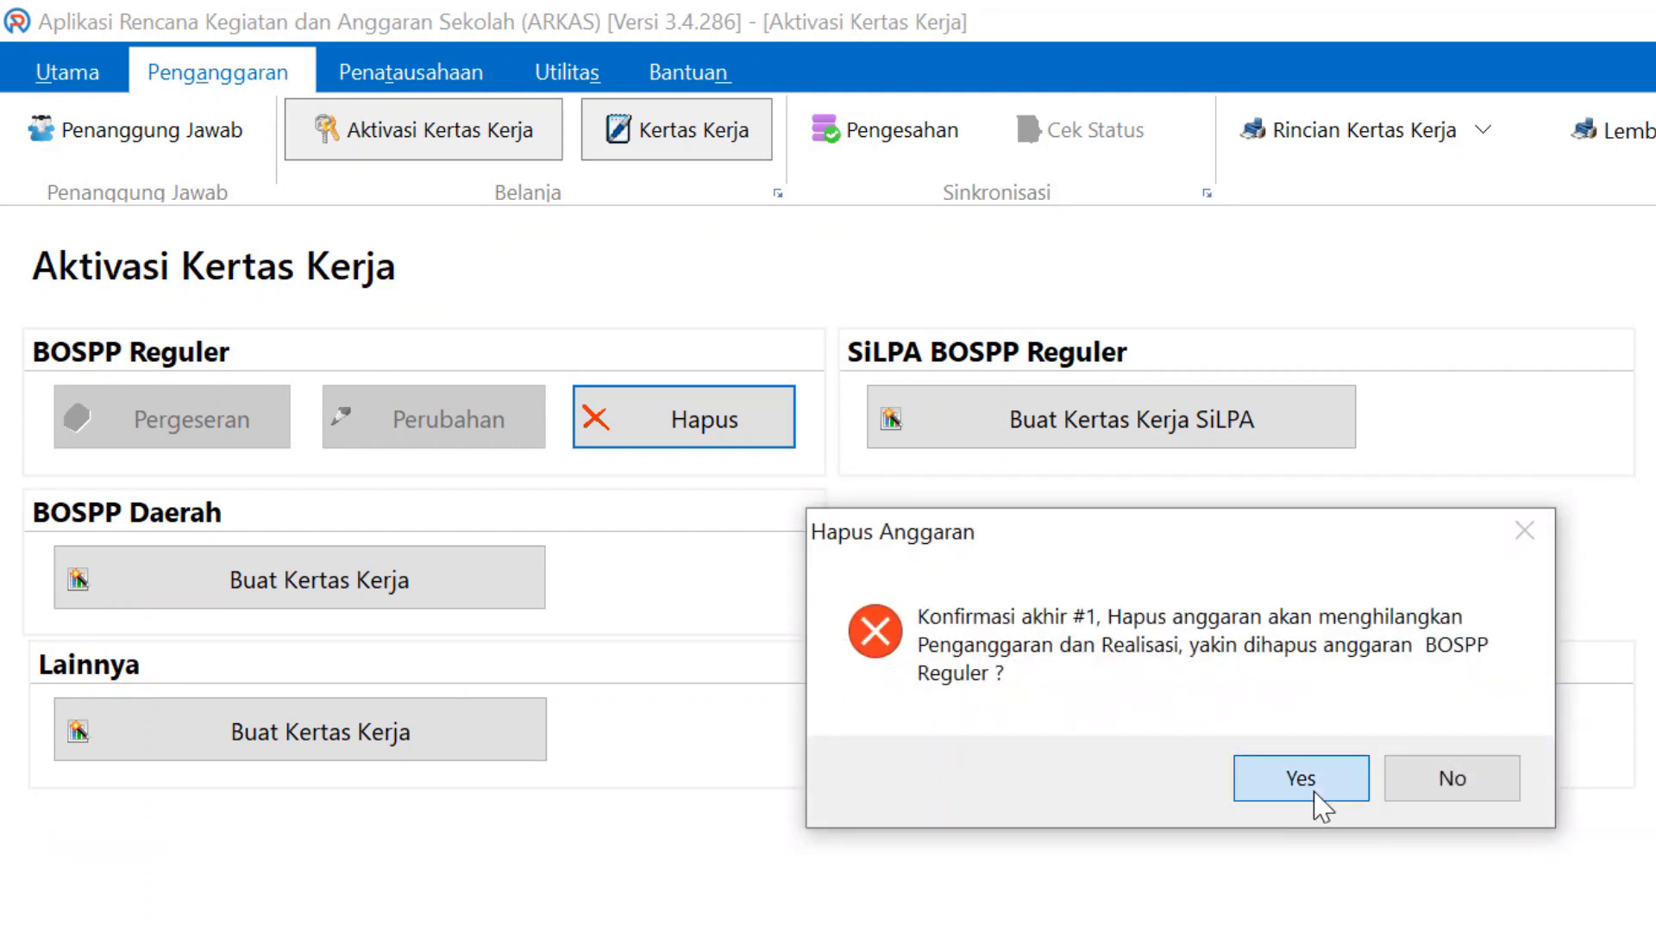
pyautogui.click(1314, 795)
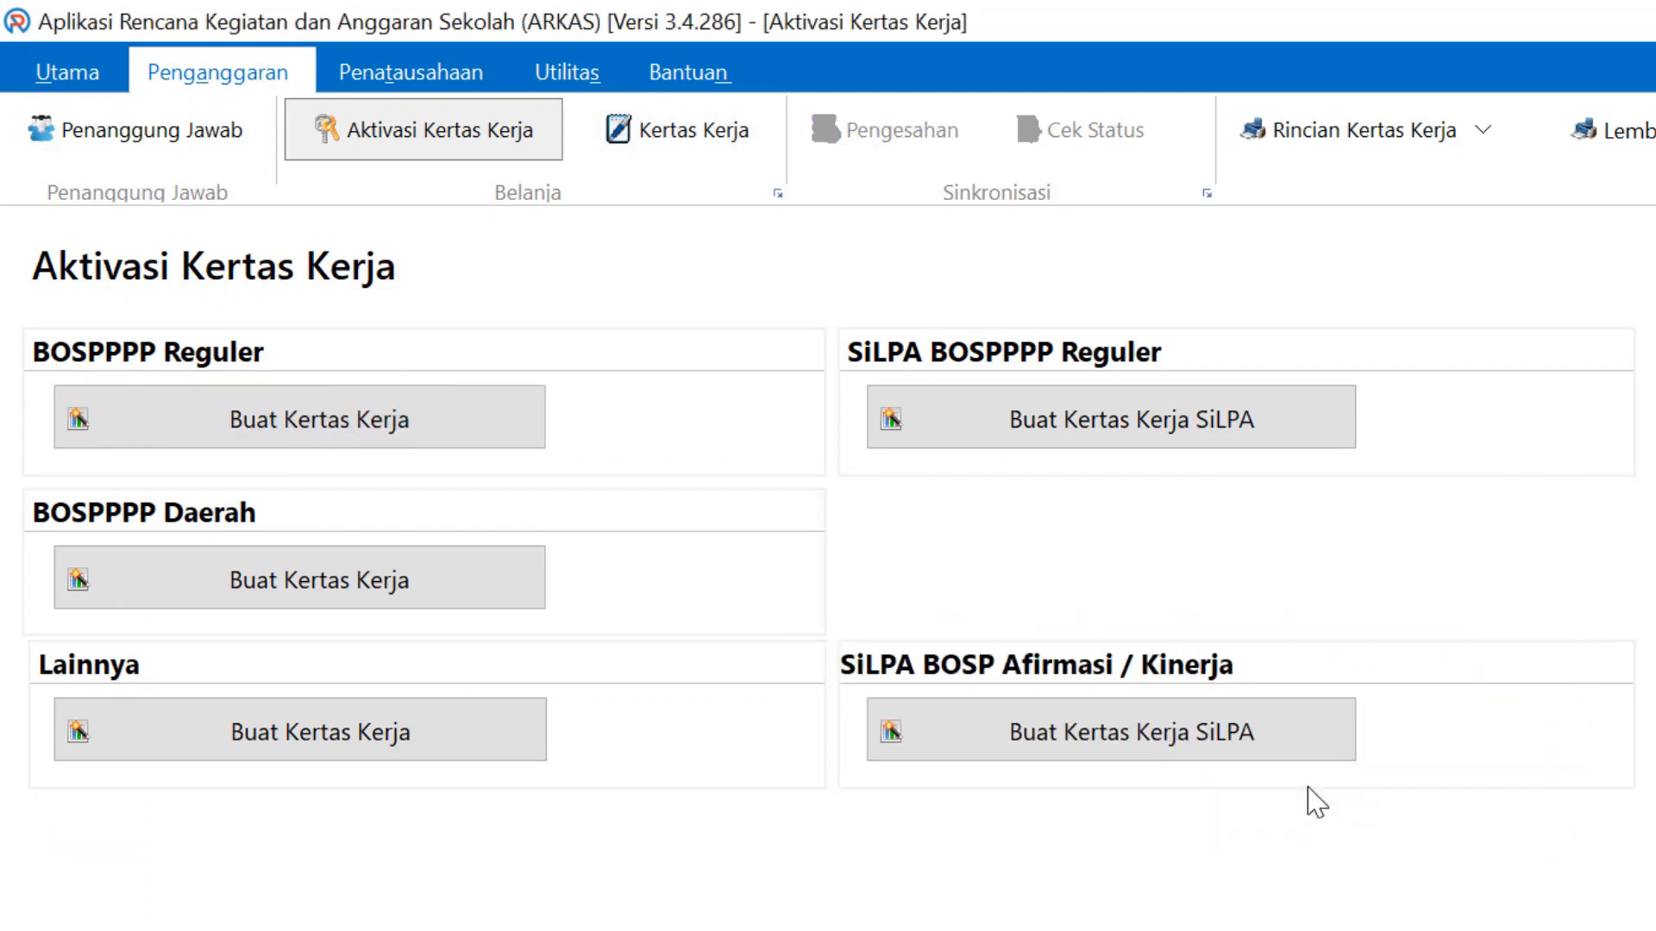
# Step: Create the 2023 BOSP Reguler worksheet with the option to copy the previous year's budget enabled
pyautogui.click(446, 445)
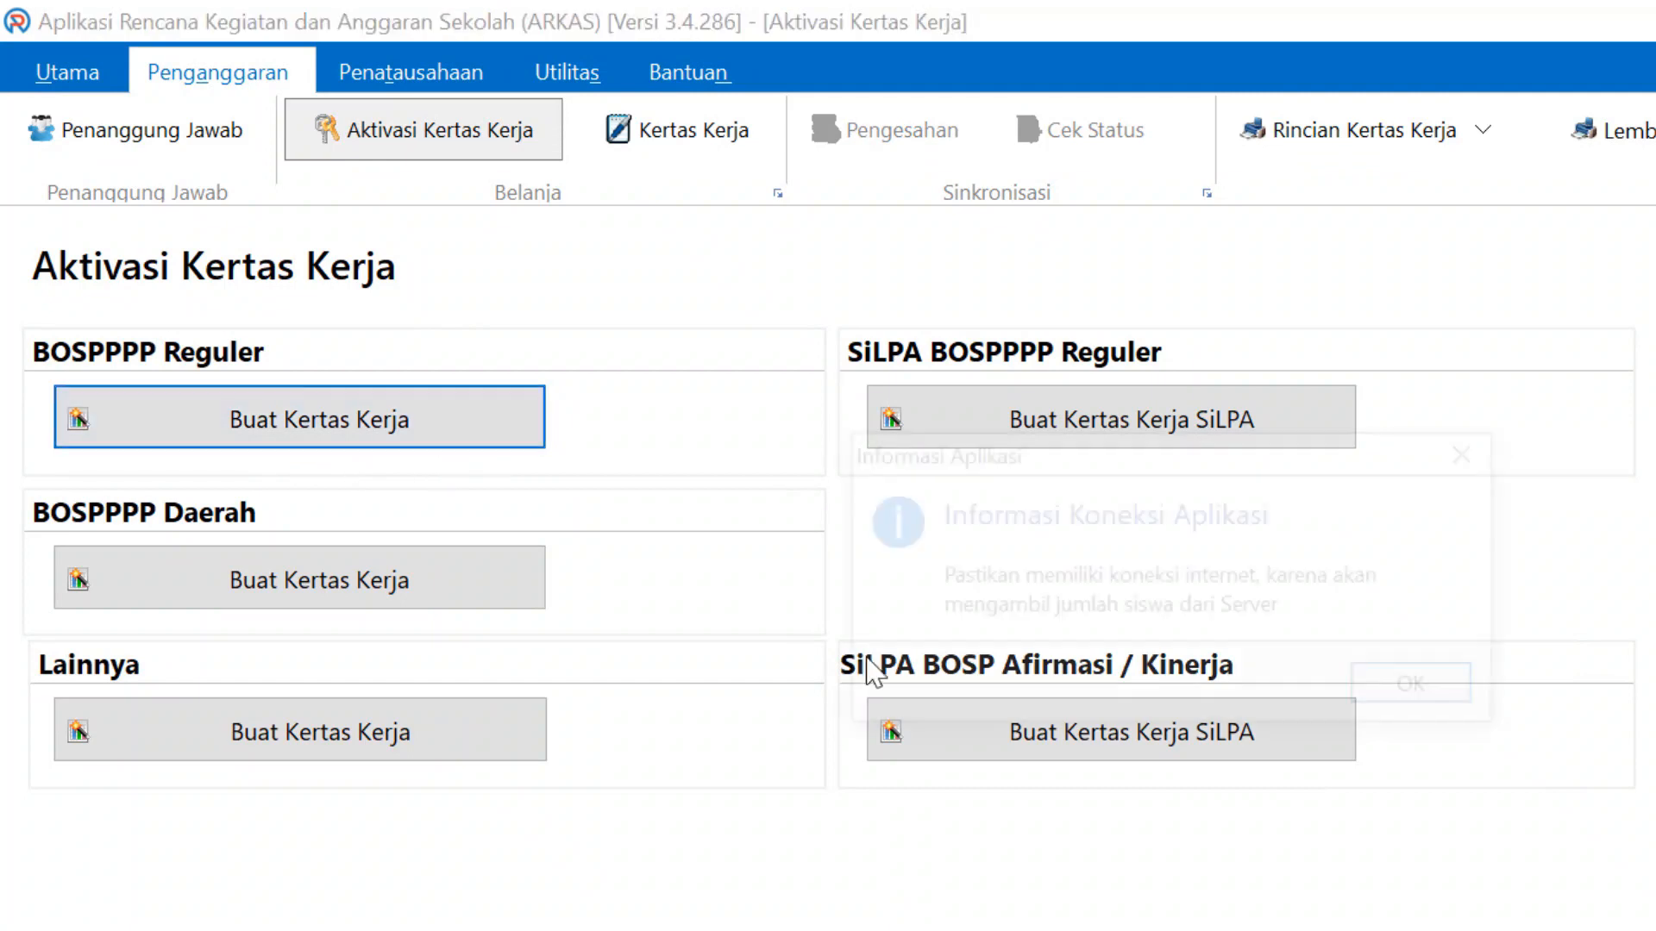
pyautogui.click(1423, 690)
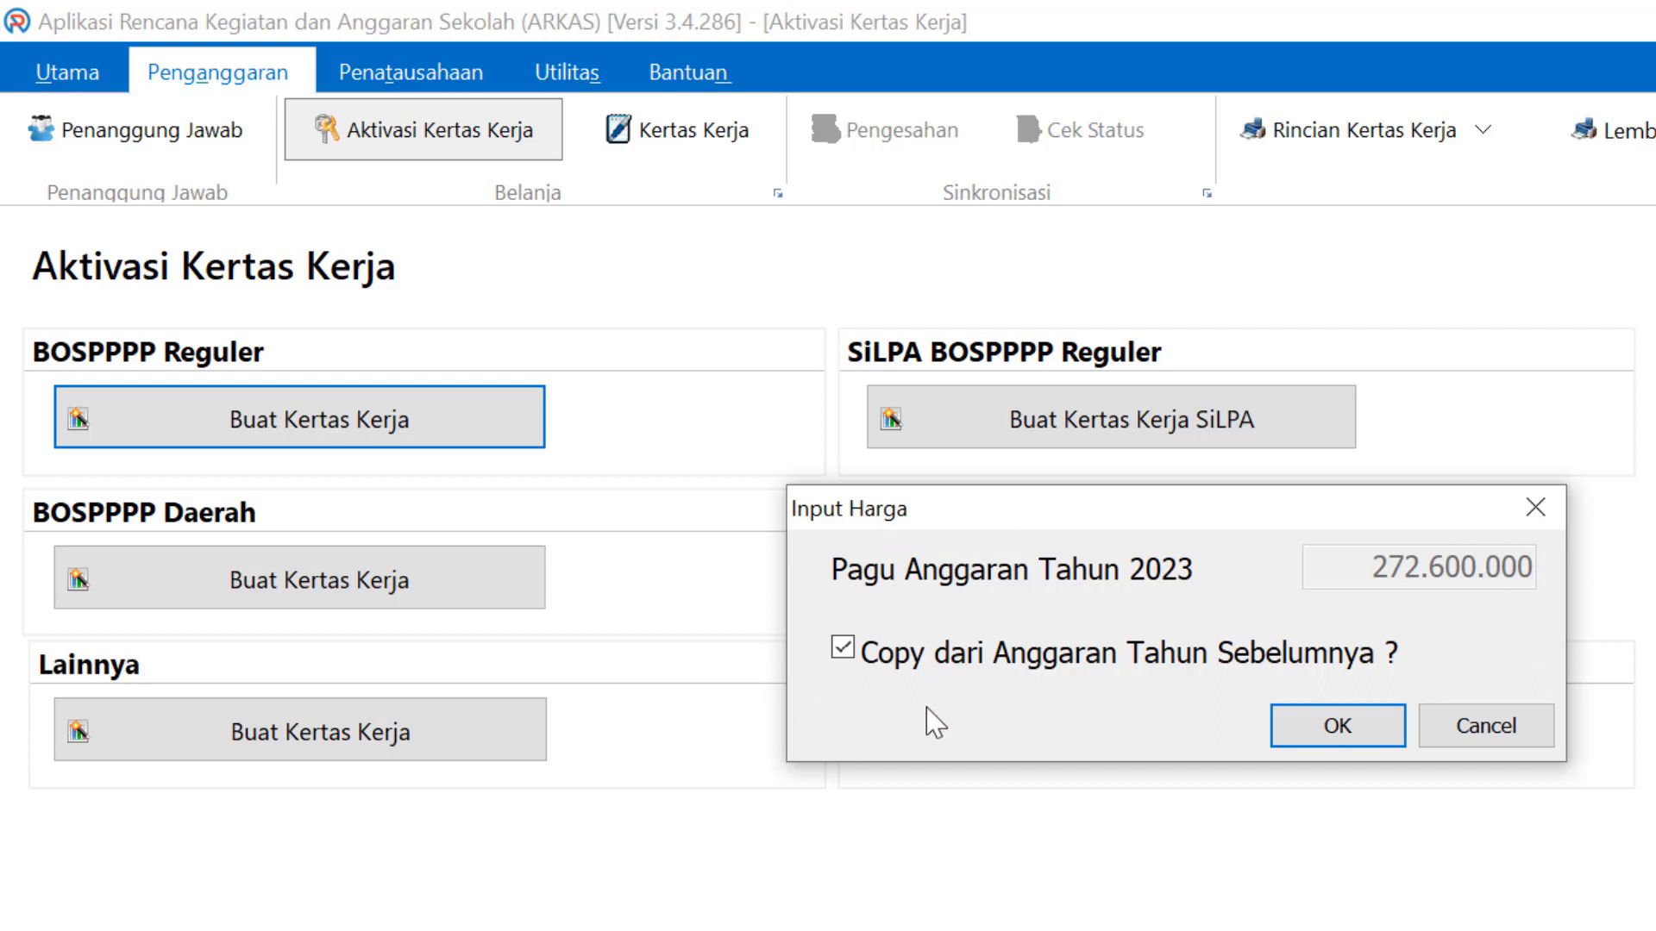
pyautogui.click(1381, 732)
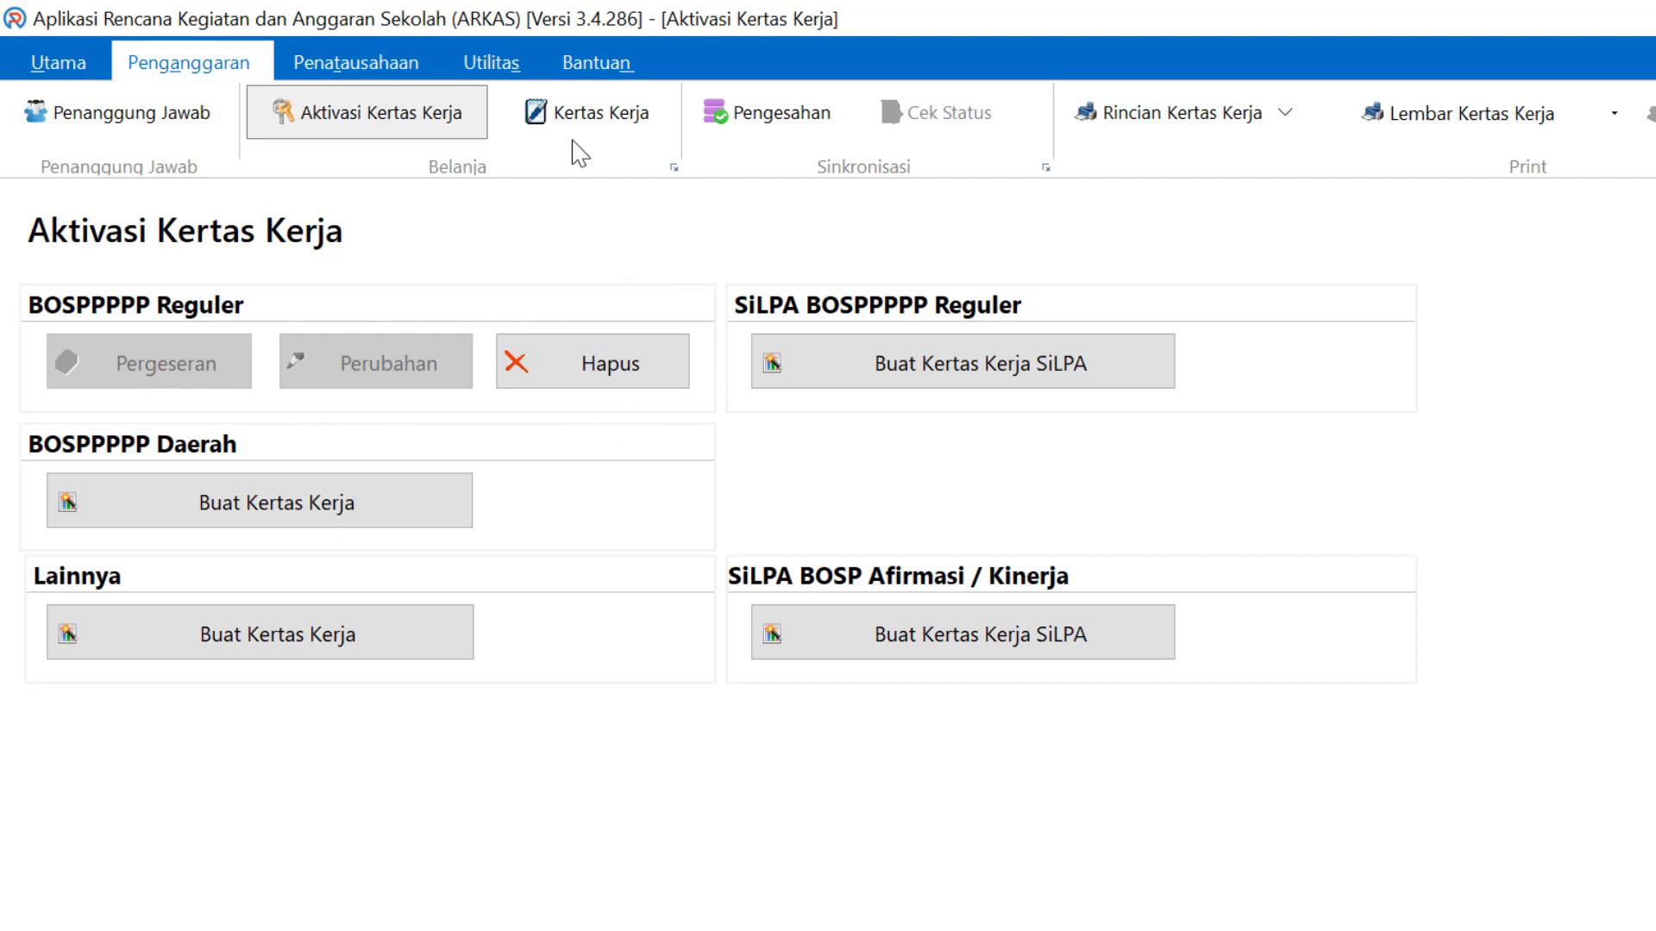
# Step: Open the Kertas Kerja and set its fund source to BOSP Reguler
pyautogui.click(622, 129)
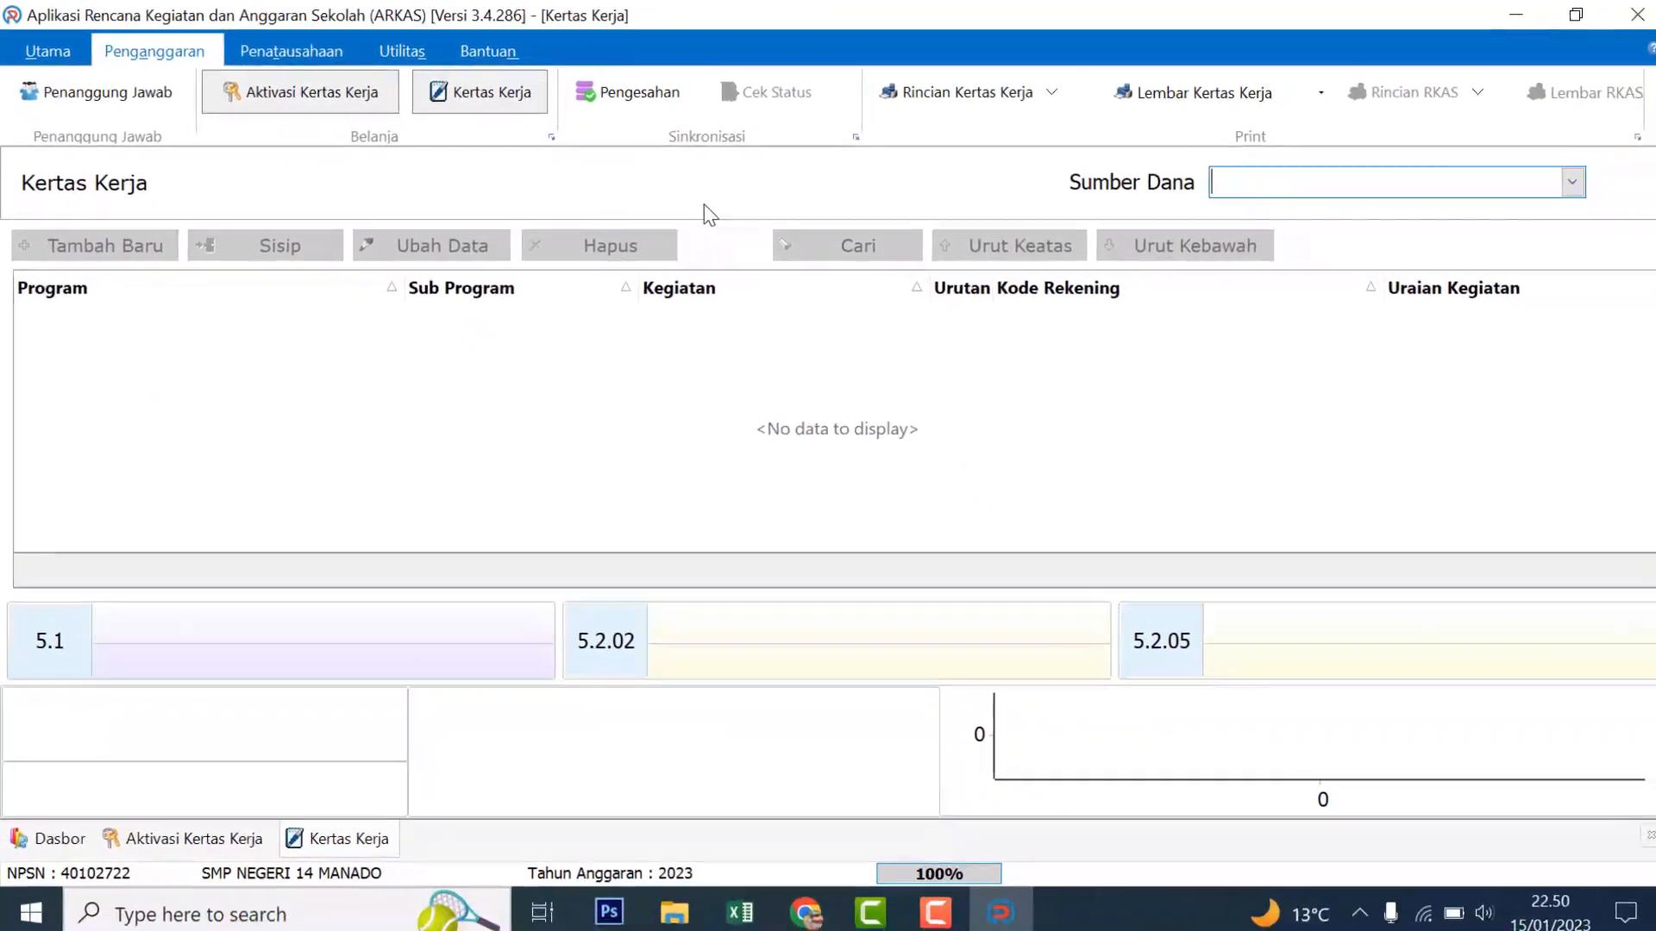
pyautogui.click(1555, 188)
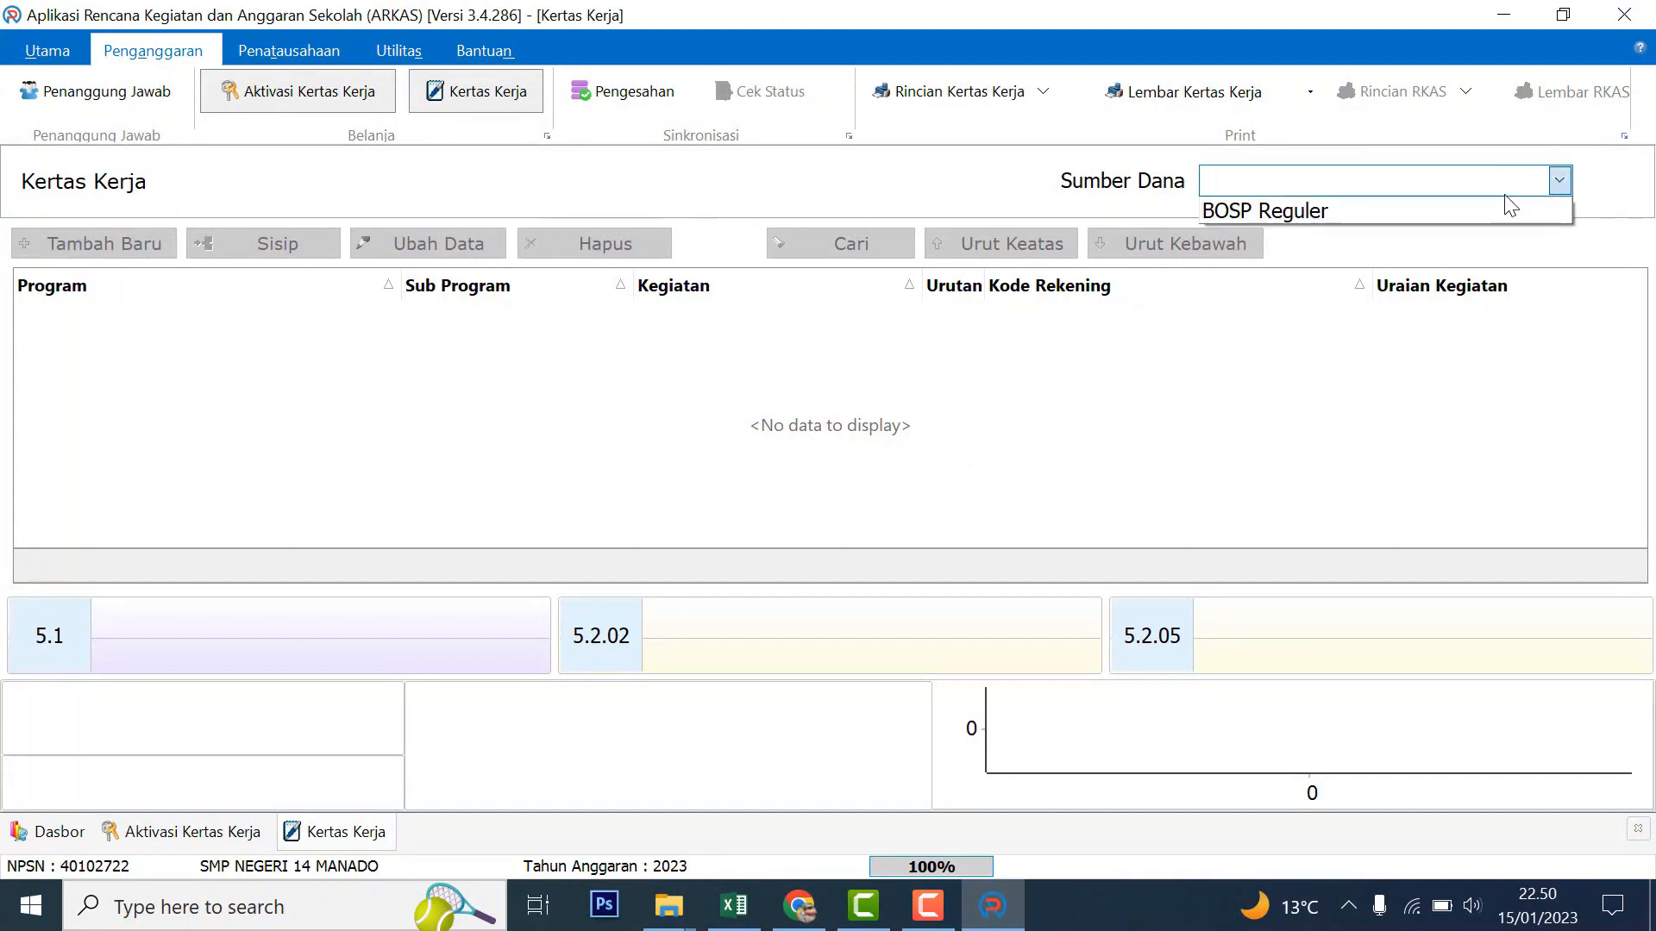
pyautogui.click(1339, 221)
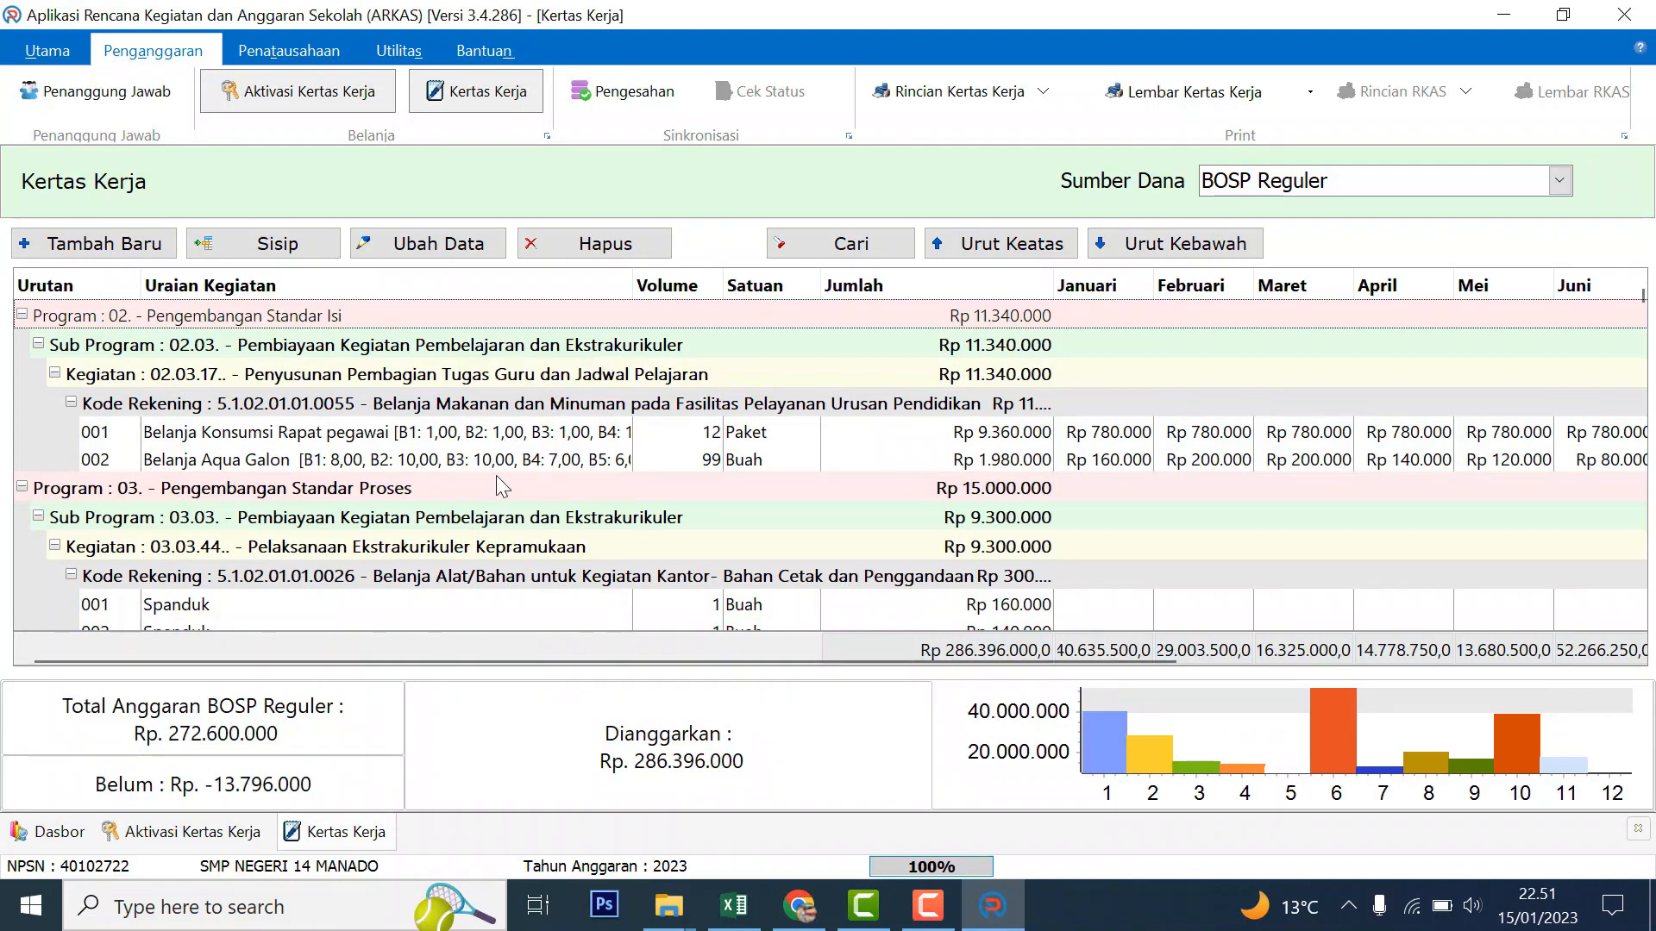
# Step: Review the copied budget items, including the consumption and water entries in Program 02 and the library book entries in Program 05
pyautogui.click(418, 439)
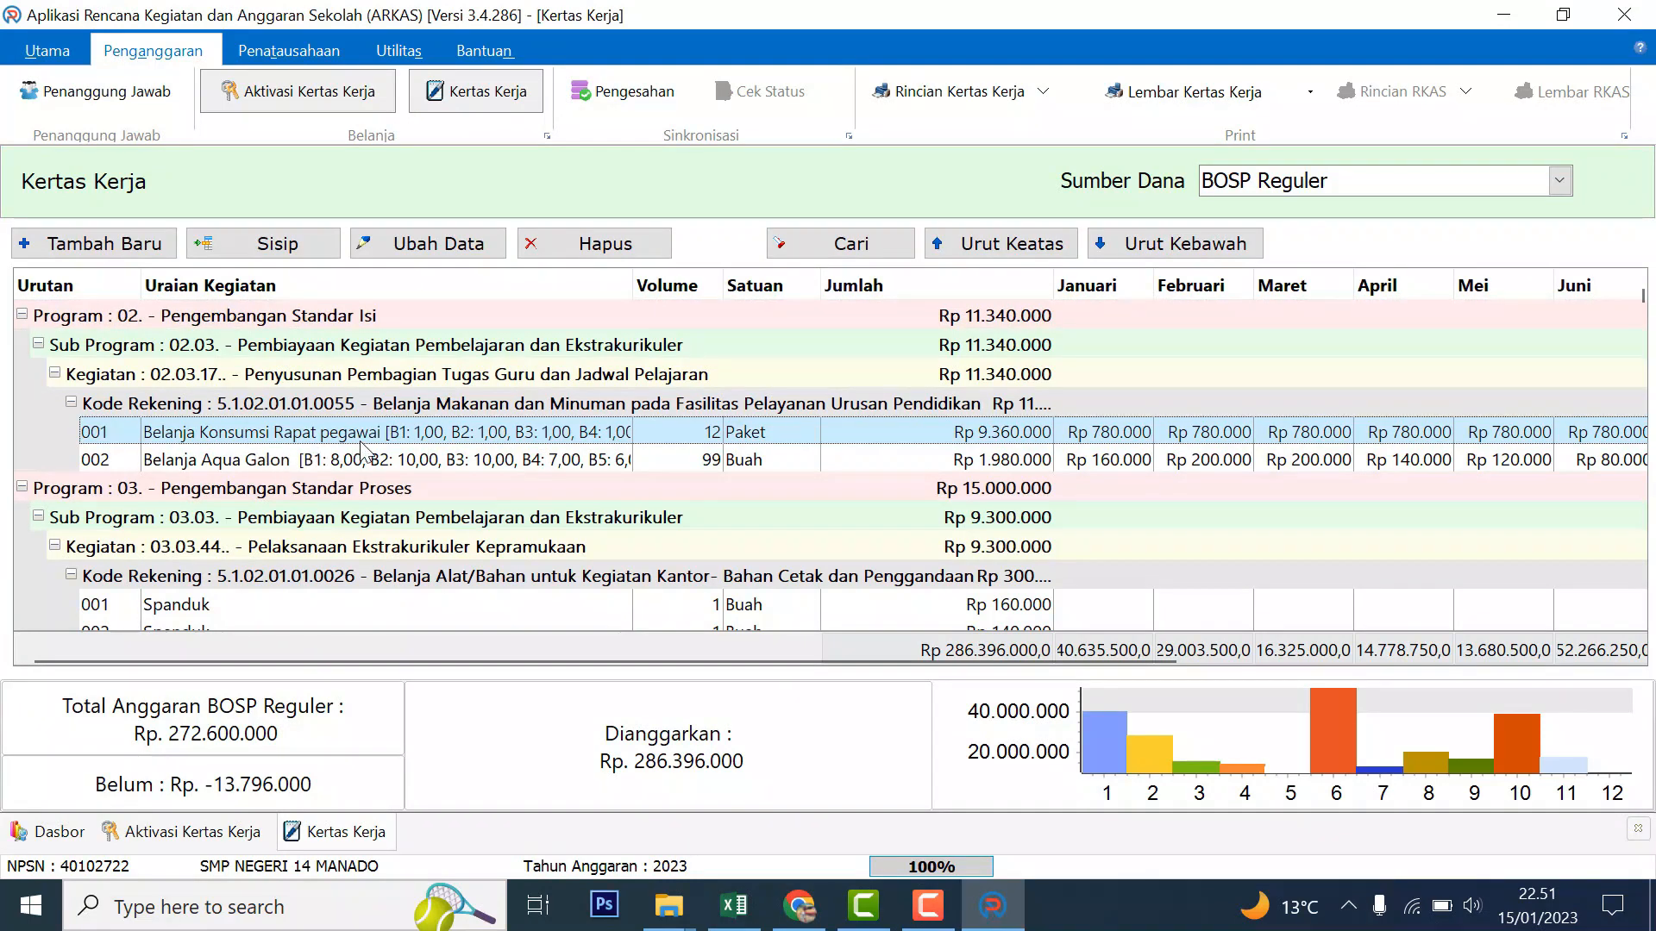
pyautogui.click(303, 468)
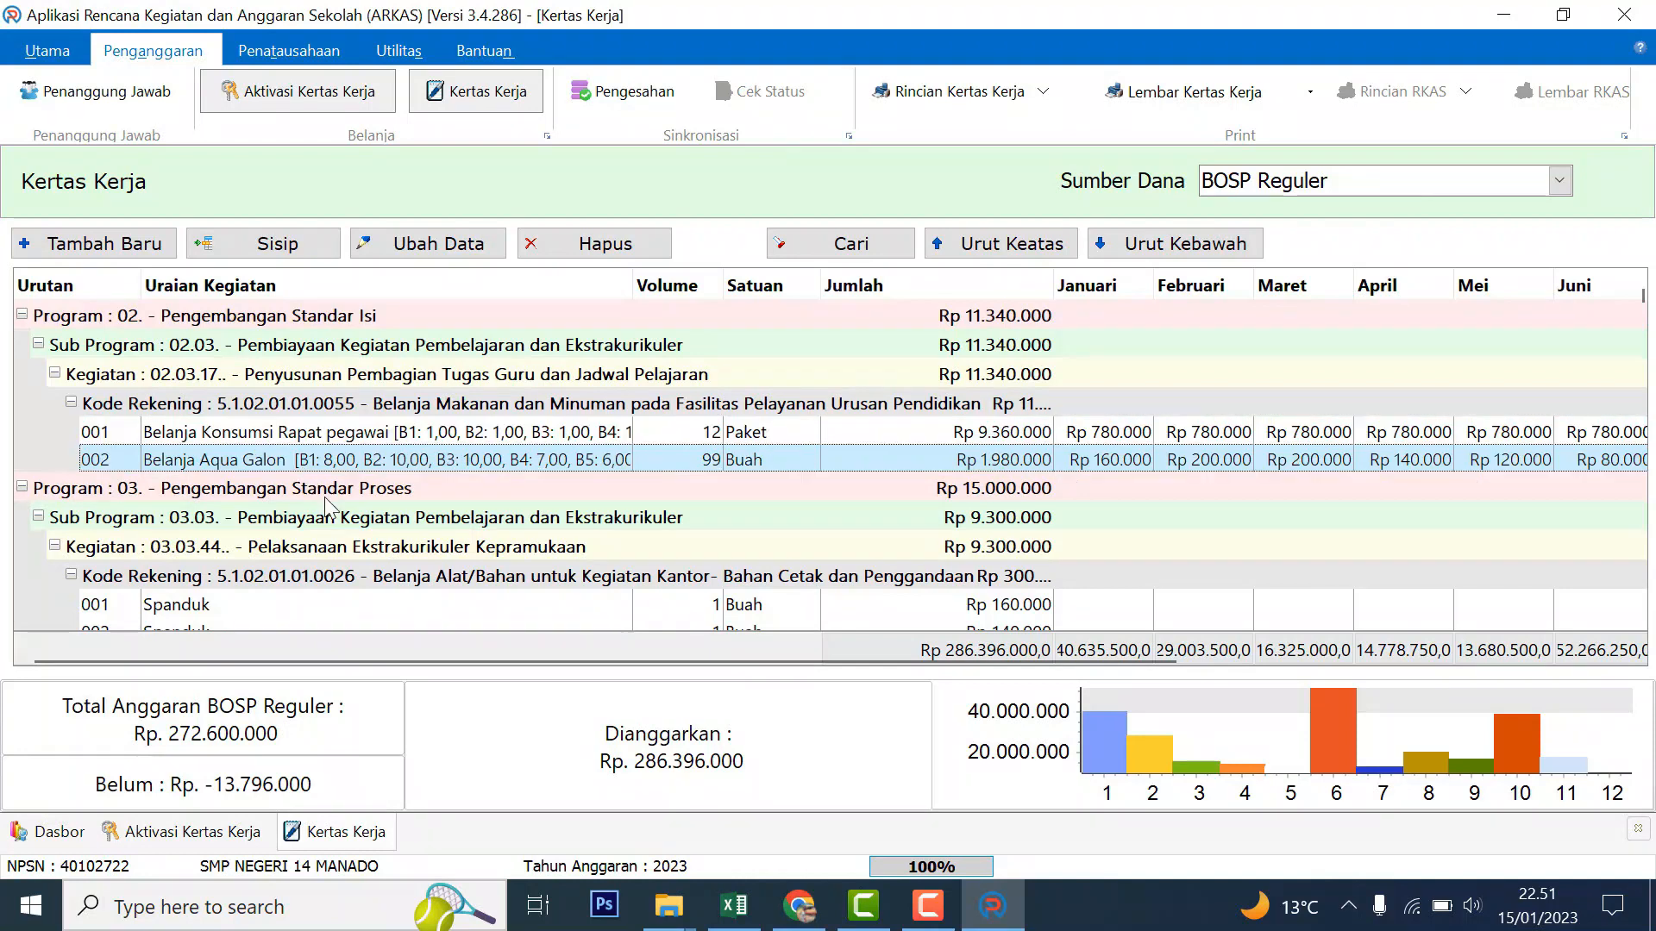
pyautogui.scroll(-10, 327, 505)
pyautogui.scroll(1, 409, 563)
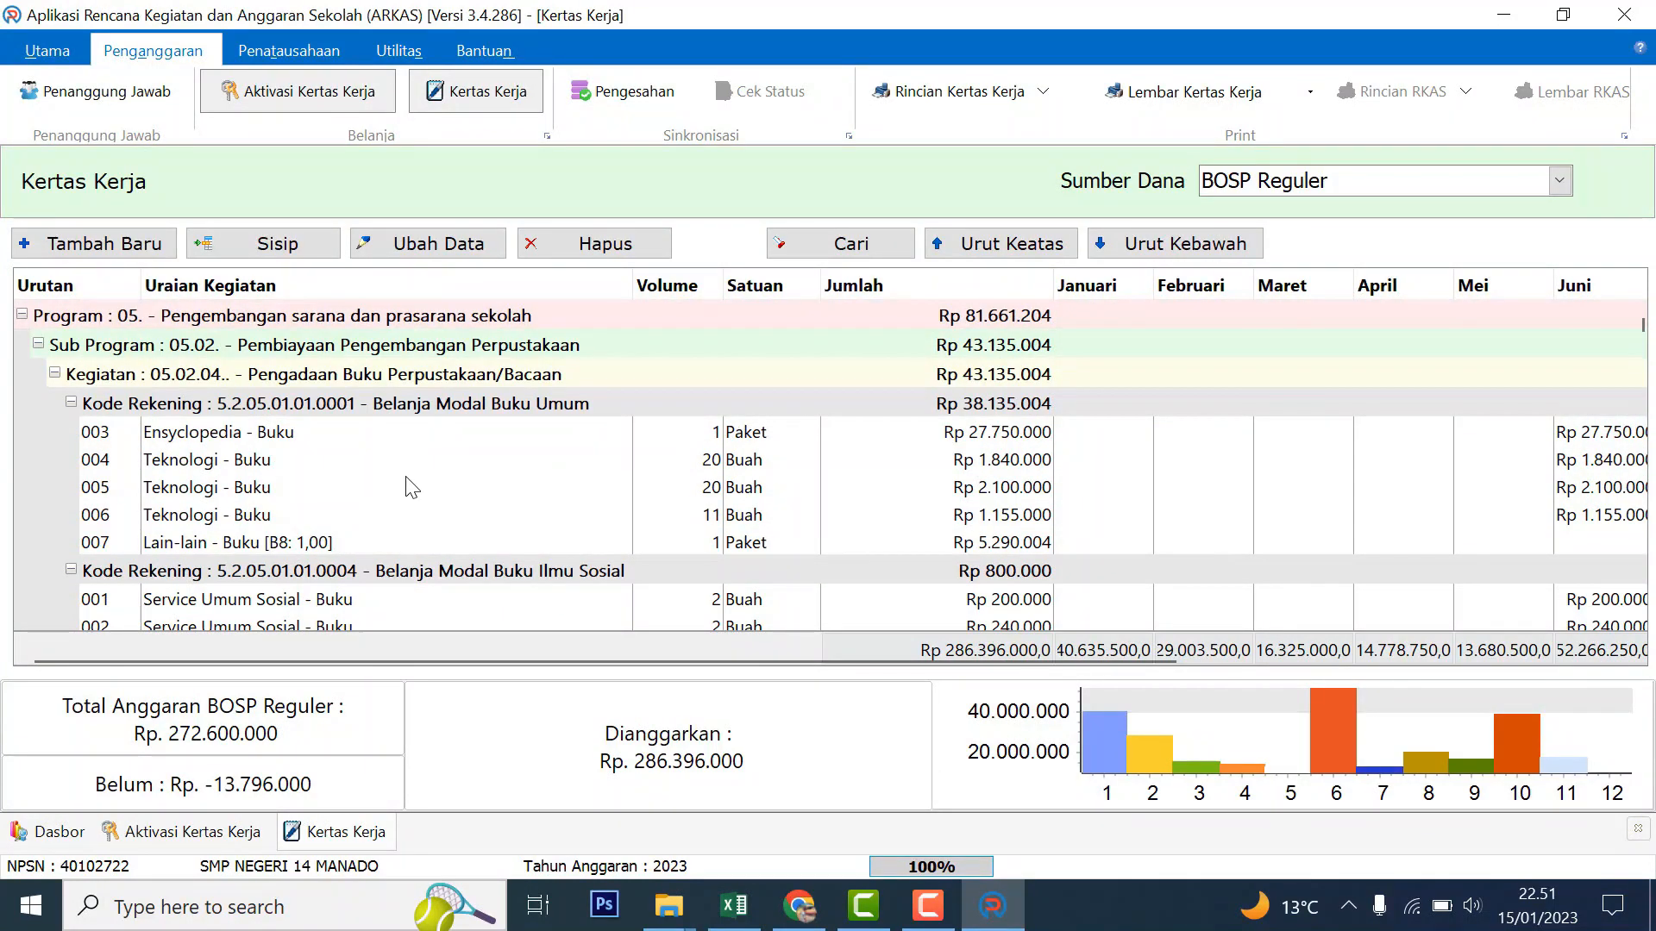
pyautogui.click(256, 434)
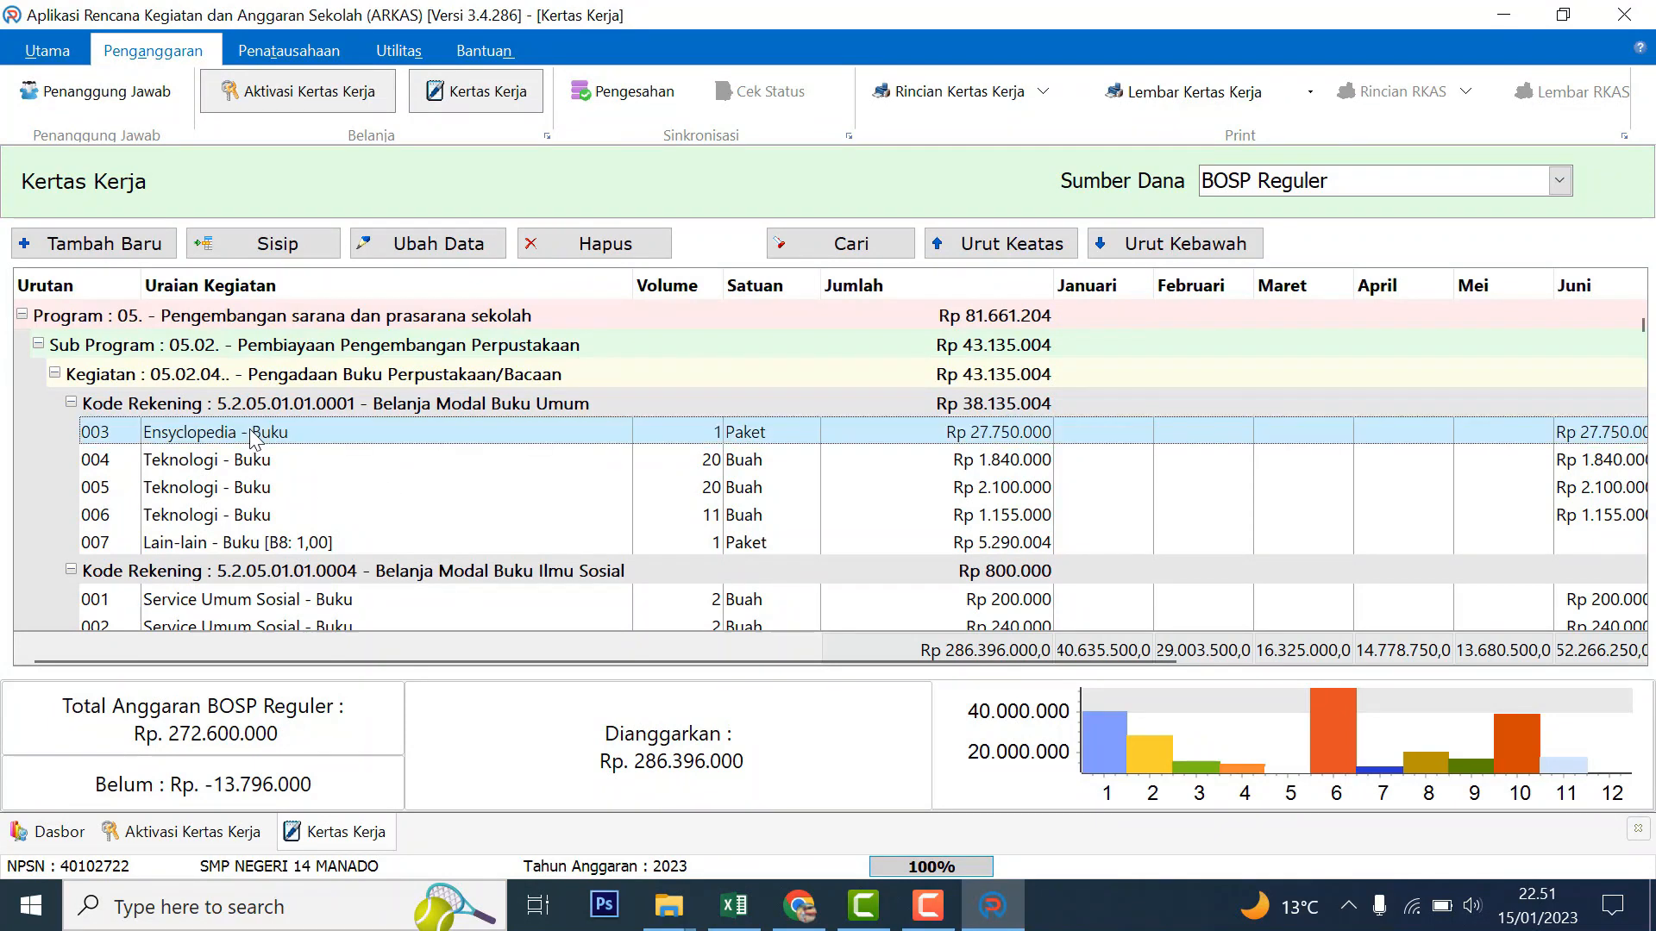
pyautogui.click(239, 483)
pyautogui.click(252, 463)
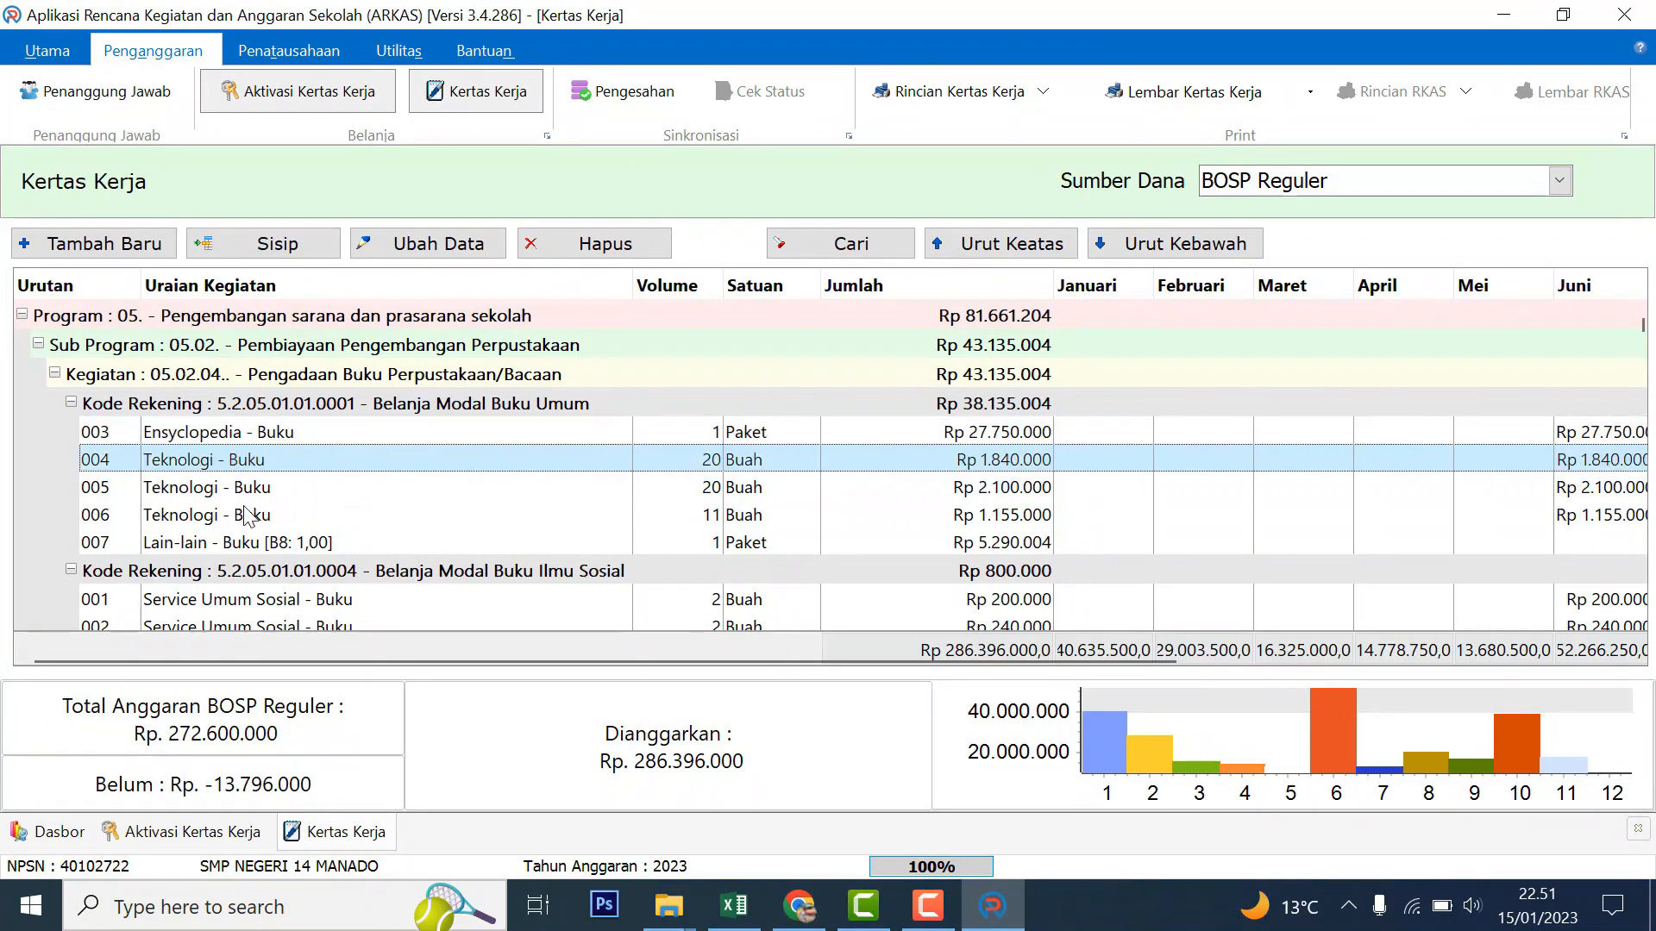
# Step: Delete the Ensyclopedia - Buku entry under Belanja Modal Buku Umum in Program 05 and approve the deletion
pyautogui.click(251, 518)
pyautogui.click(254, 493)
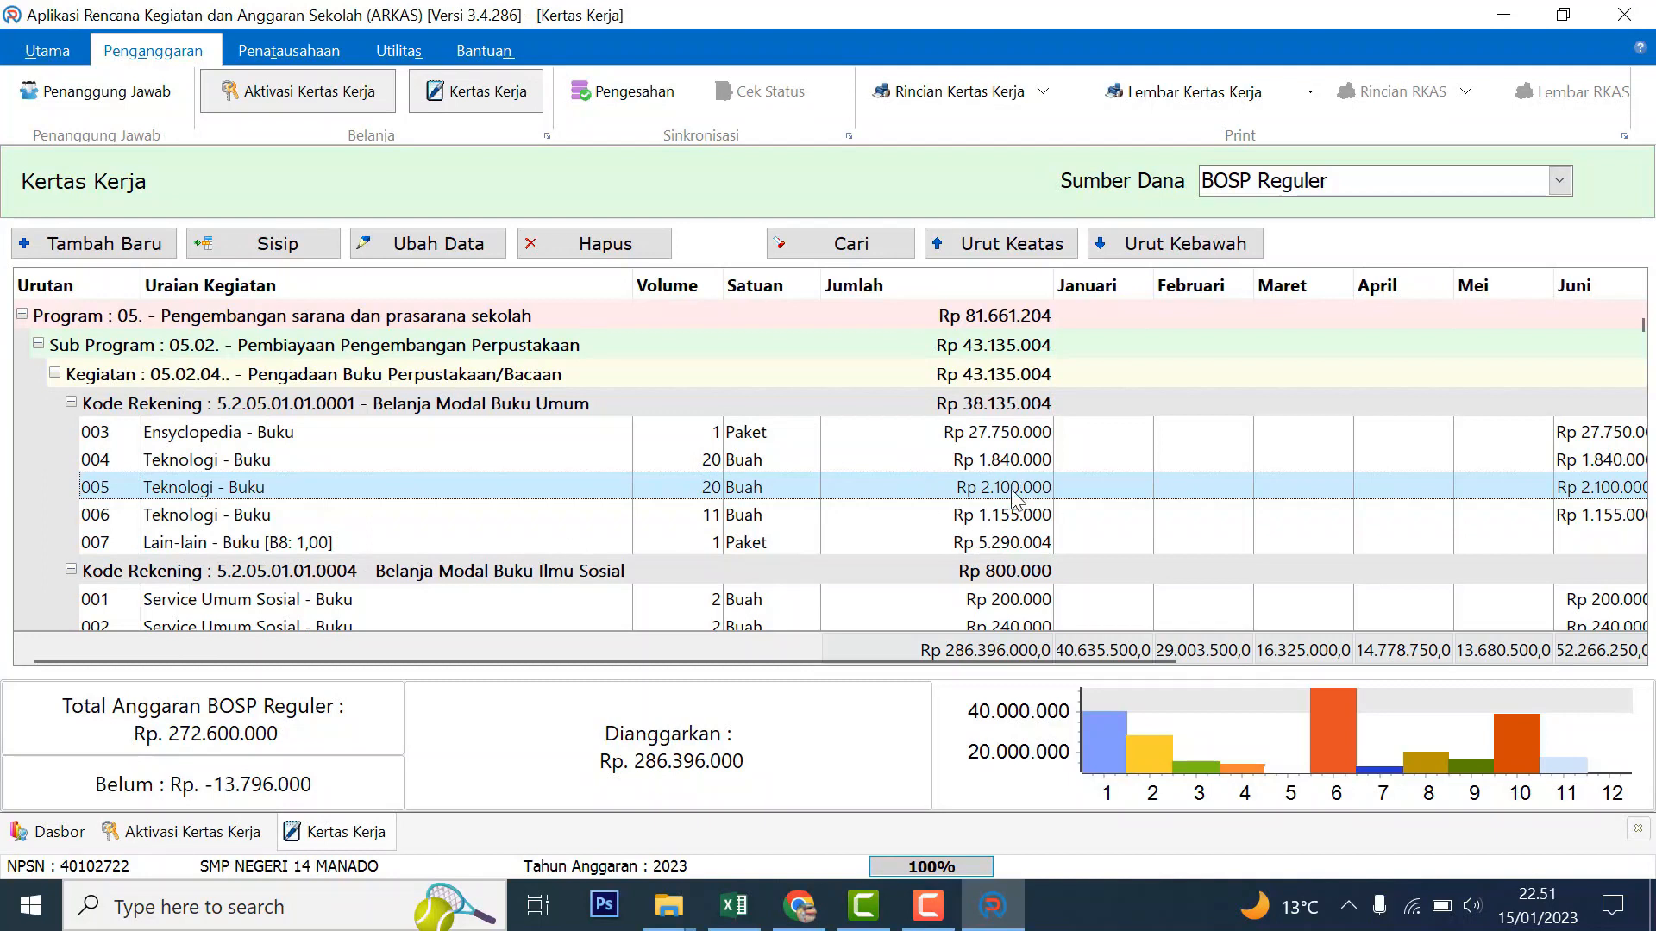
pyautogui.click(446, 411)
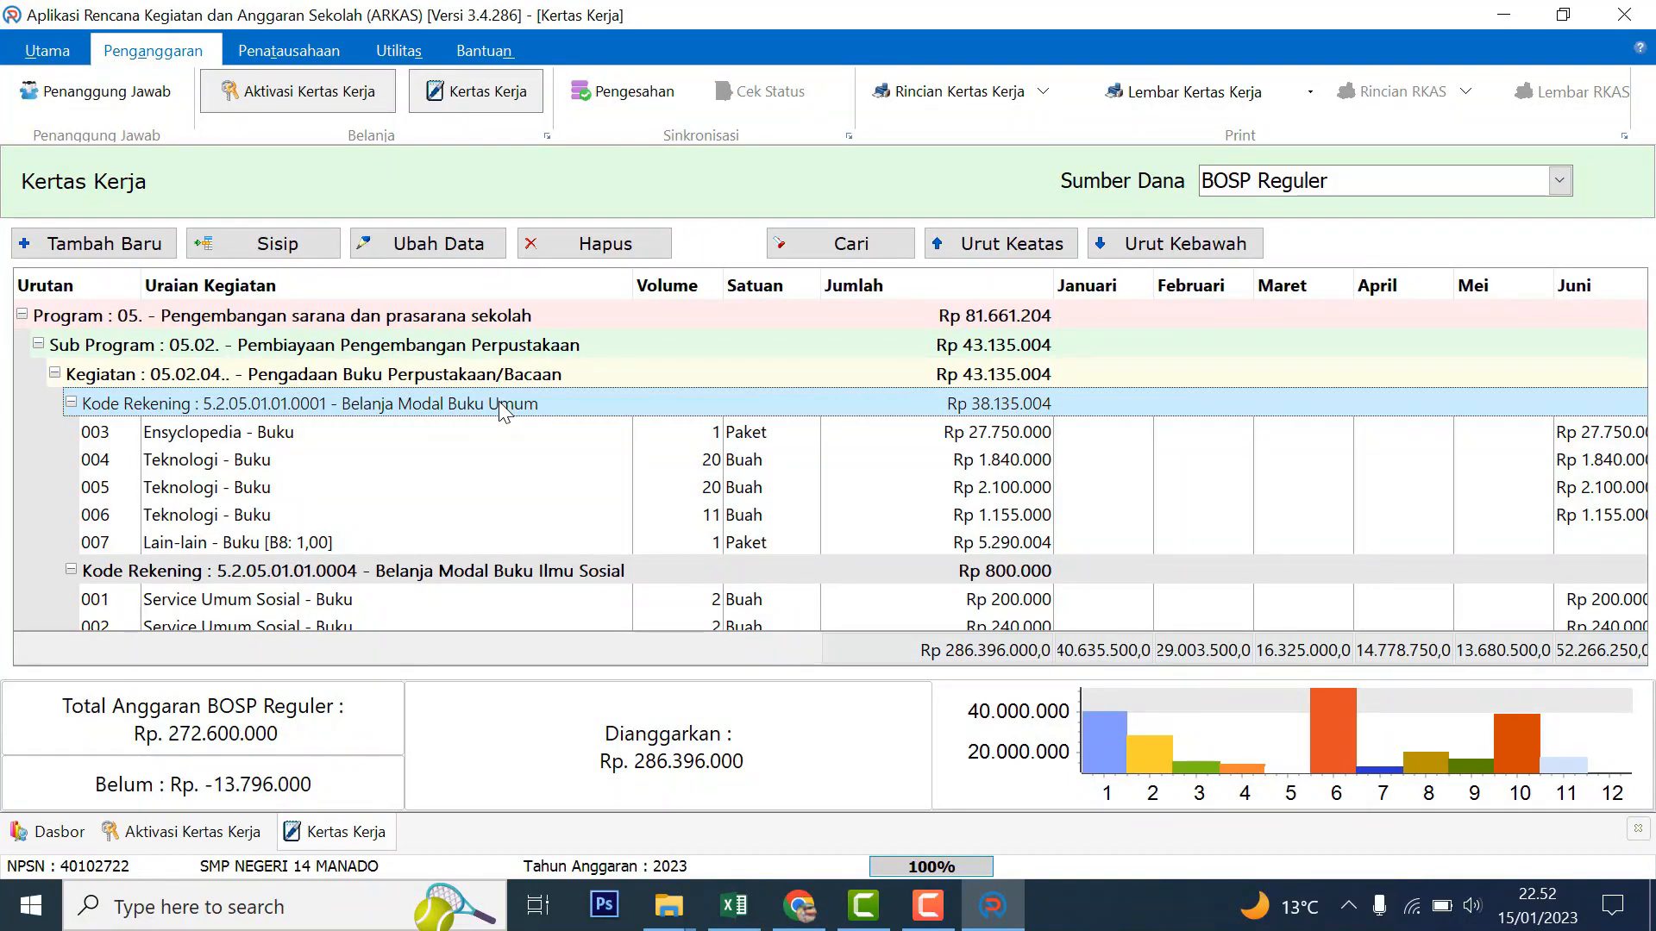
pyautogui.click(622, 250)
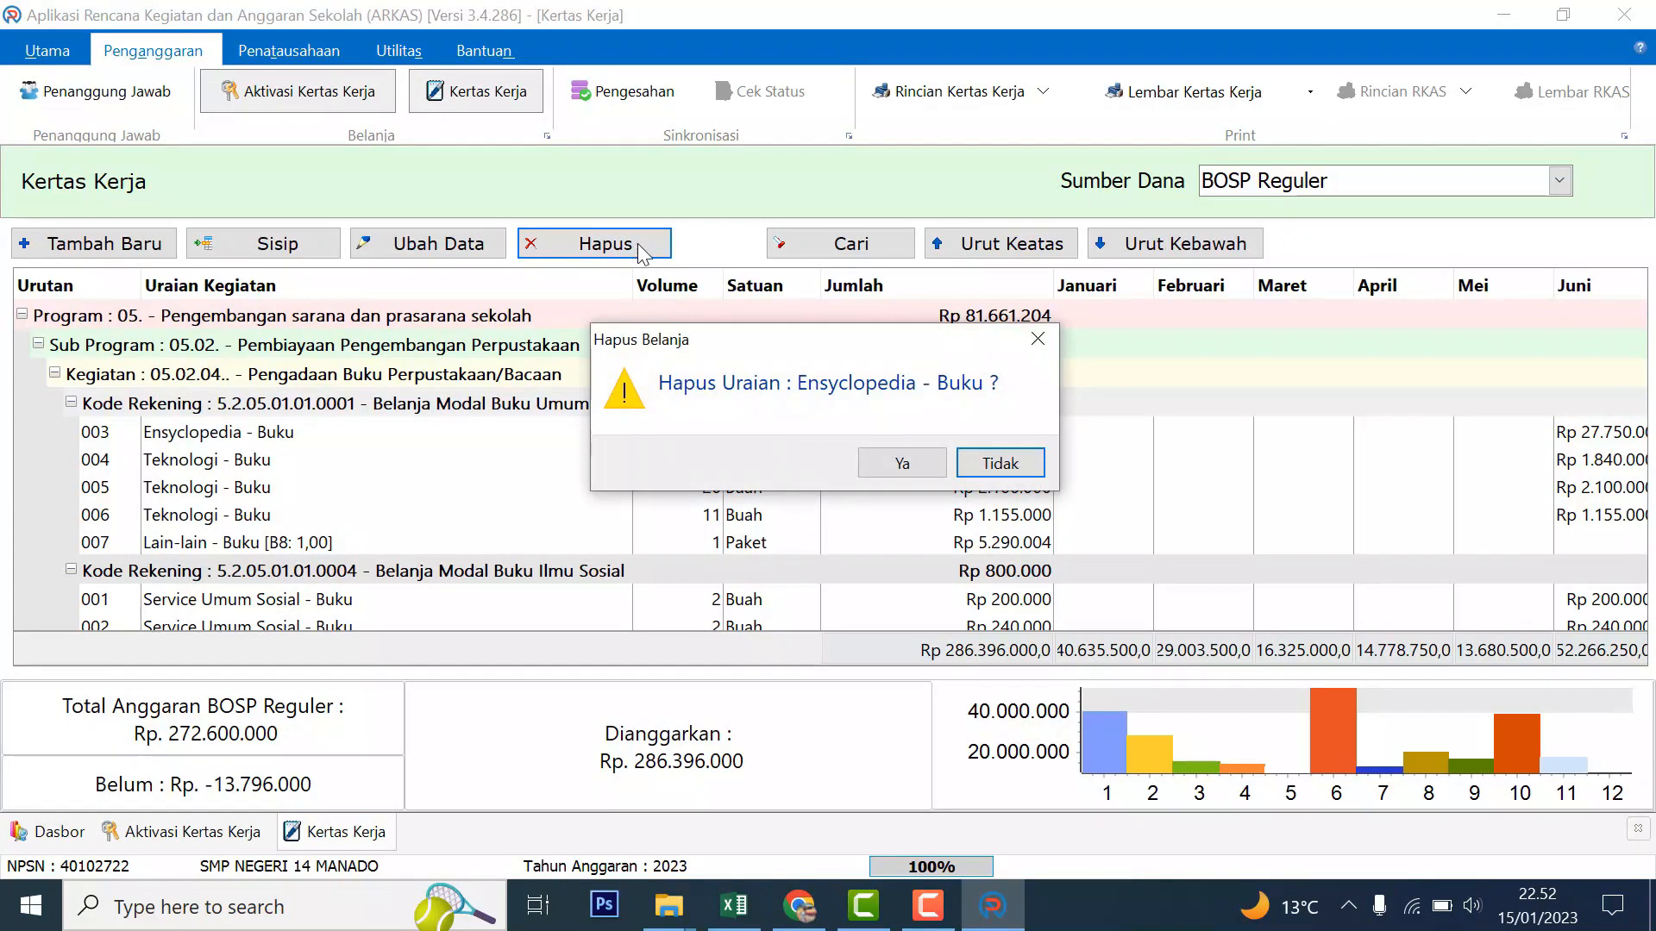
pyautogui.click(902, 463)
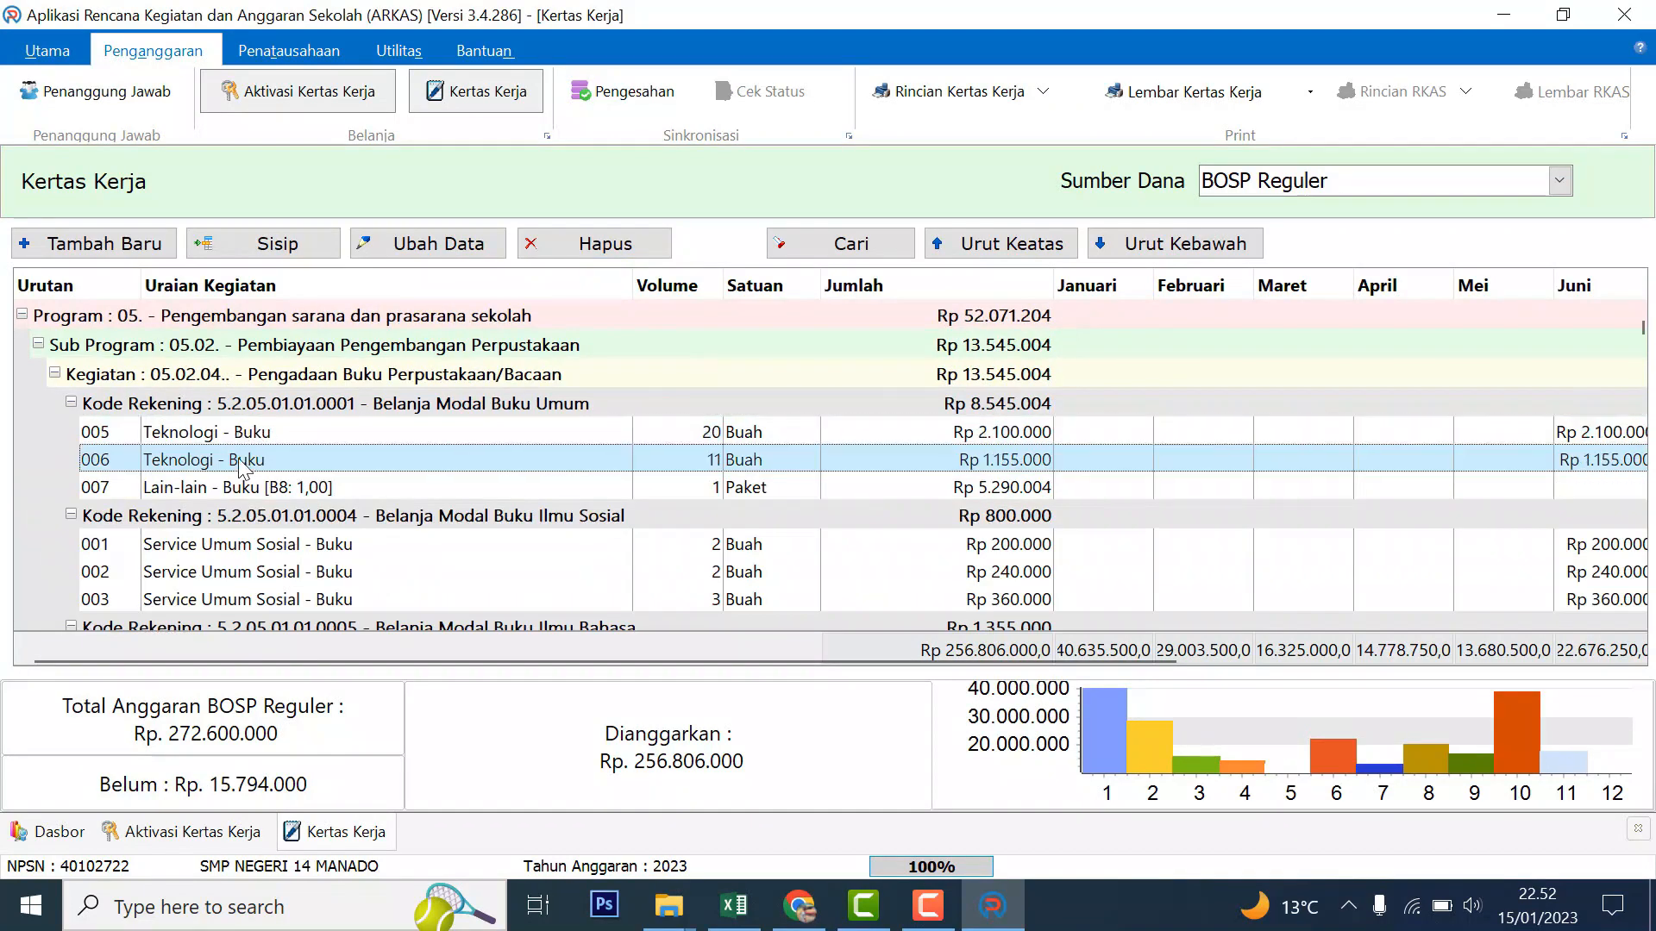
# Step: Delete Teknologi - Buku entry 005 under Belanja Modal Buku Umum and approve the deletion
pyautogui.click(238, 436)
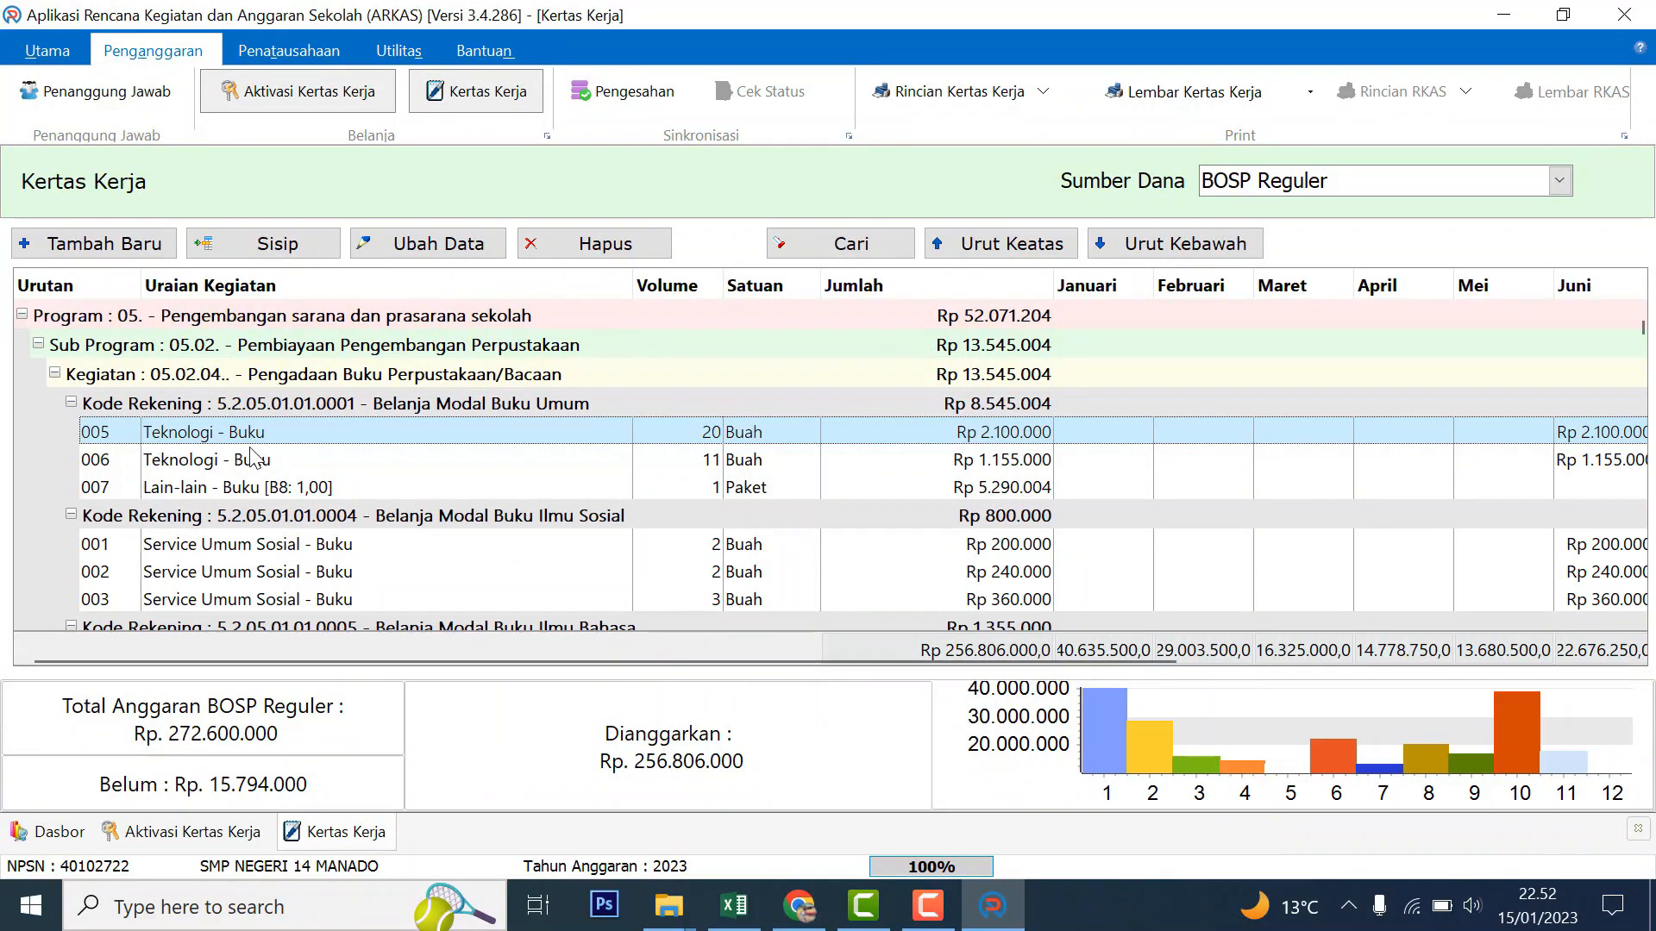
pyautogui.click(557, 244)
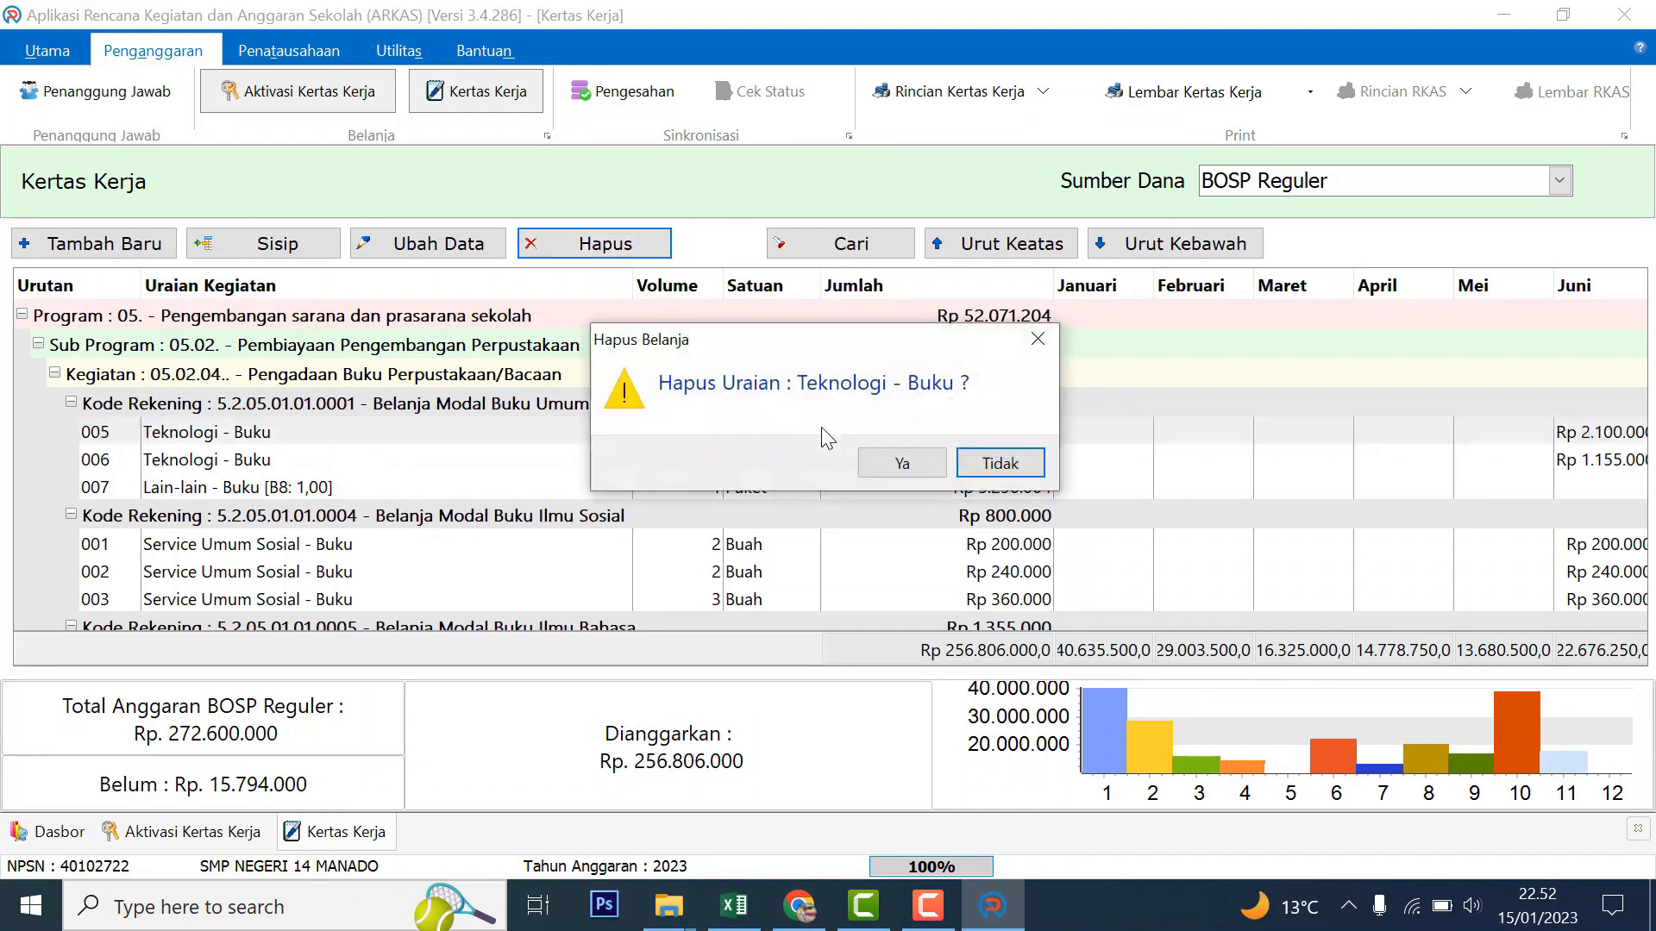
pyautogui.click(883, 479)
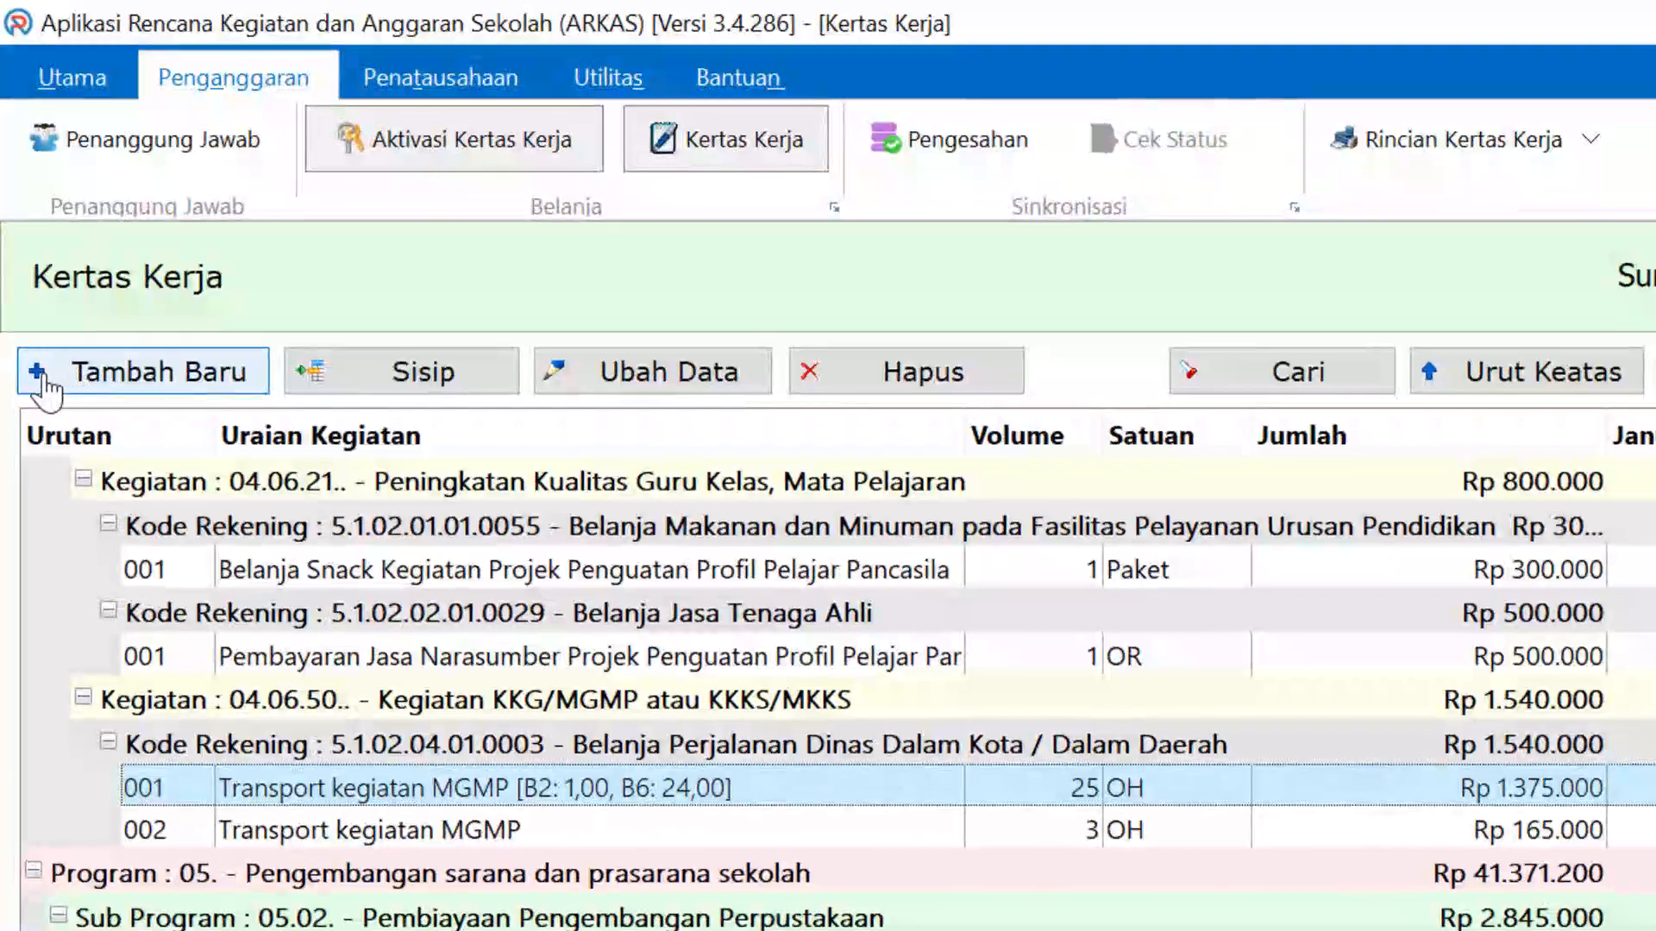
# Step: Start a new worksheet entry and set its Kegiatan to 05.02.04 Pengadaan Buku Perpustakaan/Bacaan by searching for "buku"
pyautogui.click(189, 379)
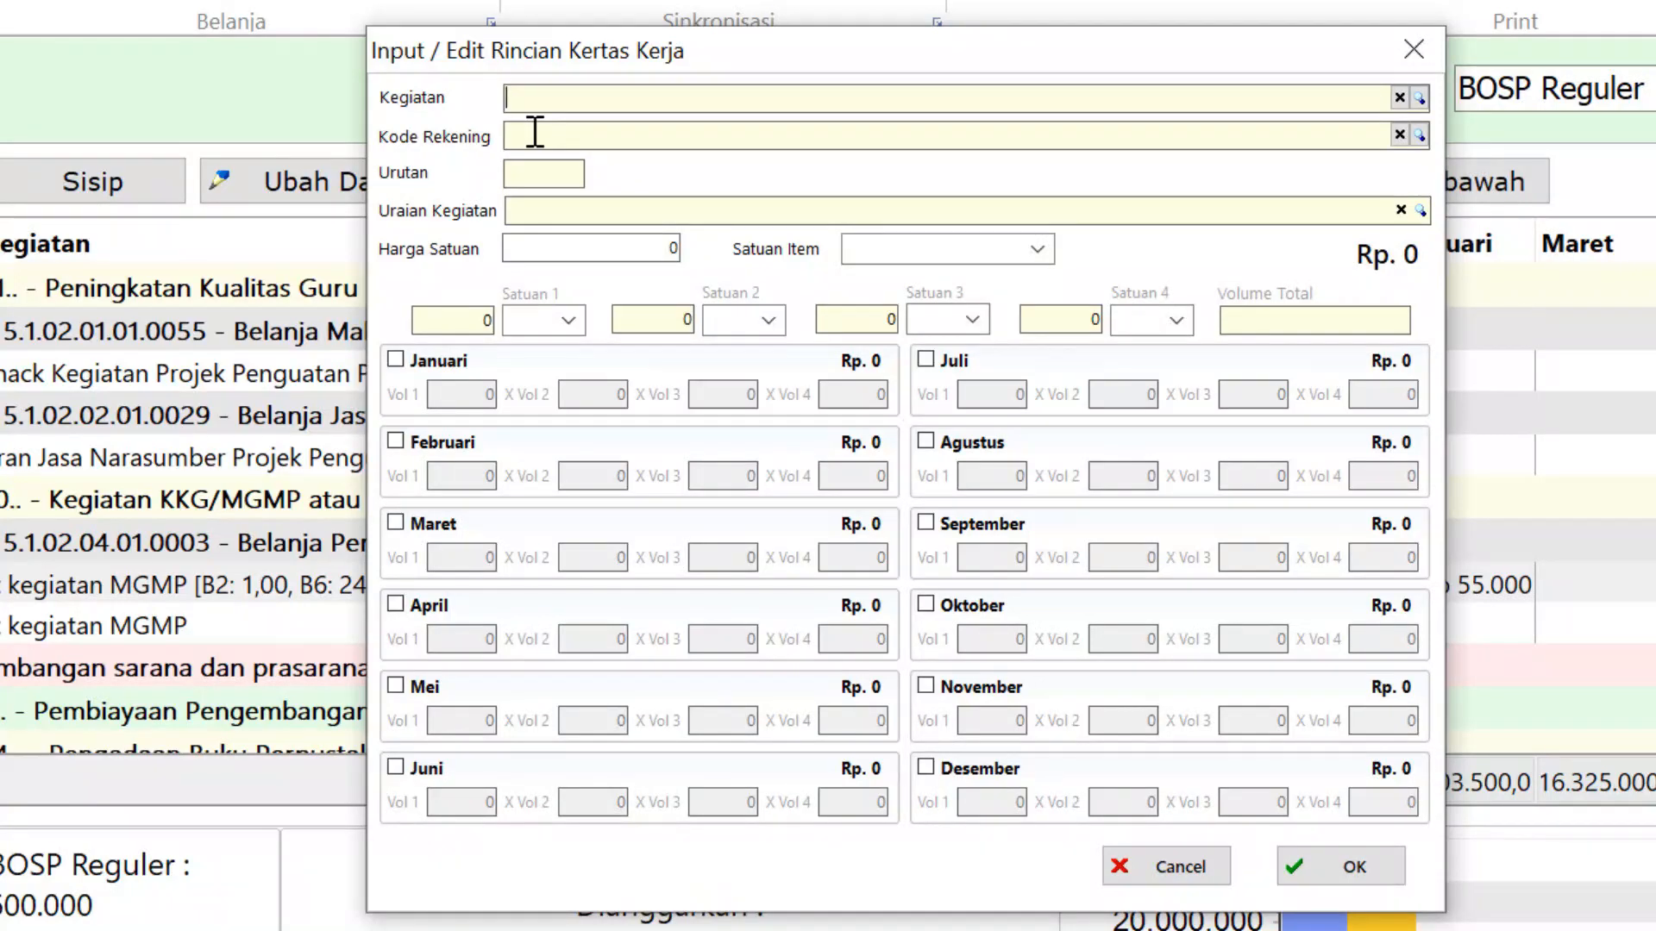
pyautogui.click(534, 133)
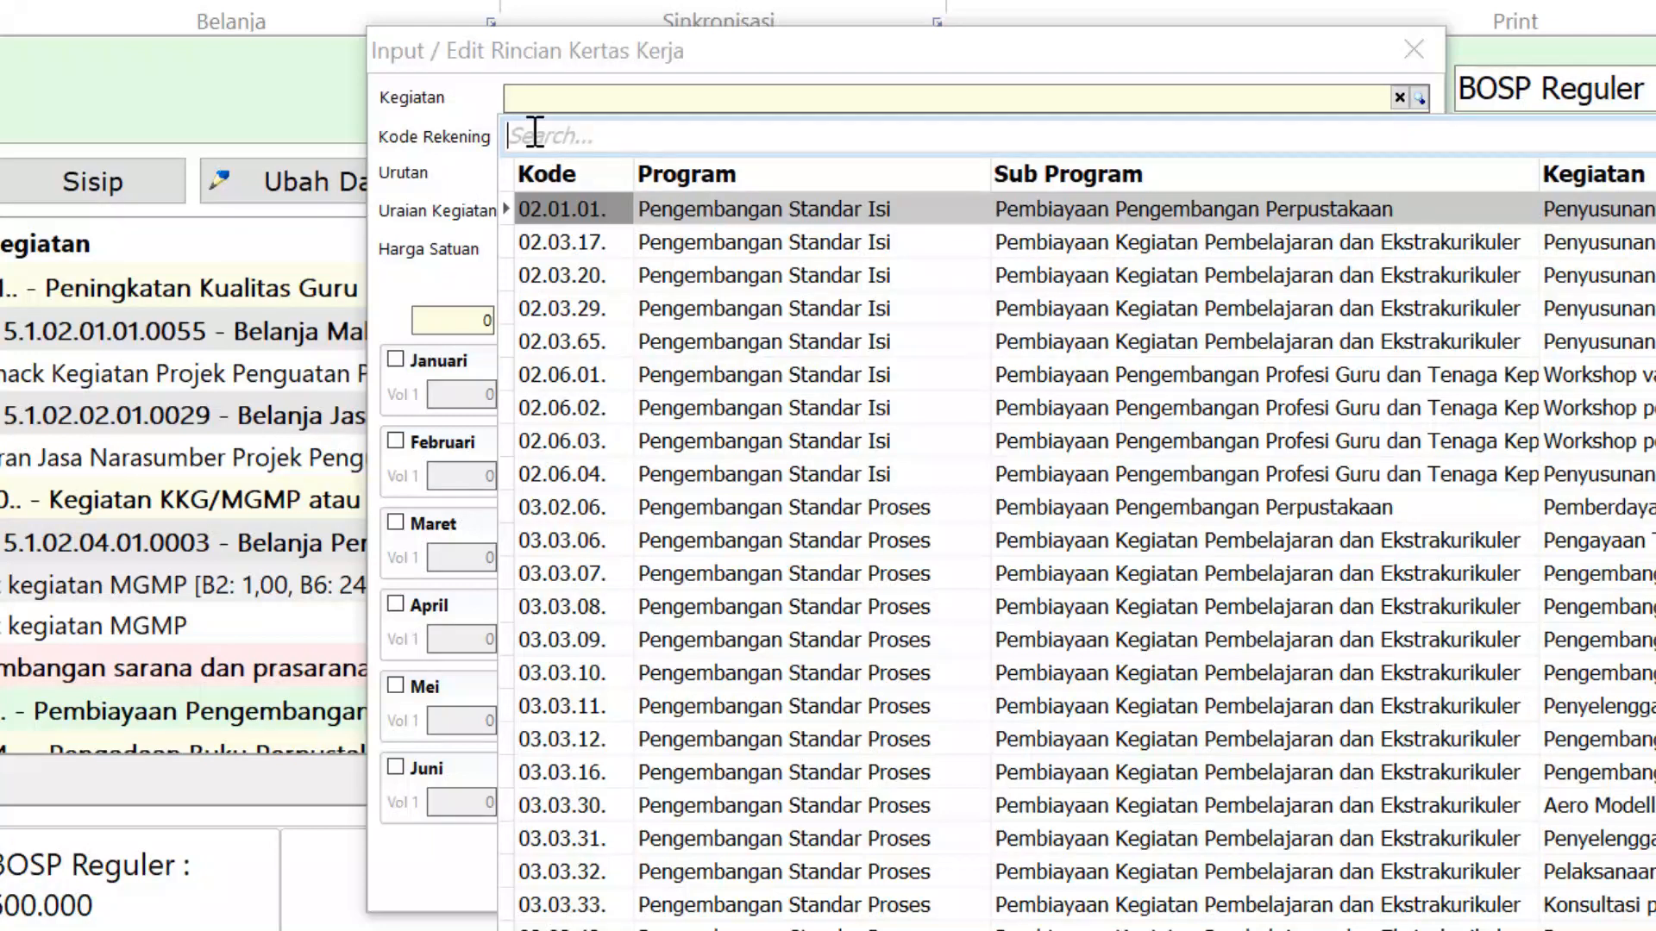
pyautogui.write('buku')
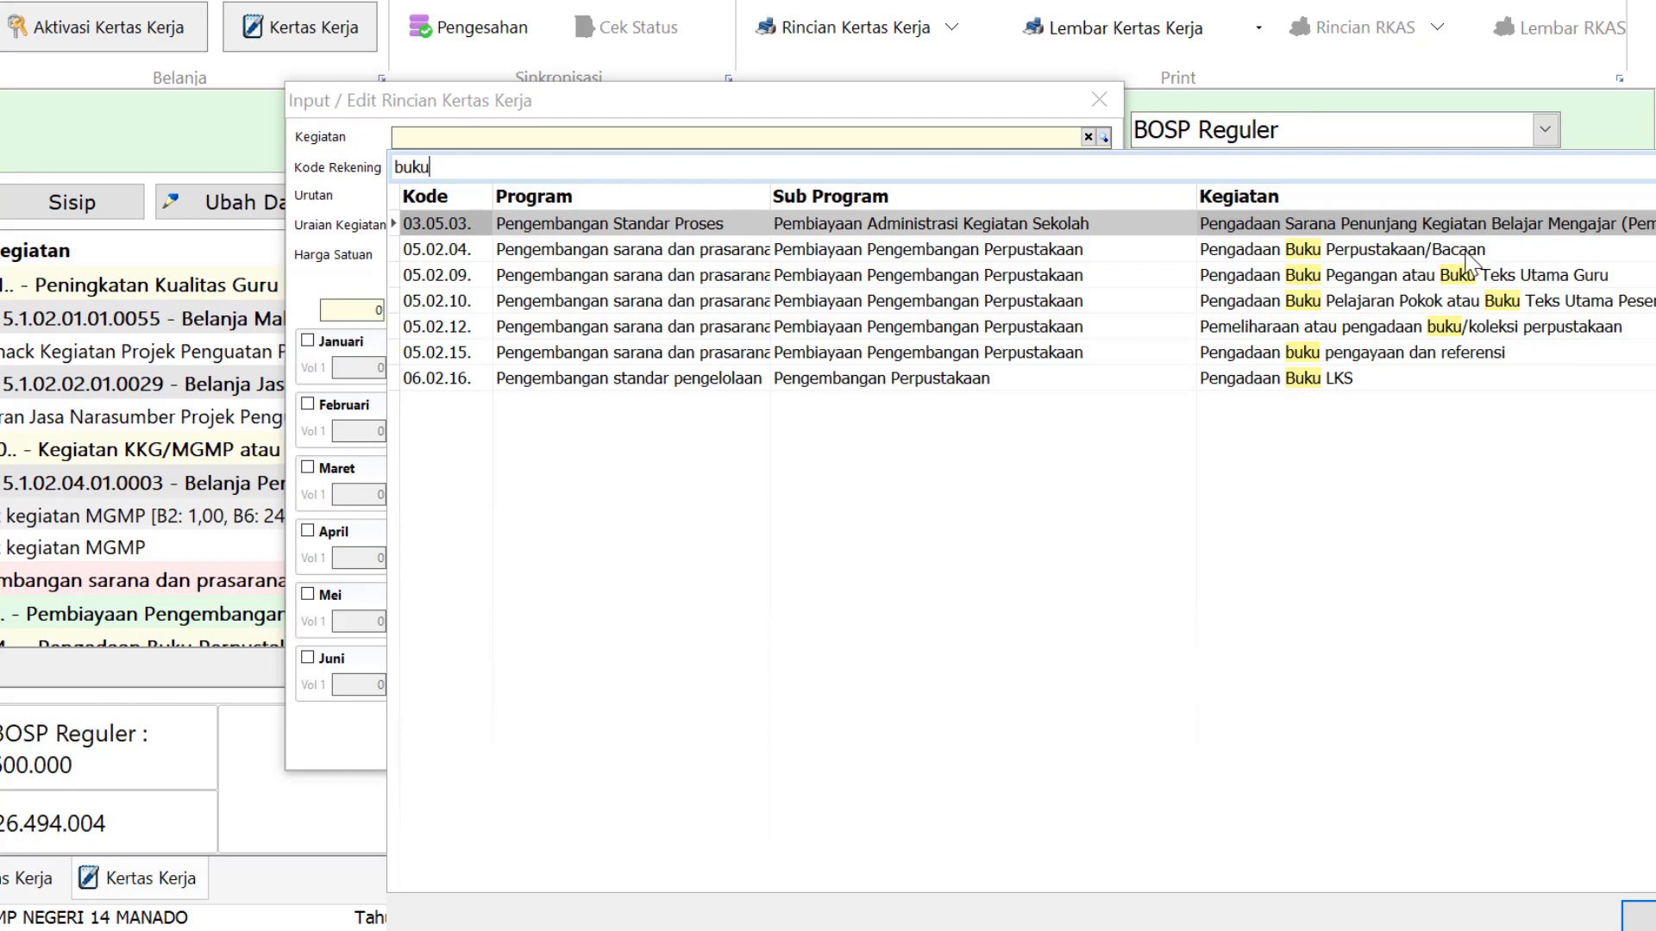
pyautogui.click(1405, 257)
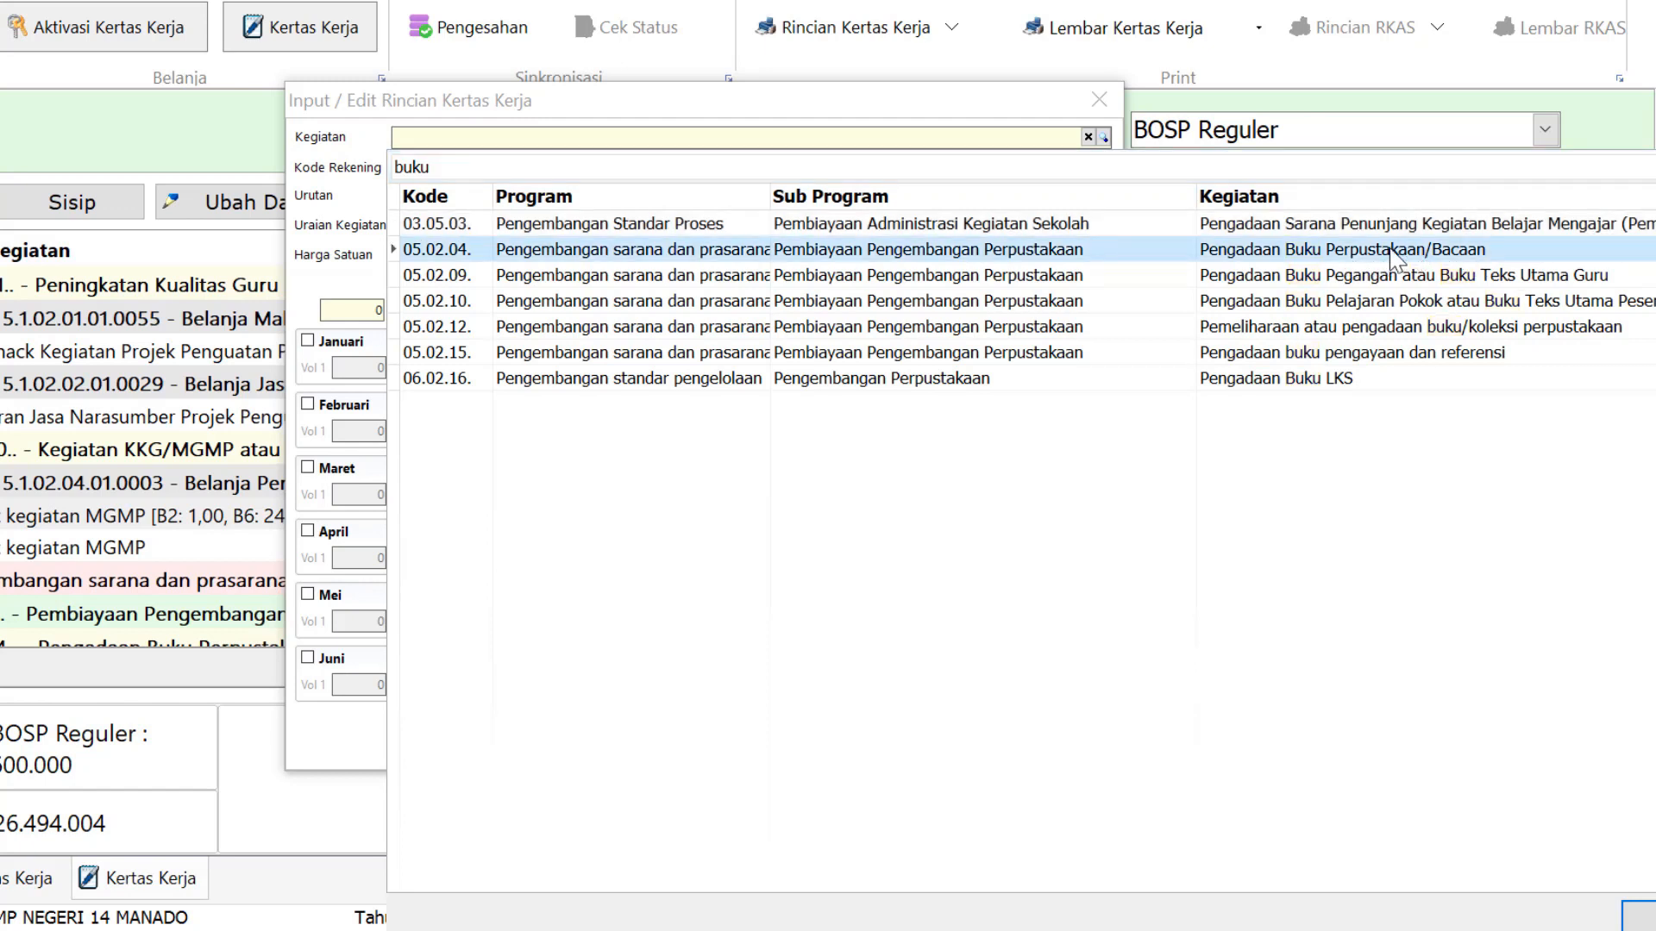
pyautogui.click(1395, 255)
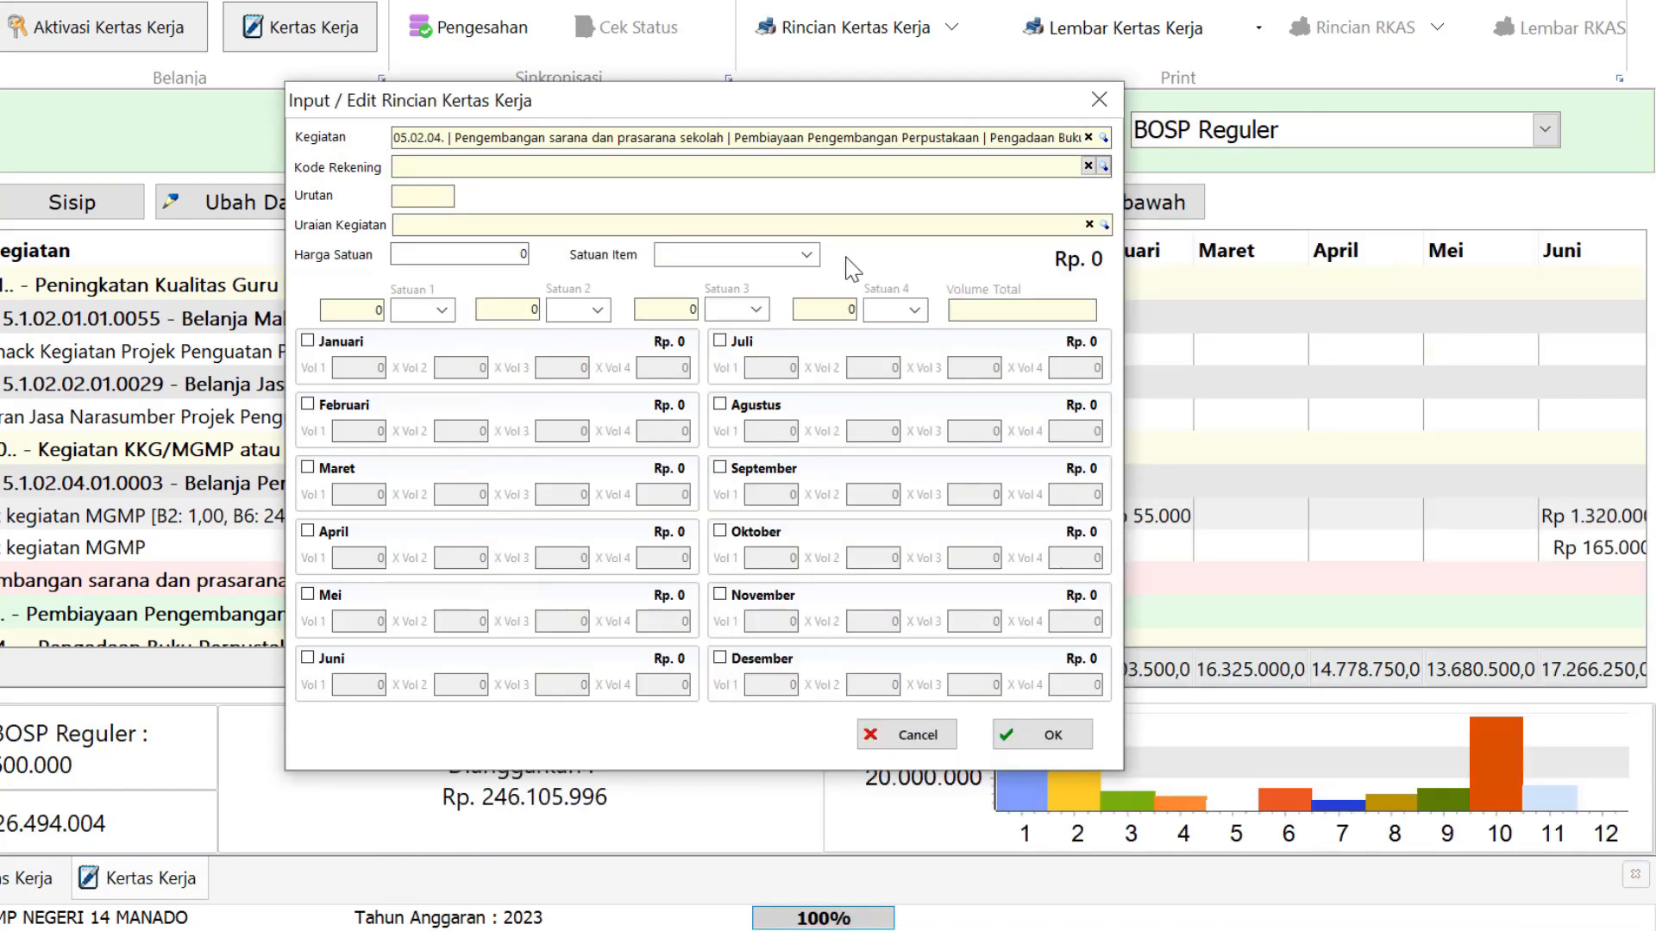
# Step: Set the new entry's Kode Rekening to 5.2.05.01.01.0001 Belanja Modal Buku Umum by searching for "buku"
pyautogui.moveTo(725, 103); pyautogui.dragTo(1004, 117)
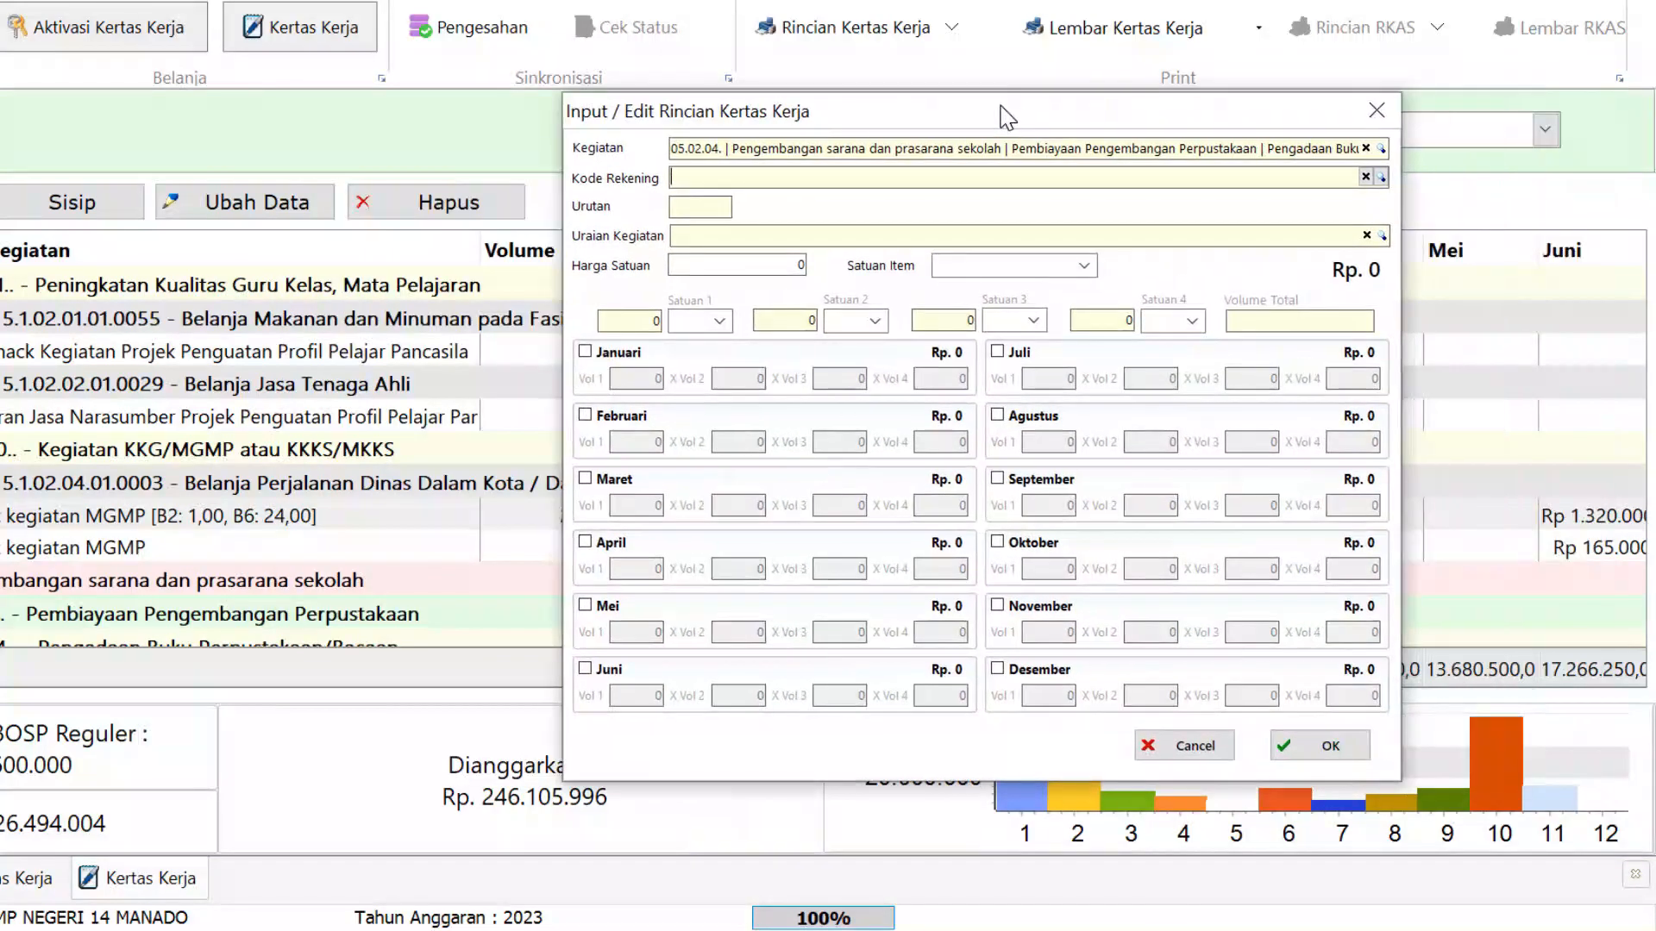
pyautogui.click(824, 176)
pyautogui.write('b')
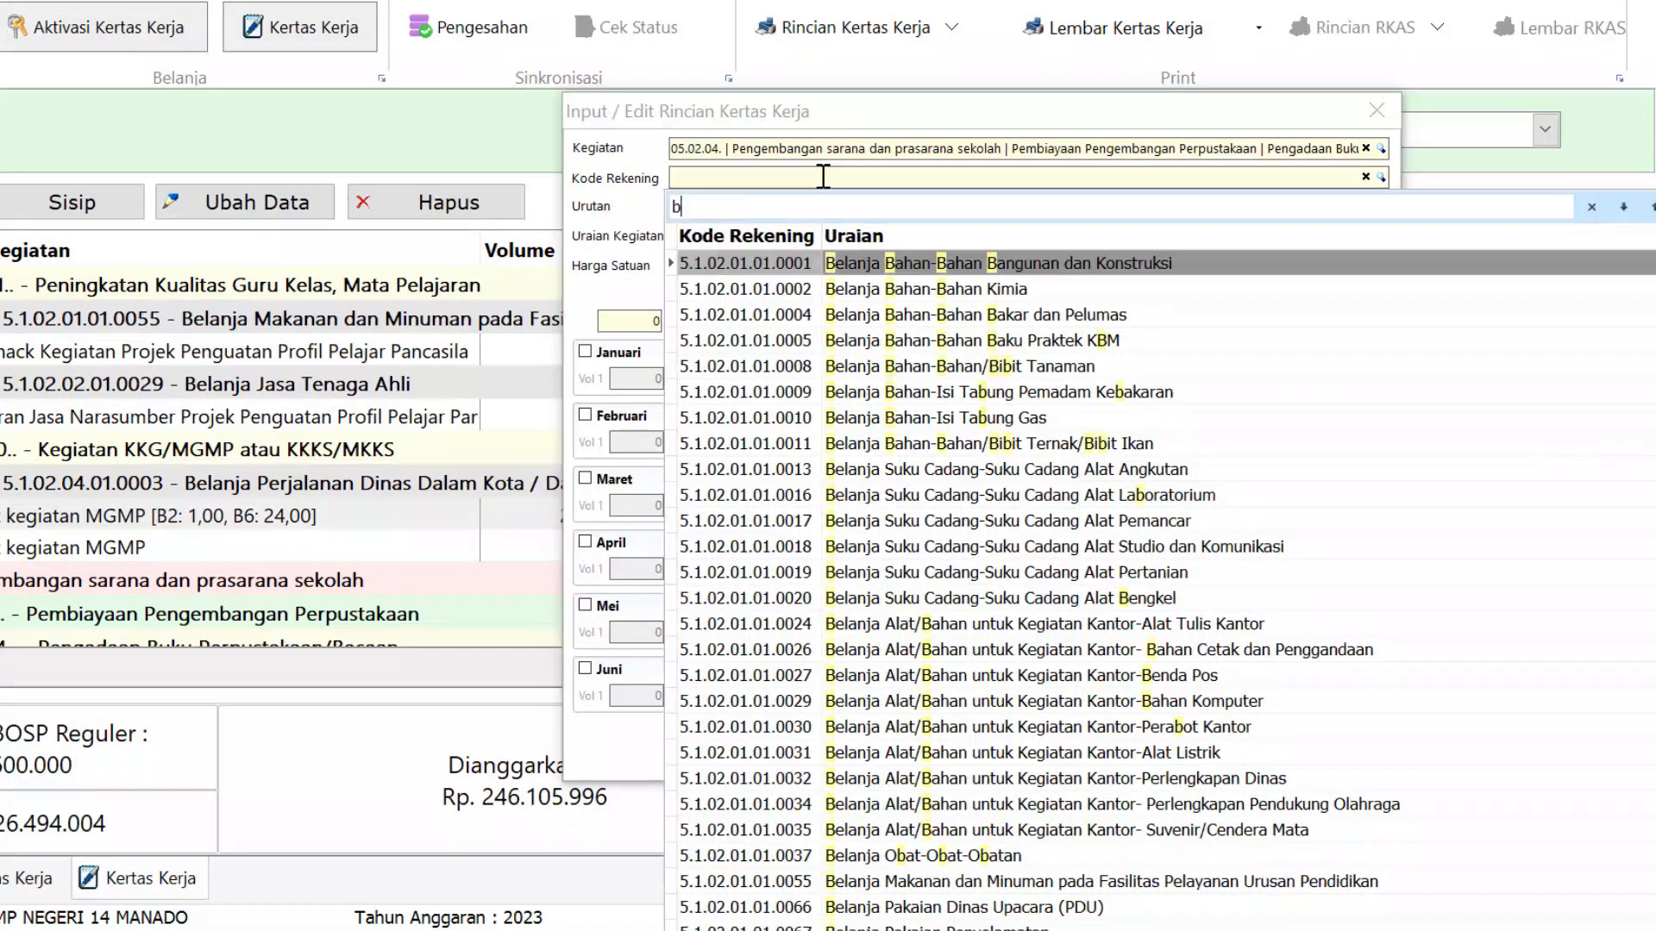
pyautogui.write('uku')
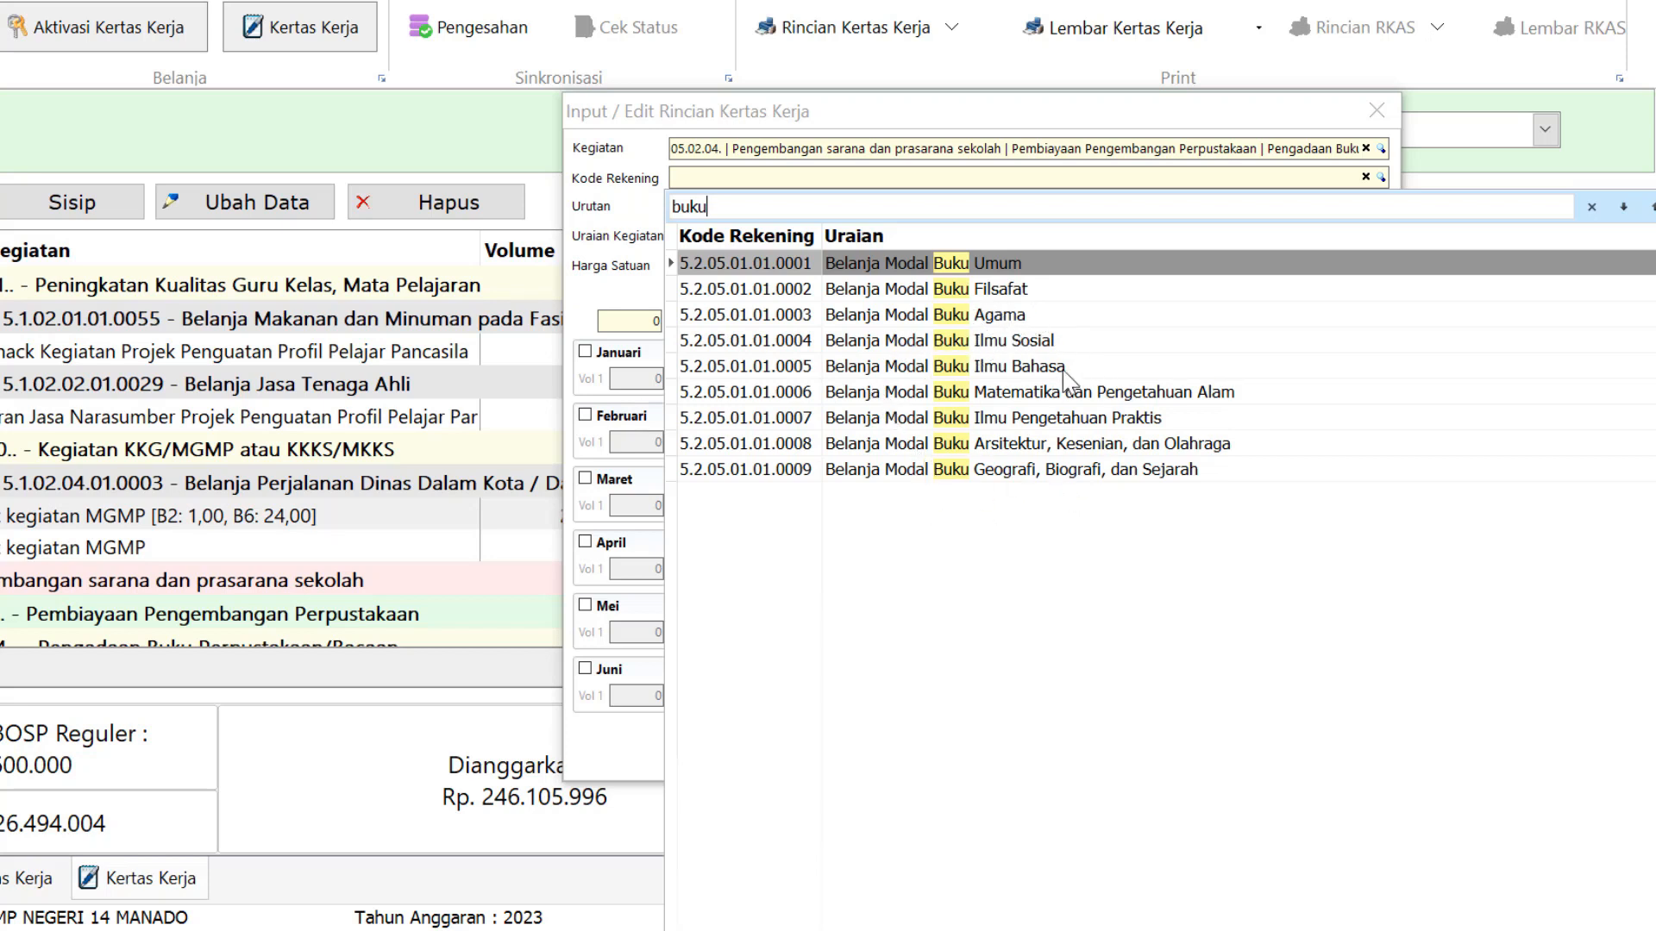
pyautogui.click(994, 269)
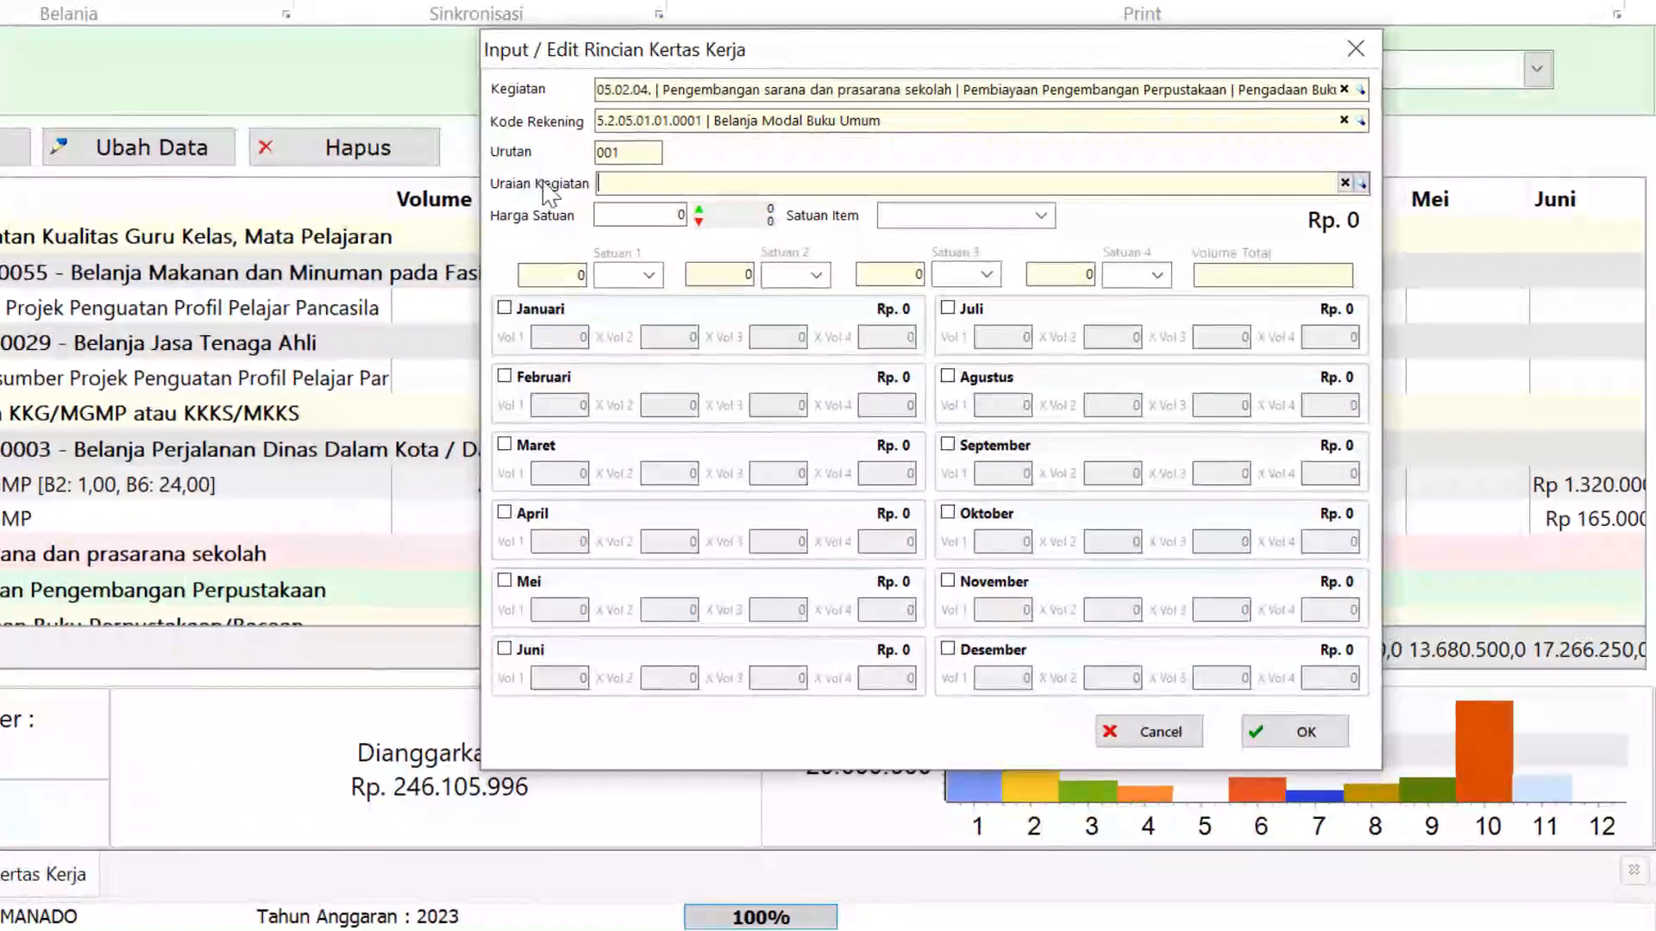
# Step: Search the goods list for "buku" and set the entry's Uraian Kegiatan to Buku, item code 02.09.02.04.31
pyautogui.click(679, 234)
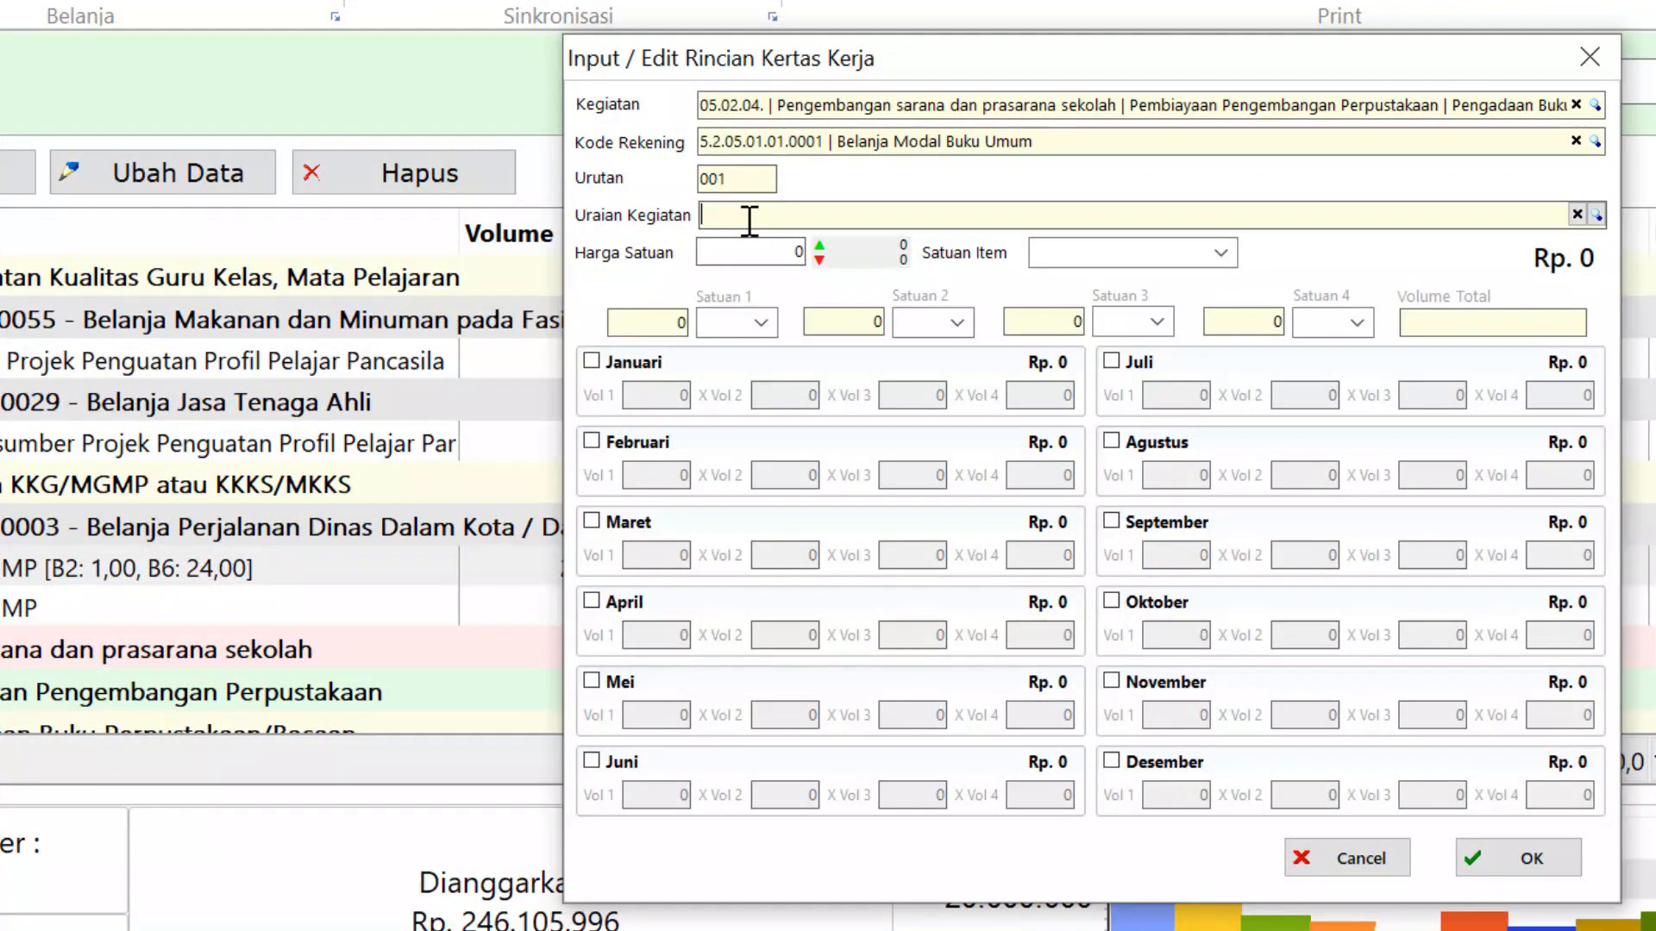
pyautogui.click(749, 221)
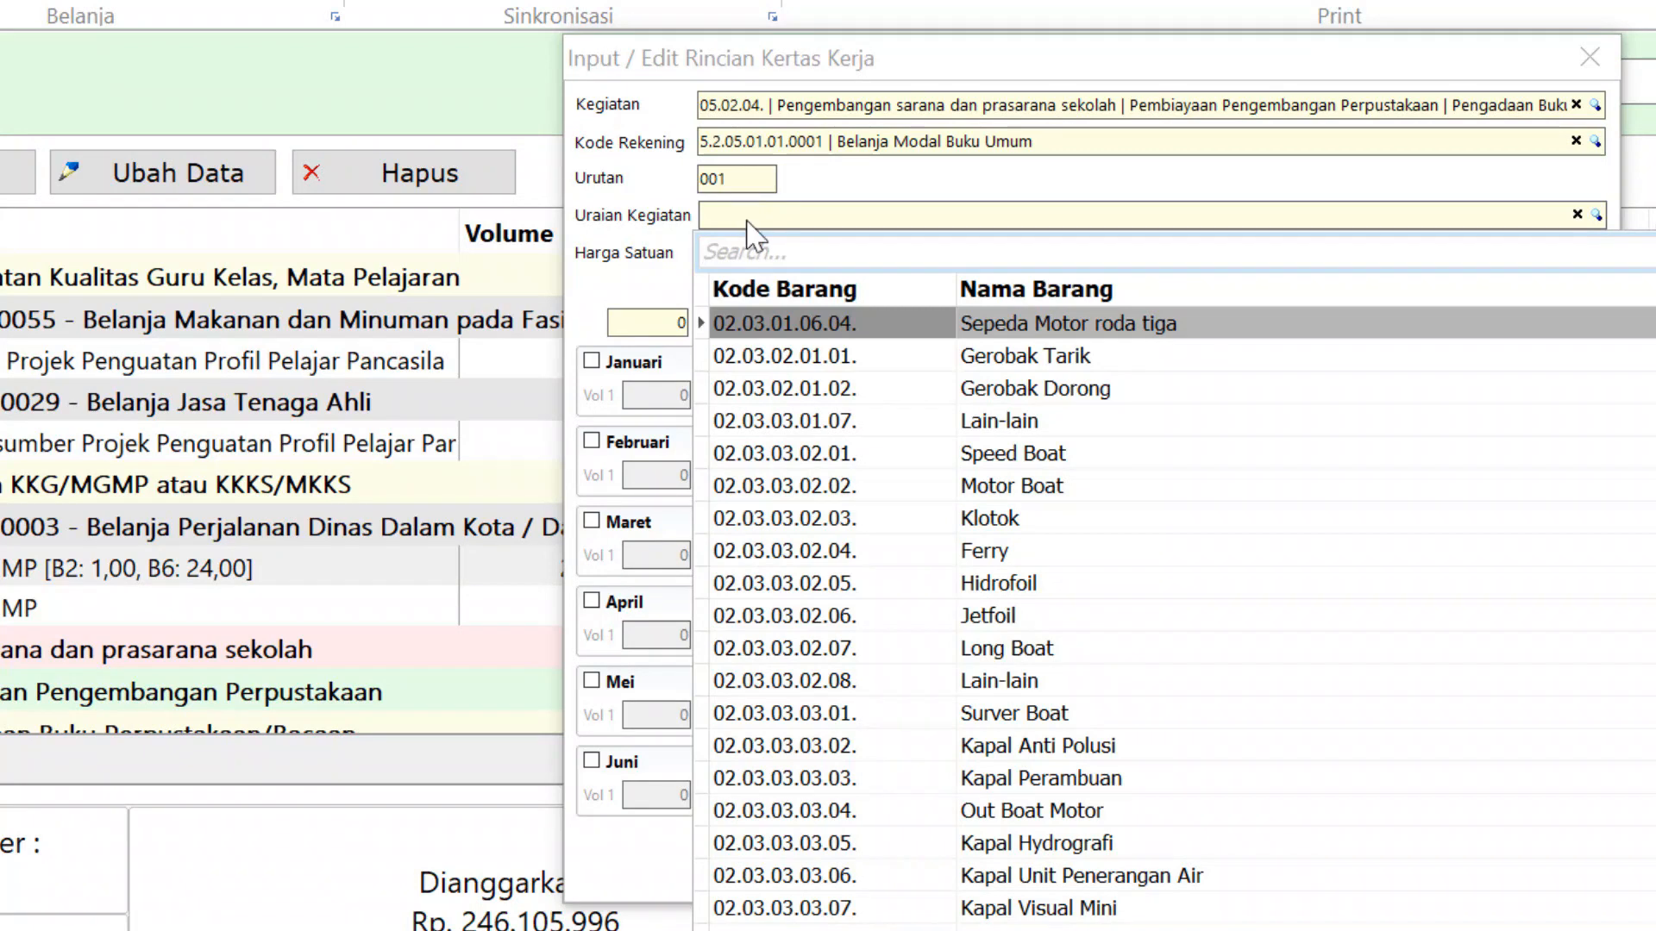
pyautogui.write('b')
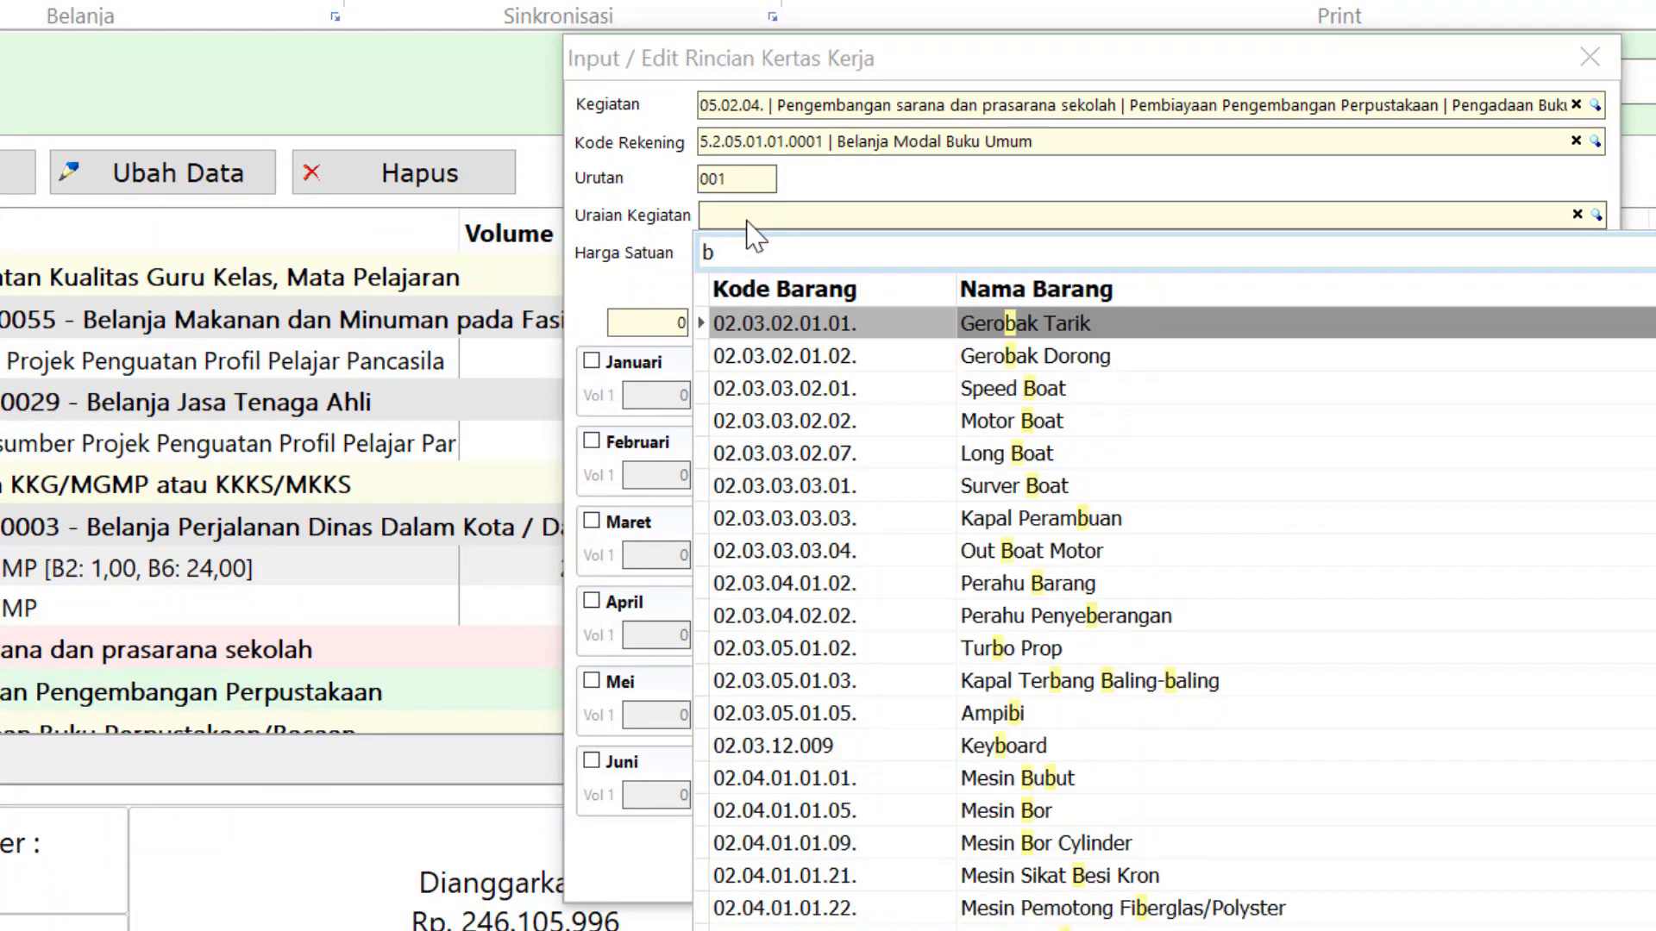
pyautogui.write('uku')
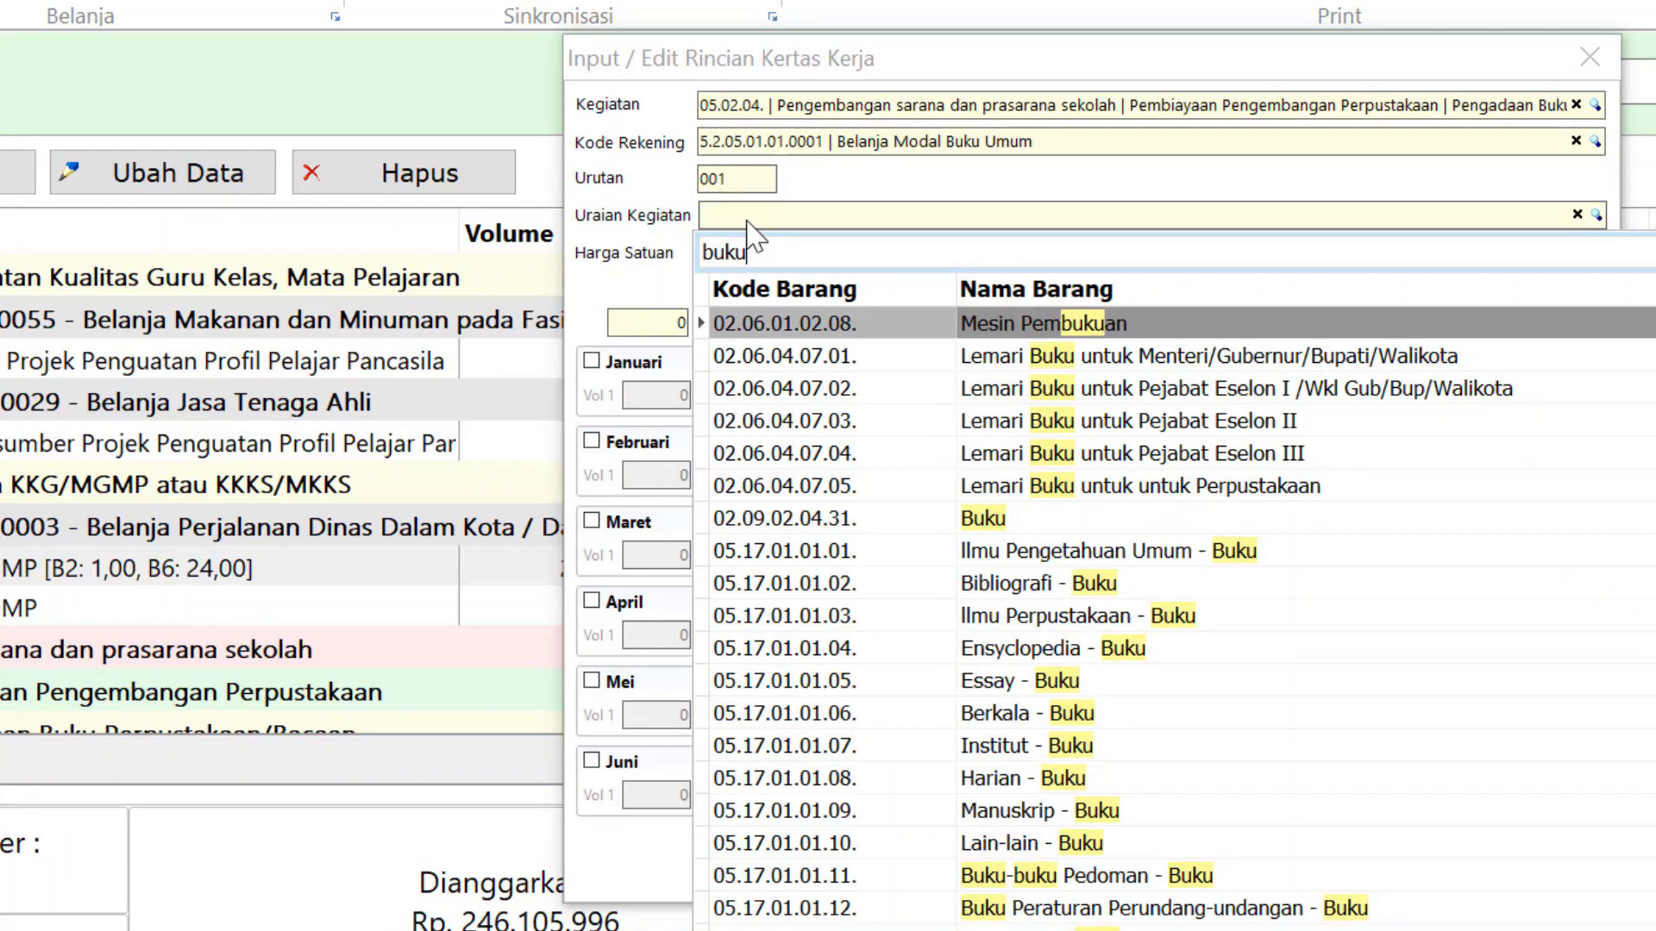
pyautogui.press('Down')
pyautogui.press('Down')
pyautogui.press('Down')
pyautogui.press('Down')
pyautogui.press('Down')
pyautogui.press('Down')
pyautogui.press('Down')
pyautogui.press('Down')
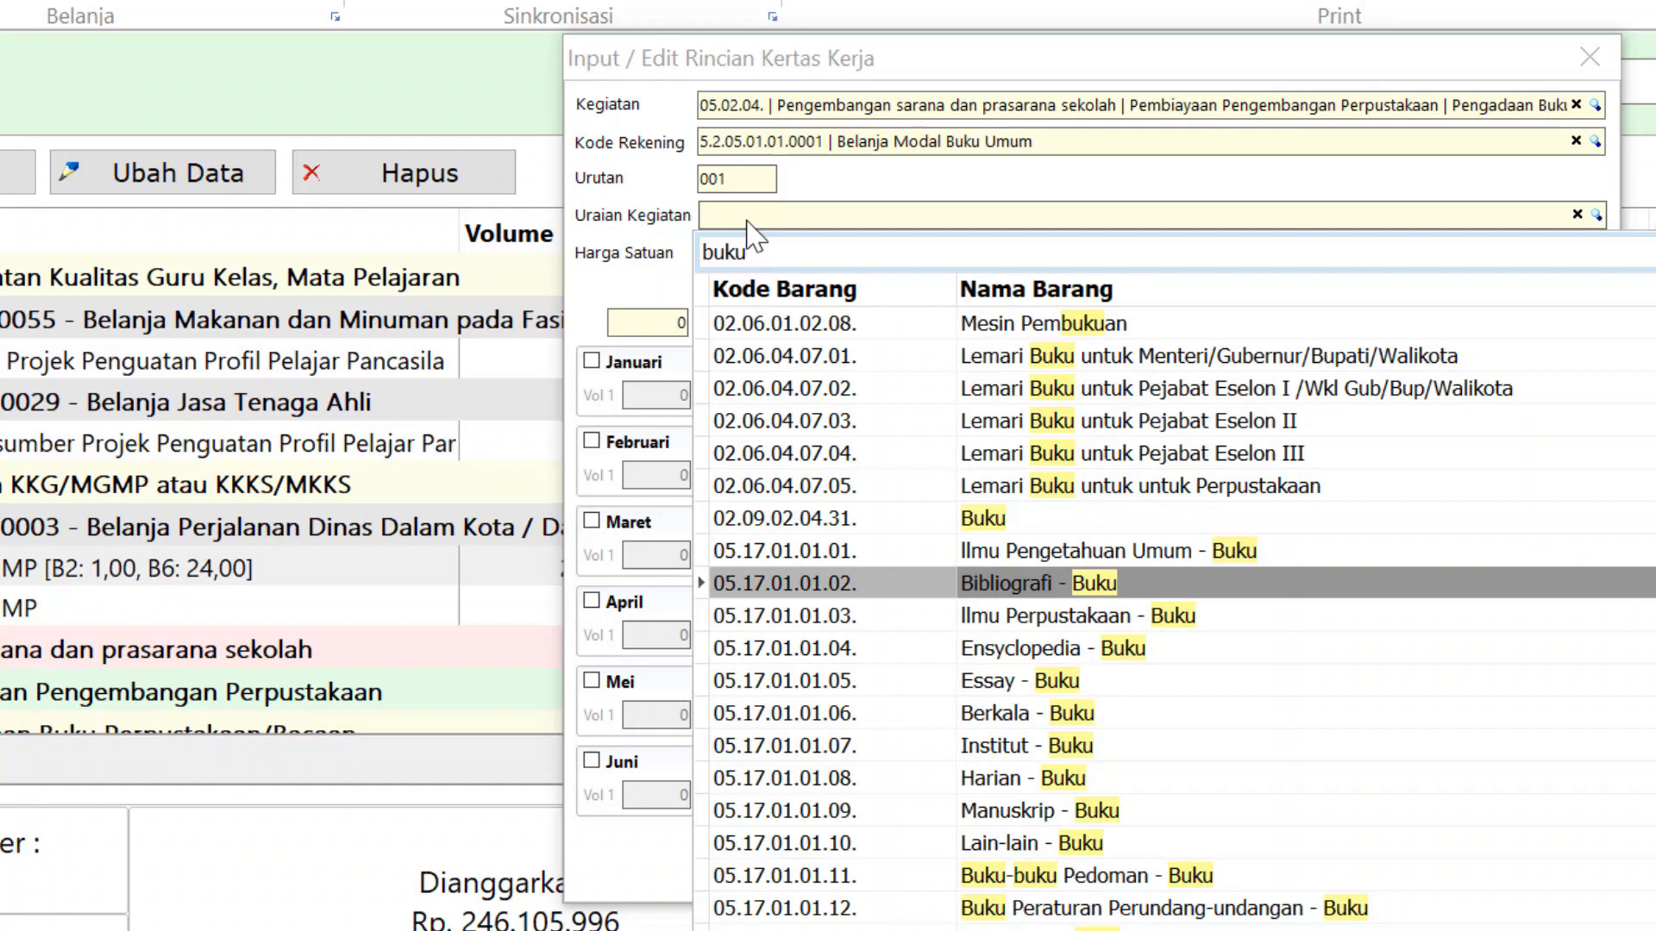
pyautogui.press('Down')
pyautogui.press('Down')
pyautogui.press('Down')
pyautogui.press('Down')
pyautogui.press('Down')
pyautogui.press('Home')
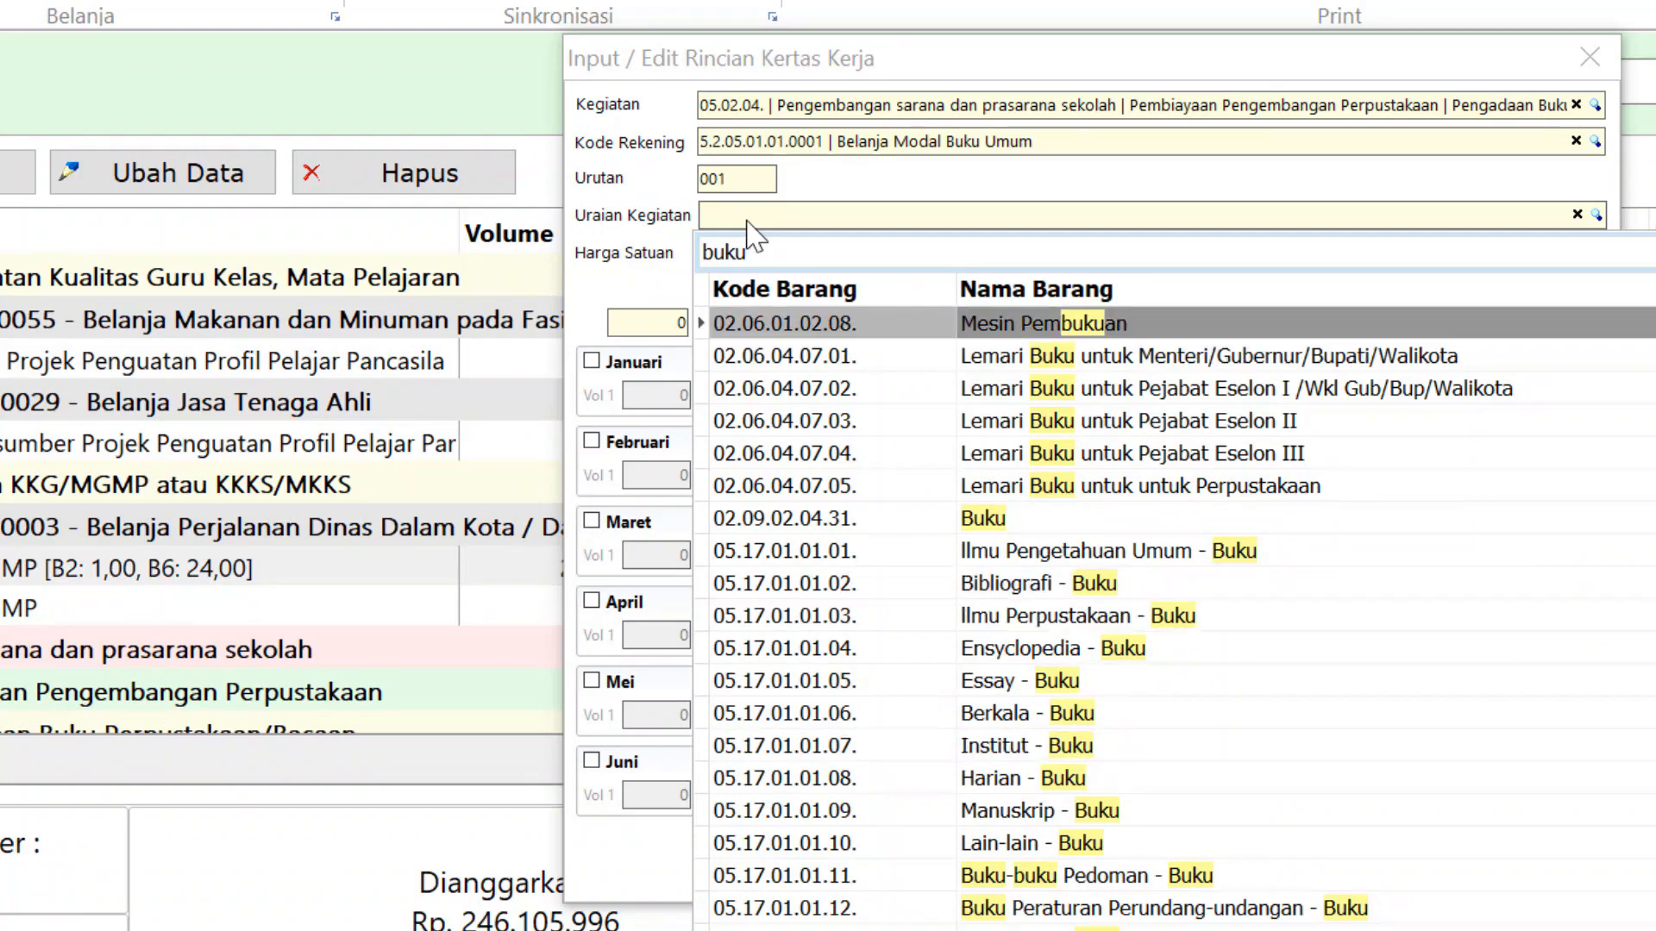
pyautogui.press('Down')
pyautogui.press('Down')
pyautogui.press('Down')
pyautogui.press('Down')
pyautogui.press('Down')
pyautogui.press('Down')
pyautogui.press('Down')
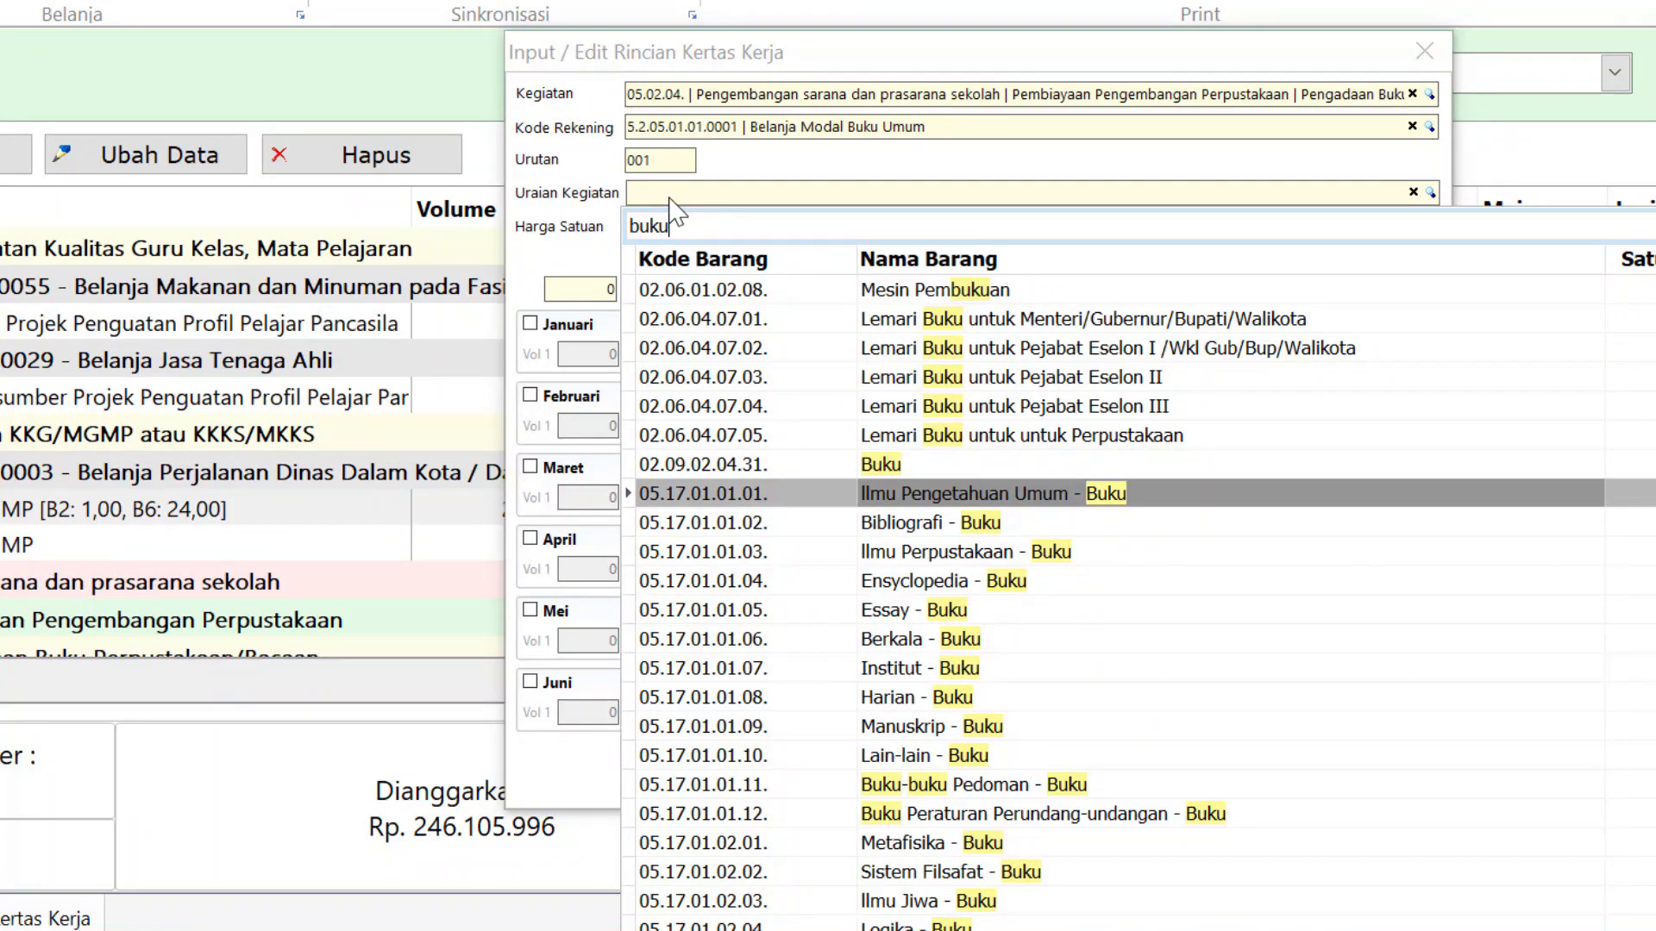
pyautogui.press('Up')
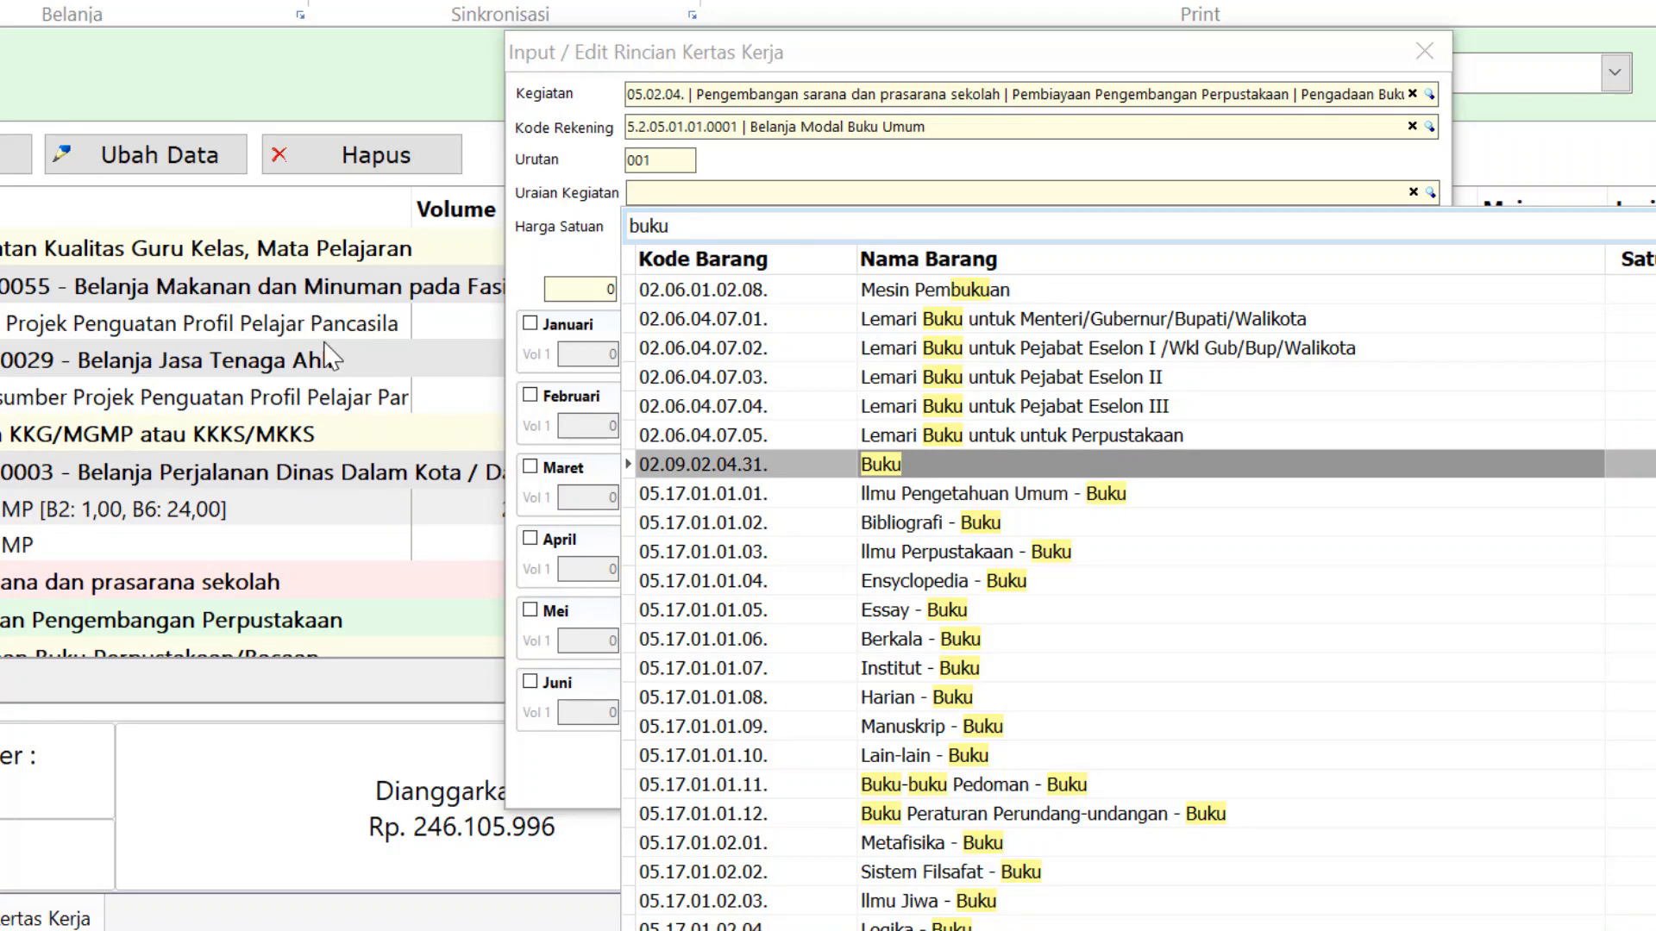
pyautogui.click(881, 476)
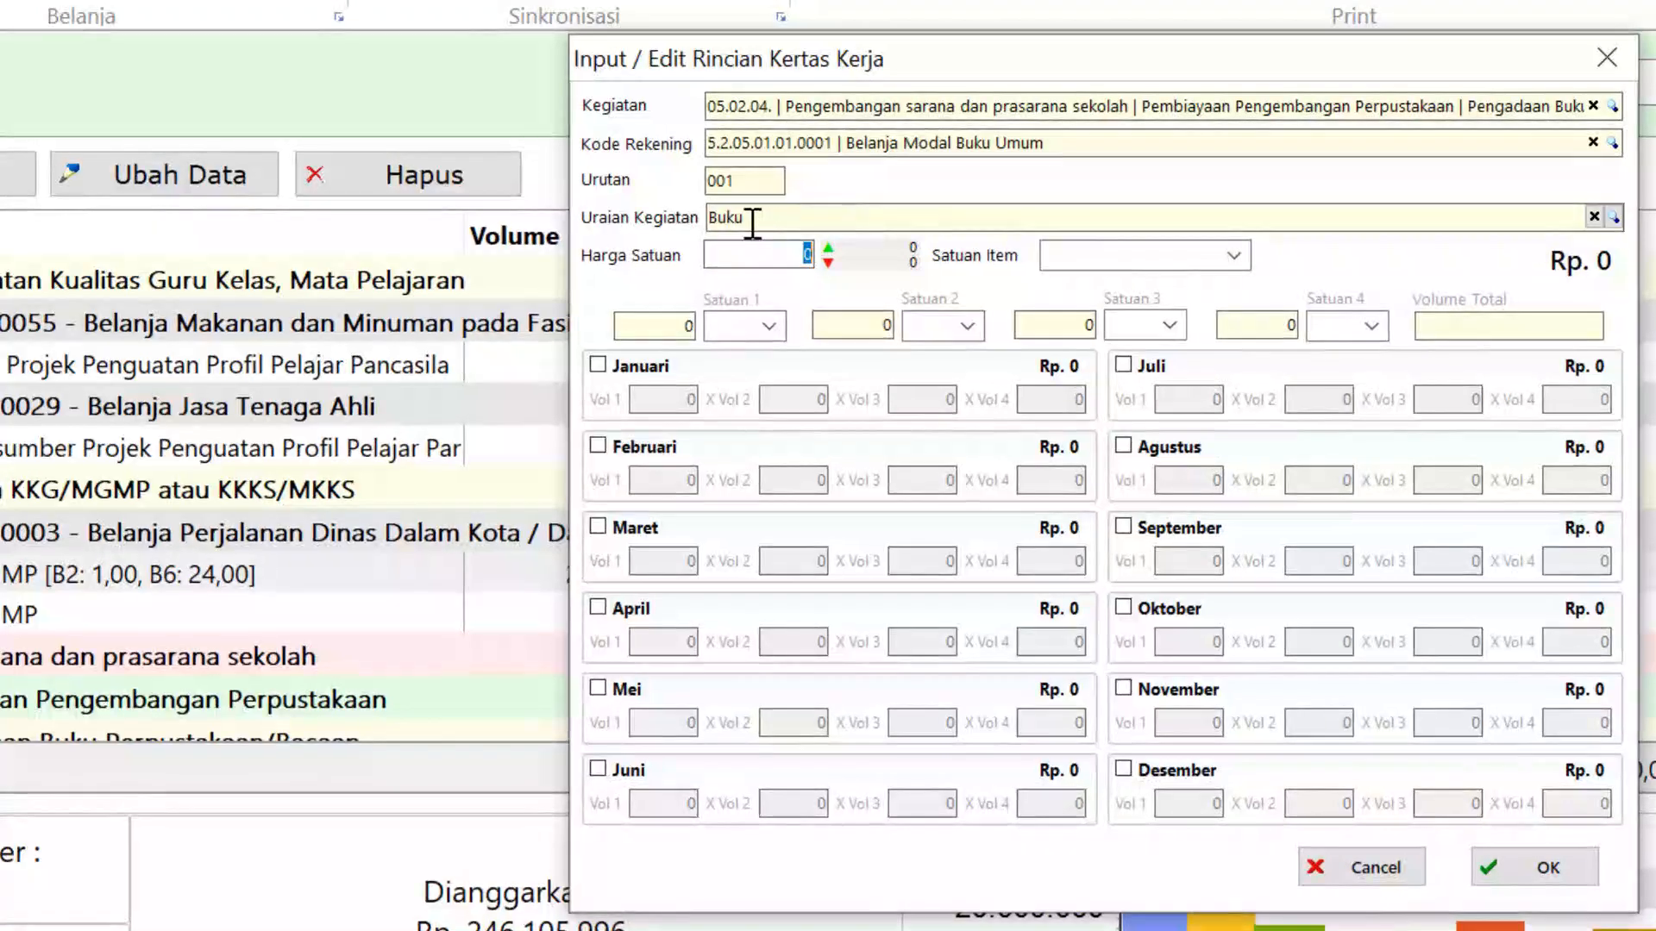
# Step: Set the Buku entry's Harga Satuan to 45000 and its Satuan Item to Buah
pyautogui.click(783, 255)
pyautogui.moveTo(783, 254); pyautogui.dragTo(829, 254)
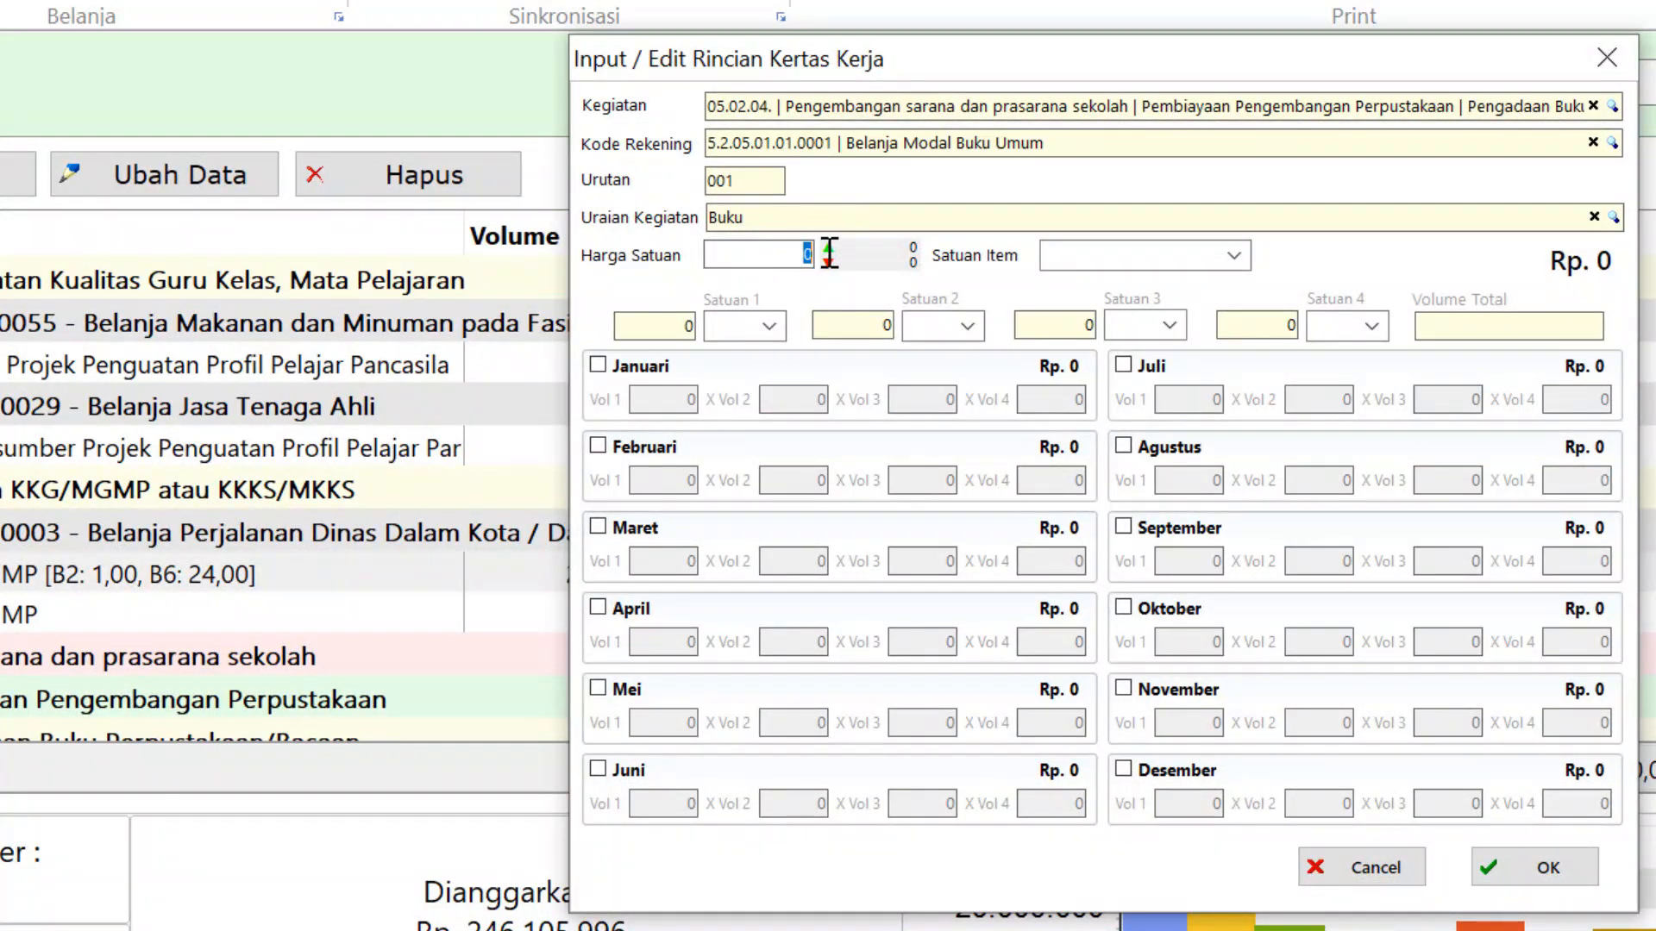
pyautogui.write('45000')
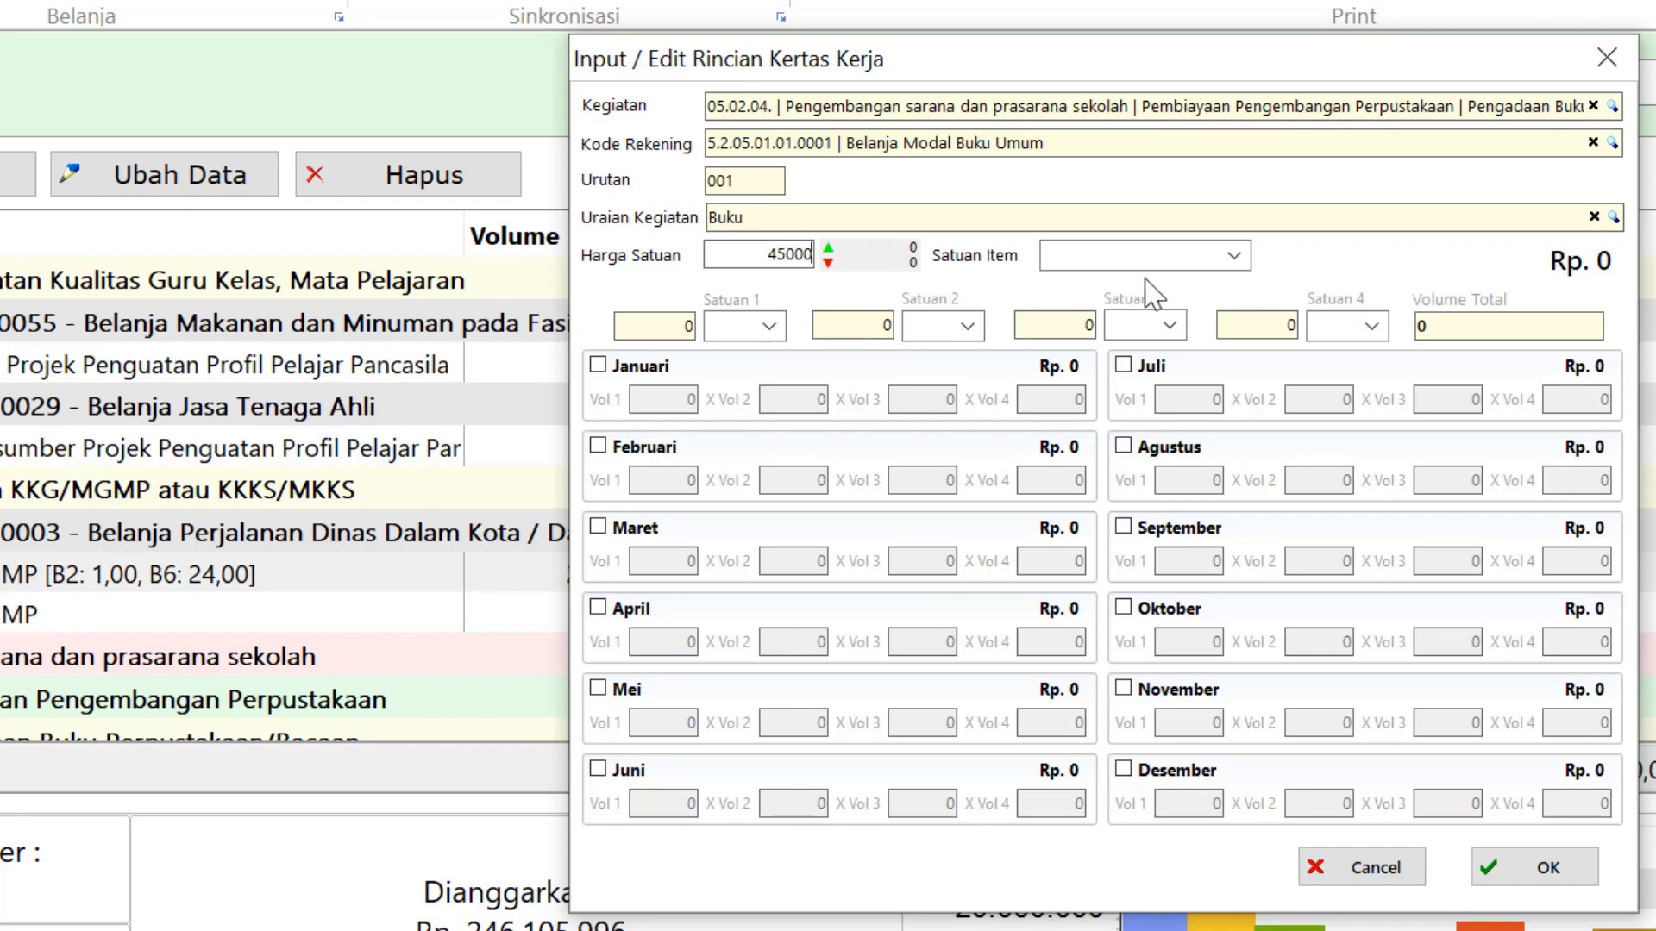
pyautogui.click(1235, 257)
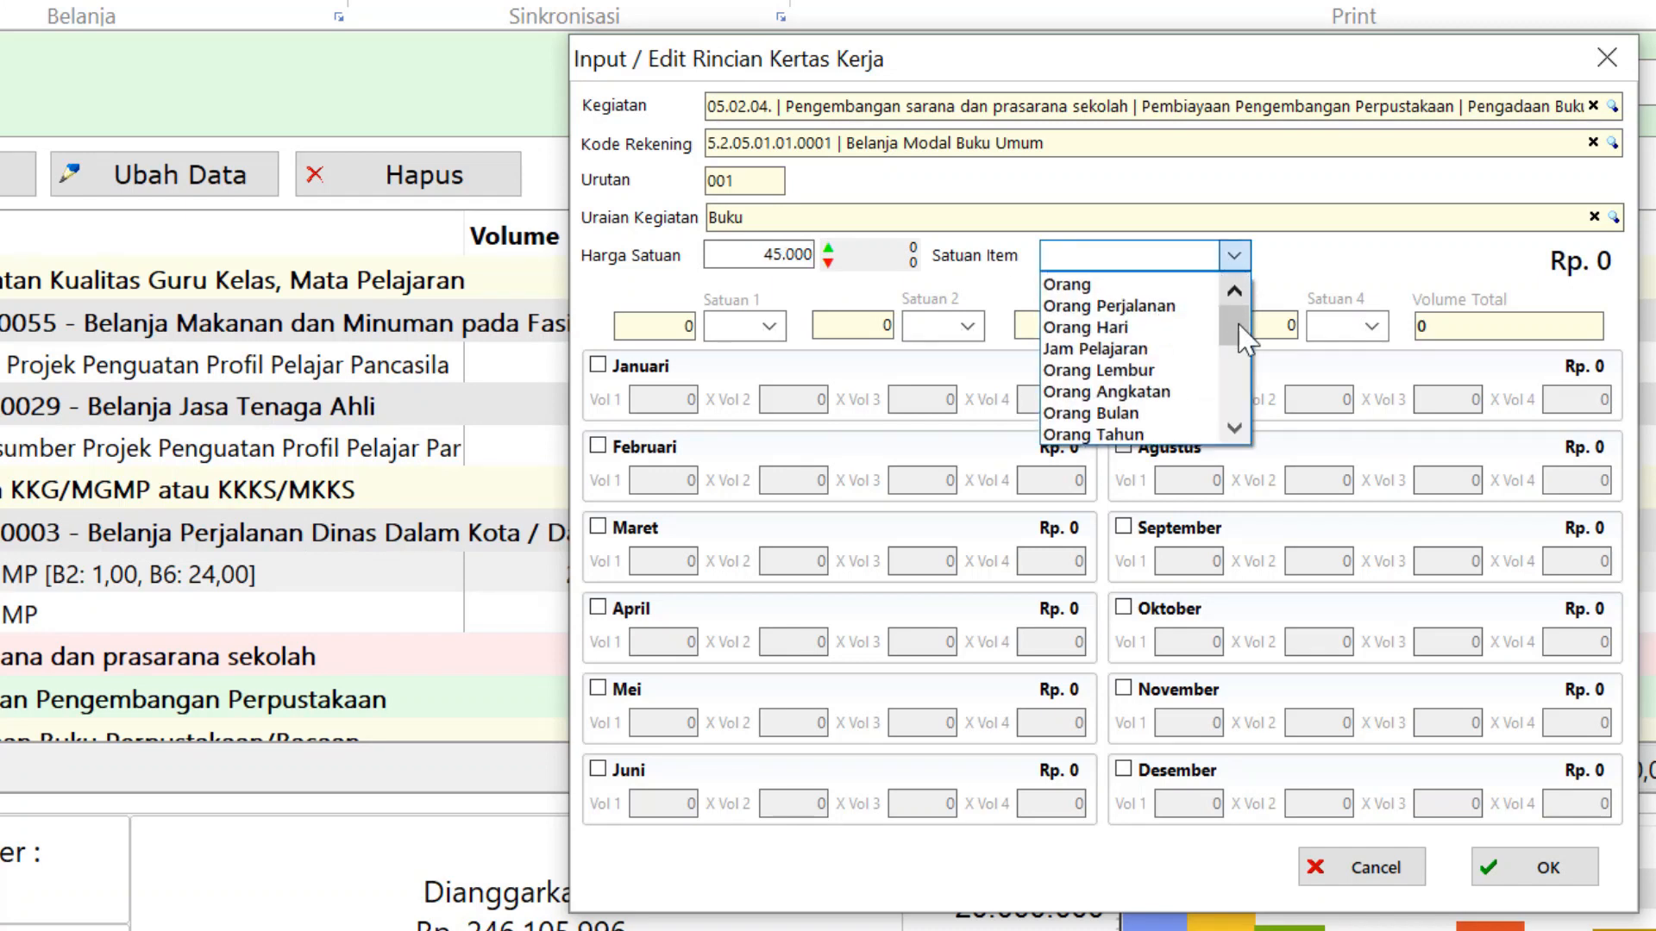
pyautogui.click(1234, 427)
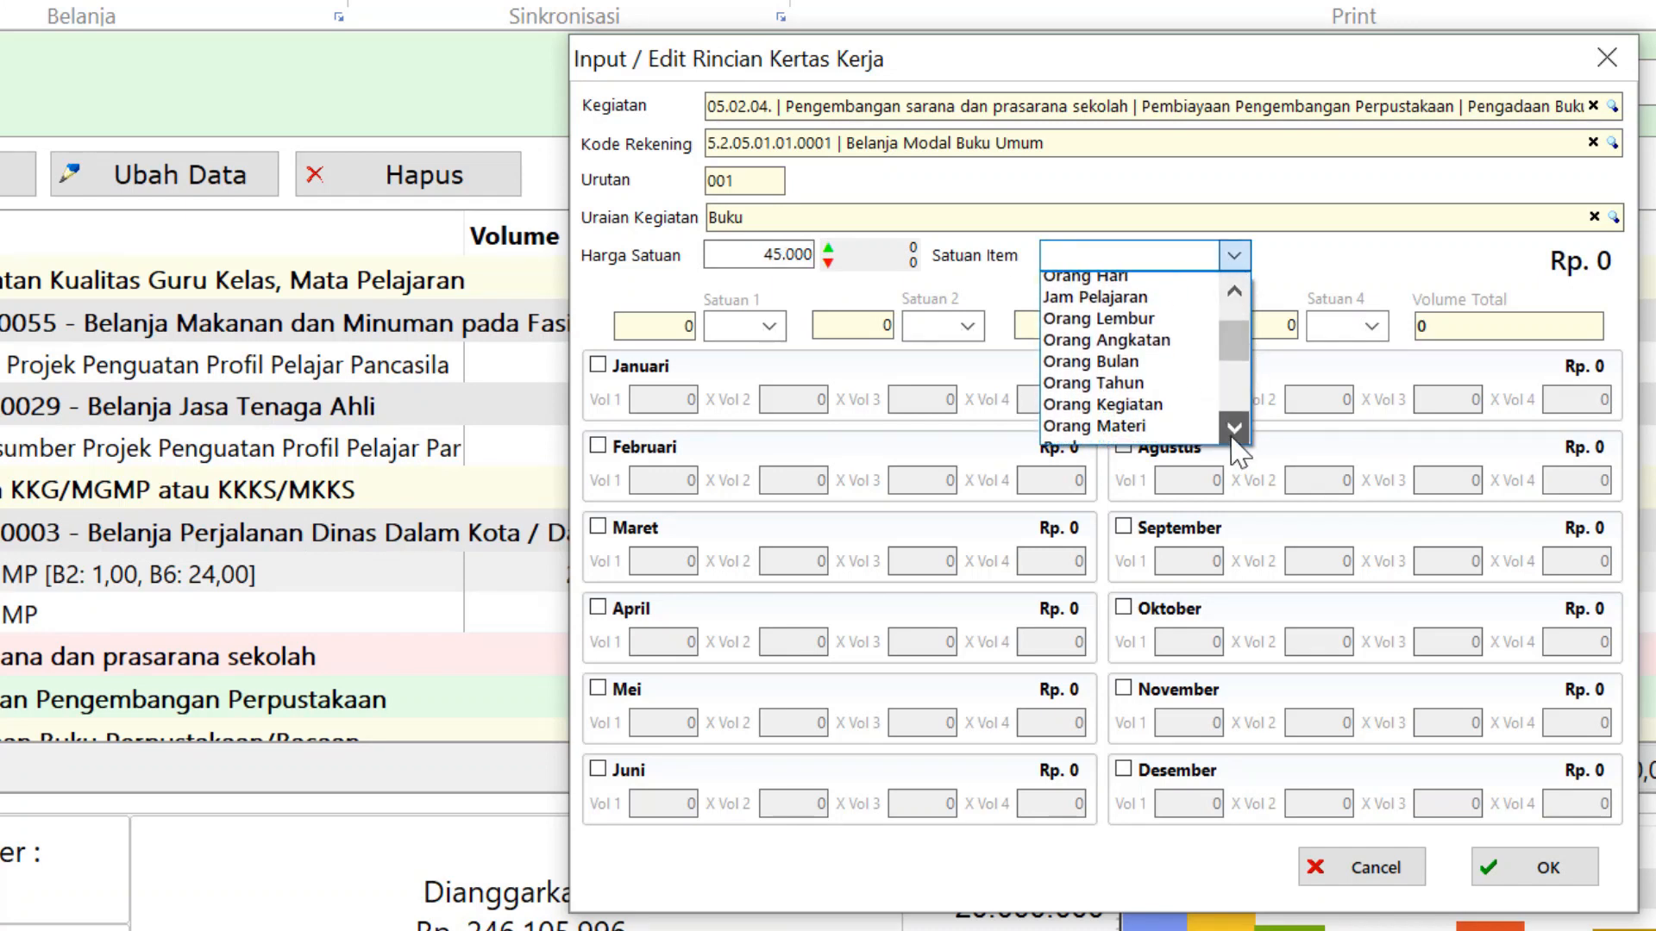
pyautogui.moveTo(1239, 373); pyautogui.dragTo(1239, 413)
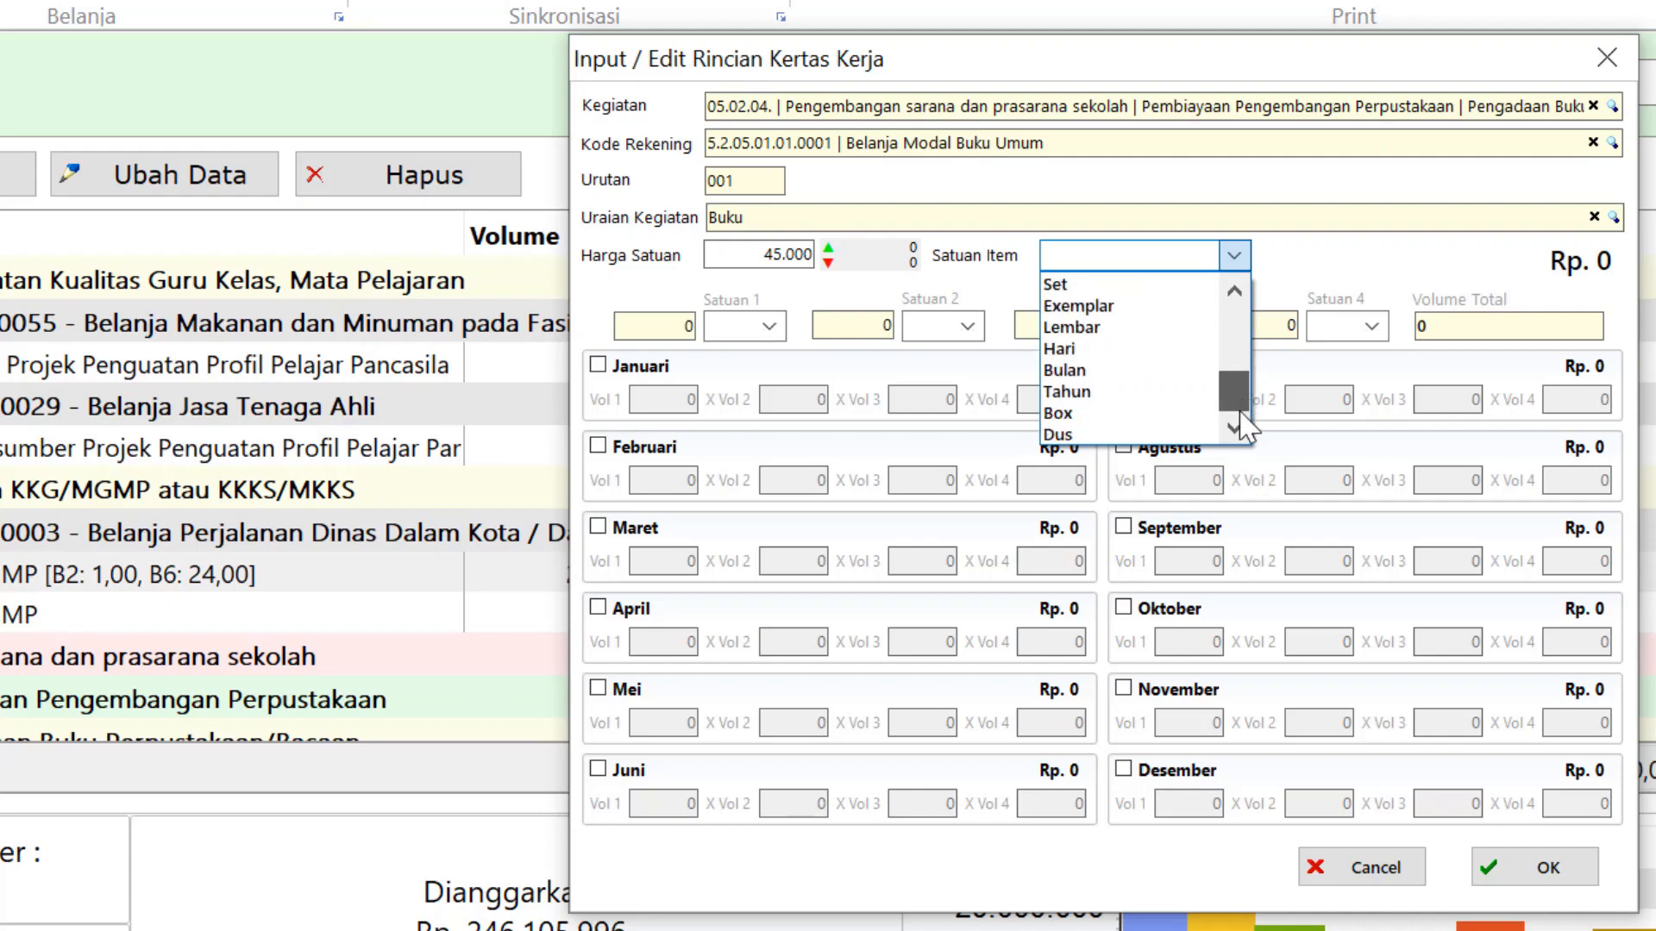
pyautogui.scroll(5, 1239, 380)
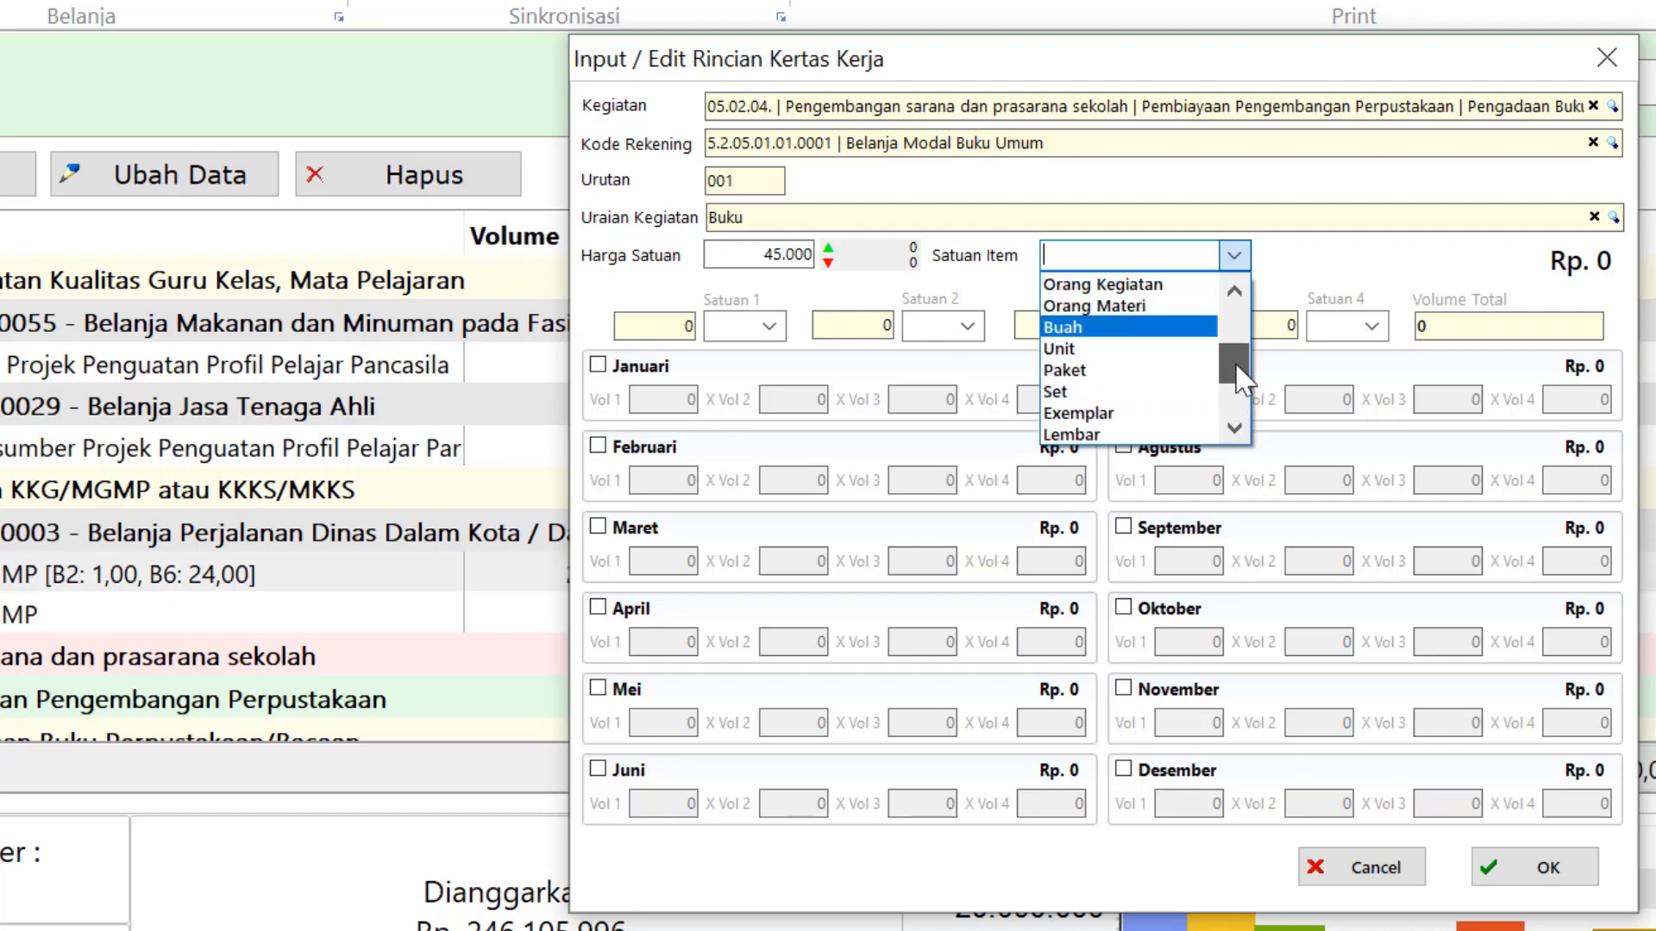
pyautogui.click(1119, 326)
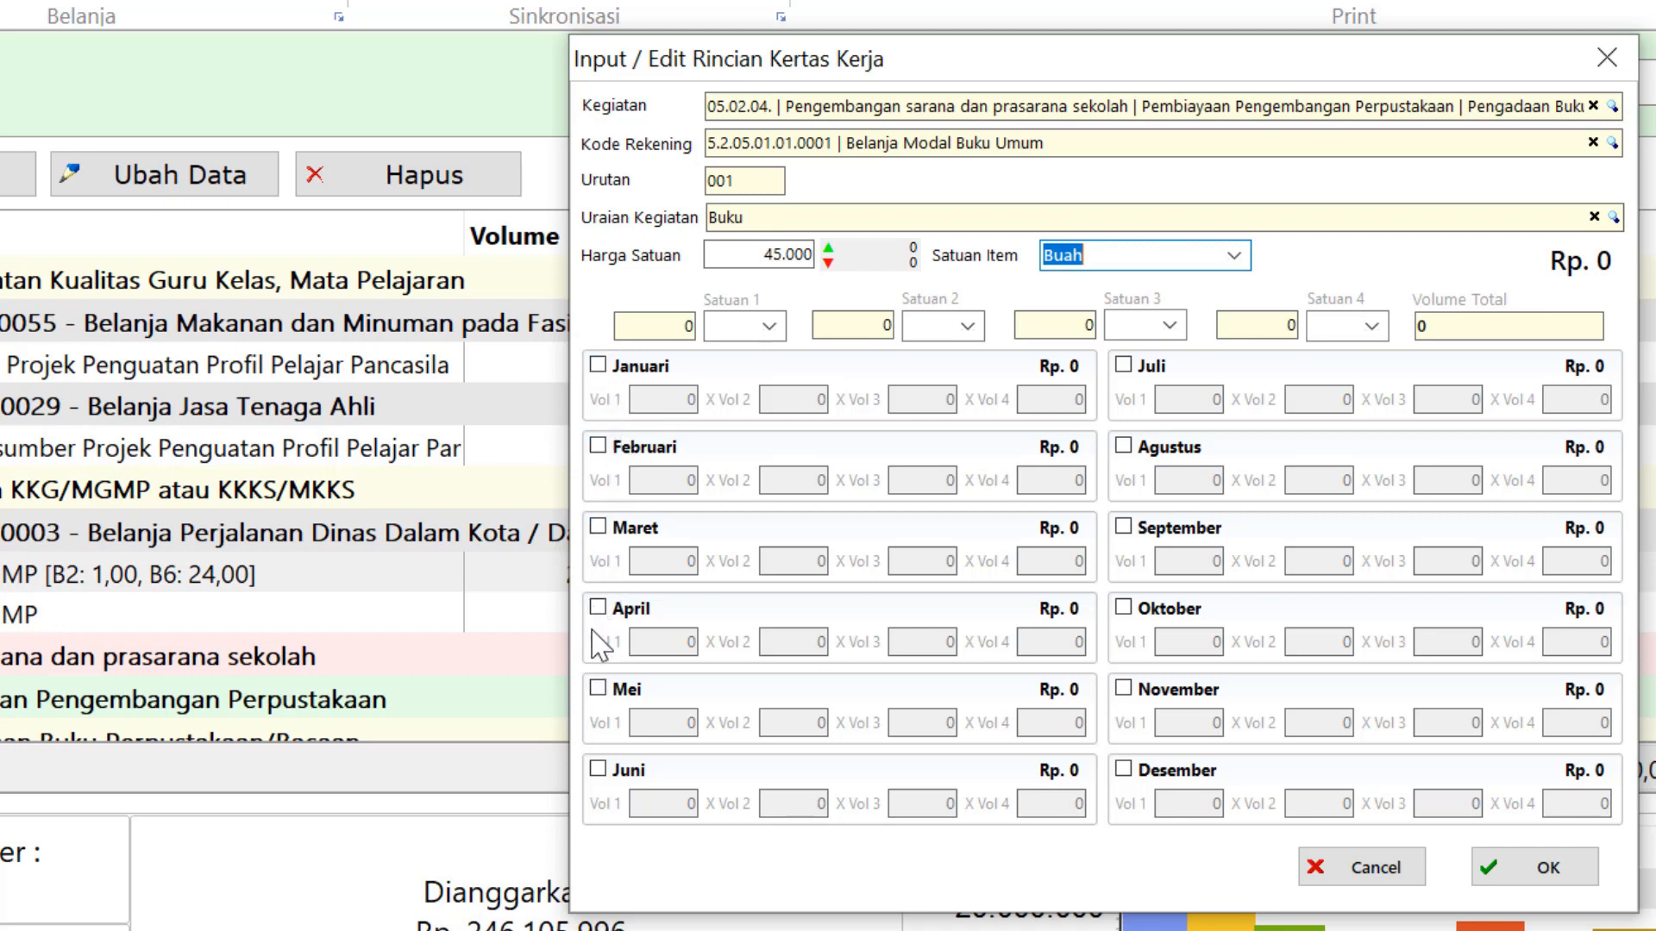
# Step: Schedule the Buku entry for Februari with a Vol 1 quantity of 50
pyautogui.click(597, 527)
pyautogui.click(597, 527)
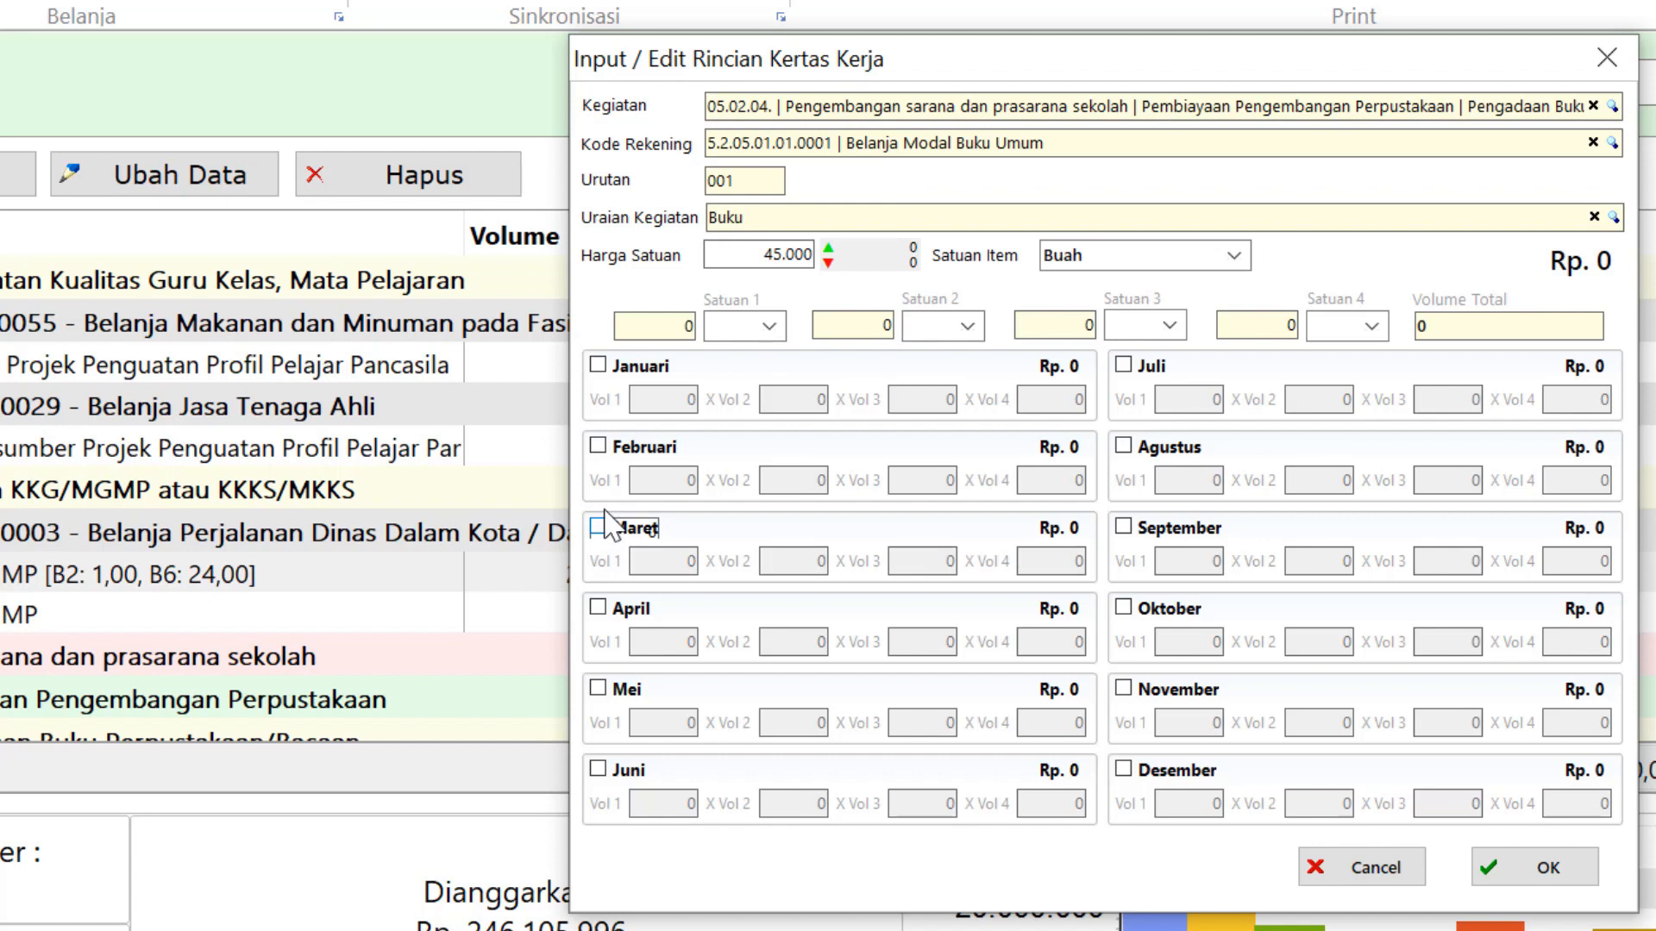
pyautogui.click(598, 446)
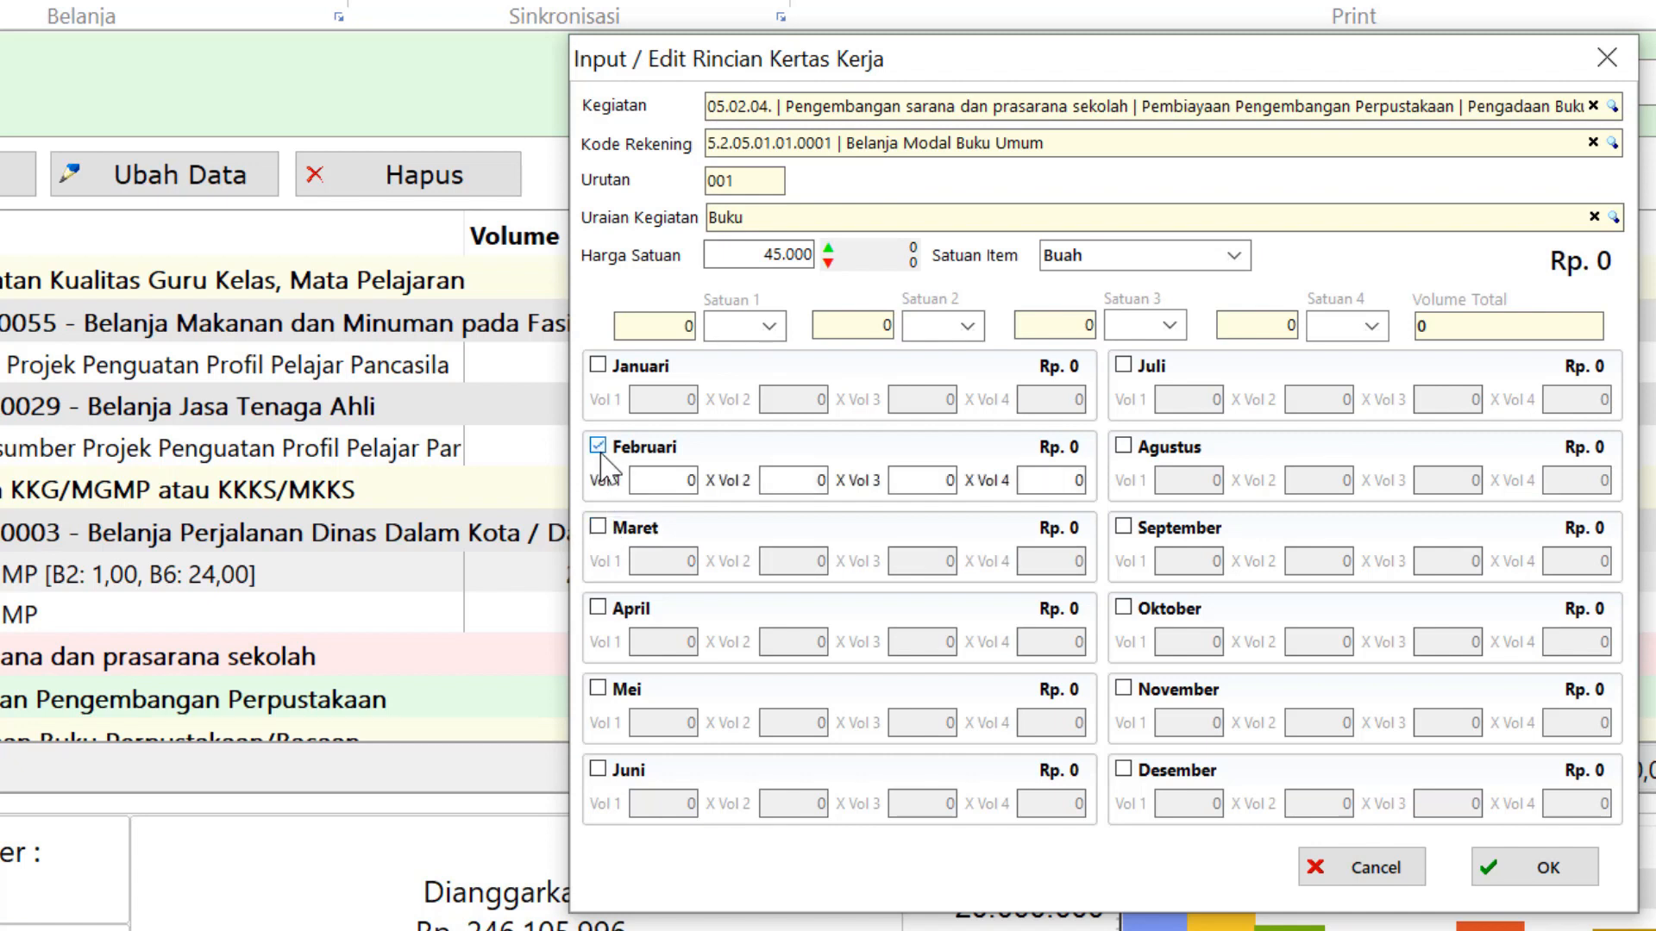
pyautogui.doubleClick(688, 480)
pyautogui.write('50')
pyautogui.doubleClick(674, 483)
pyautogui.click(1060, 479)
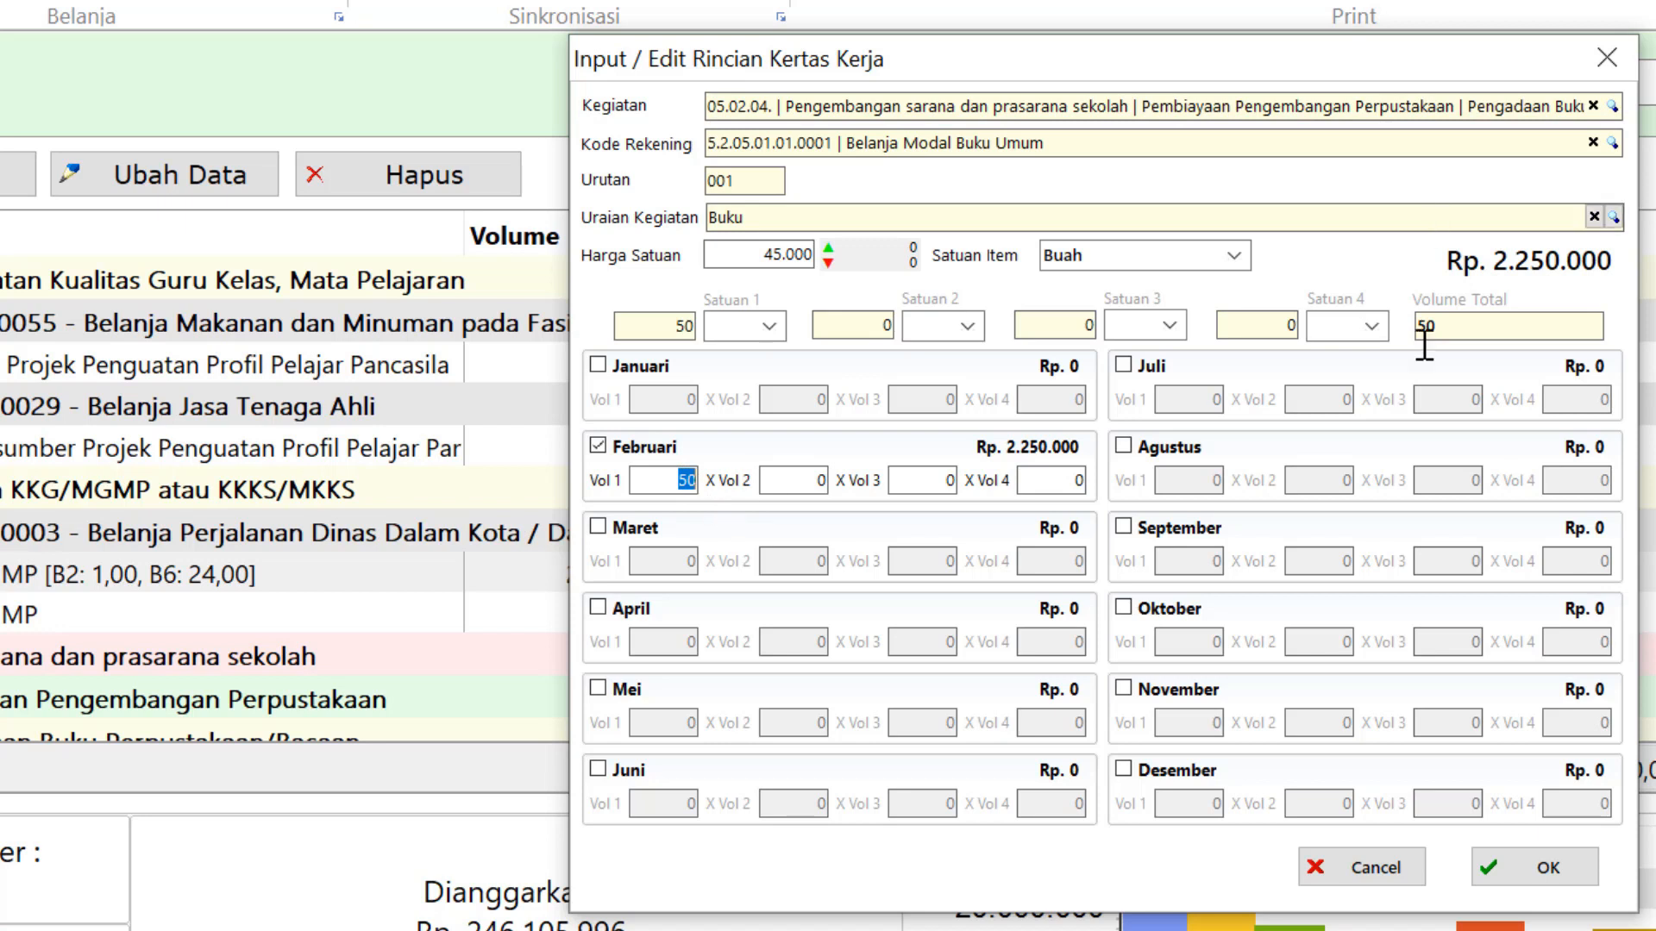
# Step: Save the Buku entry and open the Belanja Aqua Galon entry under Kegiatan 02.03.17 for editing
pyautogui.click(1557, 876)
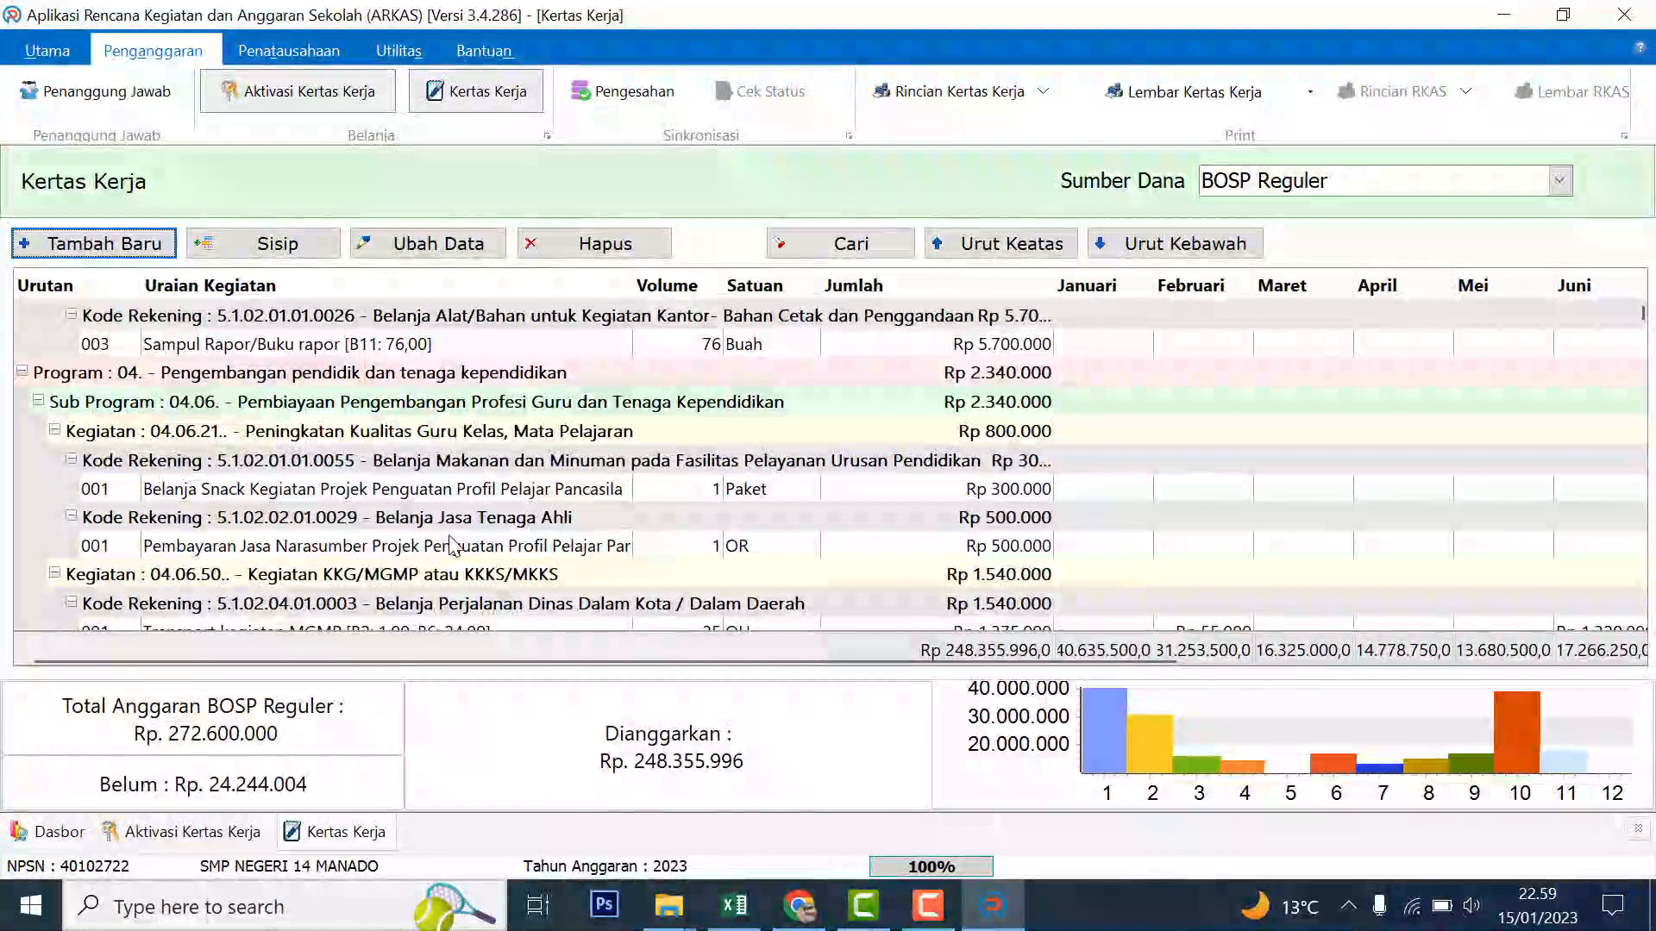
pyautogui.click(412, 350)
pyautogui.scroll(5, 421, 431)
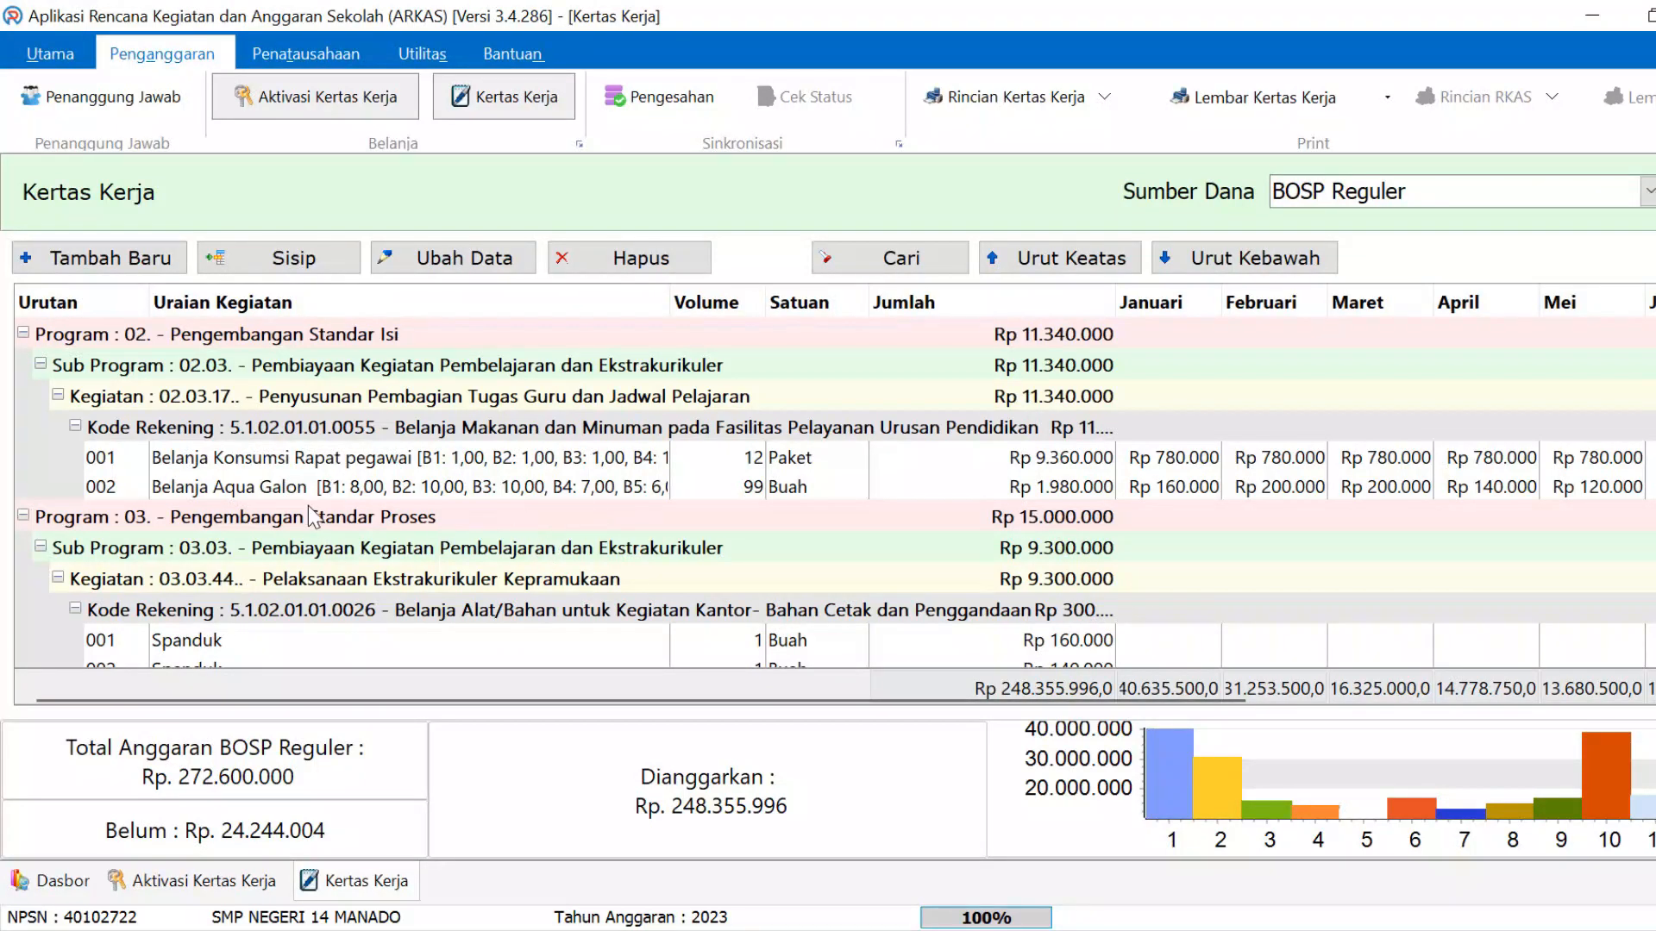
pyautogui.click(385, 493)
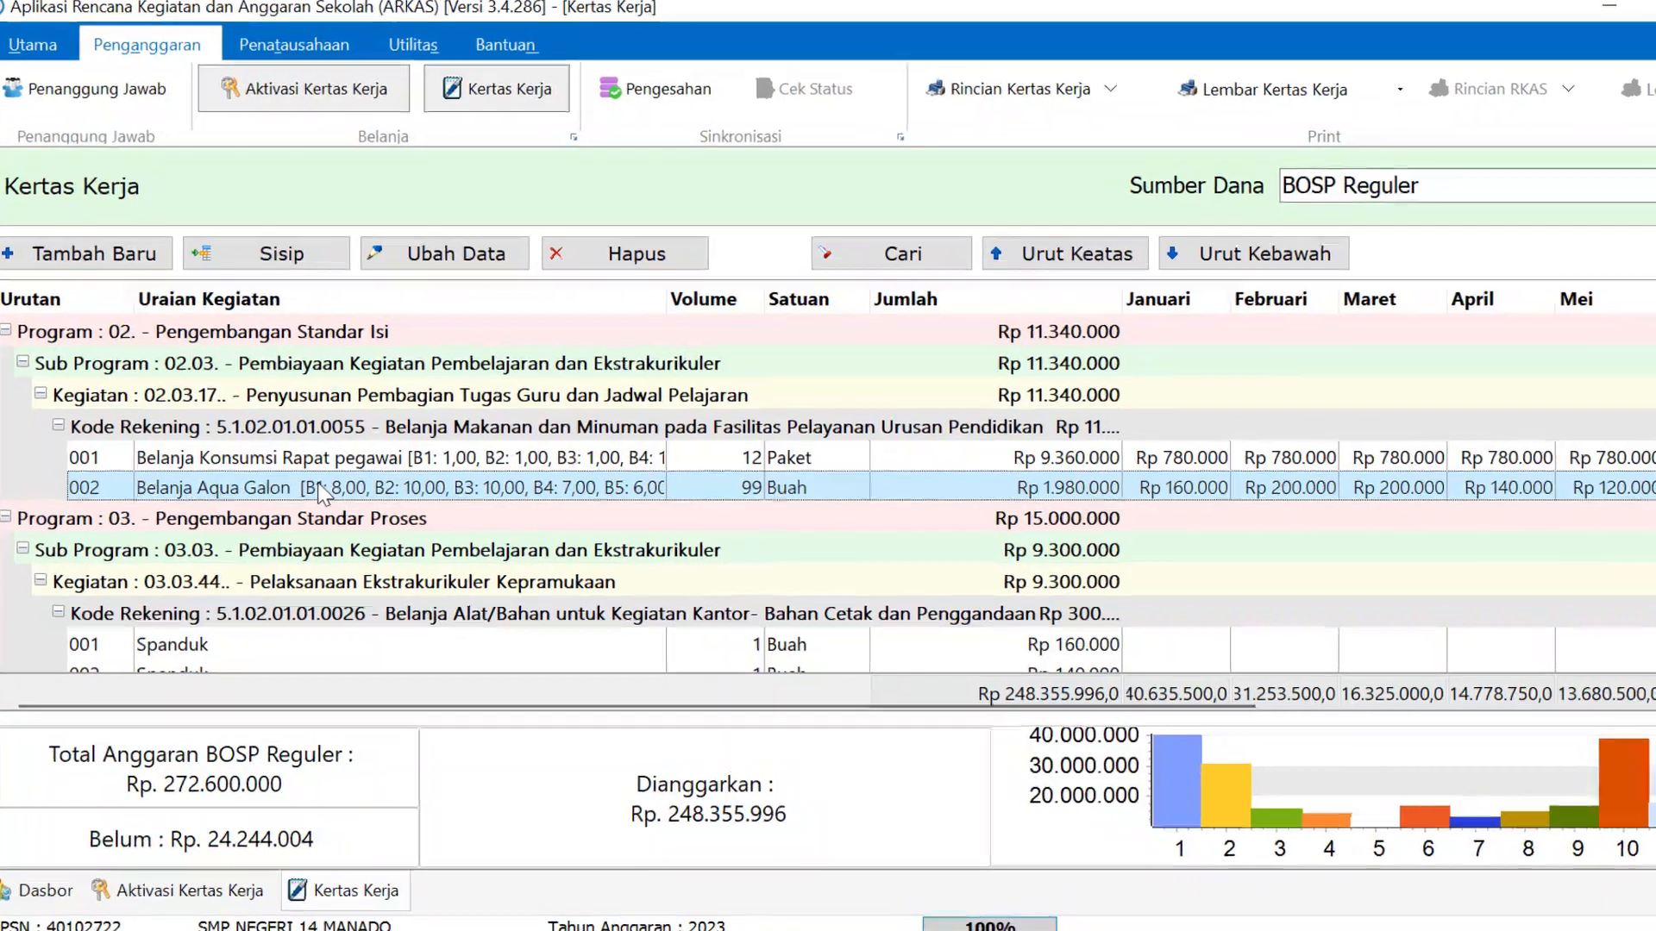
pyautogui.doubleClick(333, 491)
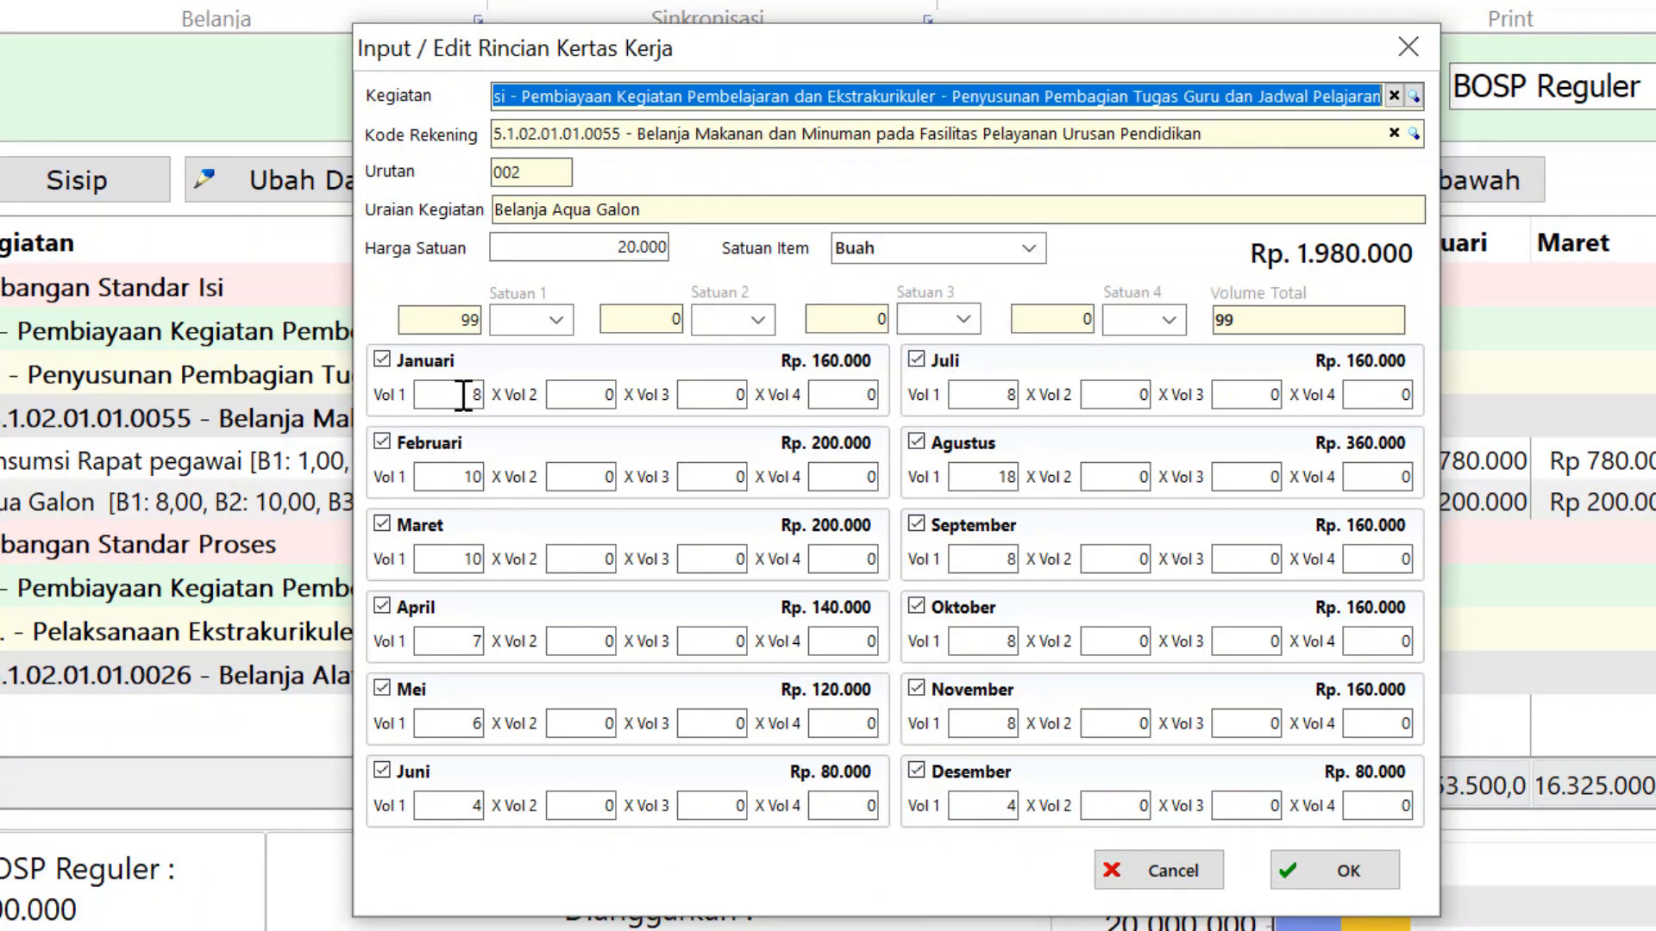
# Step: Set the Aqua Galon entry's Vol 1 quantities to 10 for April, 10 for Mei and 5 for Juni
pyautogui.moveTo(463, 396); pyautogui.dragTo(498, 393)
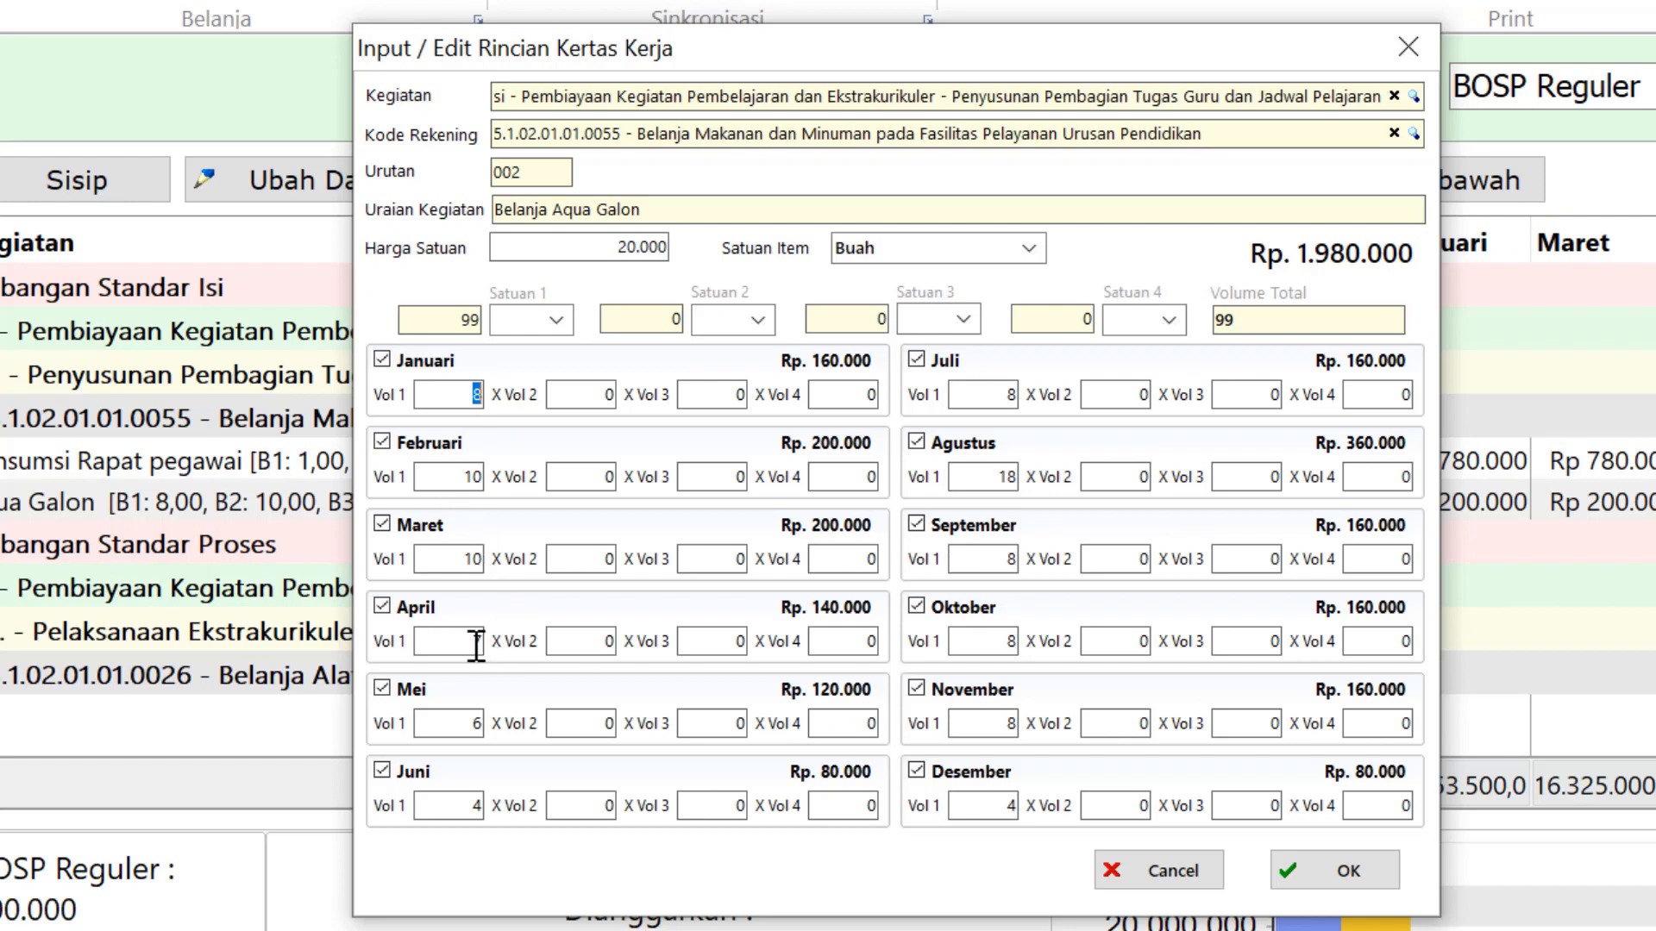
pyautogui.moveTo(468, 643); pyautogui.dragTo(496, 645)
pyautogui.write('10')
pyautogui.moveTo(456, 725); pyautogui.dragTo(492, 724)
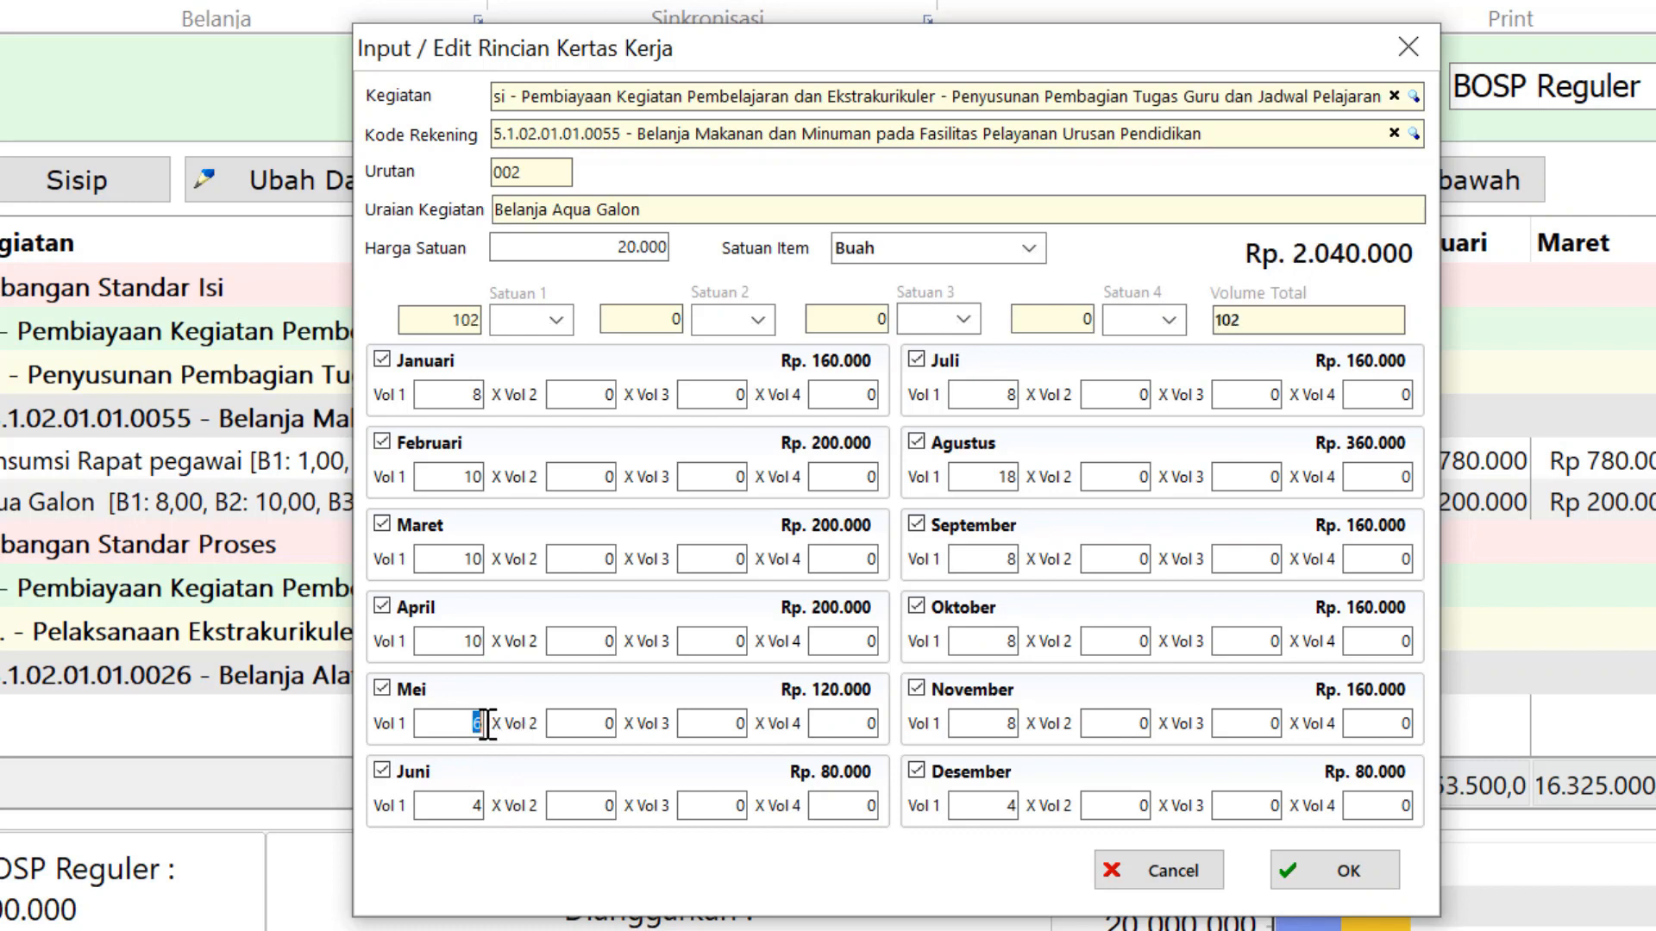
pyautogui.write('10')
pyautogui.moveTo(496, 806); pyautogui.dragTo(468, 807)
pyautogui.write('5')
# Step: Set the Aqua Galon entry's Vol 1 quantities to 10 for Juli, 15 for Agustus and 10 for September
pyautogui.doubleClick(1007, 395)
pyautogui.write('10')
pyautogui.doubleClick(1003, 475)
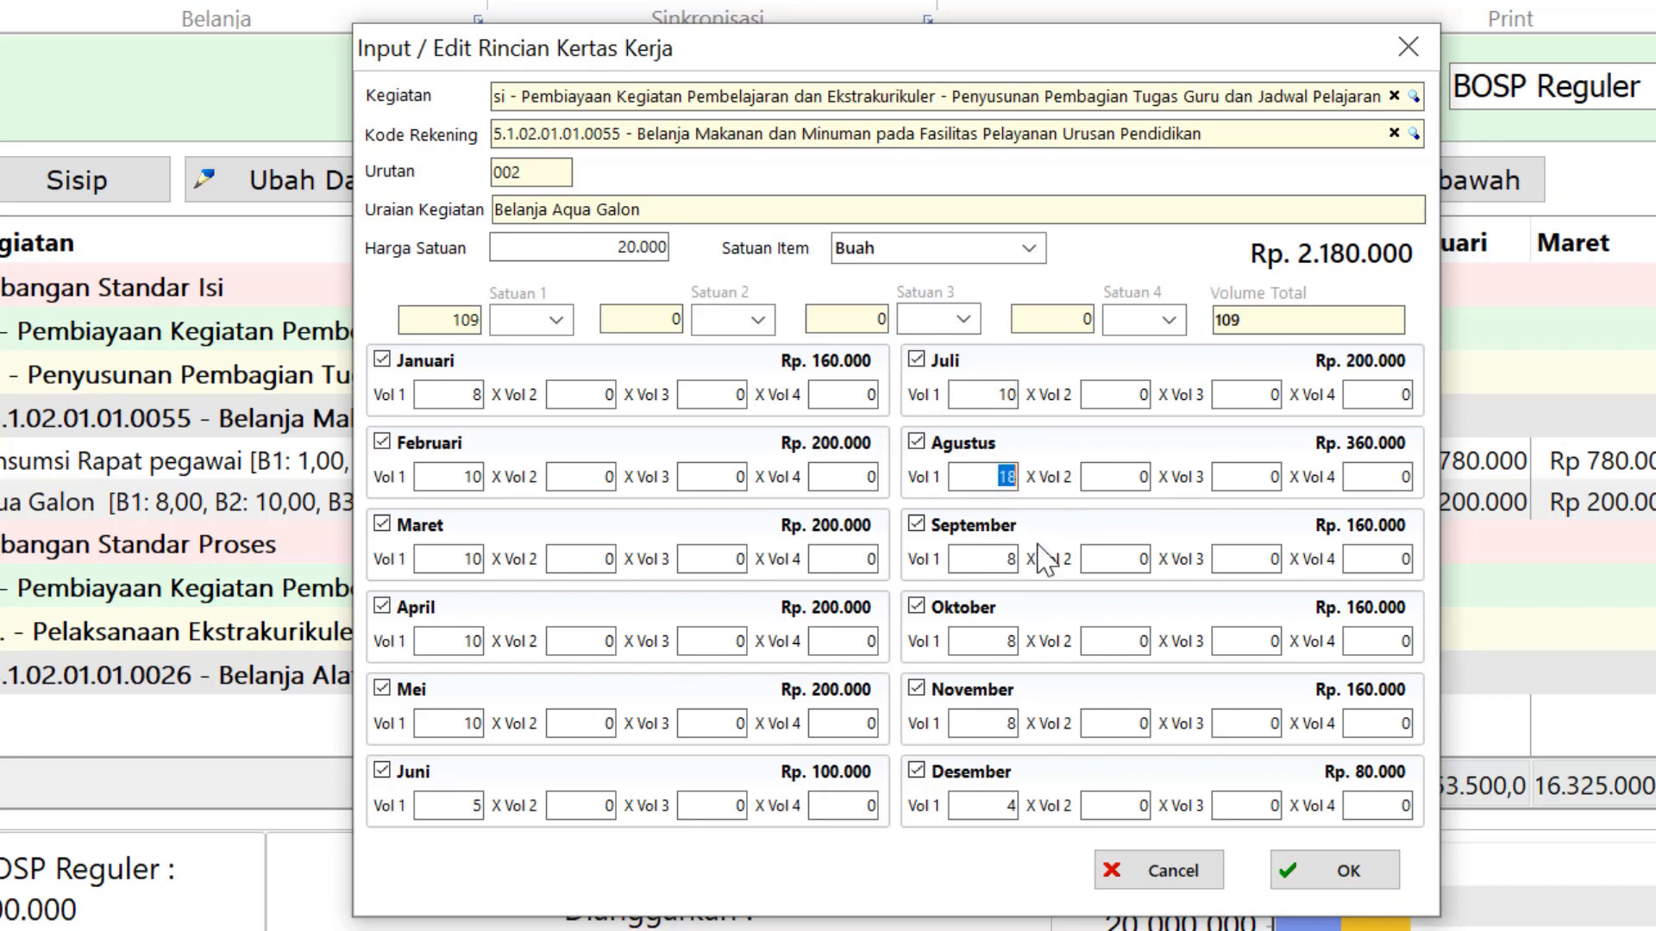
pyautogui.write('15')
pyautogui.doubleClick(1000, 561)
pyautogui.write('1')
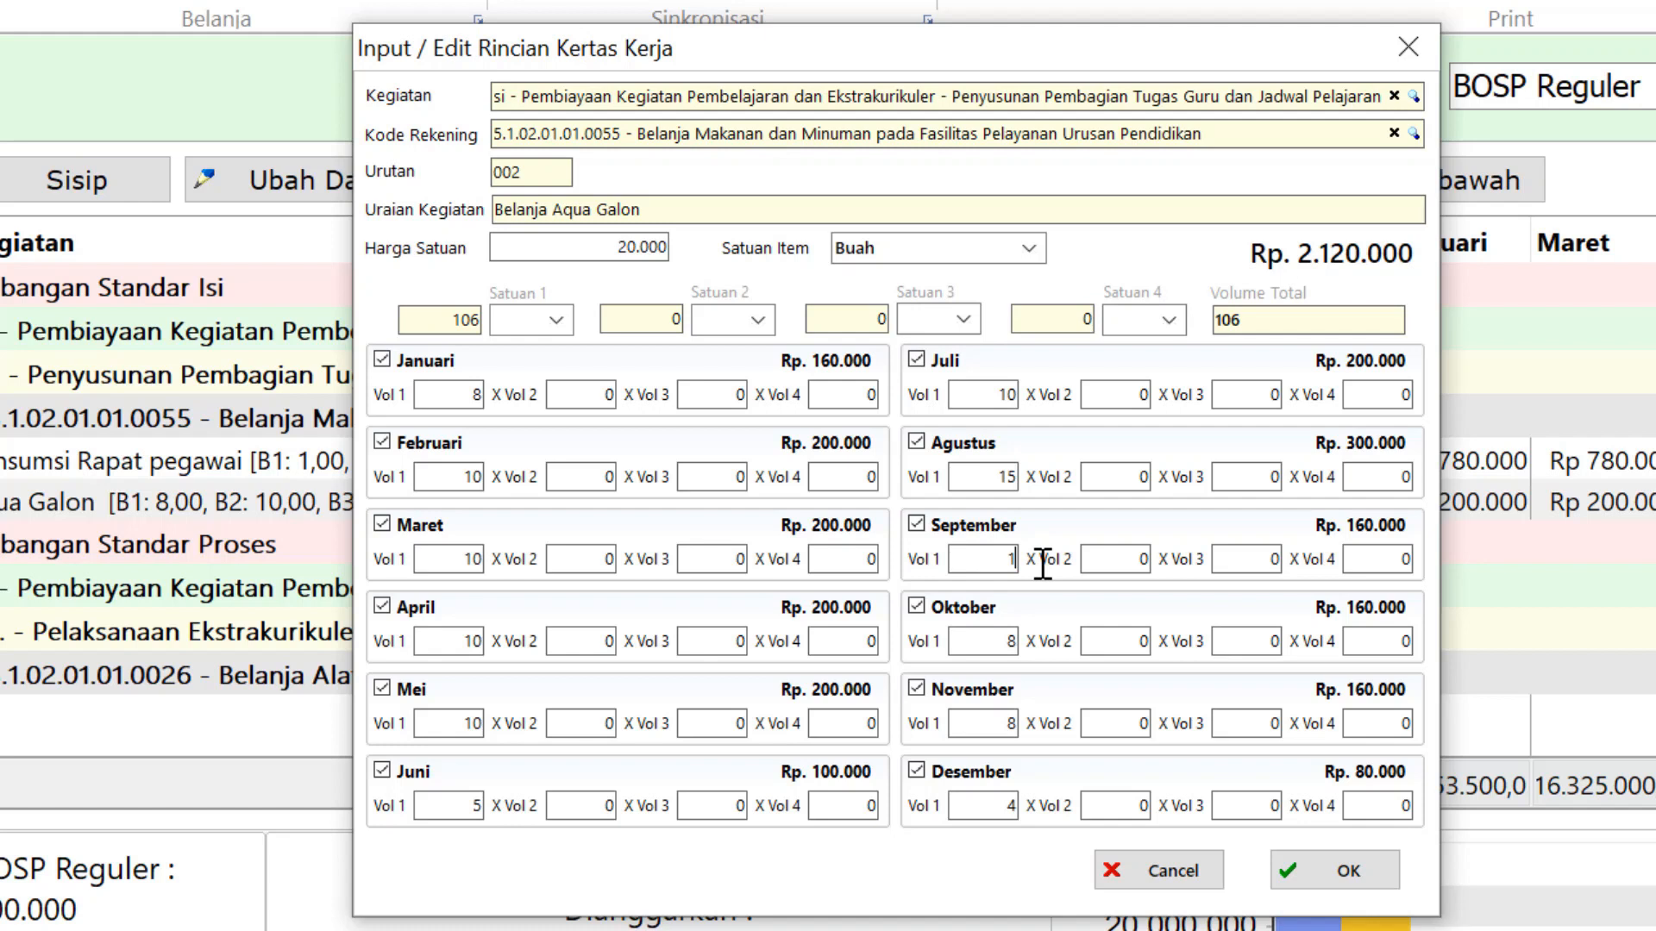
pyautogui.write('0')
# Step: Set the Aqua Galon entry's Vol 1 to 5 for Desember and 10 for Oktober, November and Januari, and save the entry
pyautogui.doubleClick(1000, 805)
pyautogui.write('5')
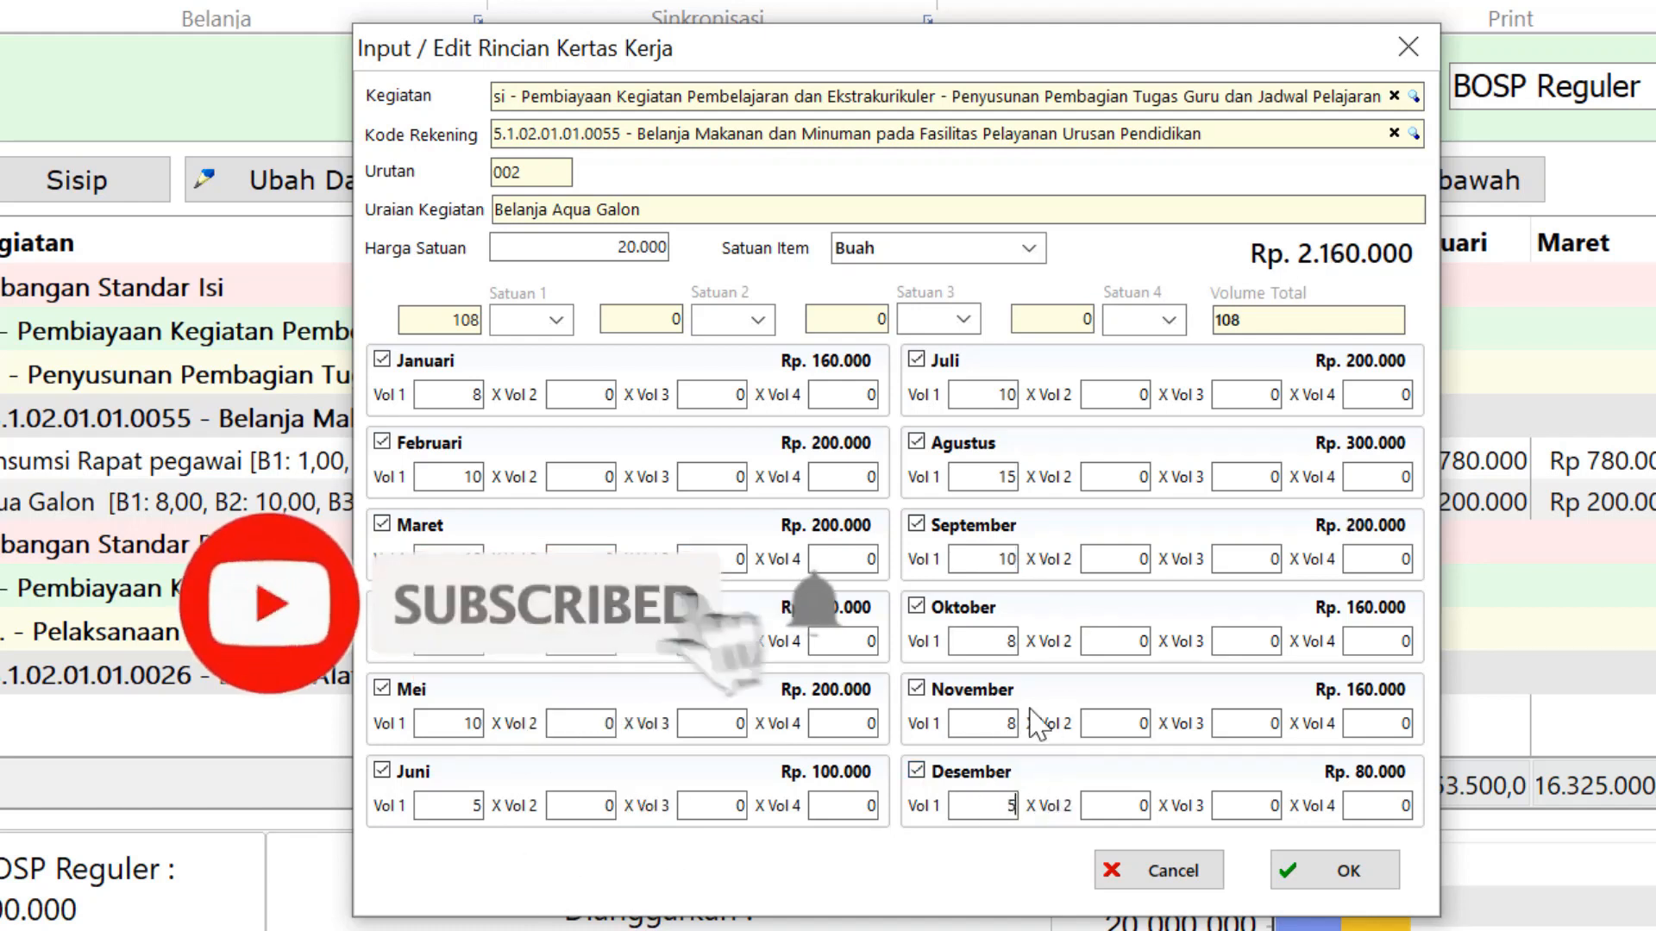
pyautogui.doubleClick(1005, 641)
pyautogui.write('10')
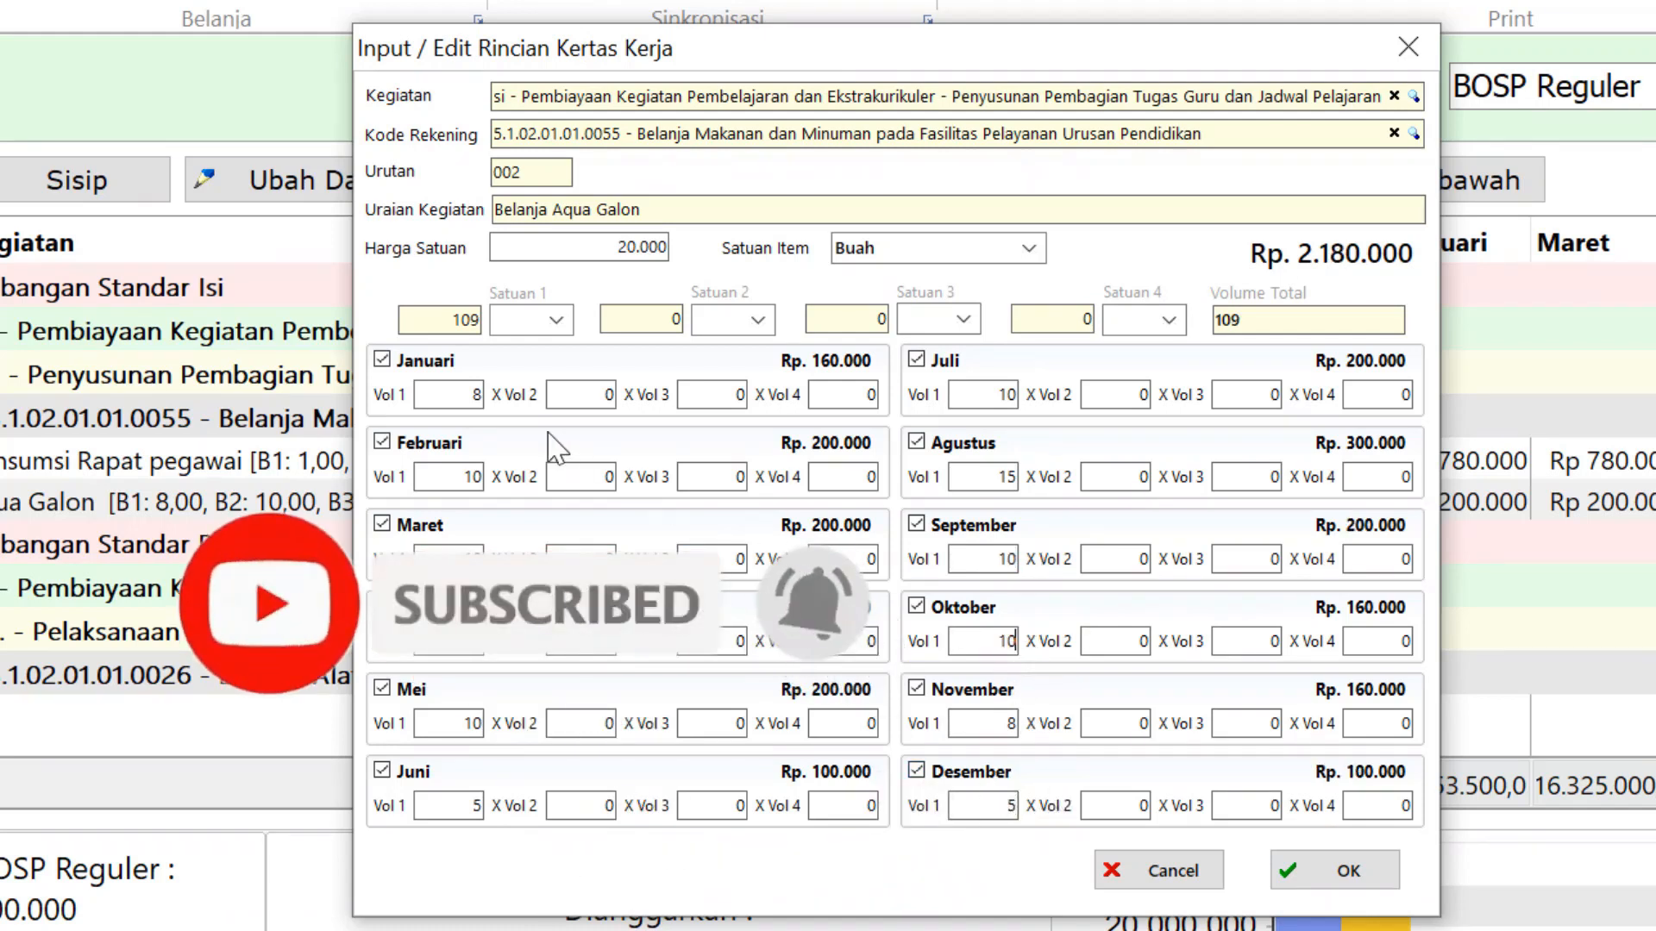
pyautogui.doubleClick(1000, 723)
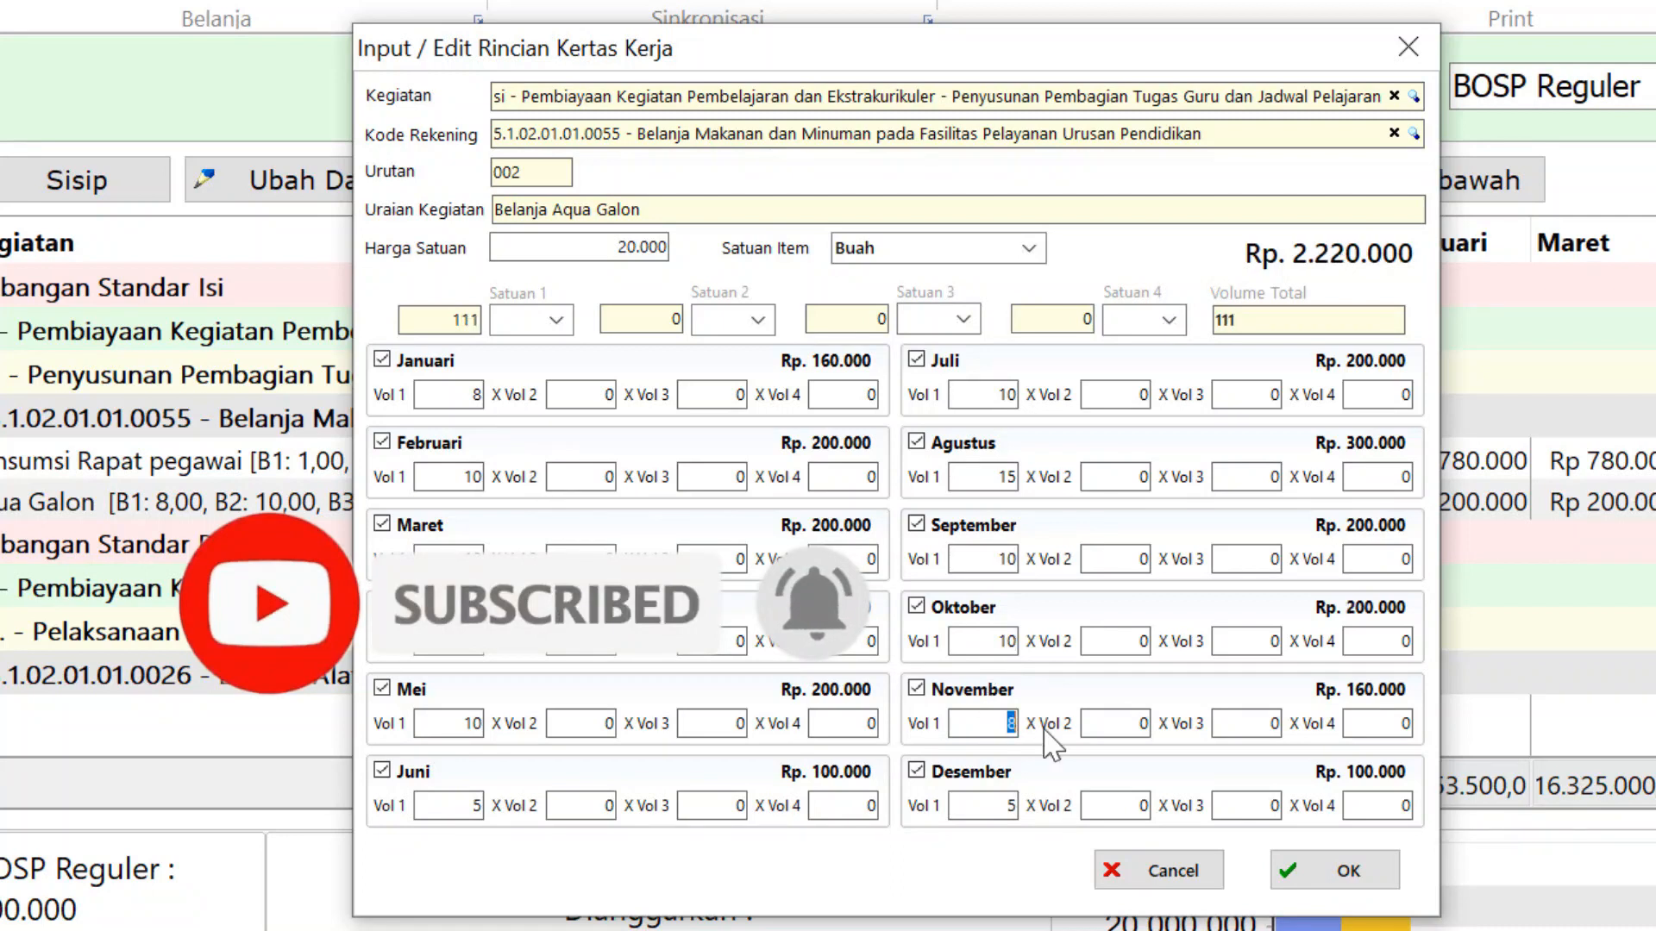
pyautogui.write('10')
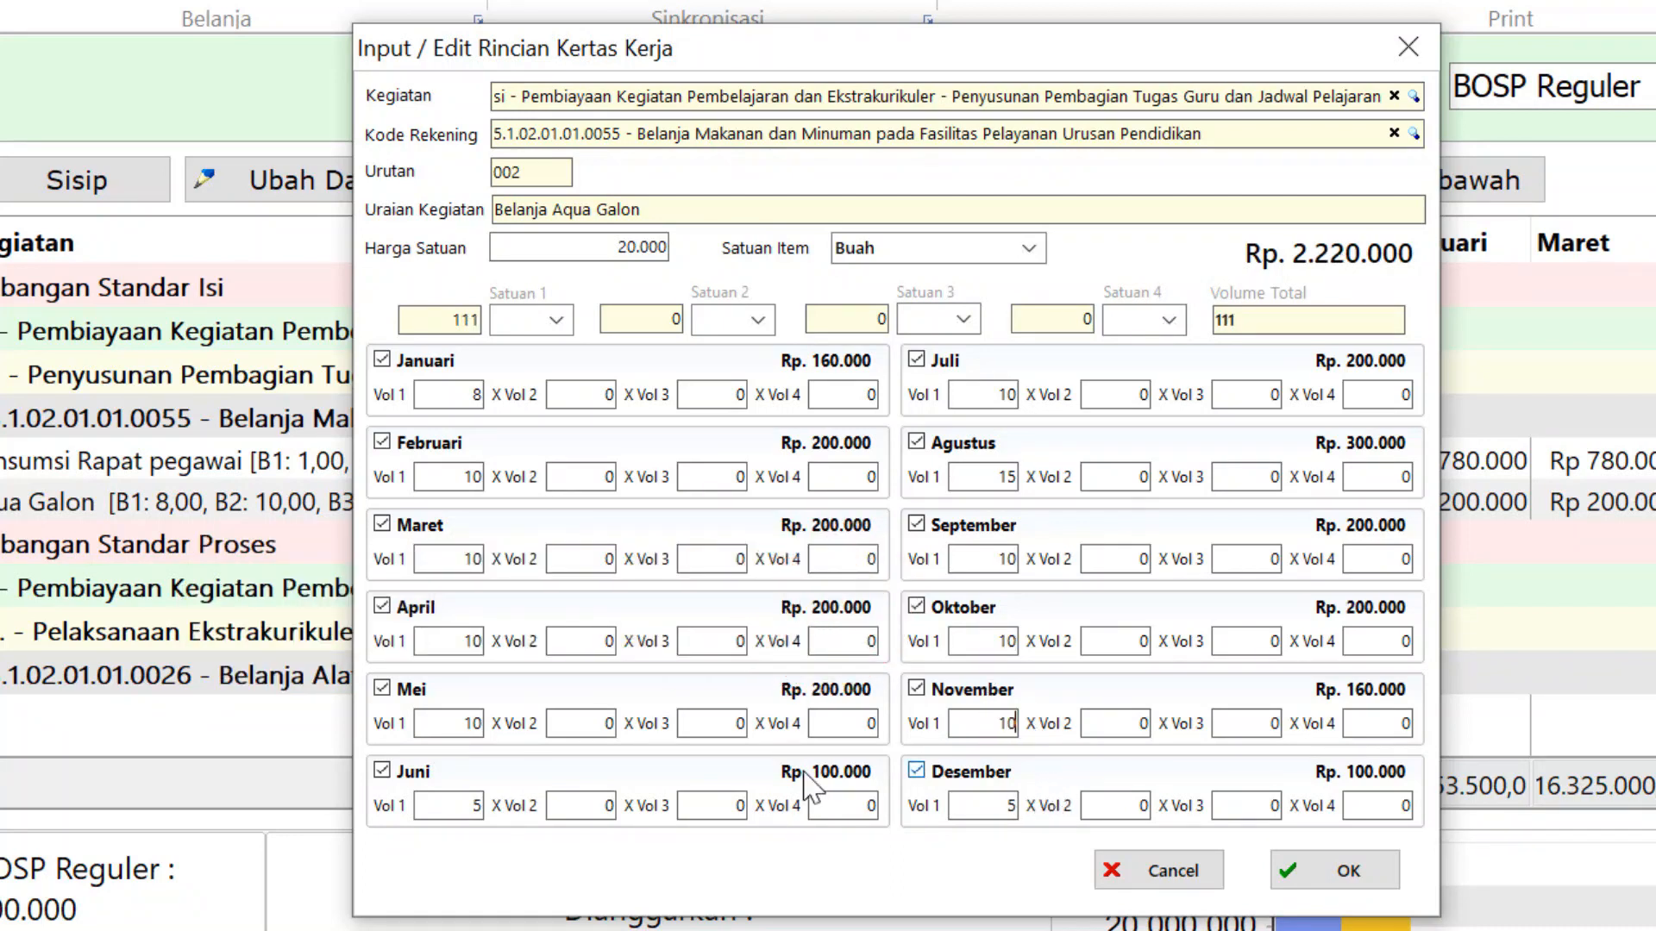
pyautogui.click(463, 800)
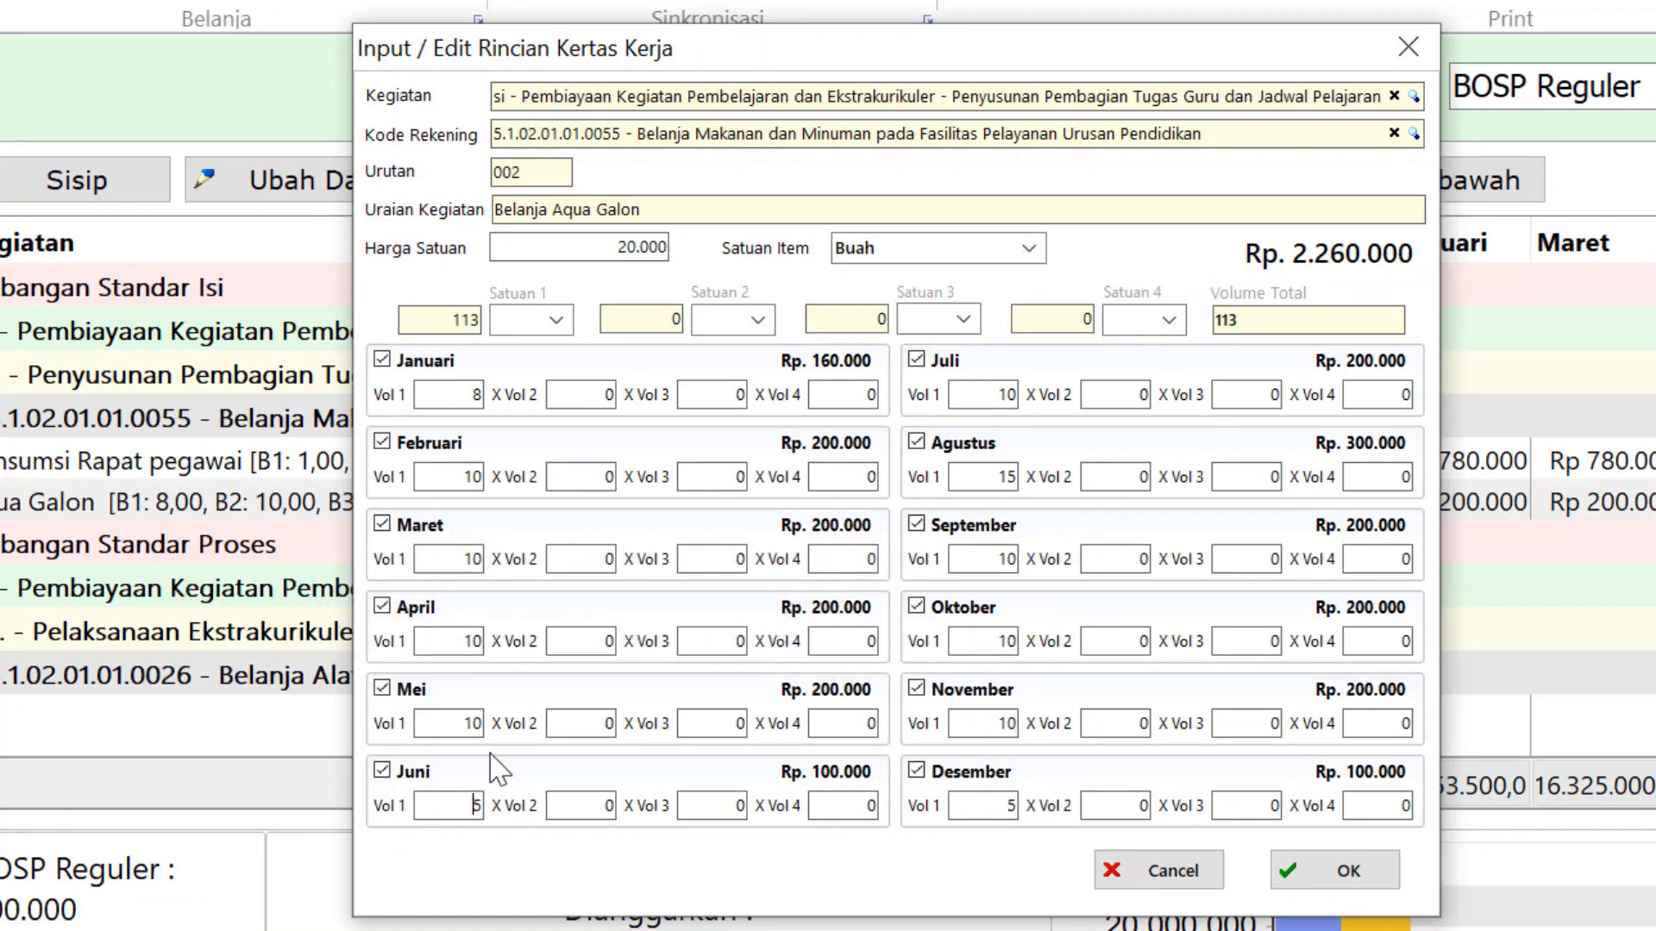
pyautogui.doubleClick(460, 395)
pyautogui.write('10')
pyautogui.click(1346, 871)
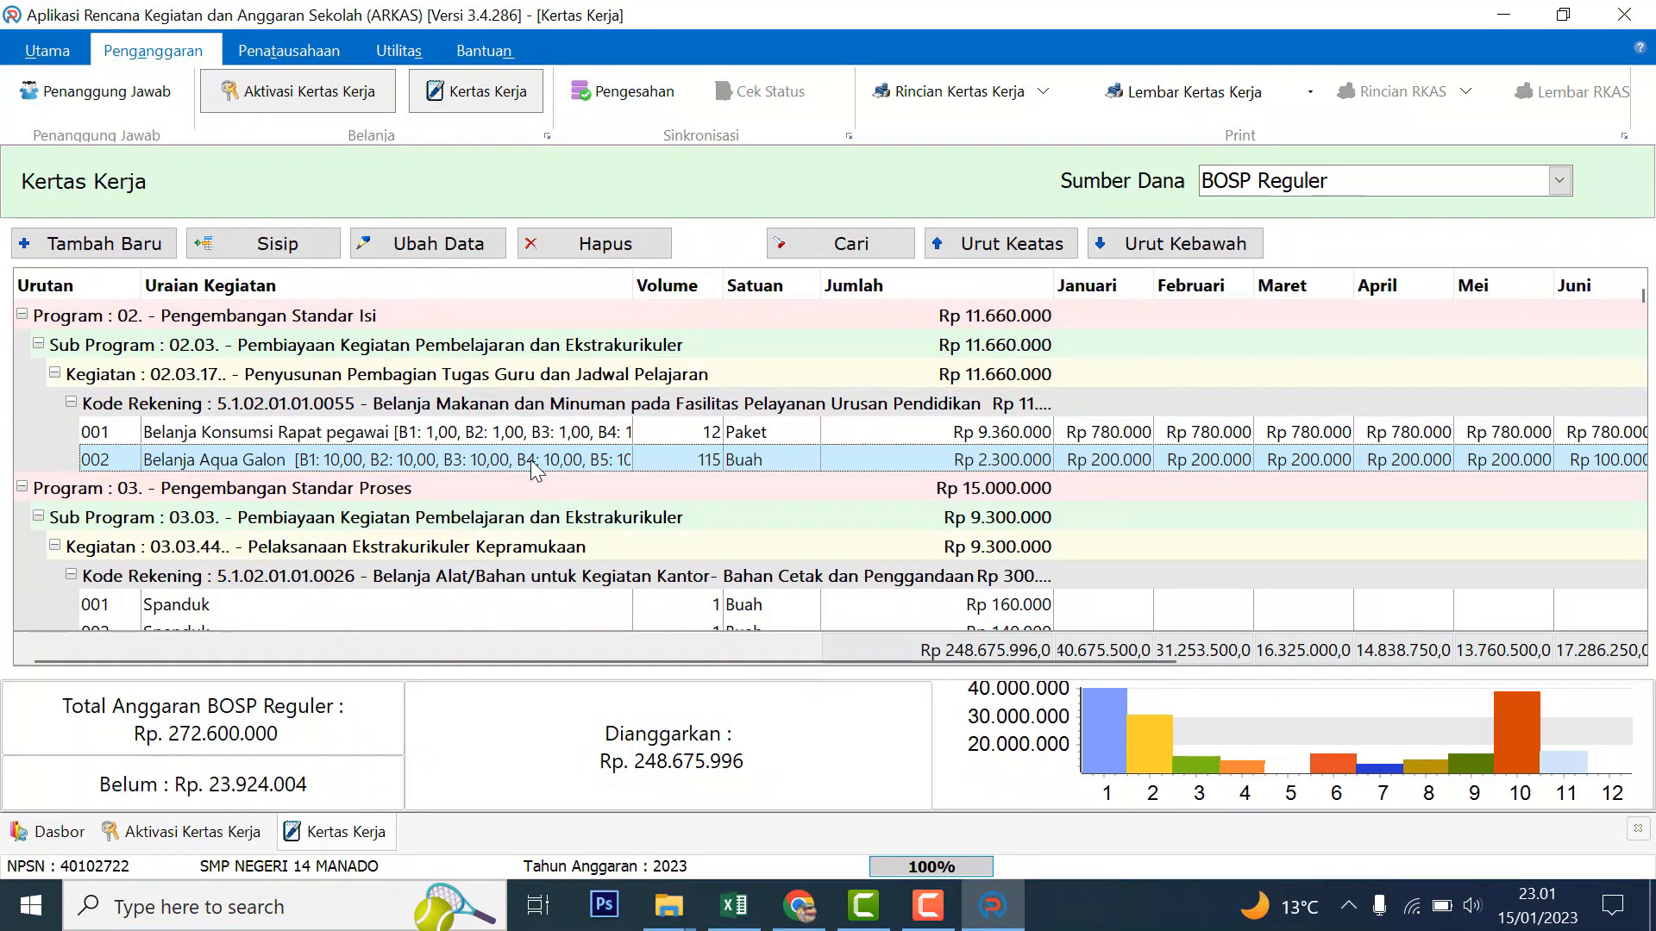
# Step: Review the Konsumsi Rapat pegawai, Aqua Galon and Spanduk entries in Programs 02 and 03 of the worksheet
pyautogui.click(555, 438)
pyautogui.click(557, 462)
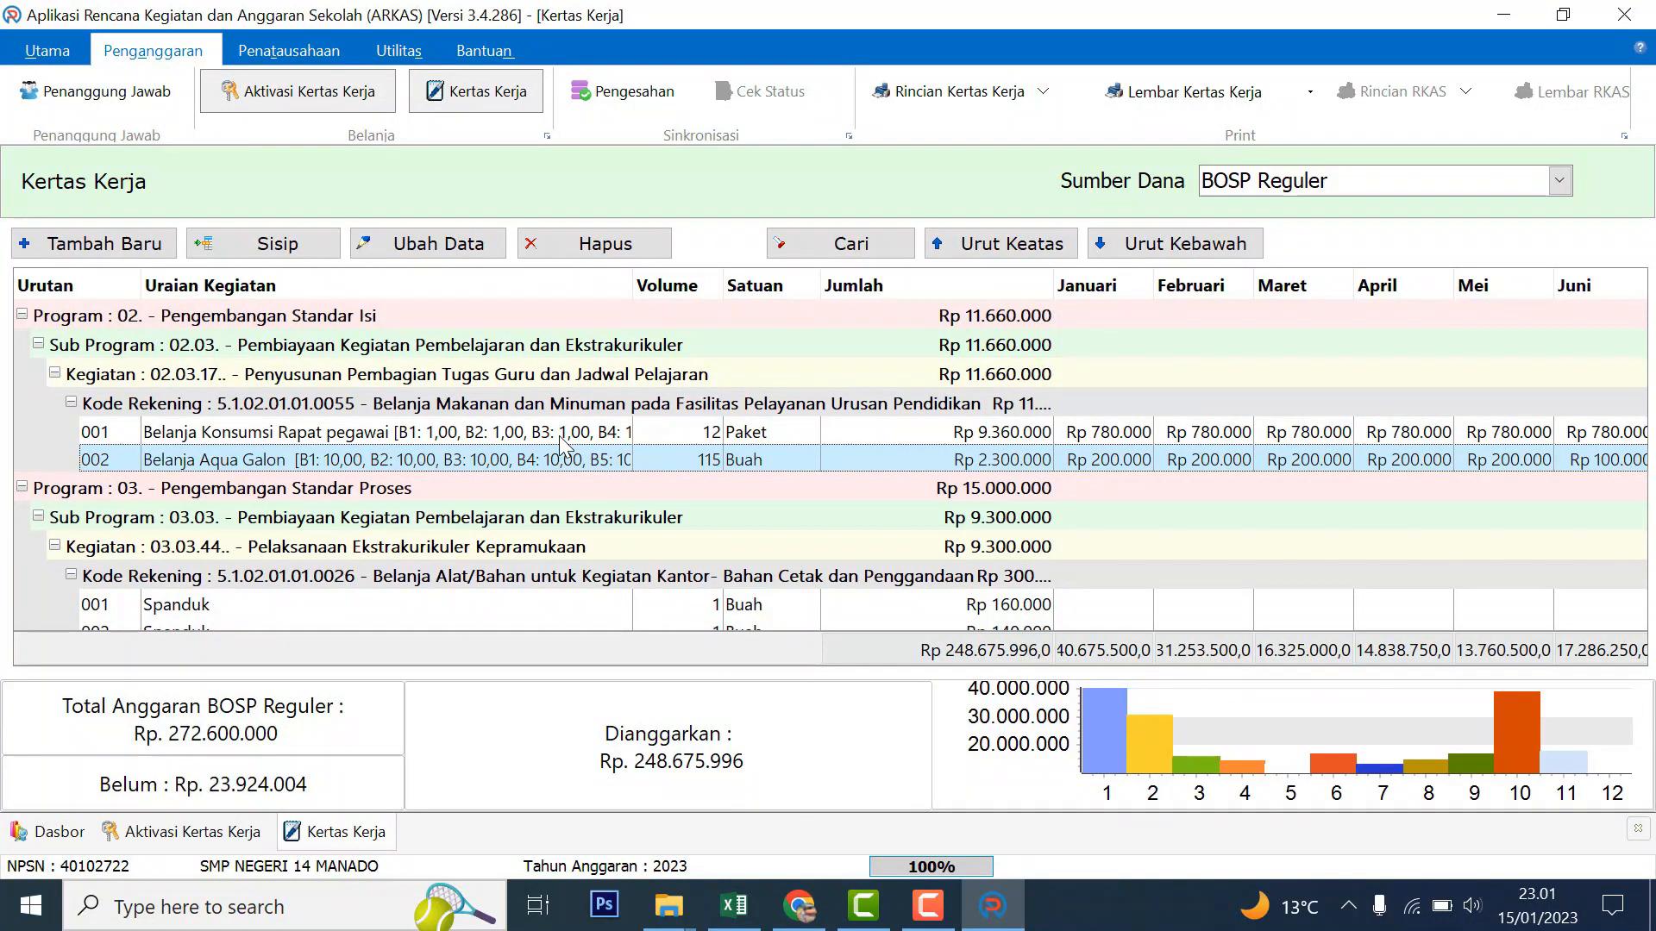
pyautogui.click(560, 438)
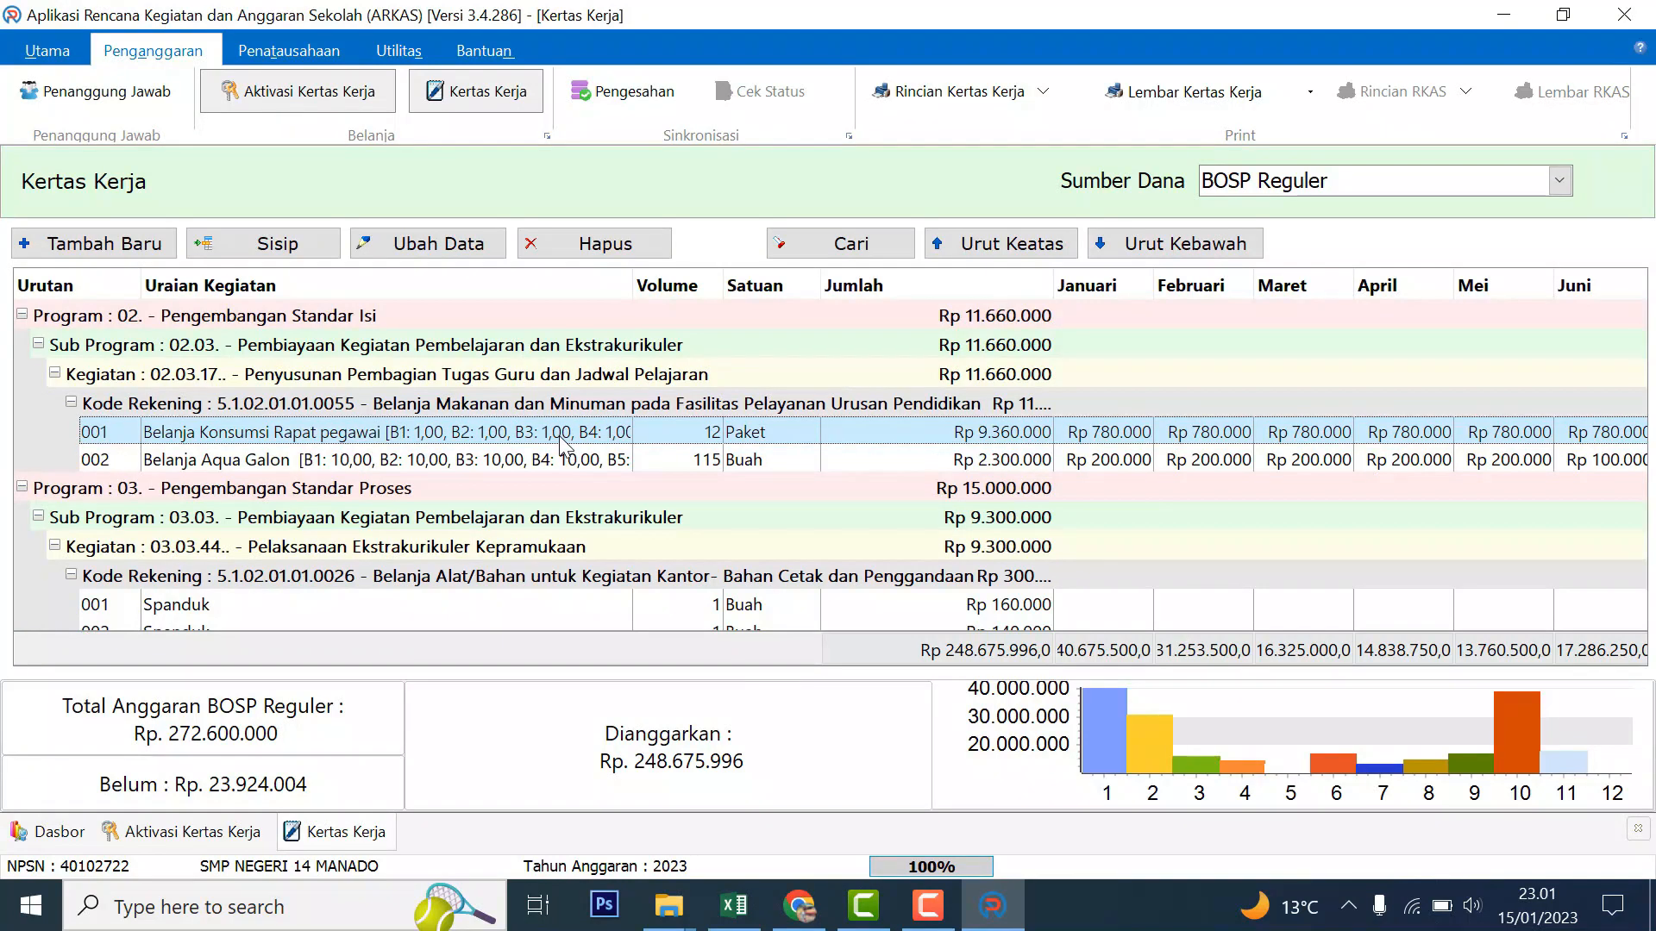
pyautogui.click(556, 462)
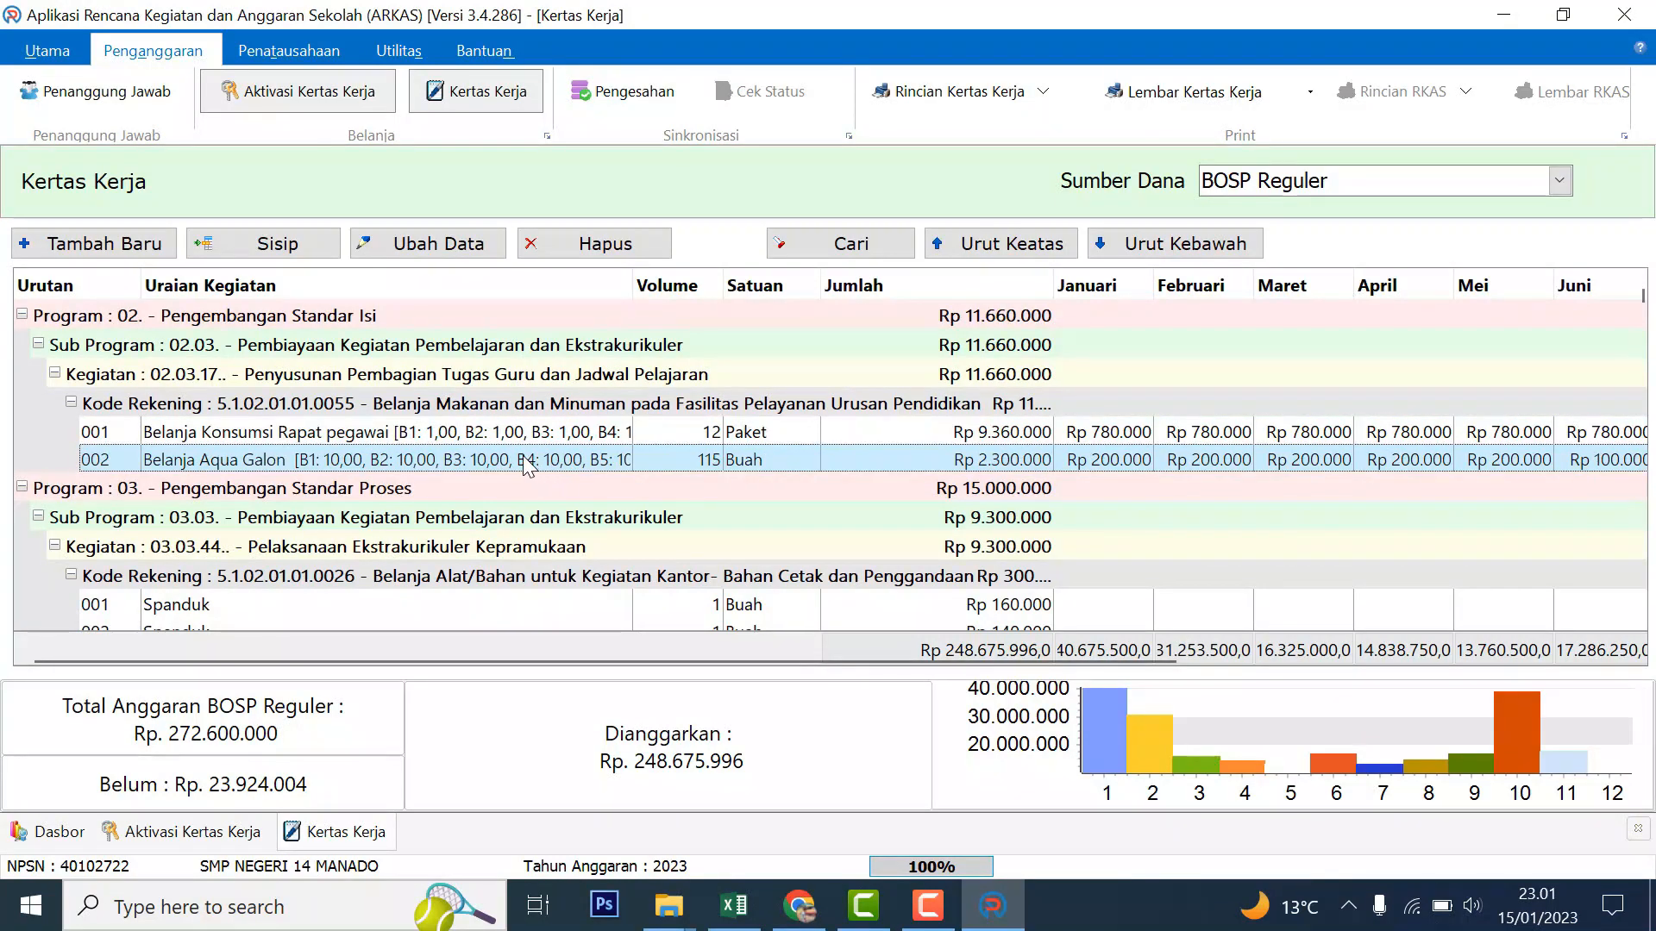
pyautogui.scroll(-1, 528, 466)
pyautogui.click(173, 522)
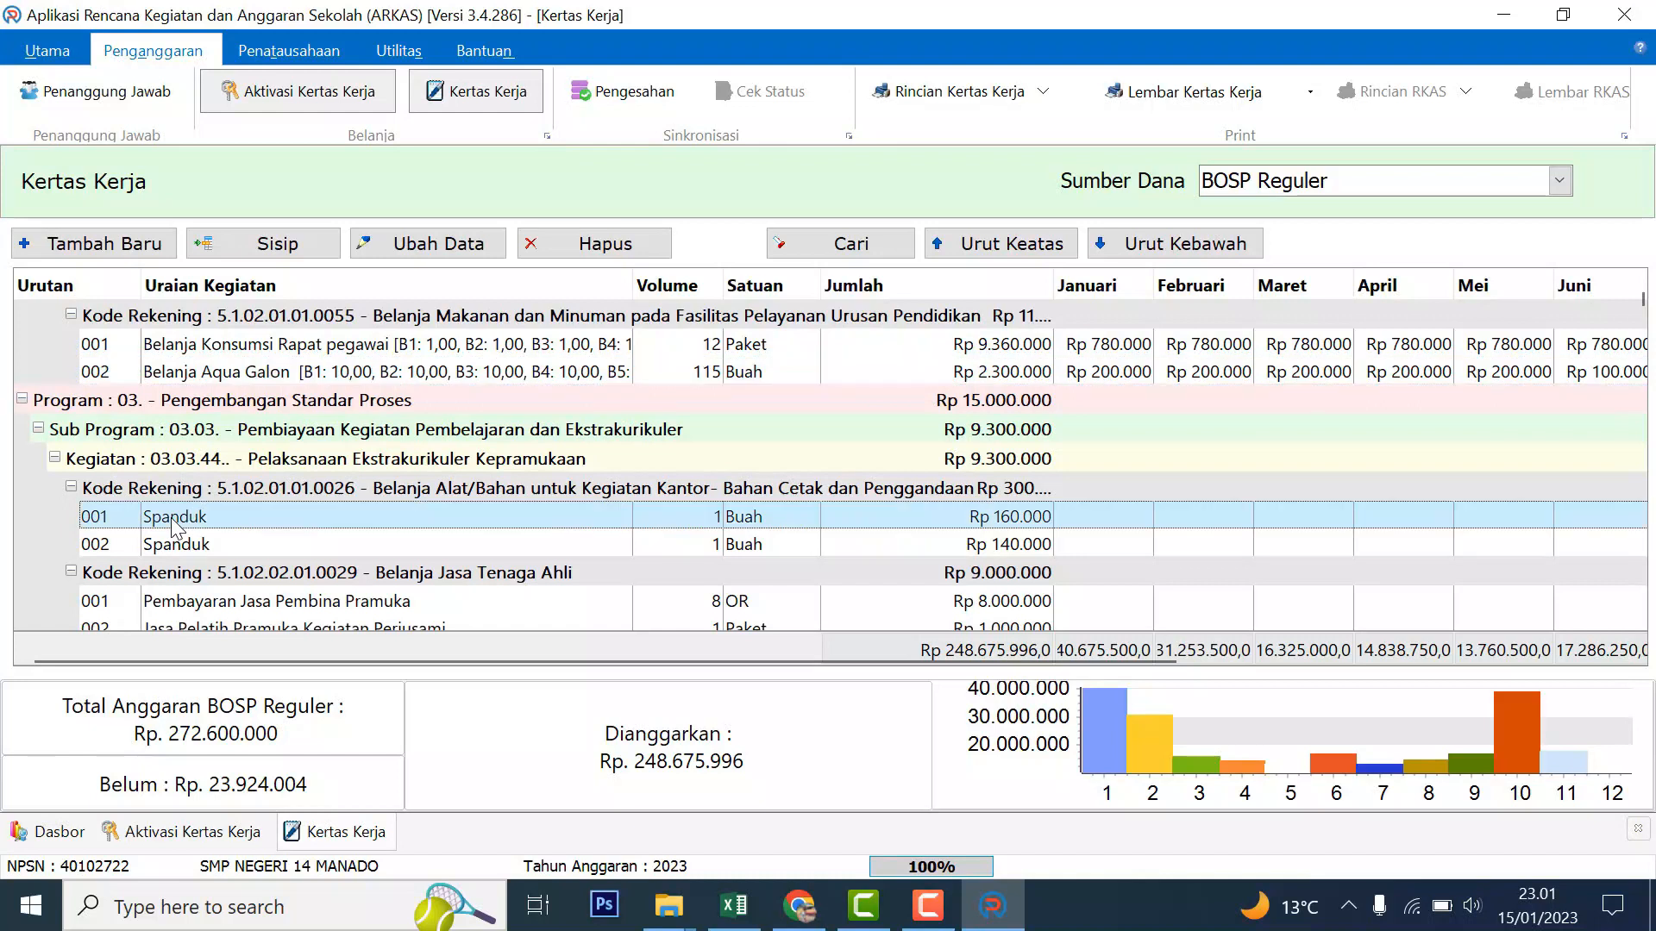
pyautogui.click(174, 550)
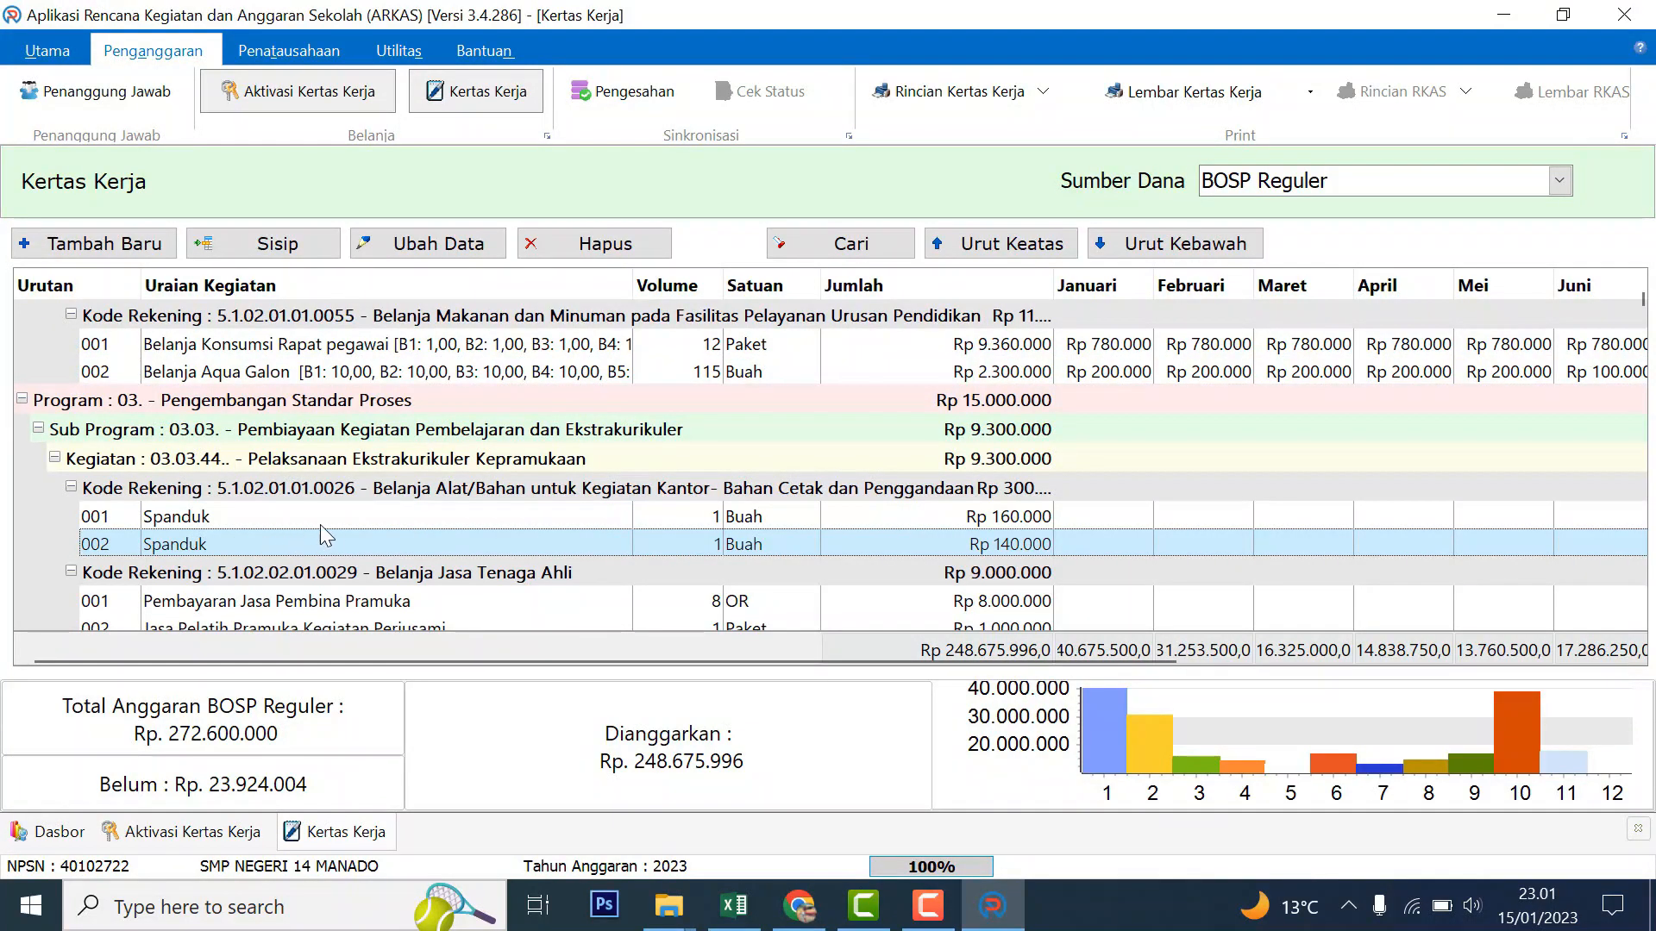
pyautogui.scroll(1, 345, 530)
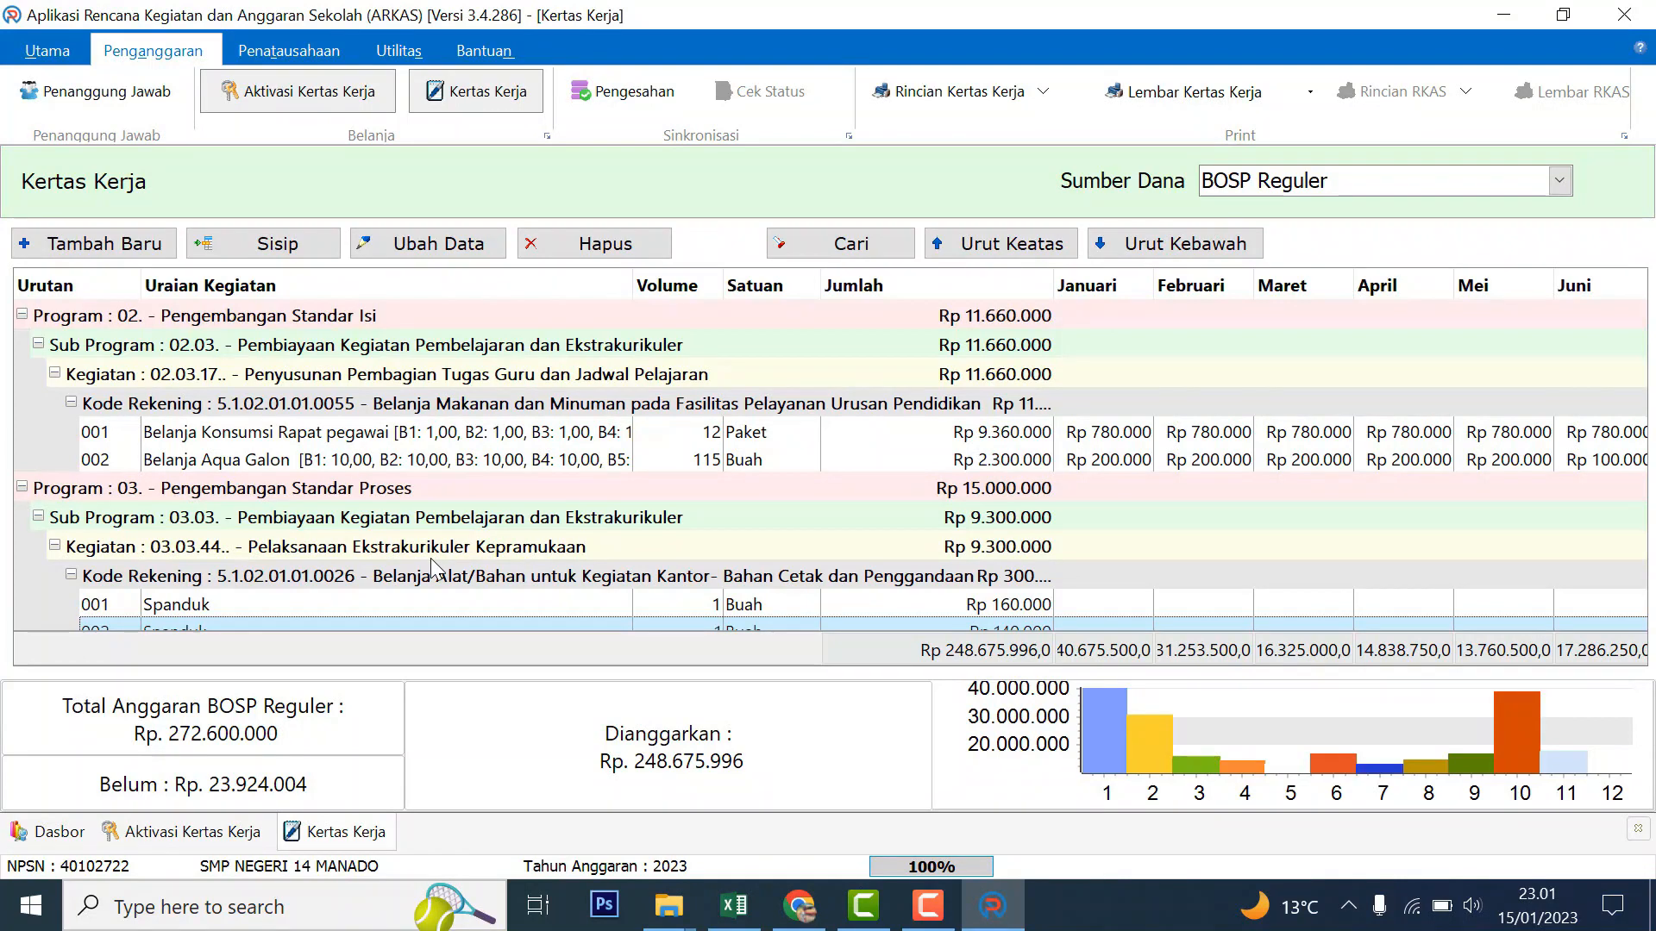
# Step: Open the first Belanja Jasa Tenaga Penjaga Sekolah entry under 5.1.02.02.01.0016 and enable the months Juli through Desember
pyautogui.moveTo(1649, 296); pyautogui.dragTo(1612, 542)
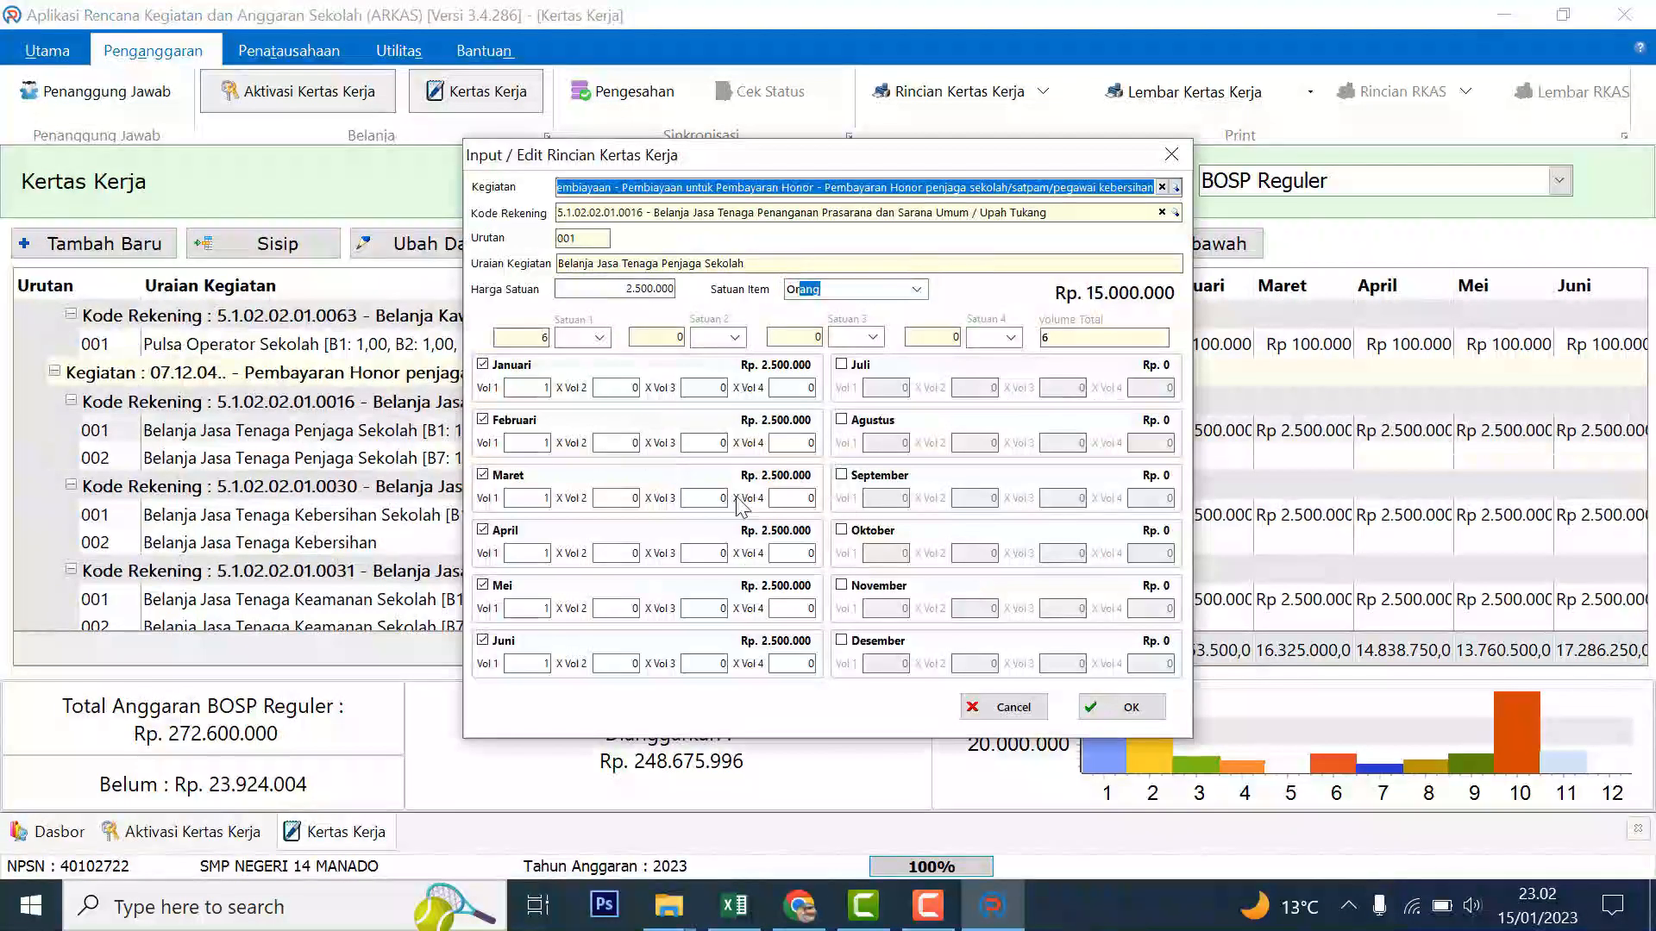
pyautogui.click(1171, 154)
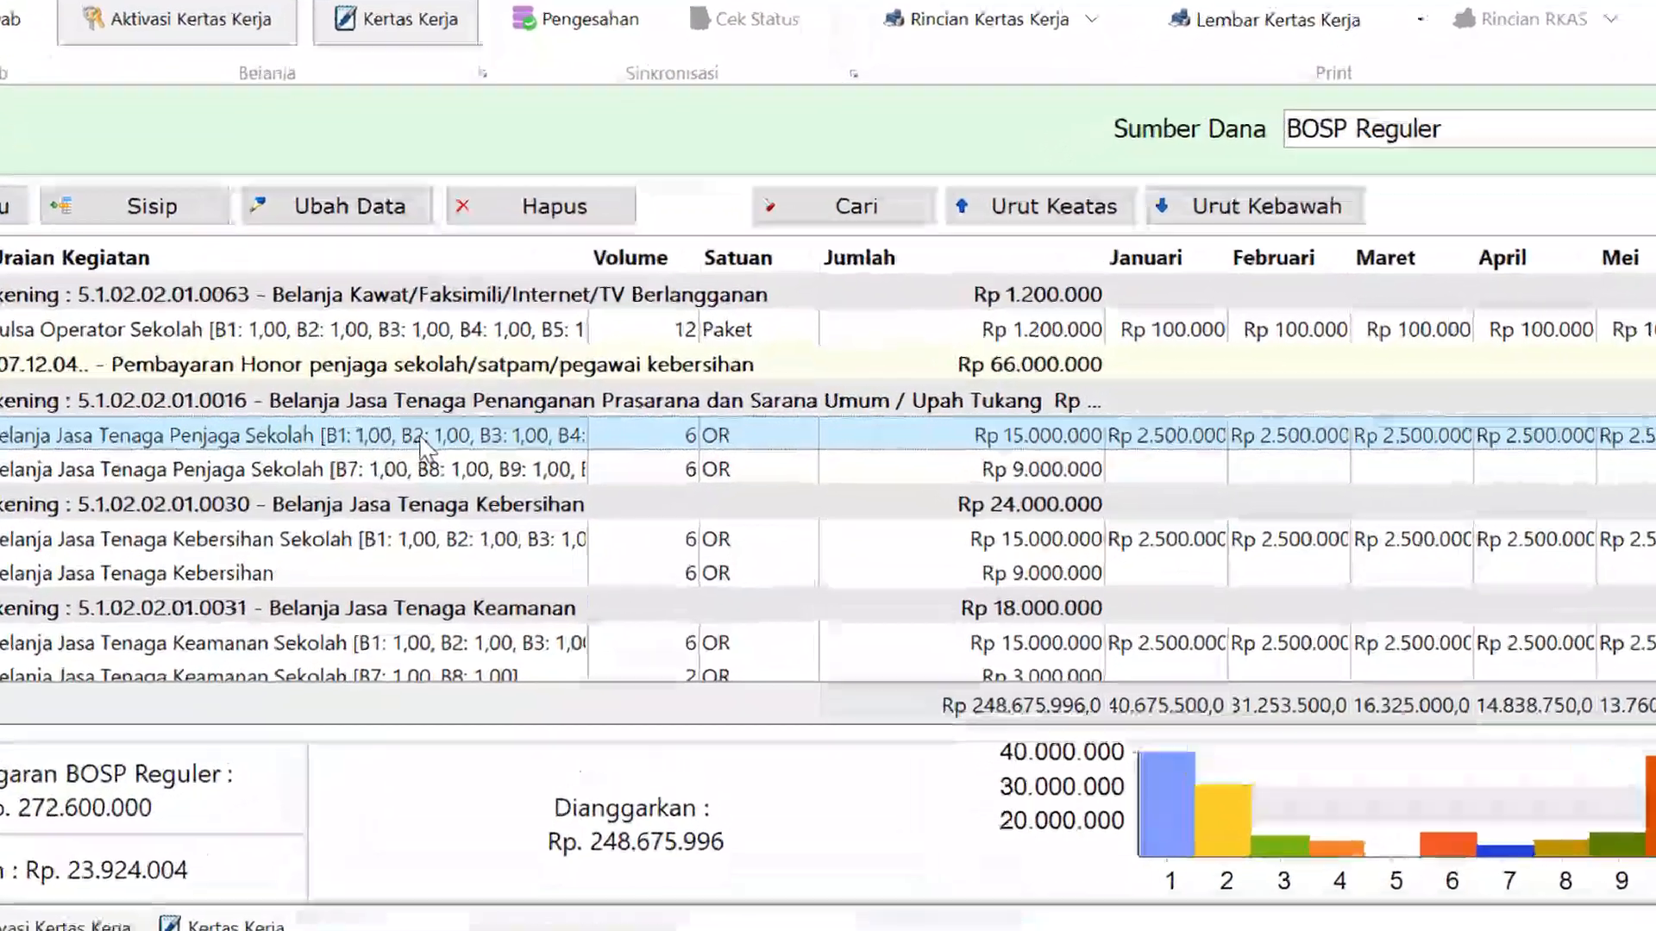
pyautogui.doubleClick(498, 431)
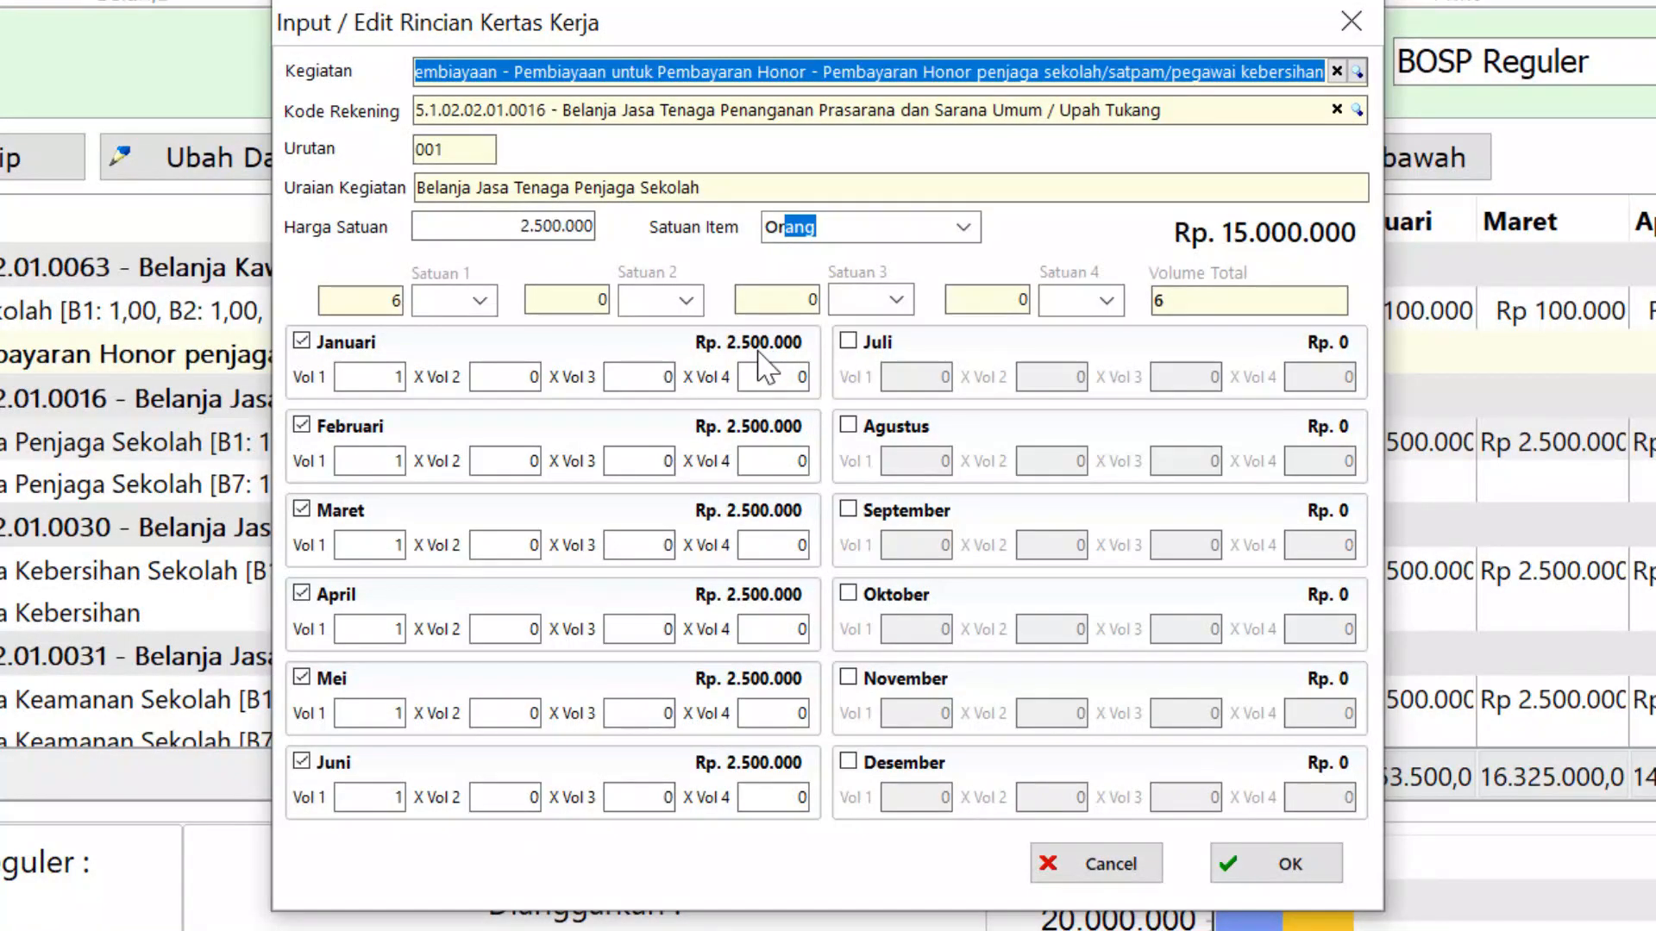
pyautogui.click(506, 226)
pyautogui.click(847, 341)
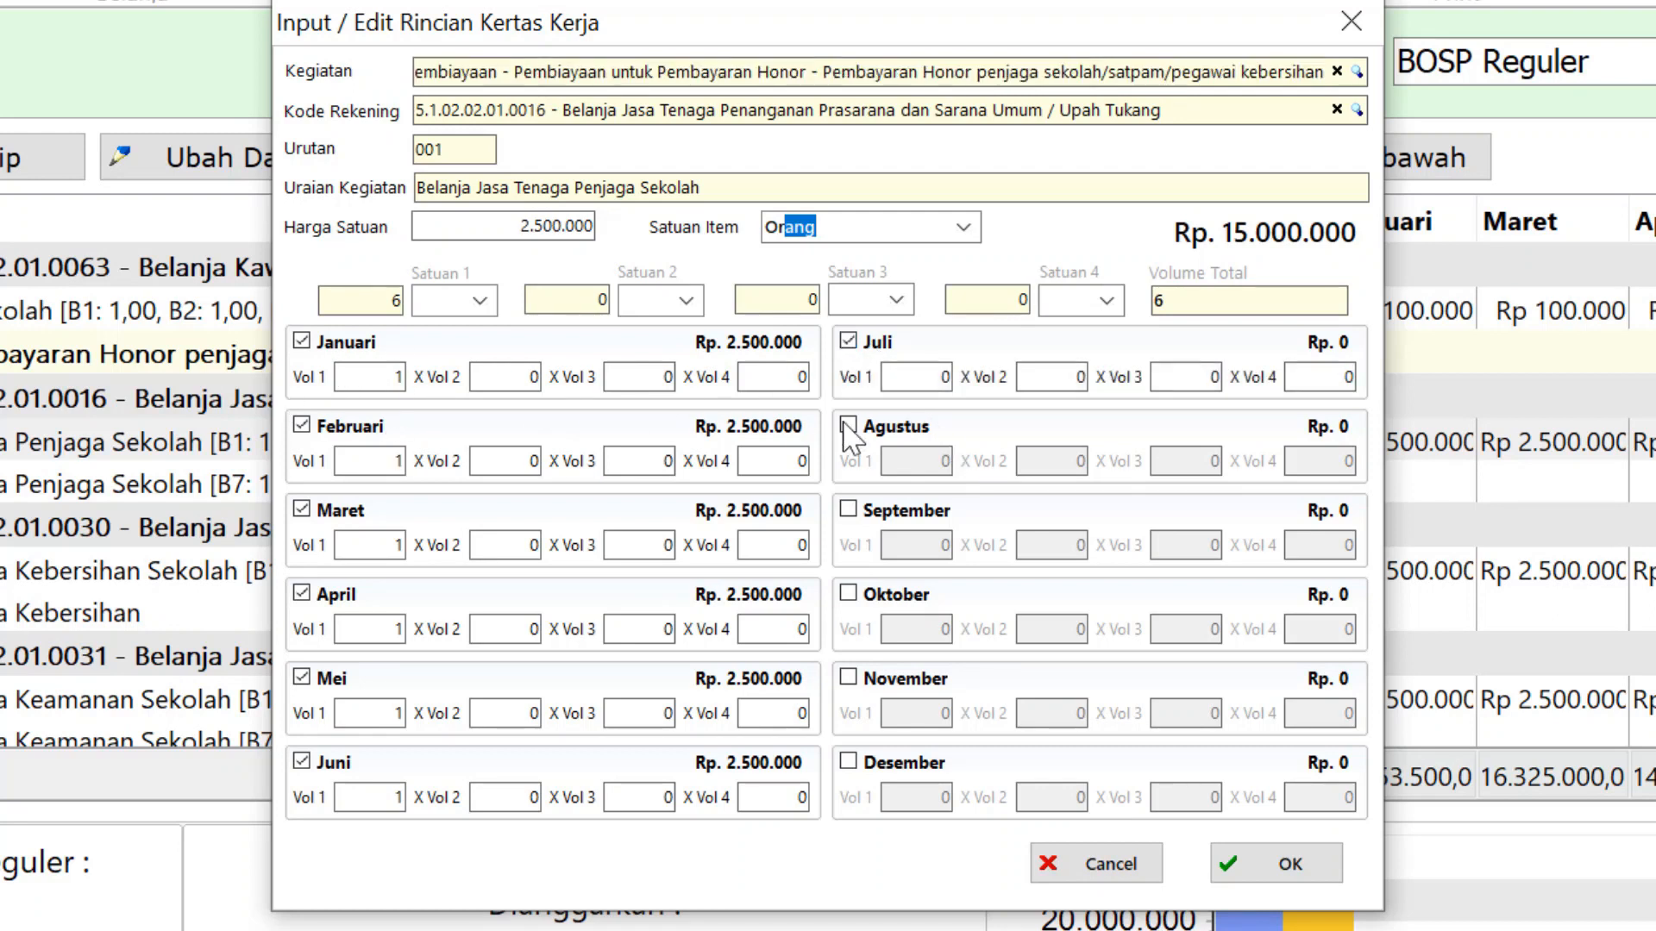
pyautogui.click(847, 426)
pyautogui.click(848, 509)
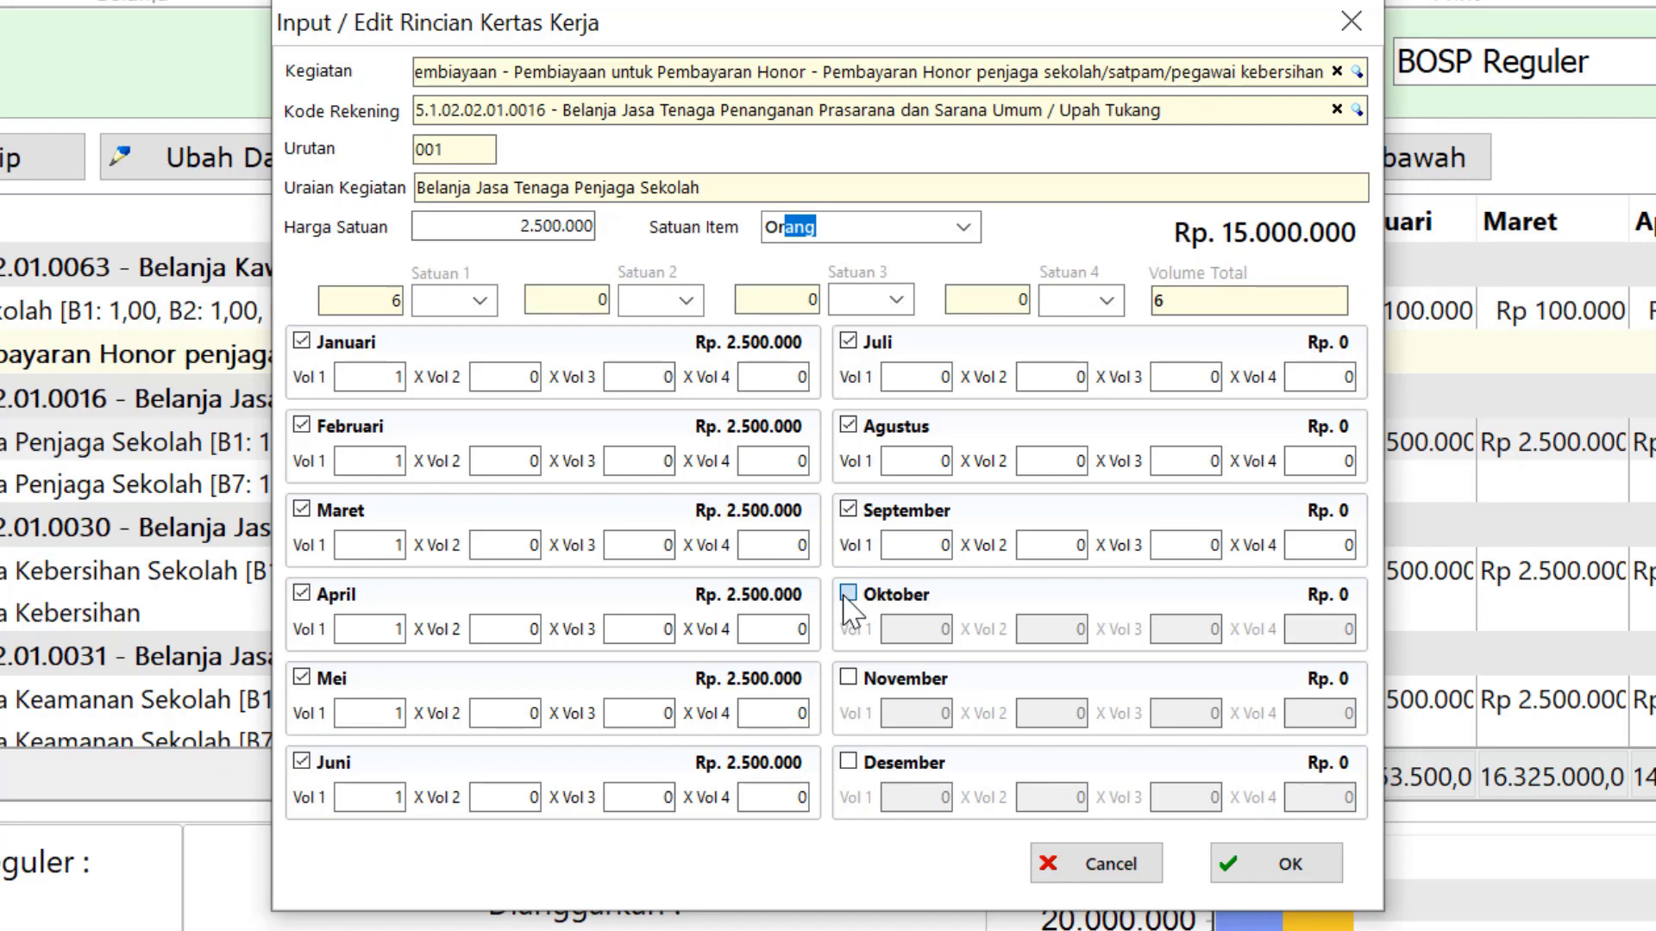
pyautogui.click(848, 593)
pyautogui.click(848, 677)
pyautogui.click(847, 762)
# Step: Set the Penjaga Sekolah entry's Vol 1 quantity to 1 for each month from Juli to Desember and save the entry
pyautogui.click(912, 377)
pyautogui.write('1')
pyautogui.click(940, 459)
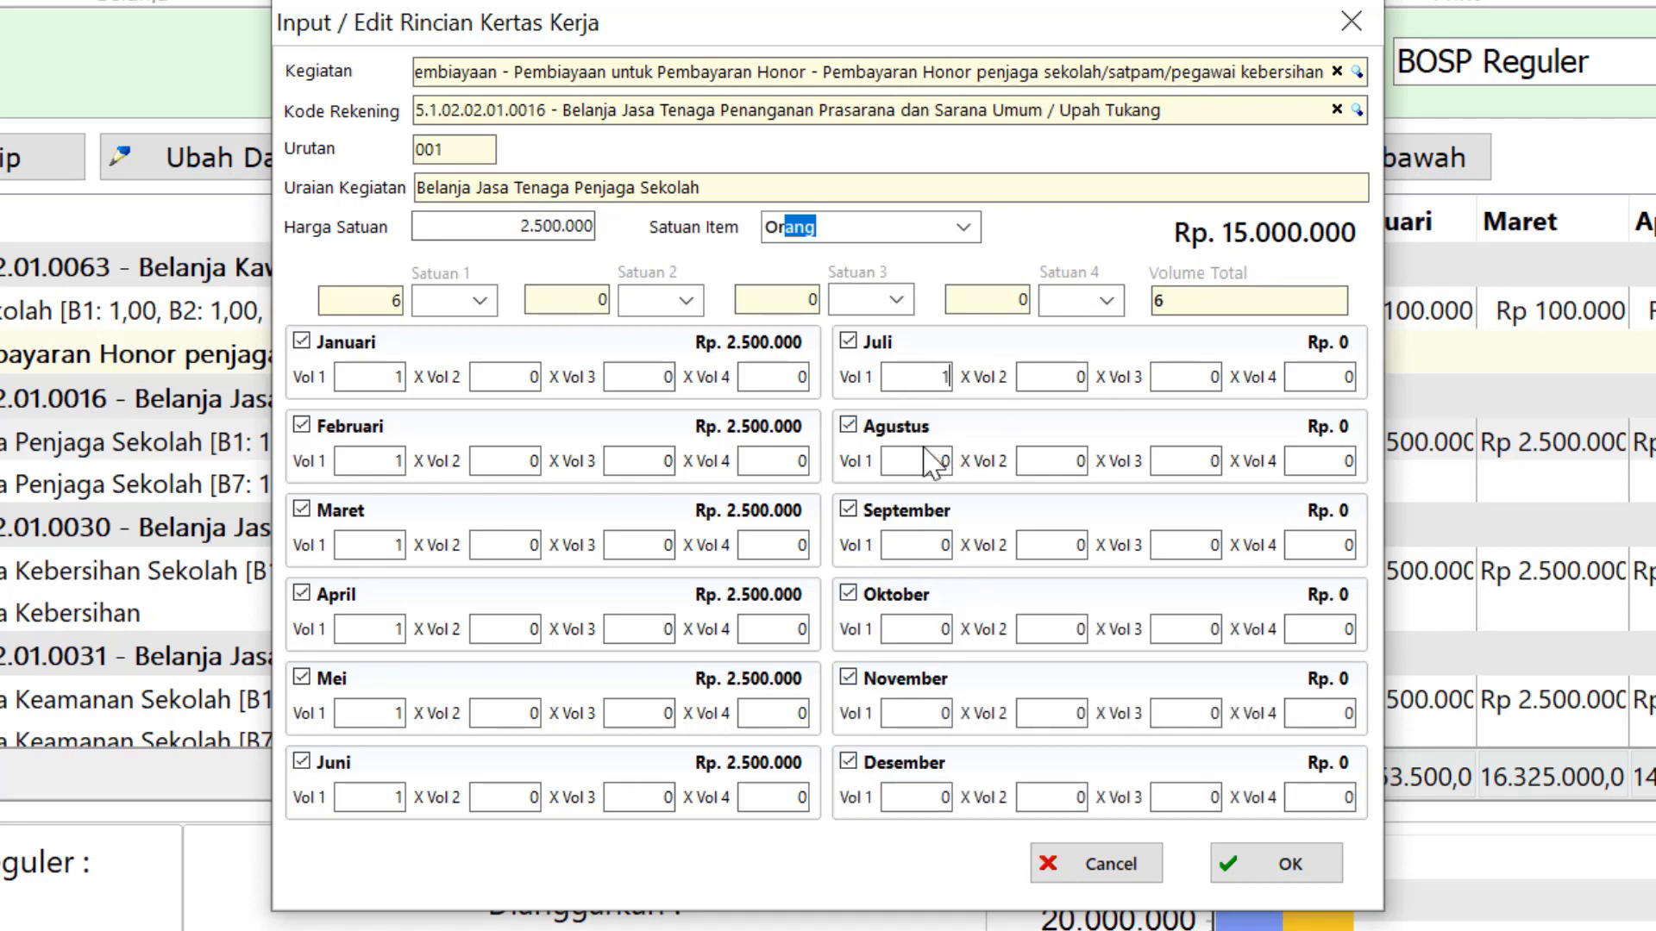
pyautogui.write('1')
pyautogui.click(926, 544)
pyautogui.write('1')
pyautogui.click(935, 629)
pyautogui.write('1')
pyautogui.click(935, 713)
pyautogui.write('1')
pyautogui.click(926, 802)
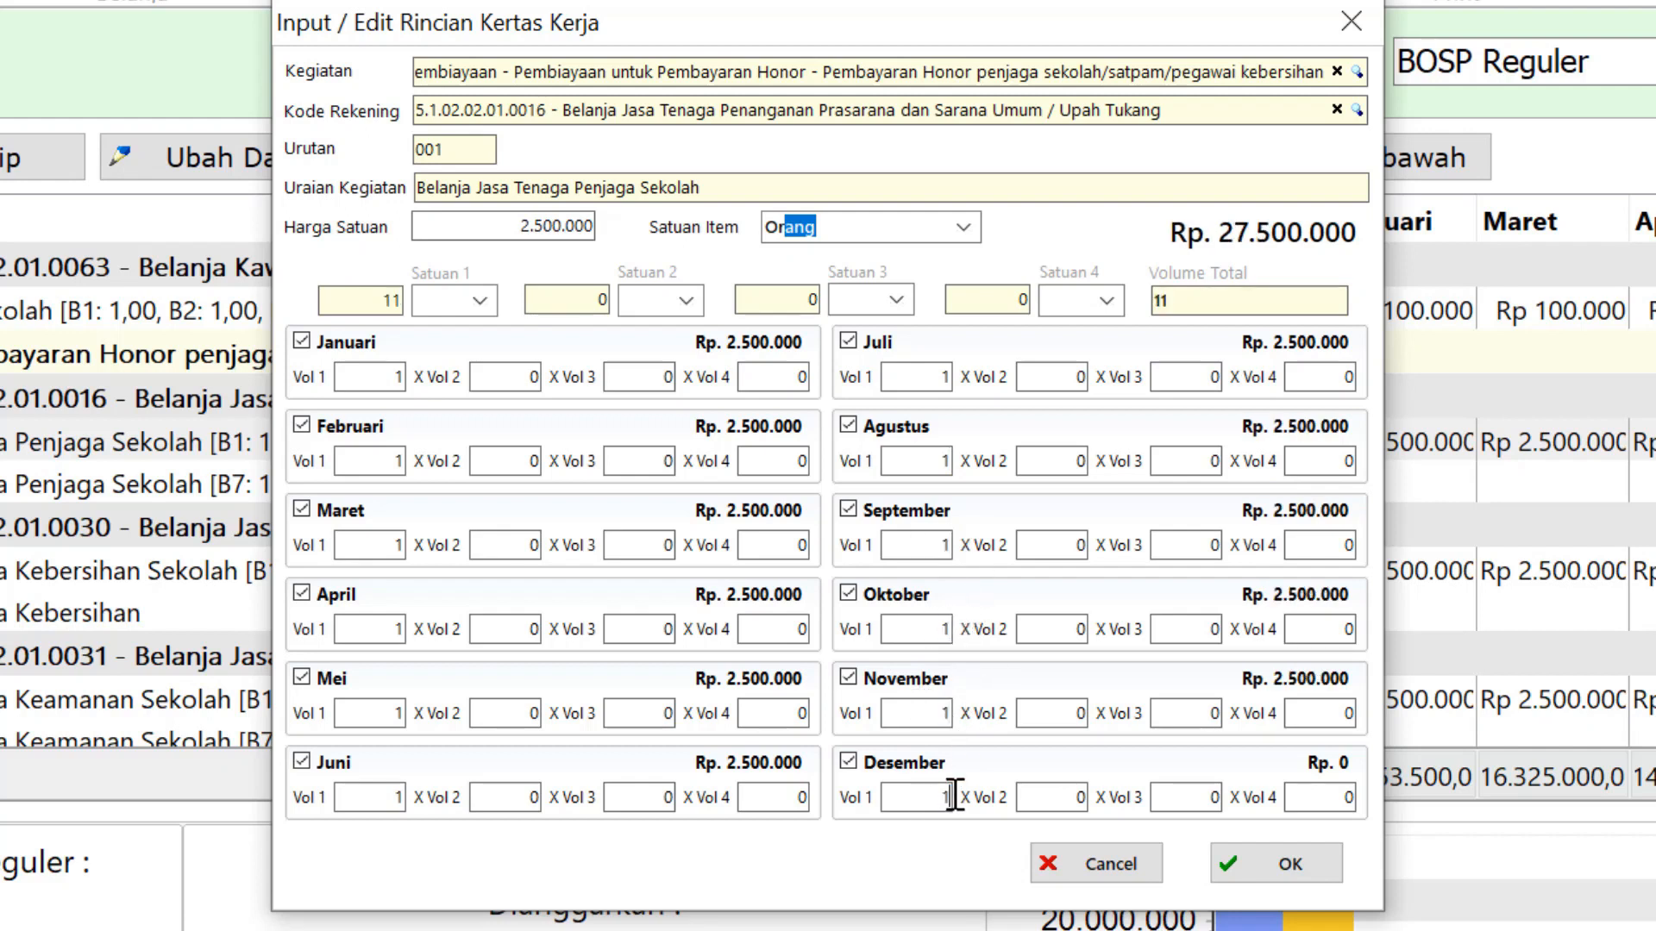
pyautogui.write('1')
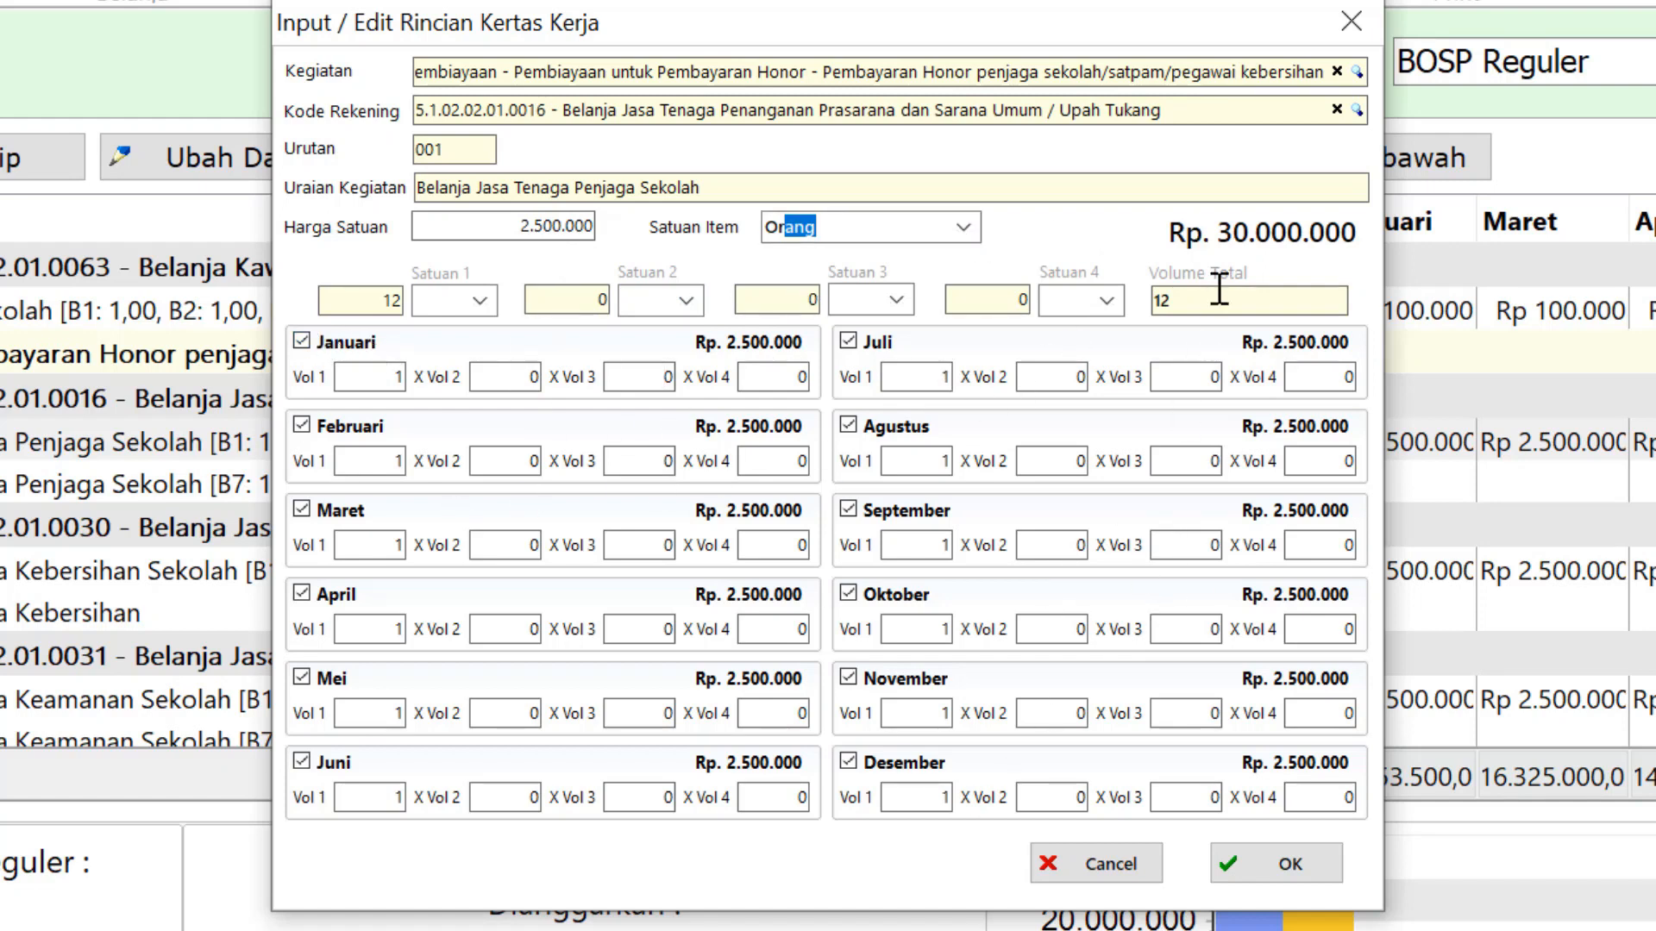
pyautogui.click(1316, 864)
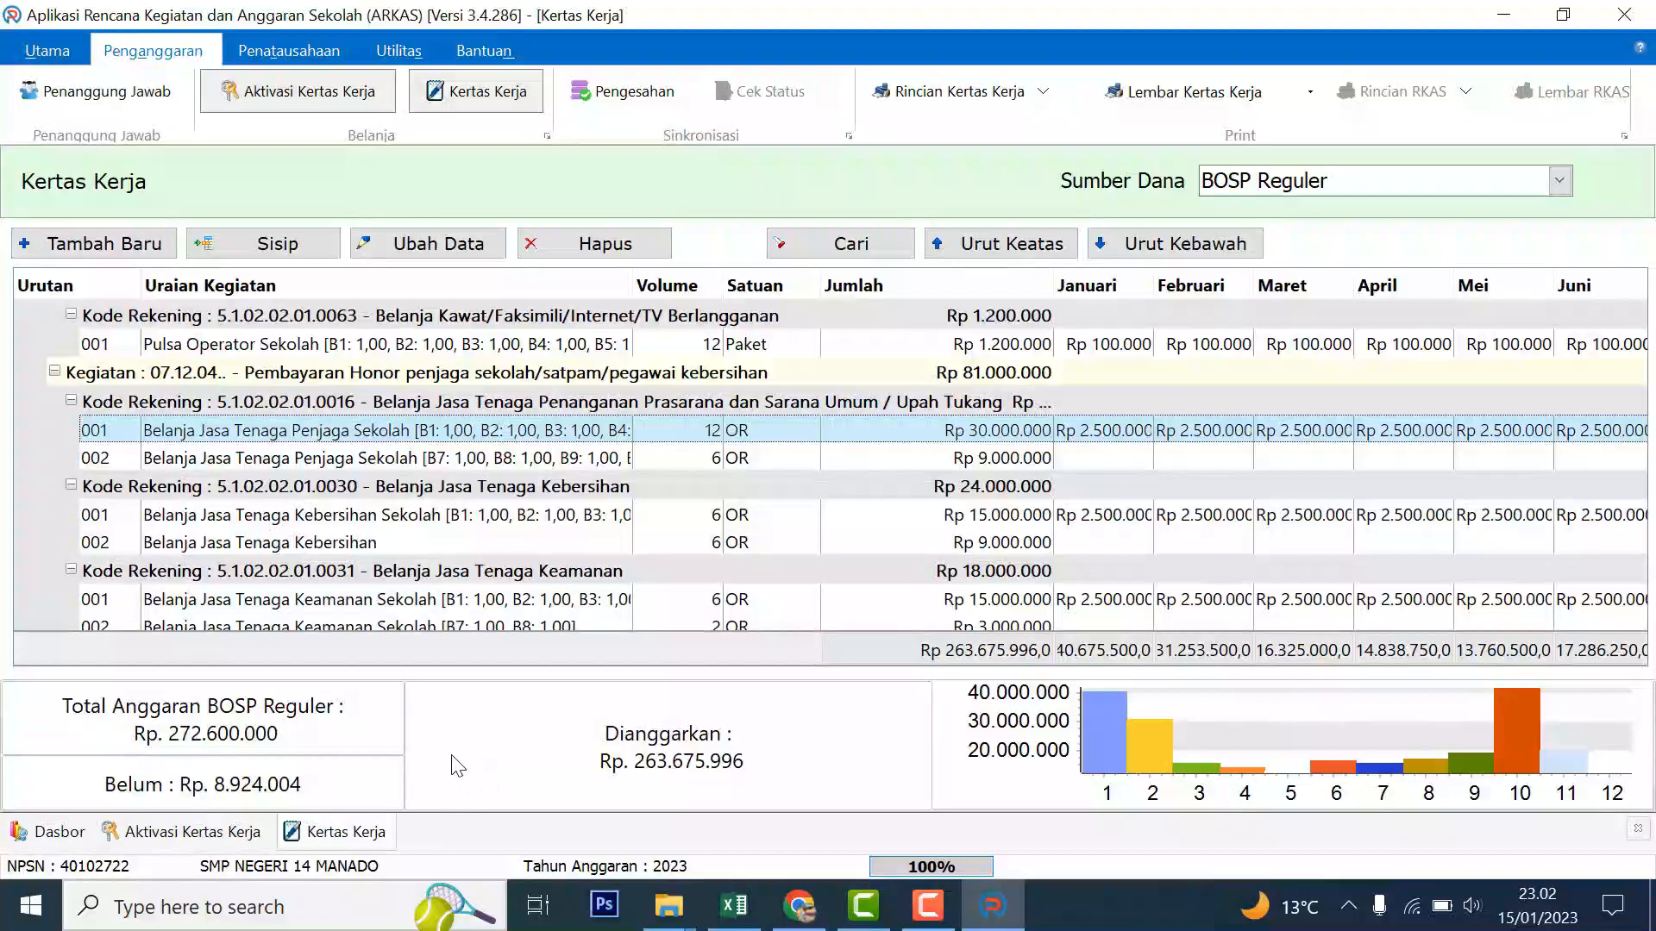
# Step: Review the Tenaga Kebersihan, Tenaga Keamanan and ANBK service payment entries further down the worksheet
pyautogui.scroll(-1, 585, 524)
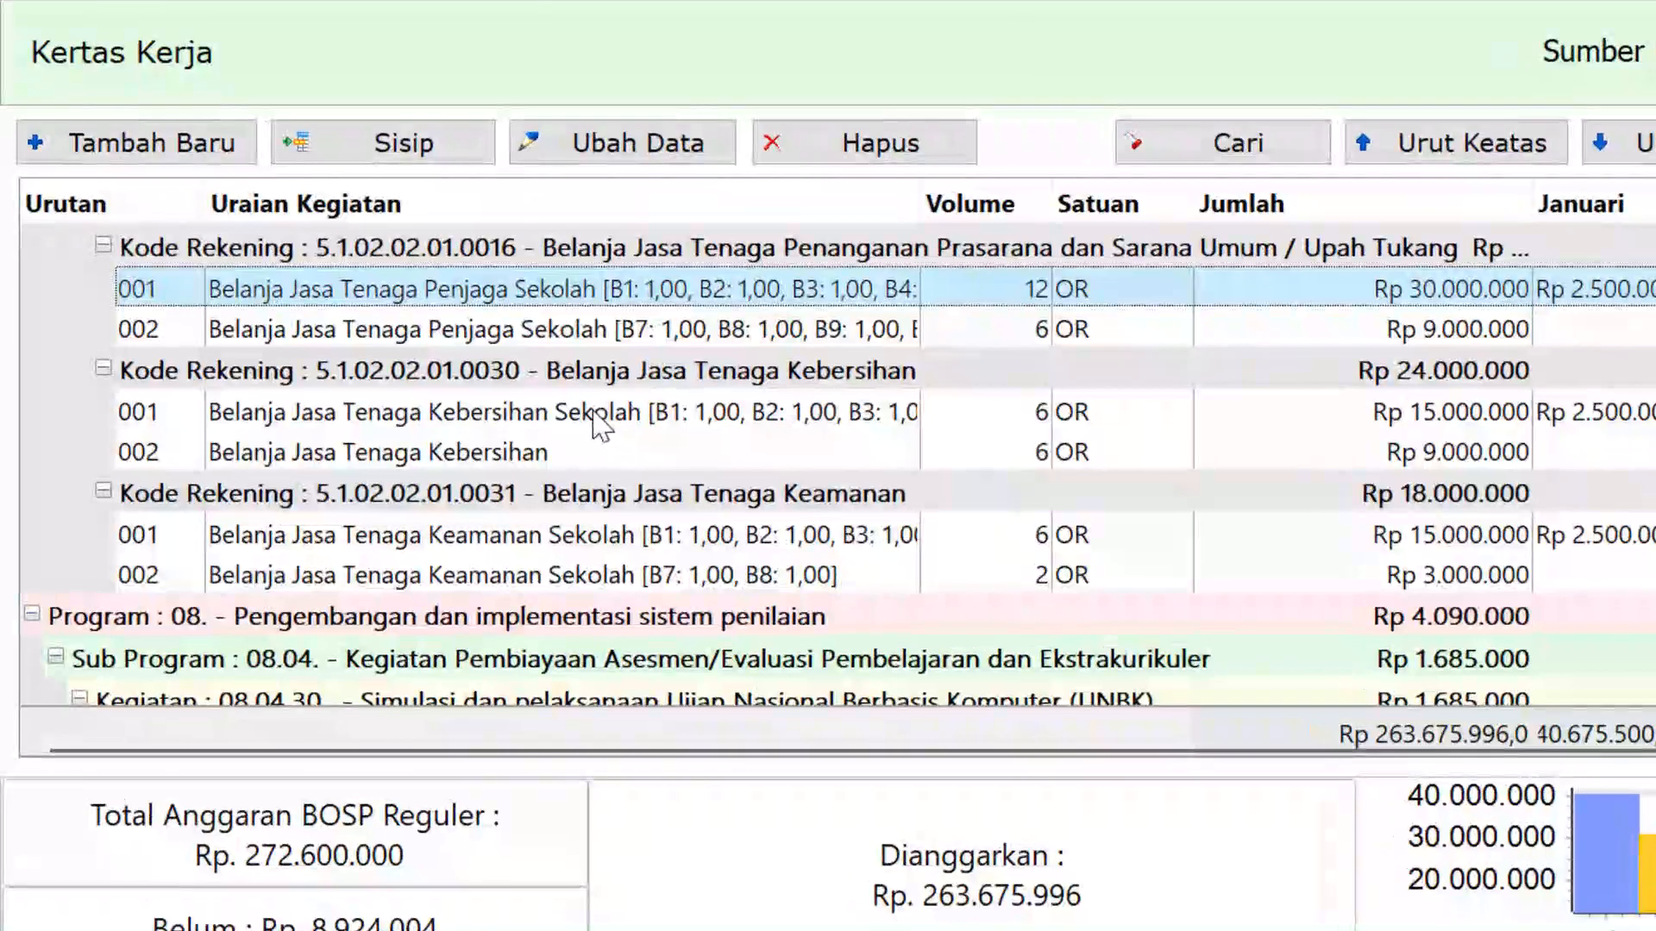
pyautogui.click(412, 431)
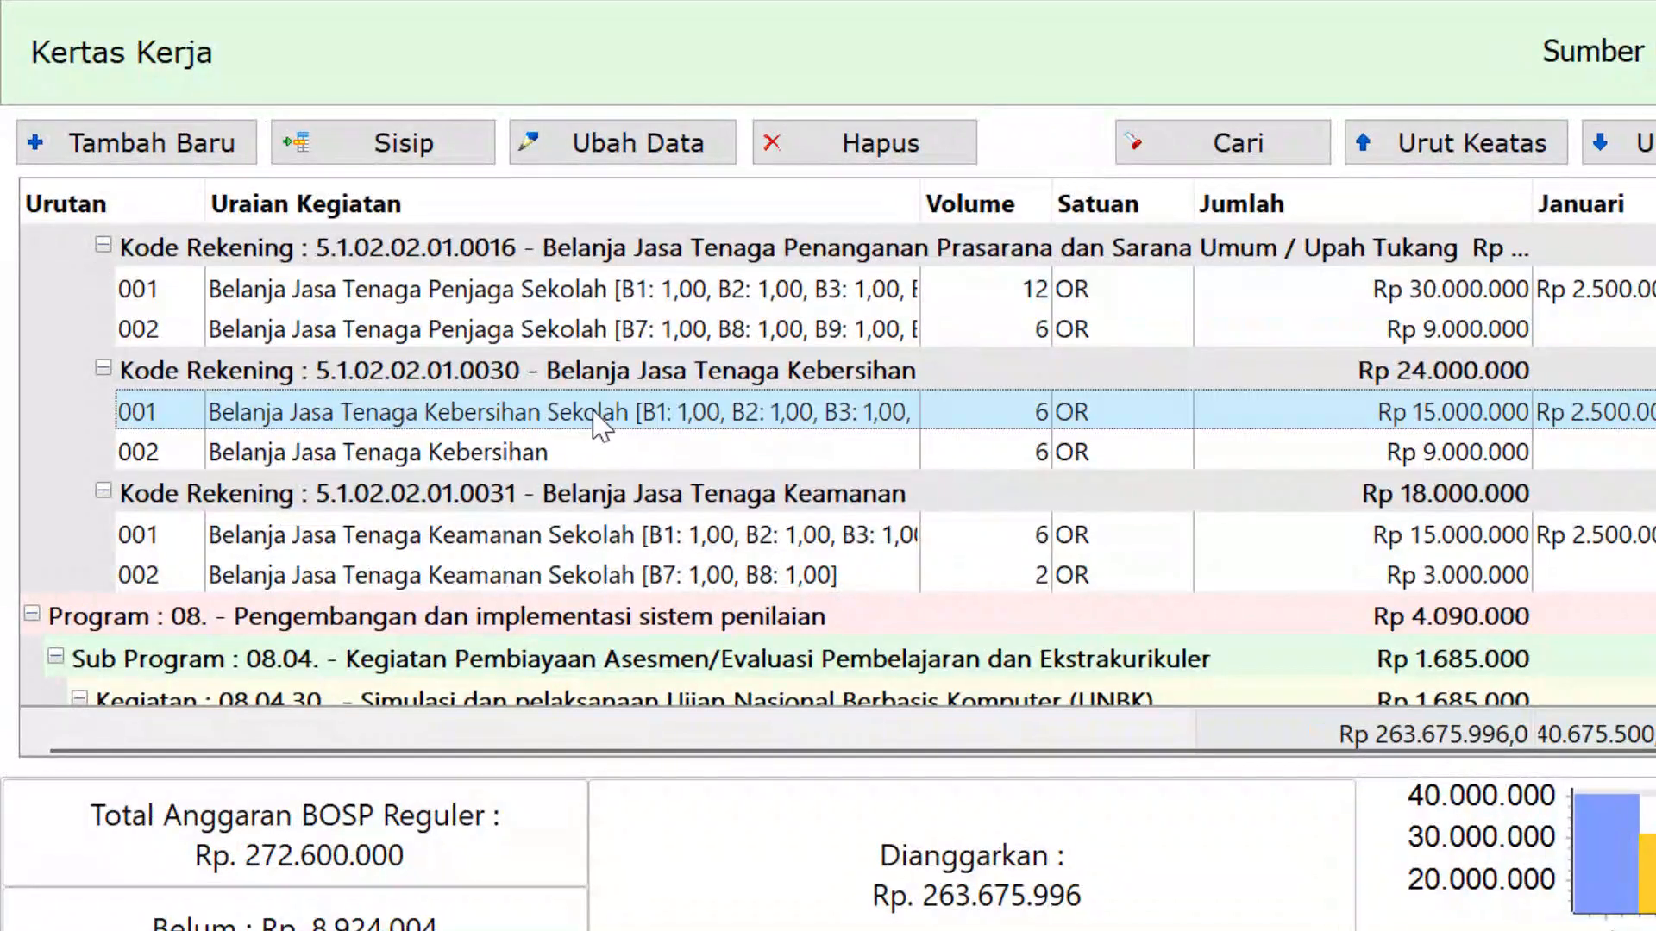
pyautogui.click(648, 539)
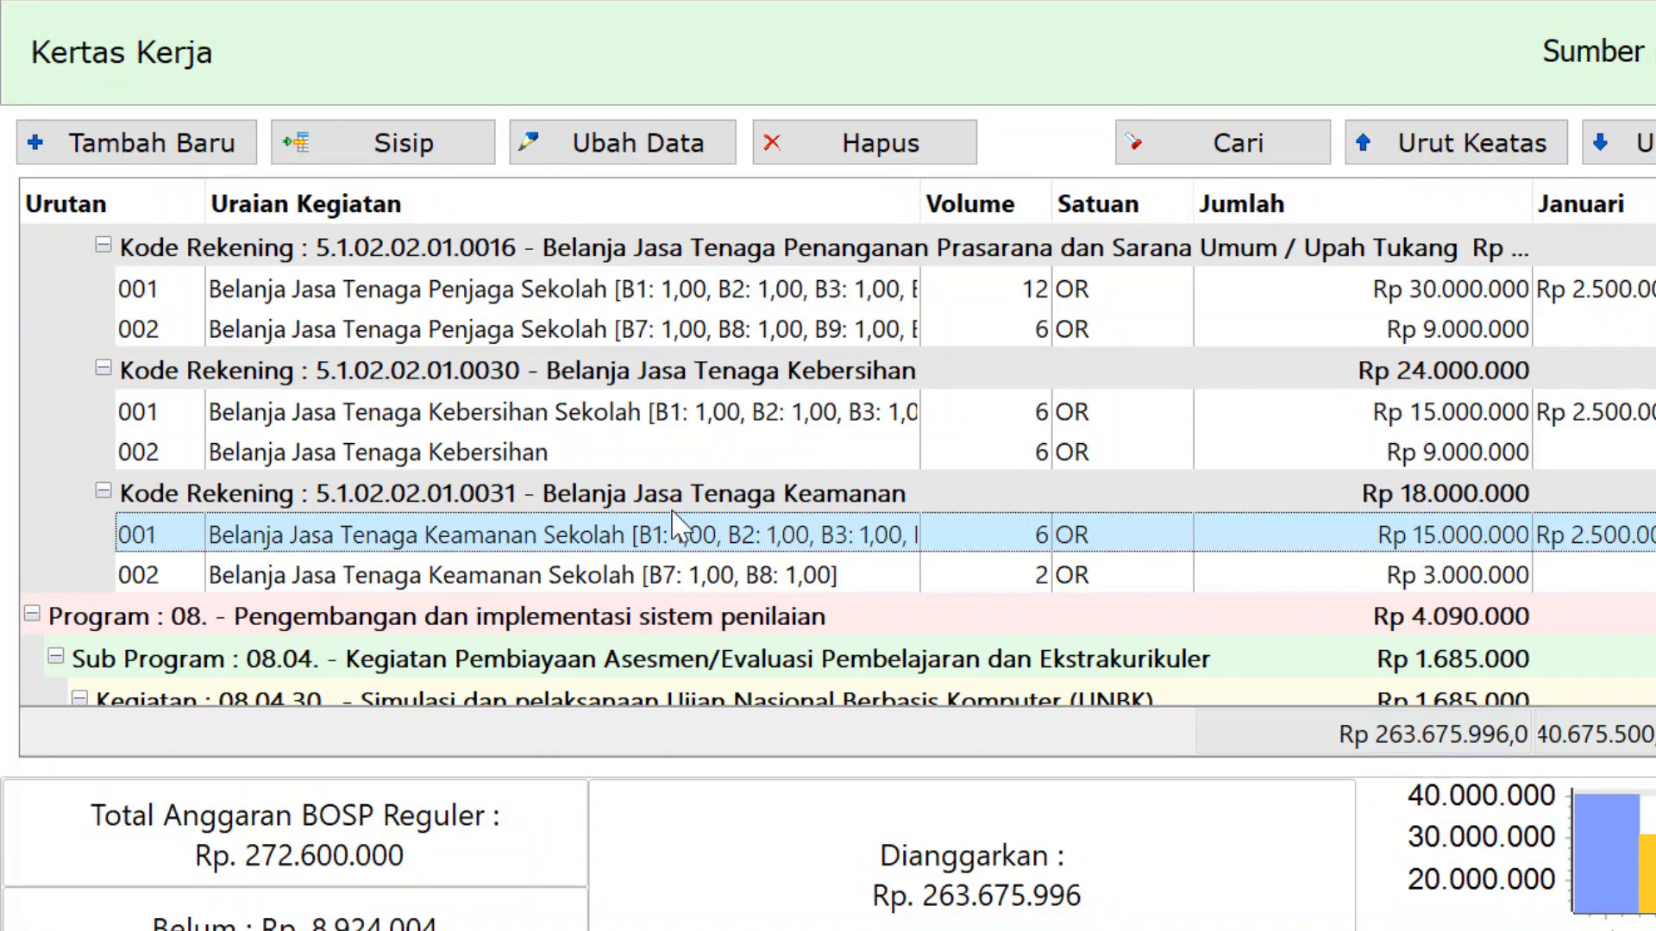
pyautogui.scroll(-1, 674, 517)
pyautogui.scroll(-2, 673, 521)
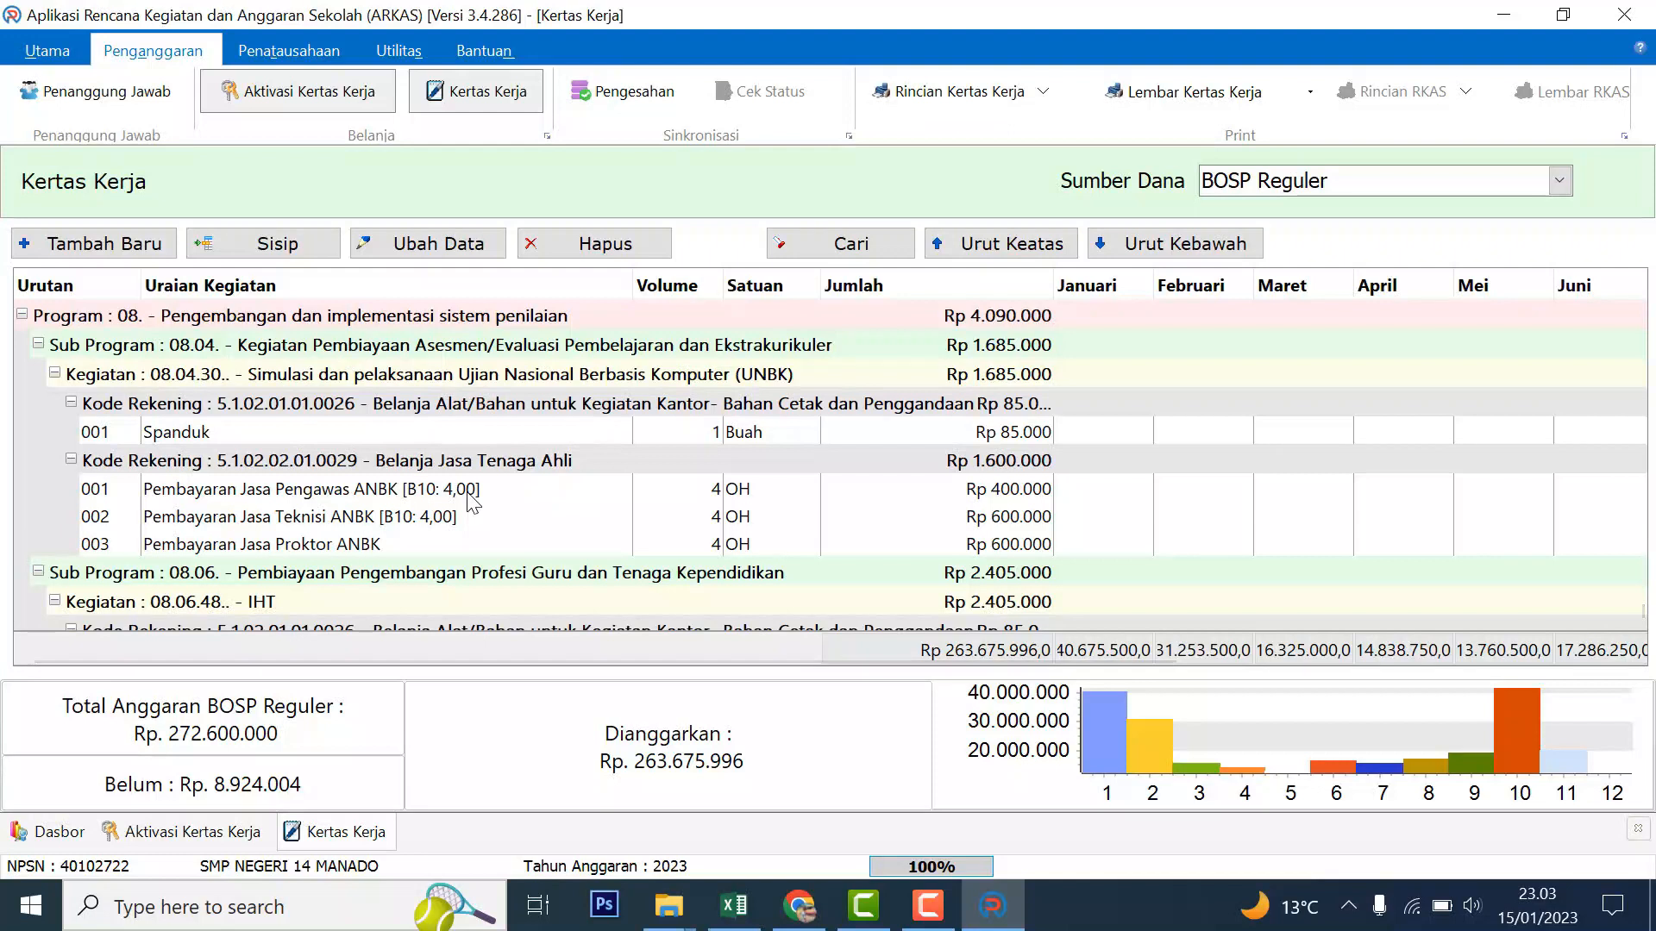
pyautogui.click(393, 491)
pyautogui.click(388, 520)
pyautogui.click(339, 552)
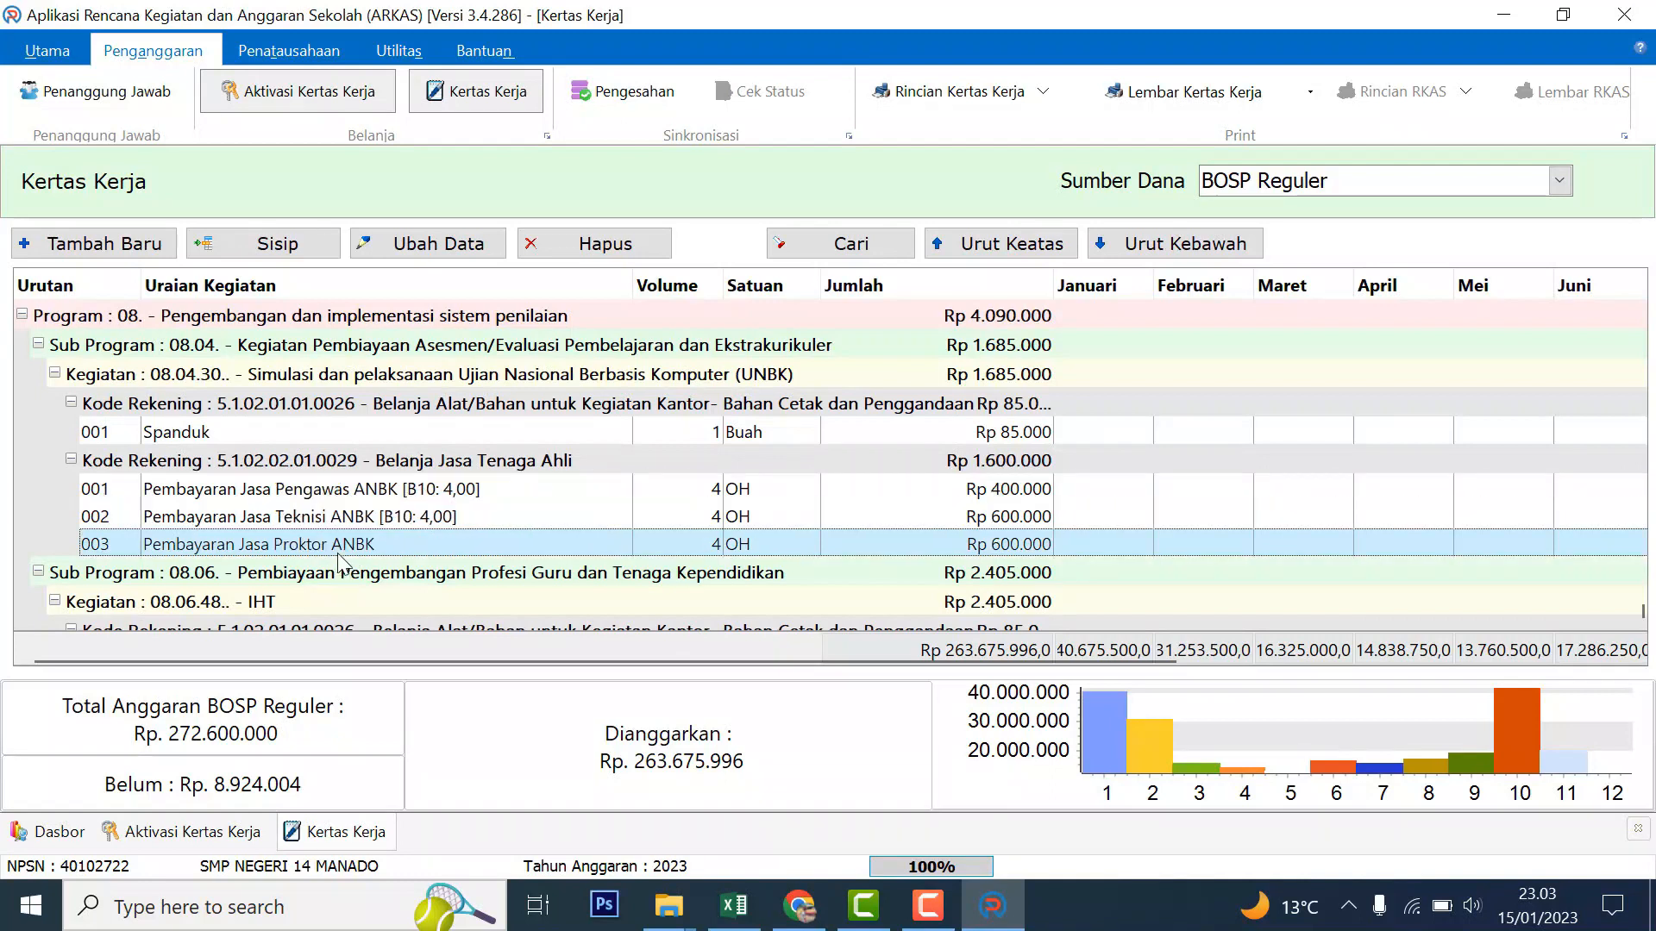
pyautogui.click(375, 518)
pyautogui.click(387, 495)
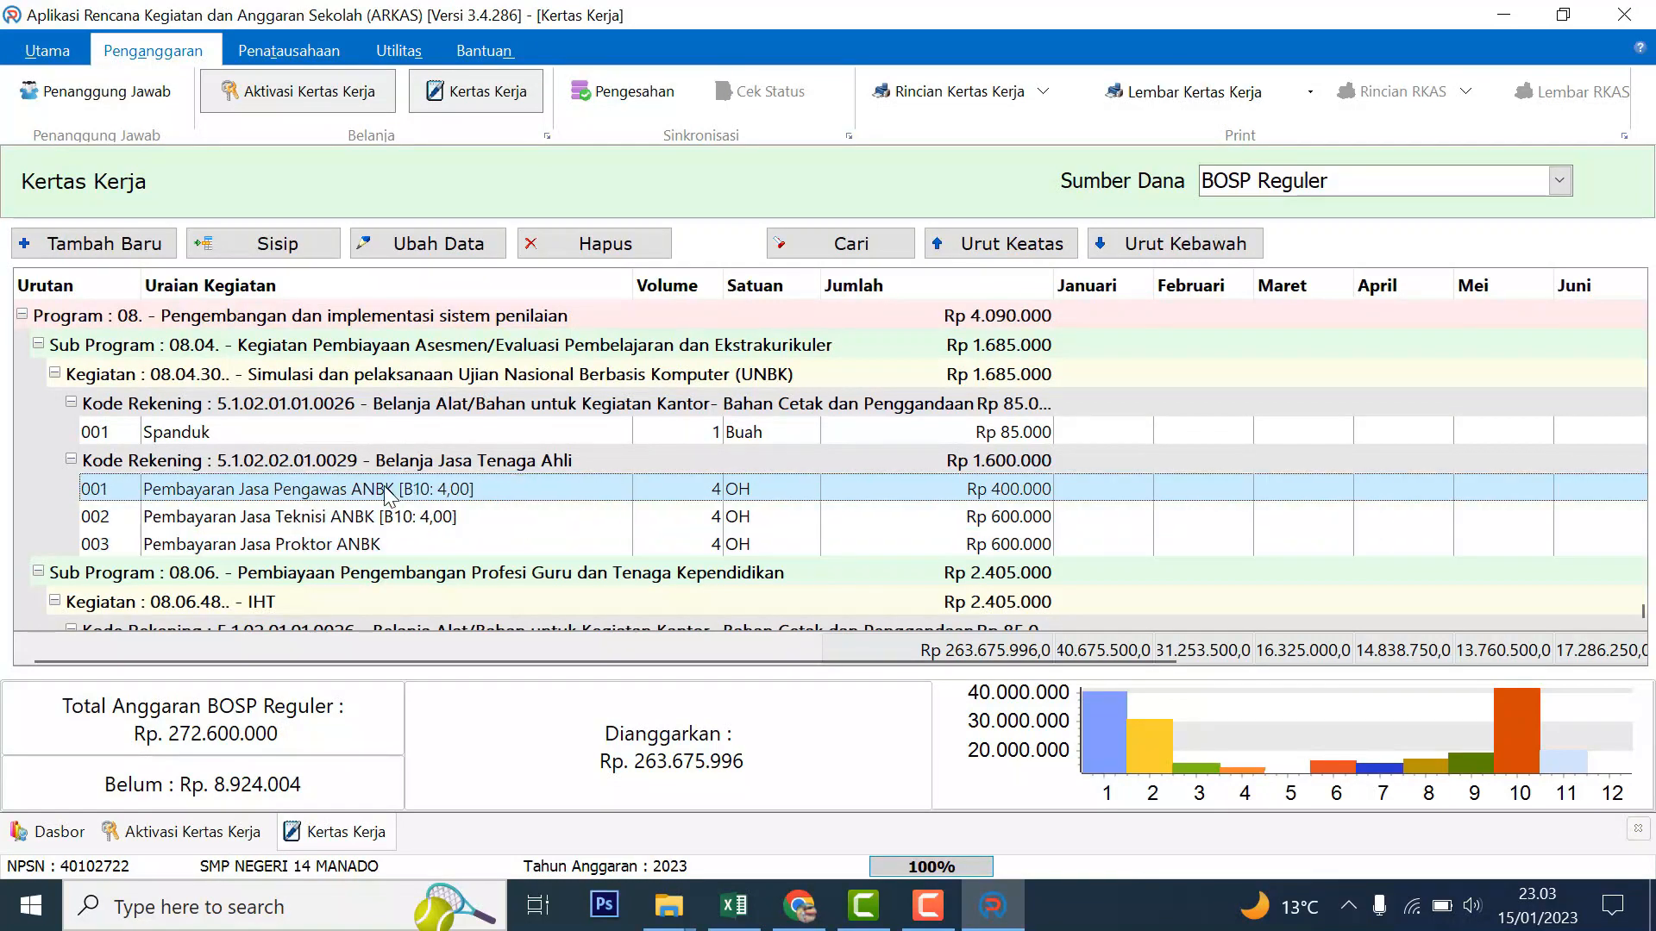
# Step: Open the first Belanja Pulsa Listrik Prabayar entry under 06.07.10 and enable Januari with a Vol 1 quantity of 1
pyautogui.click(198, 437)
pyautogui.scroll(5, 410, 556)
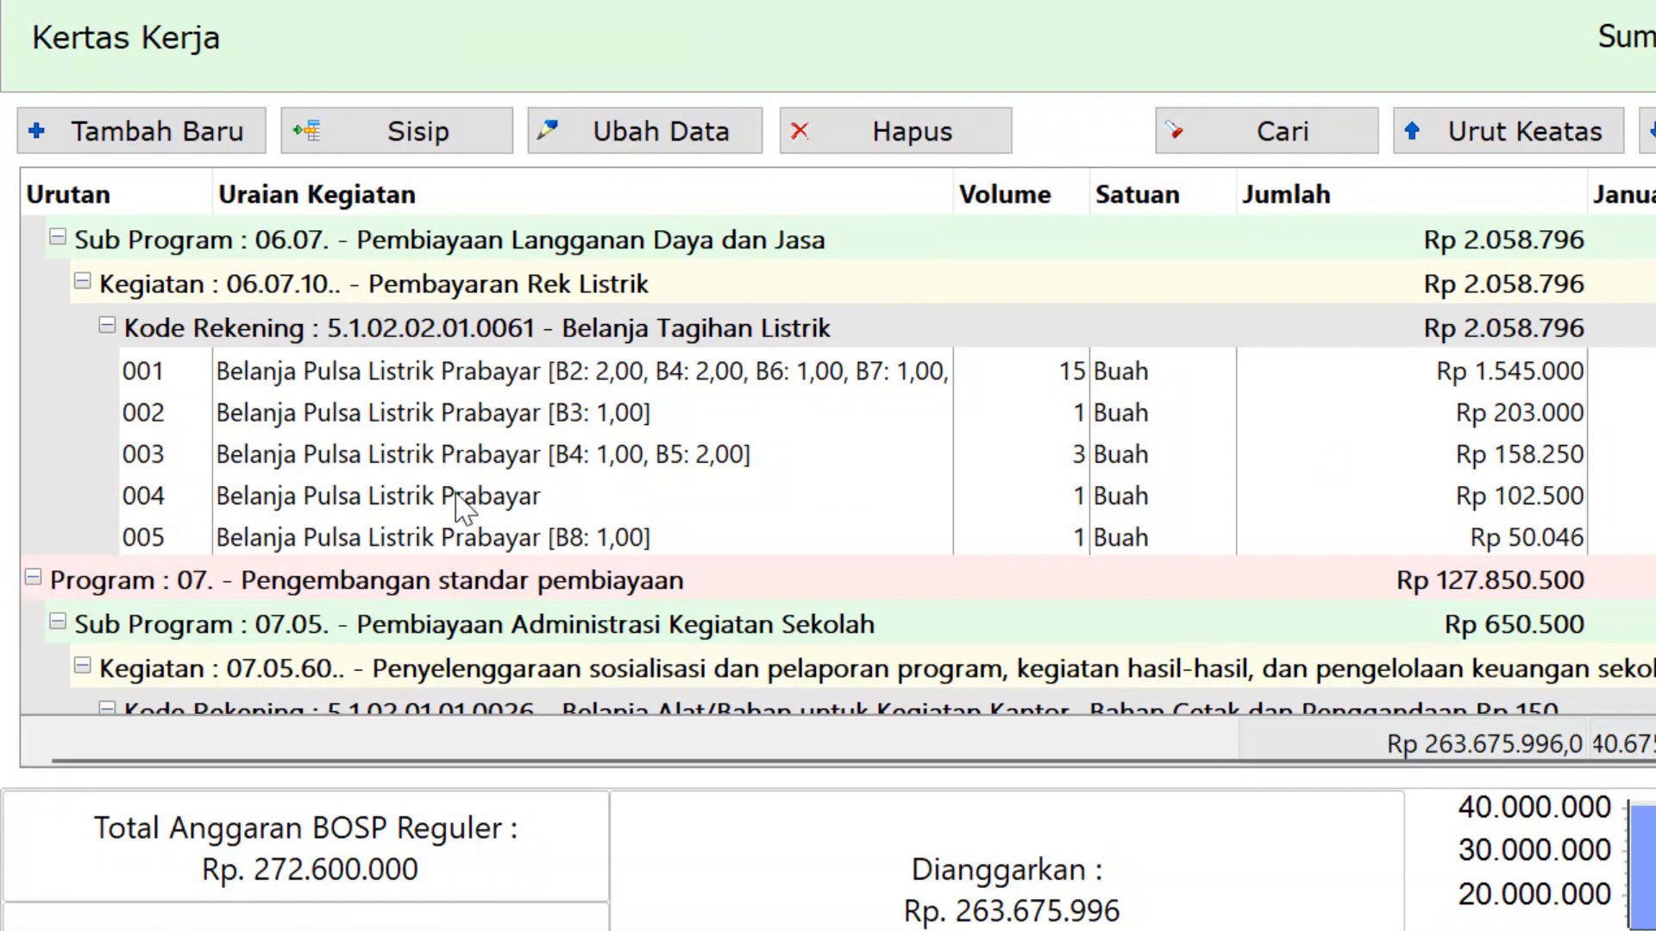
pyautogui.doubleClick(472, 388)
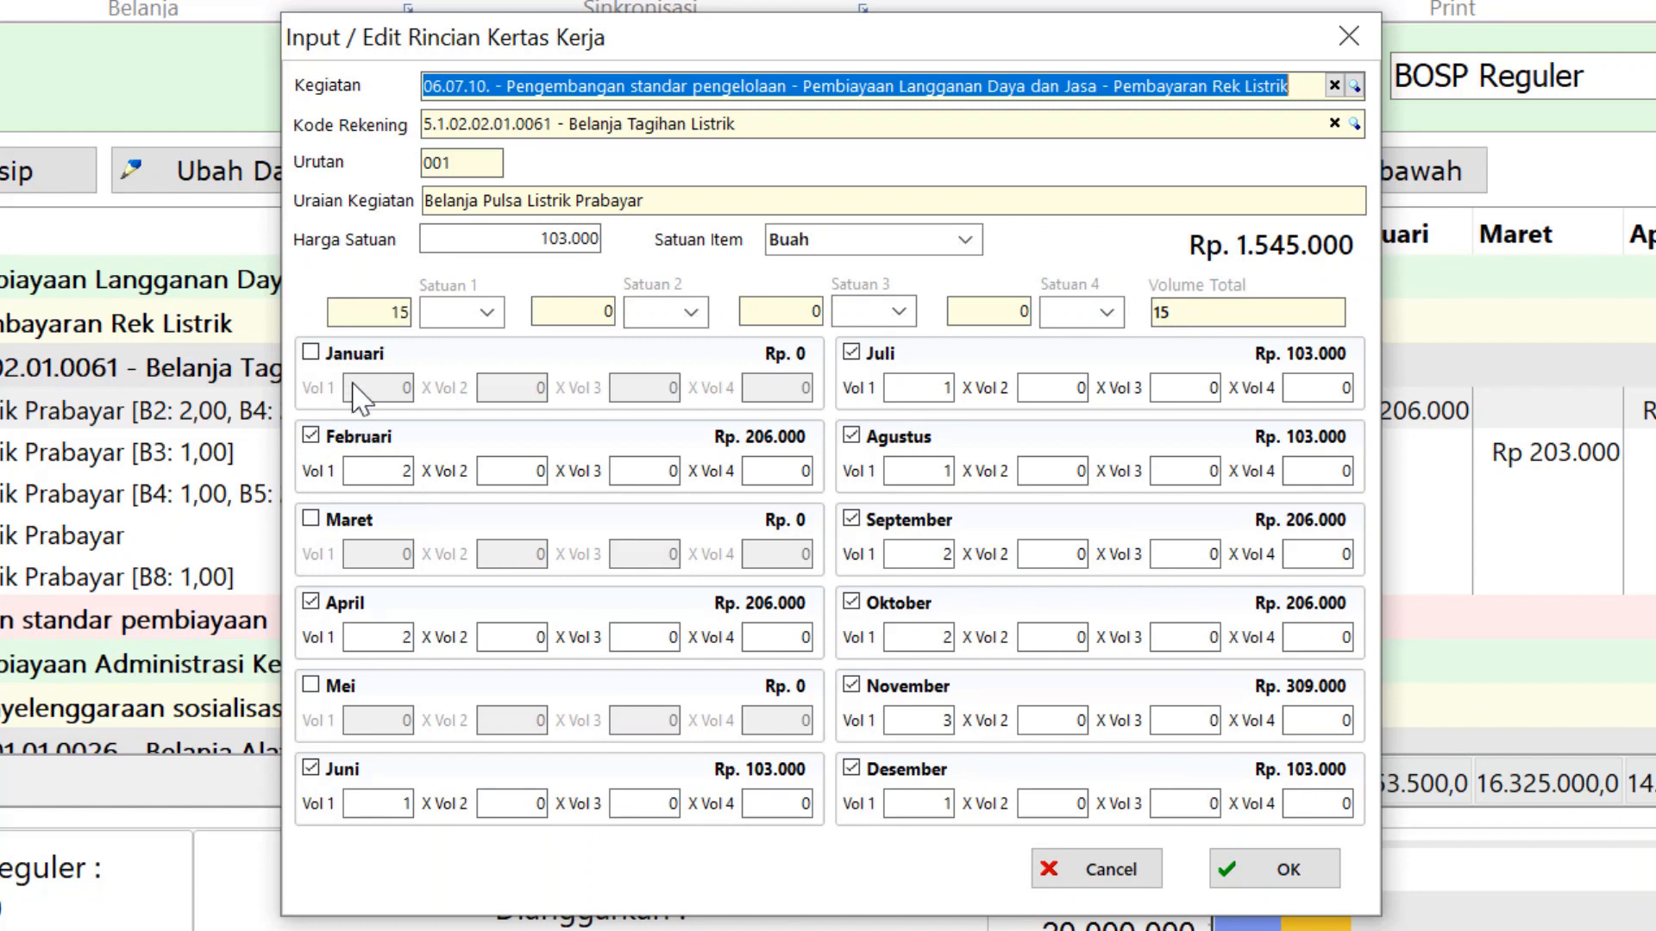
pyautogui.click(310, 352)
pyautogui.click(406, 389)
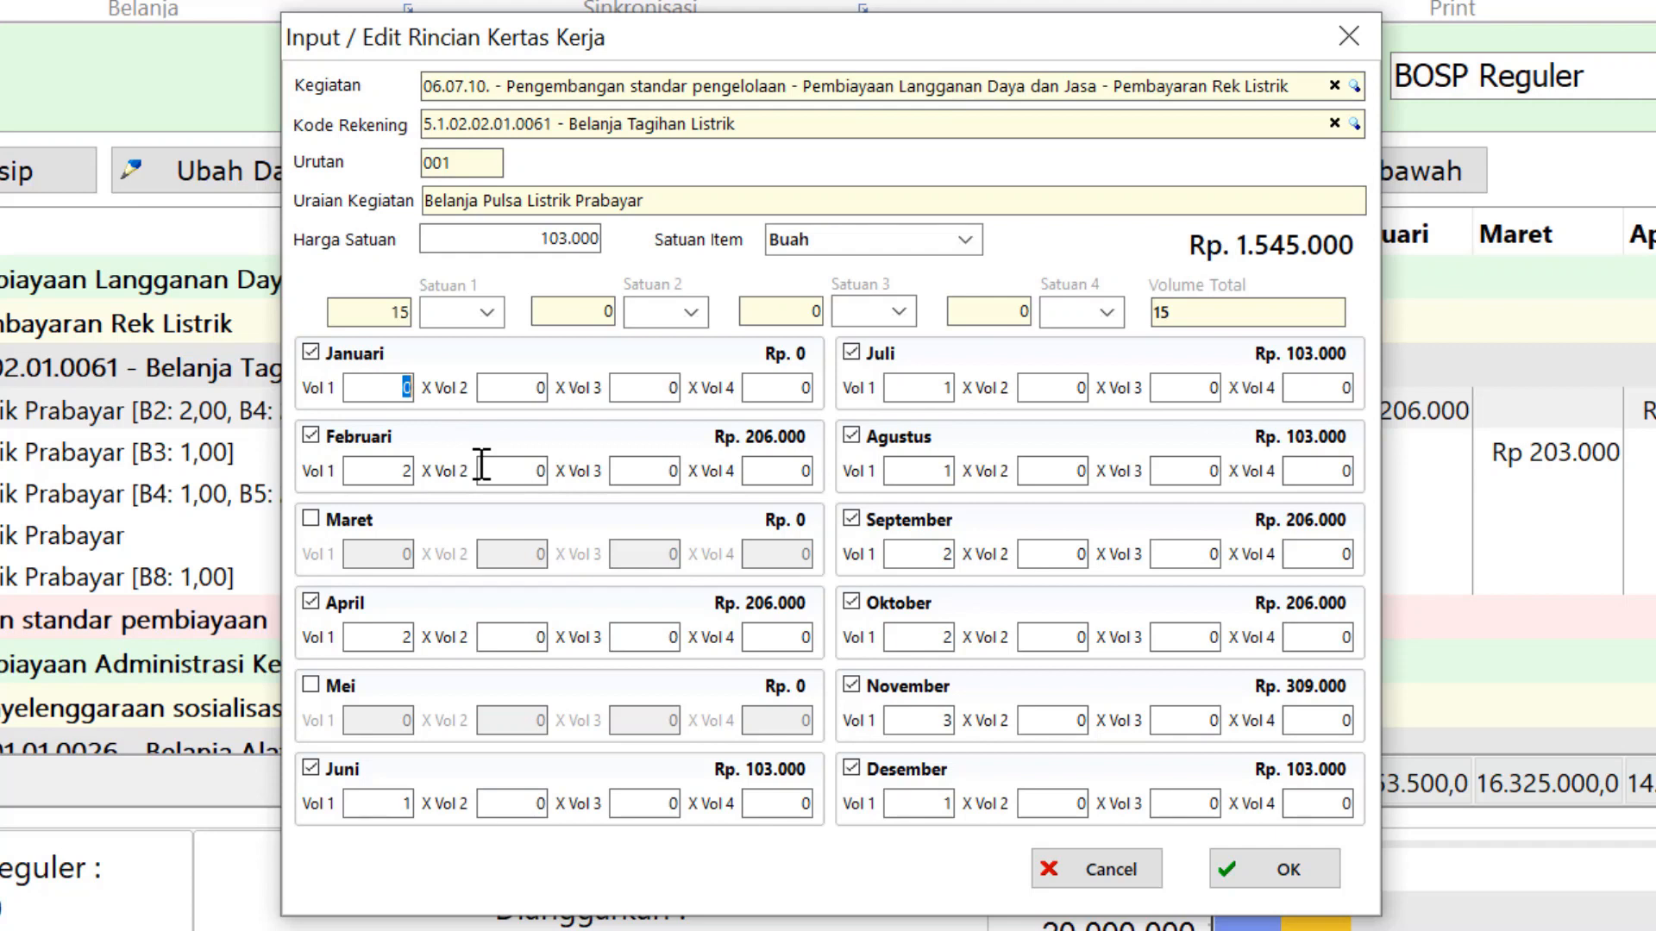
pyautogui.write('1')
pyautogui.click(778, 388)
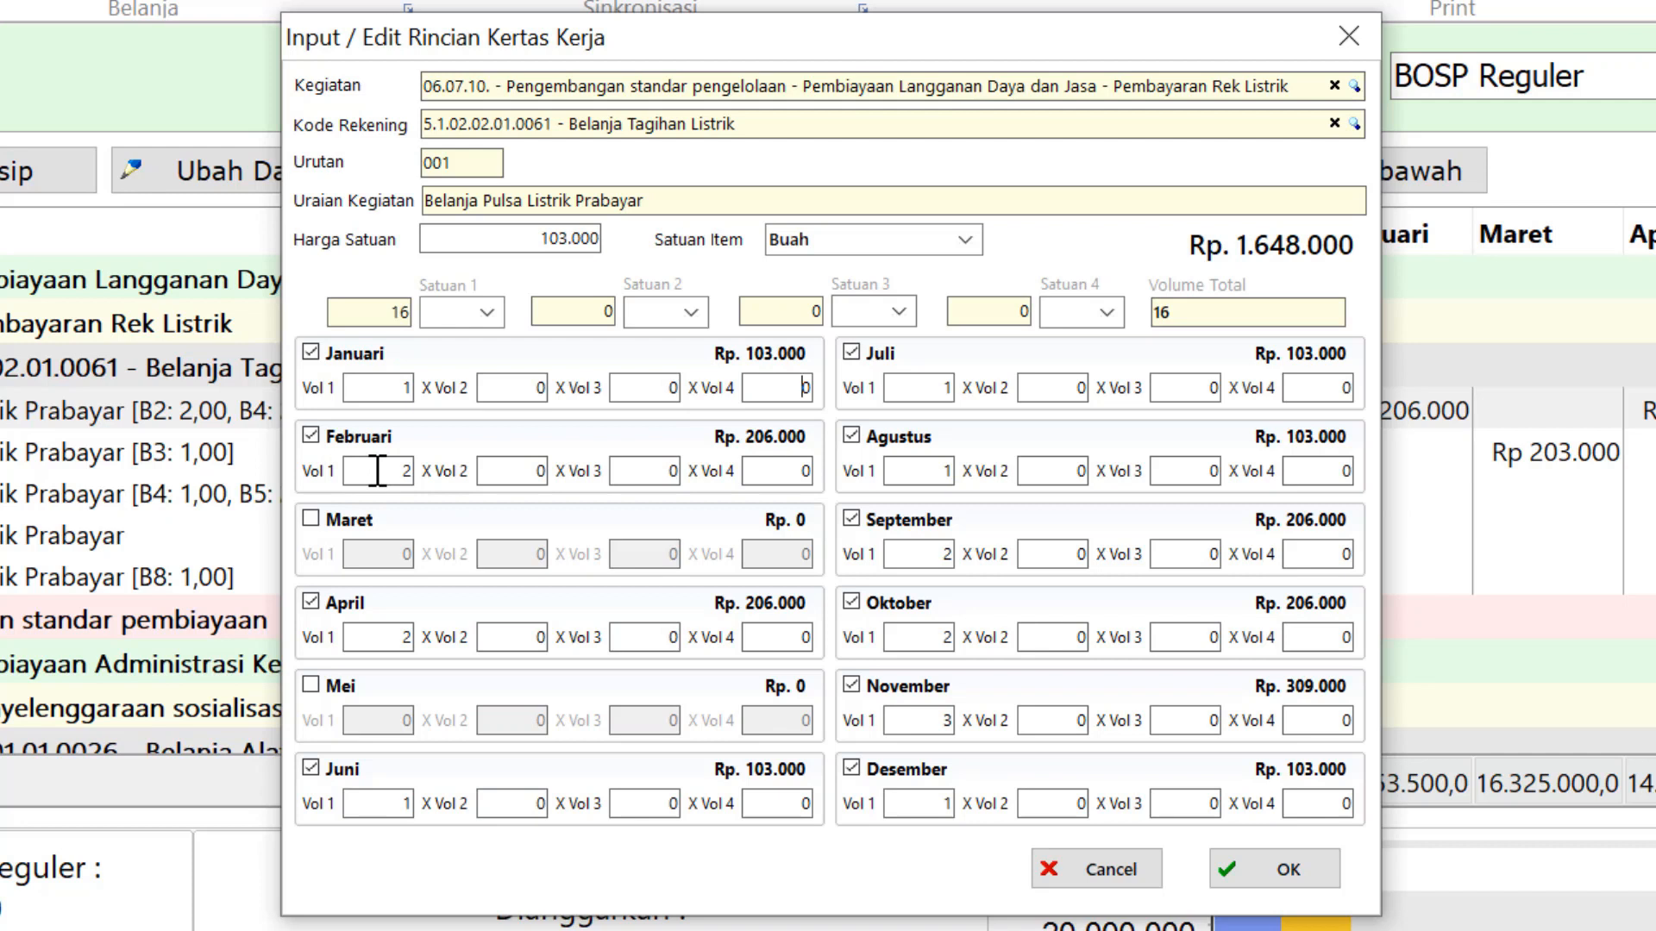
# Step: Enable Maret and Mei with a Vol 1 quantity of 1 each in the prepaid electricity entry and save it
pyautogui.click(311, 519)
pyautogui.click(405, 554)
pyautogui.write('1')
pyautogui.click(763, 554)
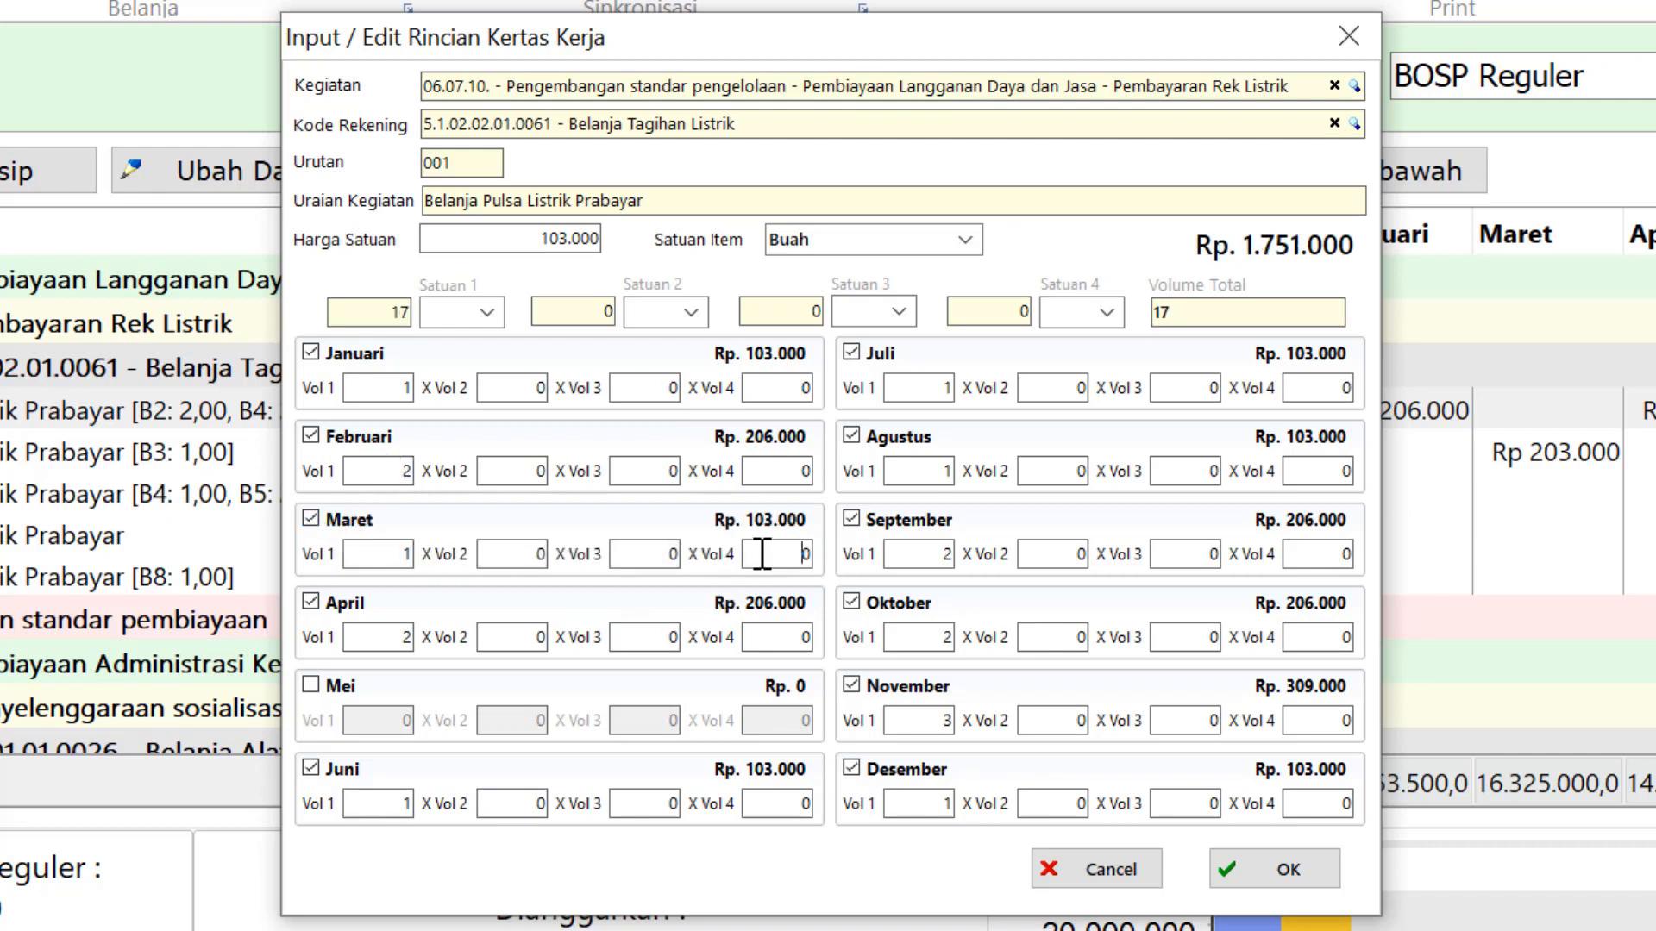
pyautogui.click(311, 684)
pyautogui.write('1')
pyautogui.click(766, 722)
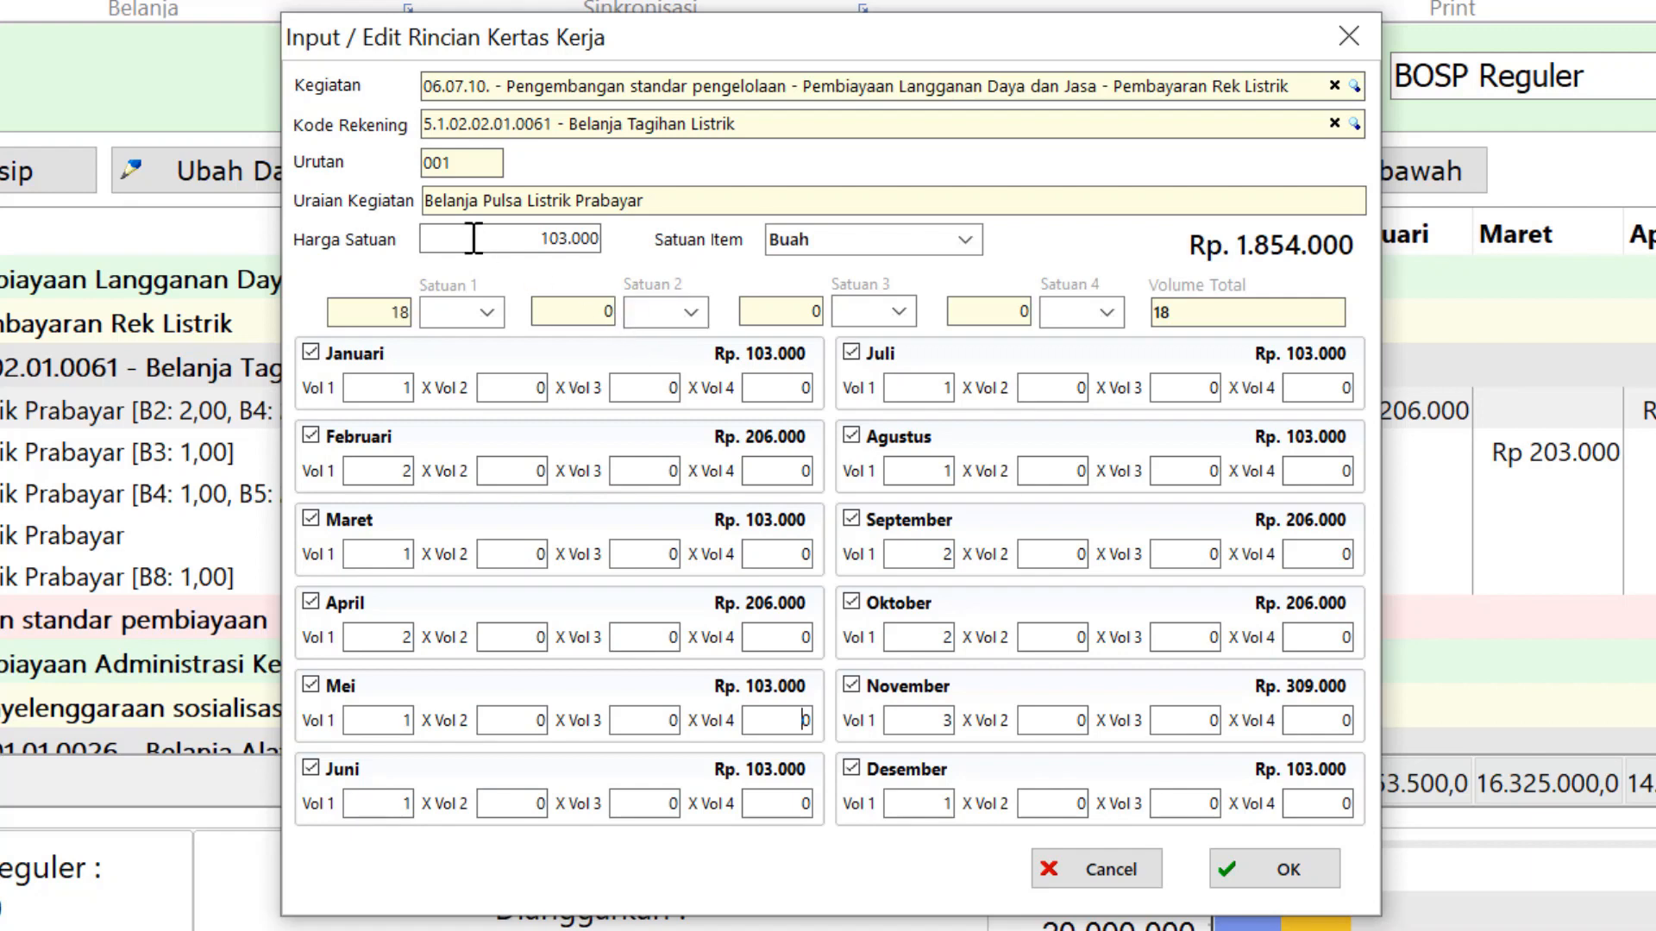
pyautogui.doubleClick(535, 237)
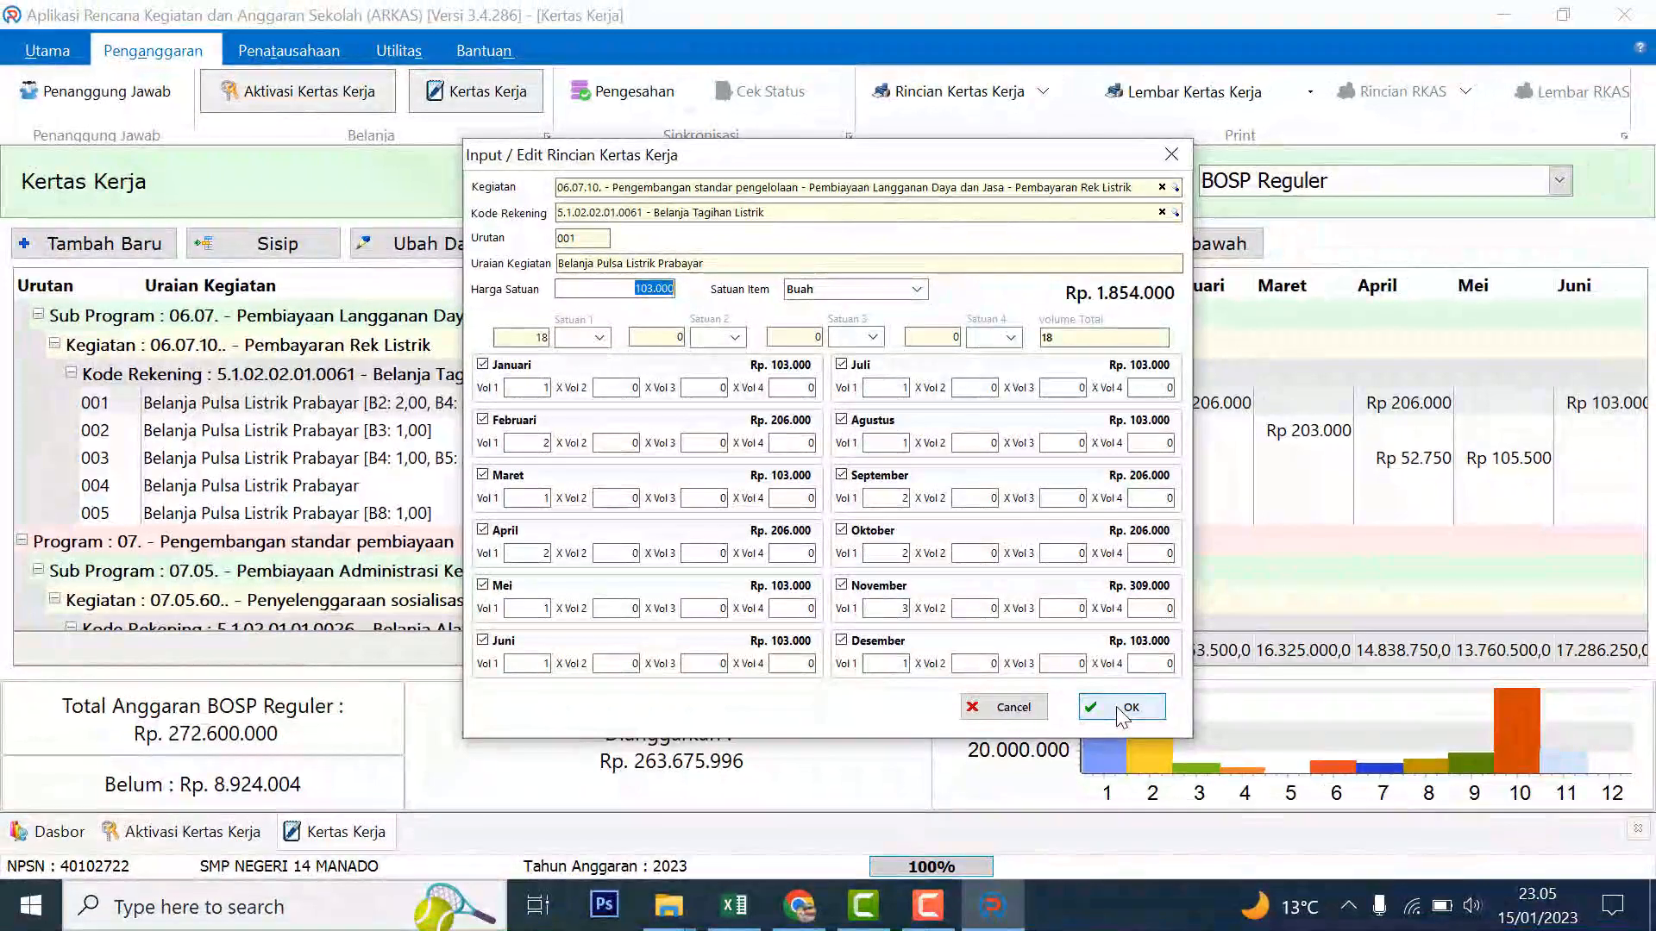
pyautogui.click(1120, 712)
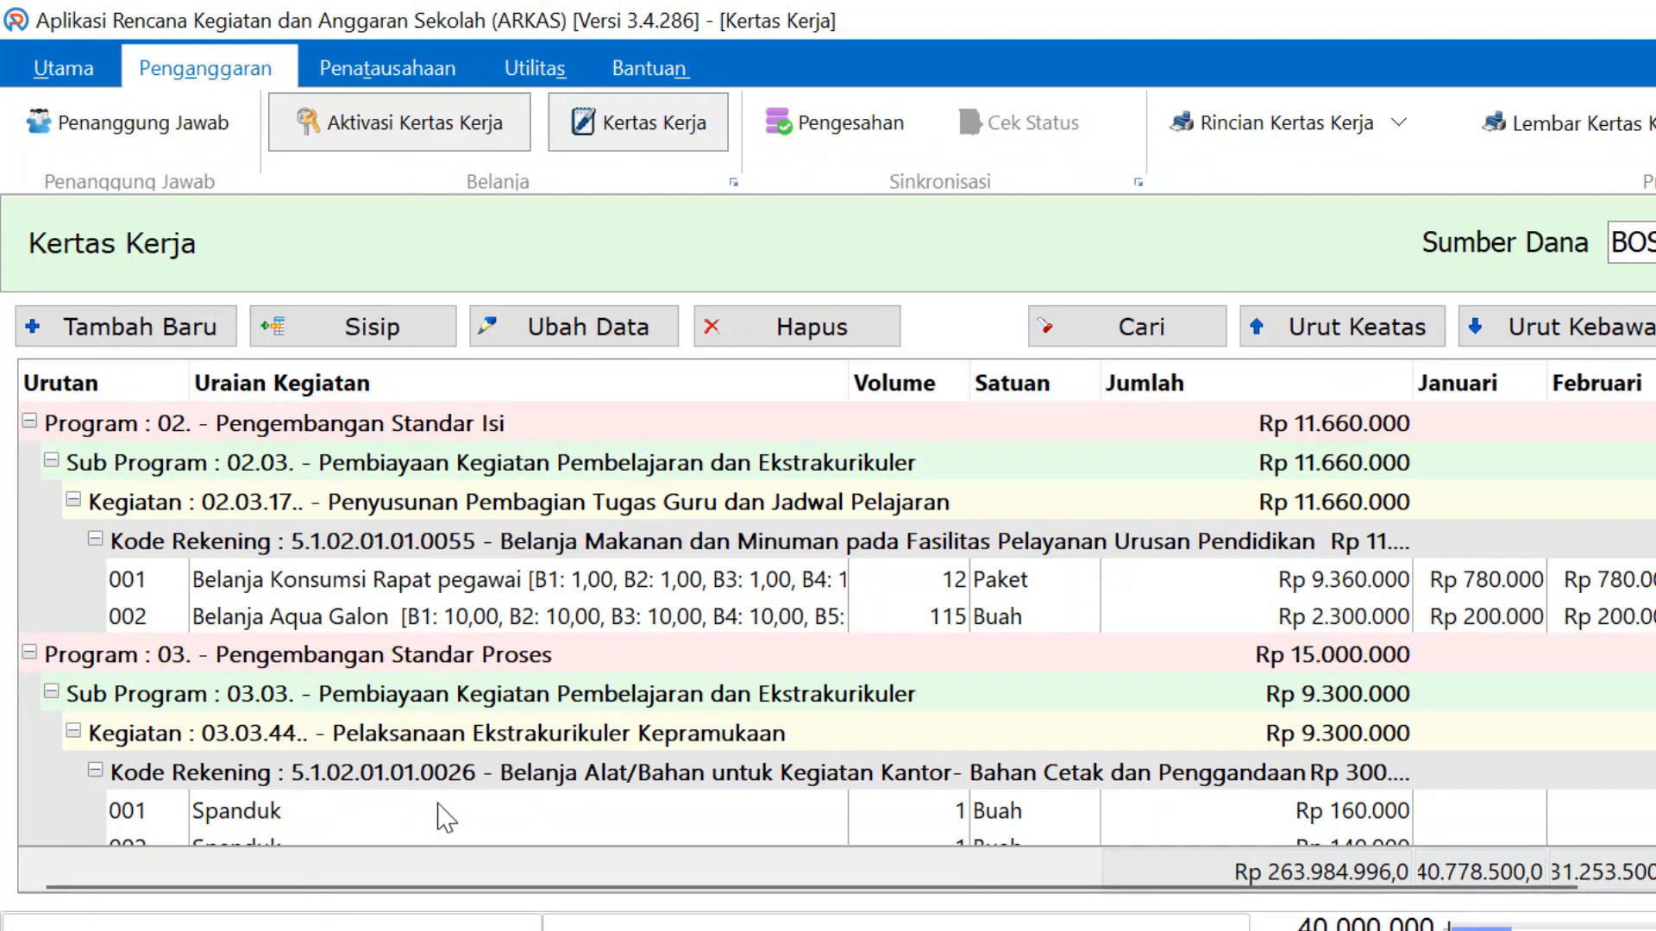
# Step: Insert a new worksheet entry from Program 05 and set its Kegiatan to 05.08.20 Penambahan Lemari file
pyautogui.scroll(-10, 446, 818)
pyautogui.click(494, 431)
pyautogui.click(536, 466)
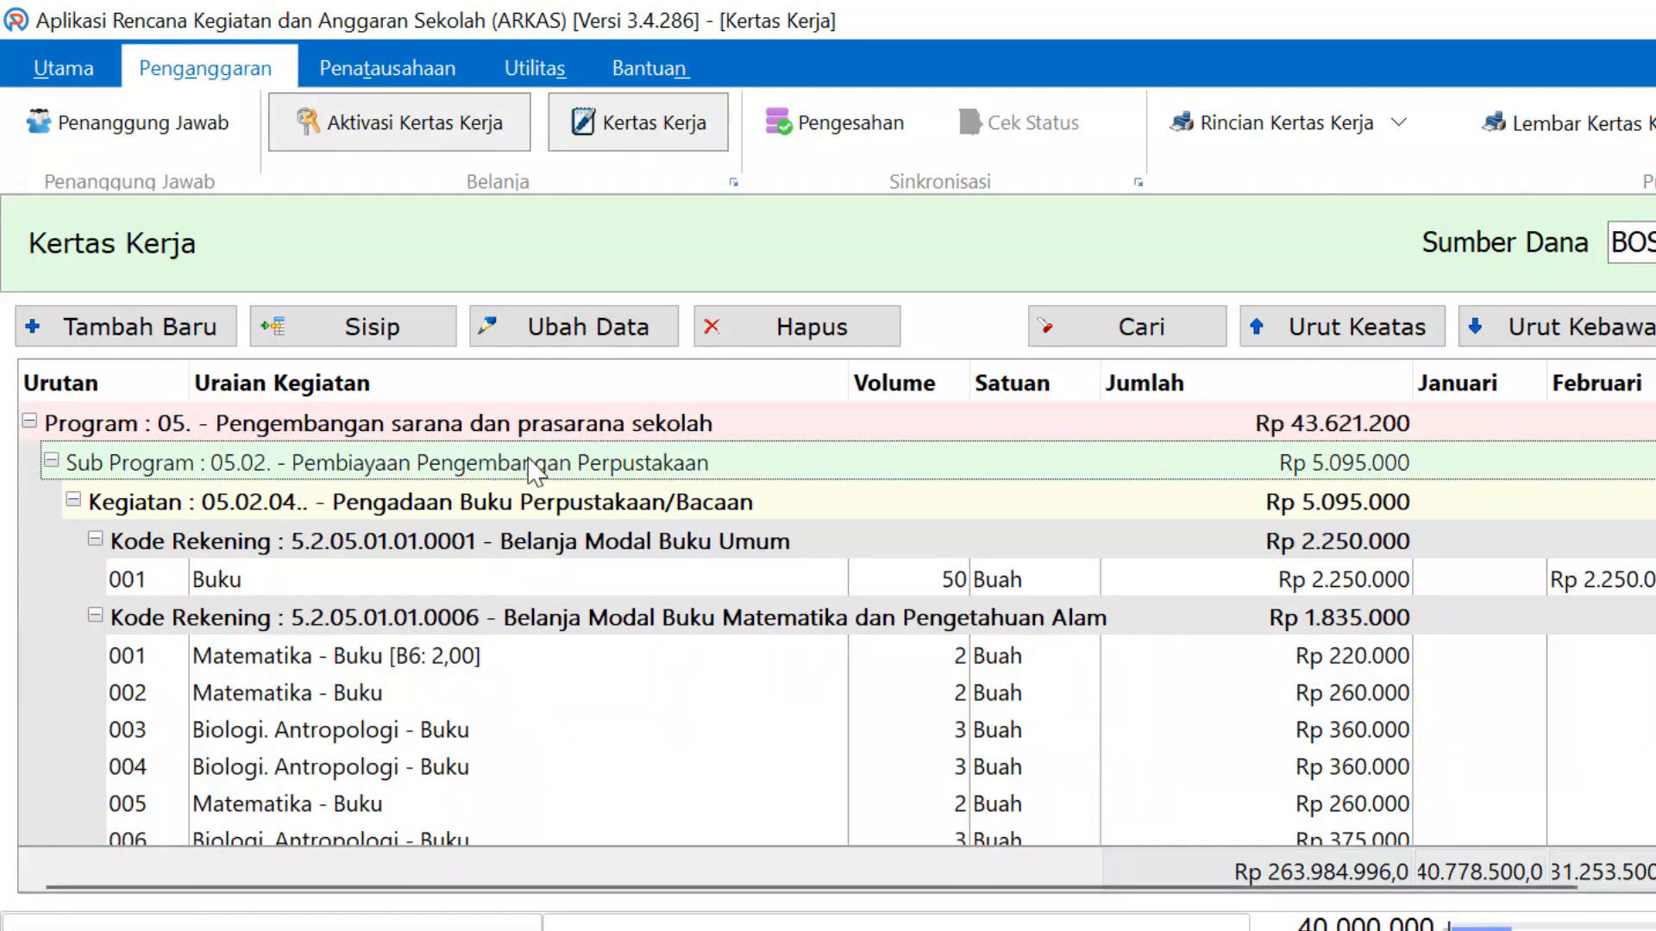
pyautogui.click(541, 433)
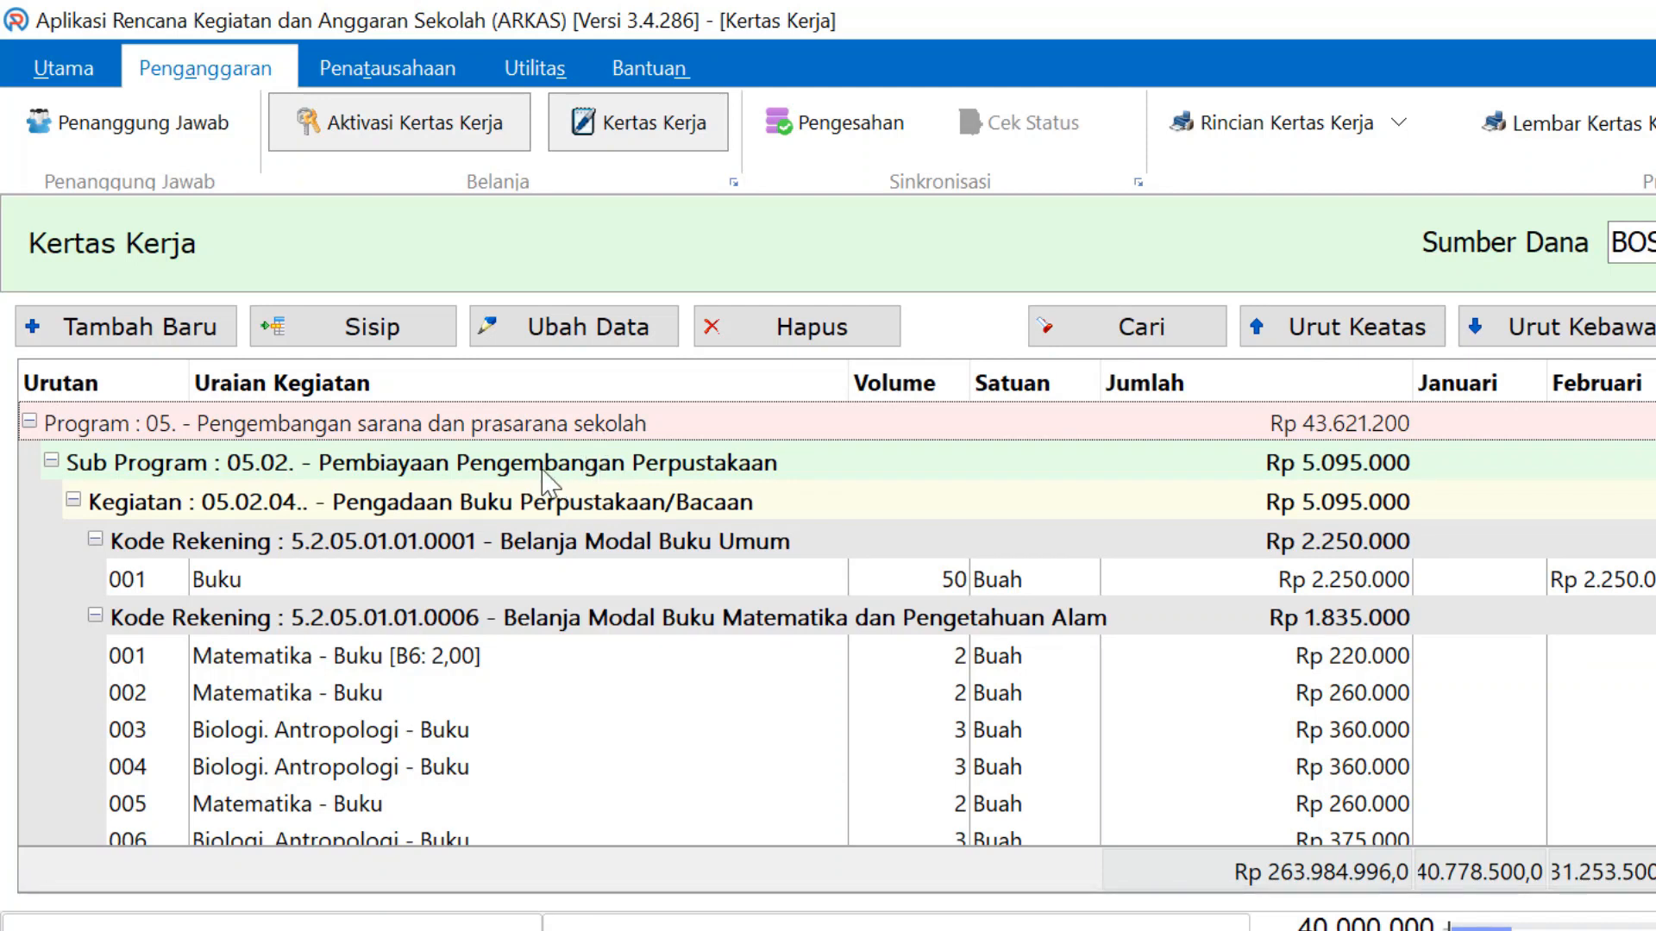
pyautogui.click(418, 341)
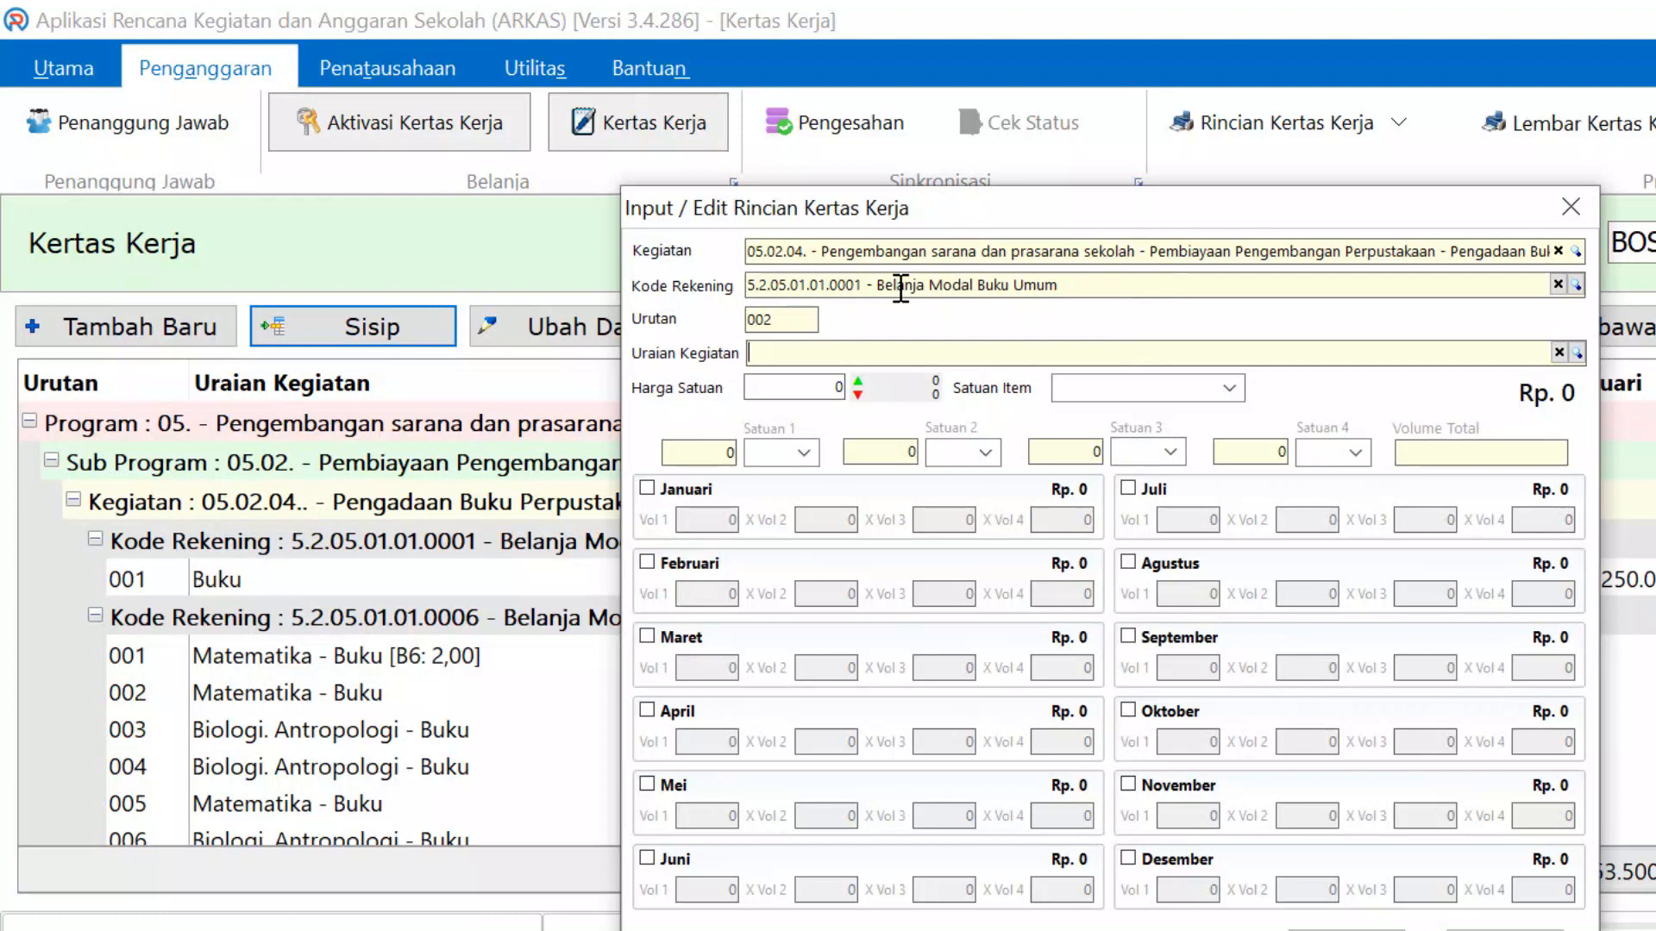
pyautogui.click(1557, 250)
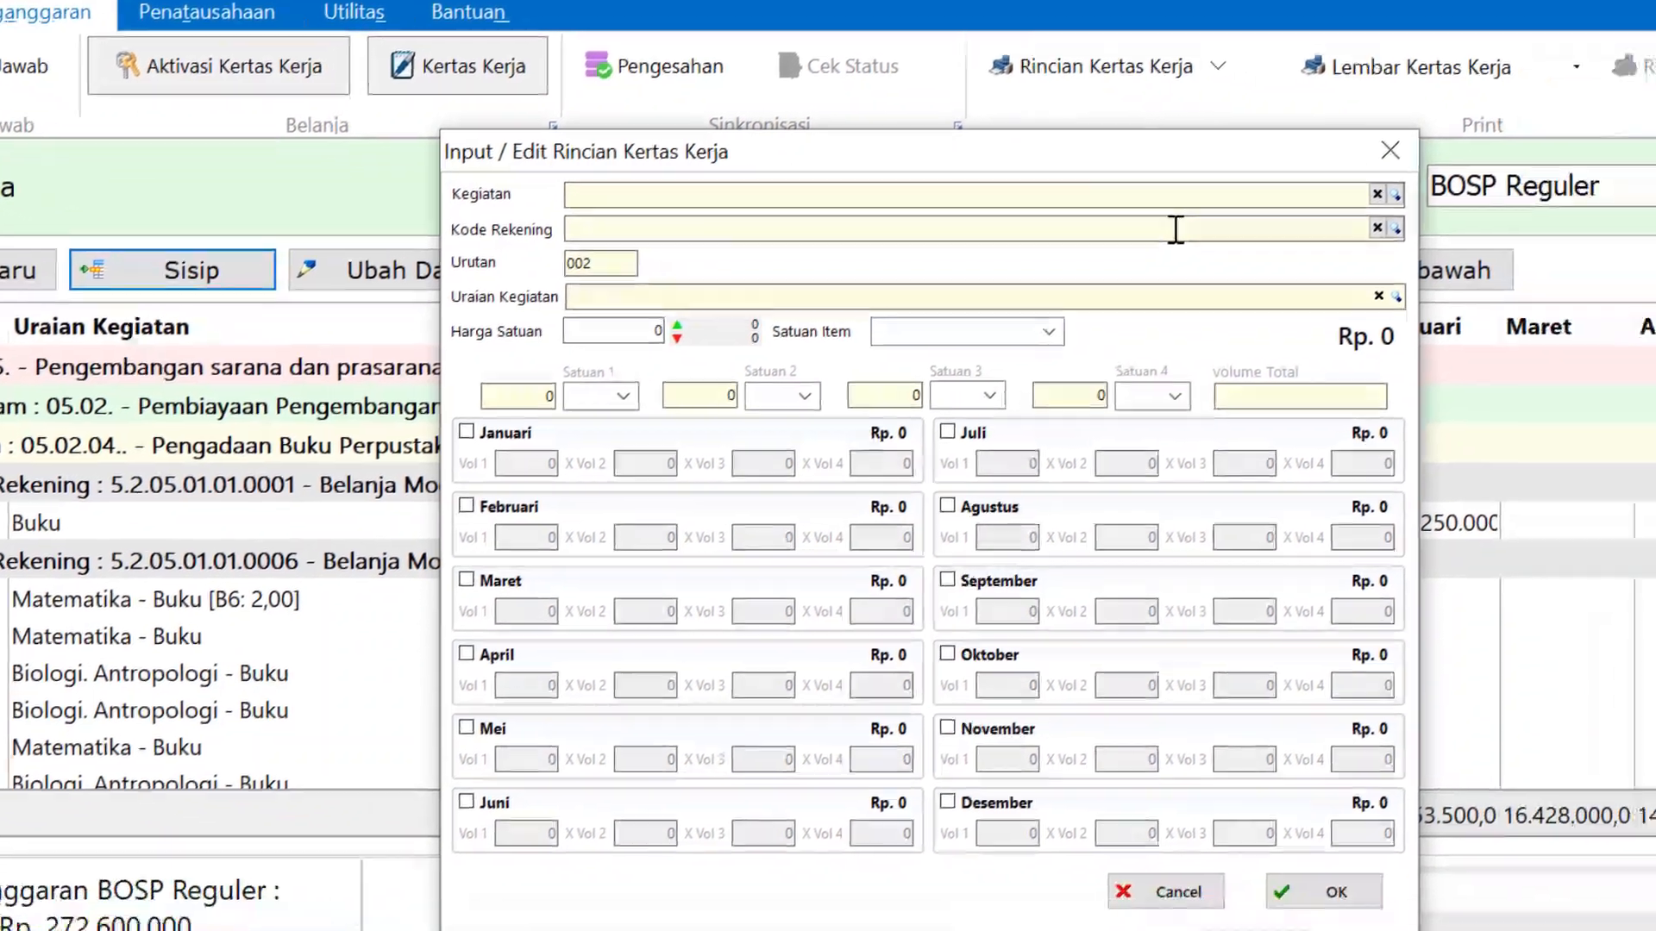
pyautogui.write('le')
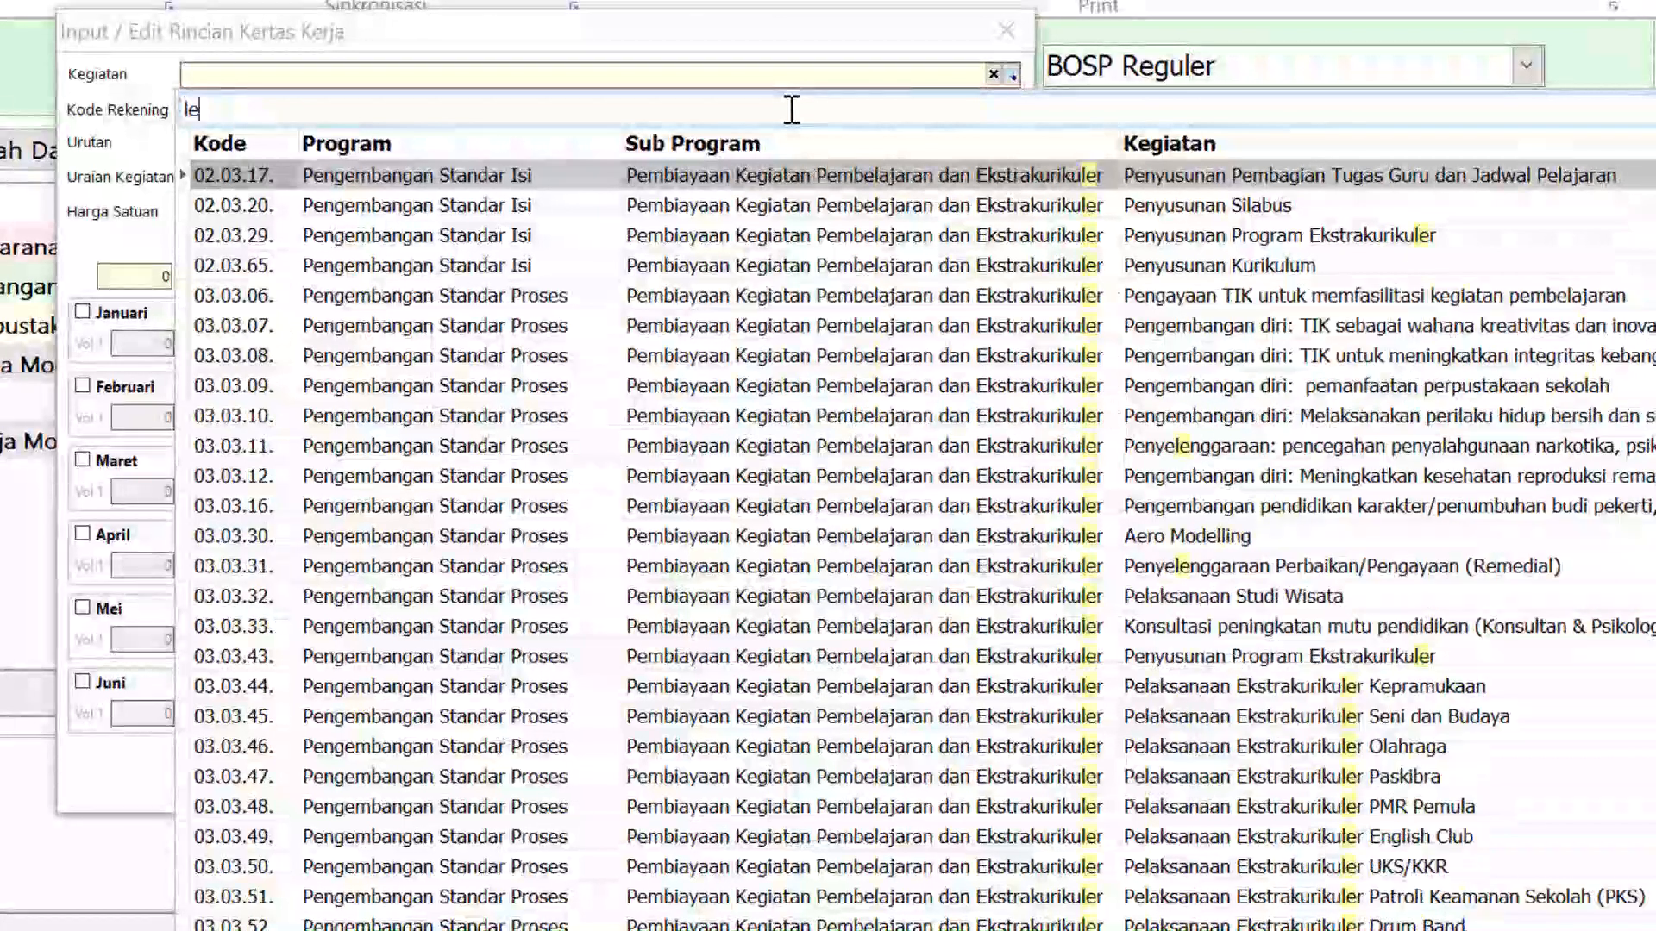
pyautogui.write('mari')
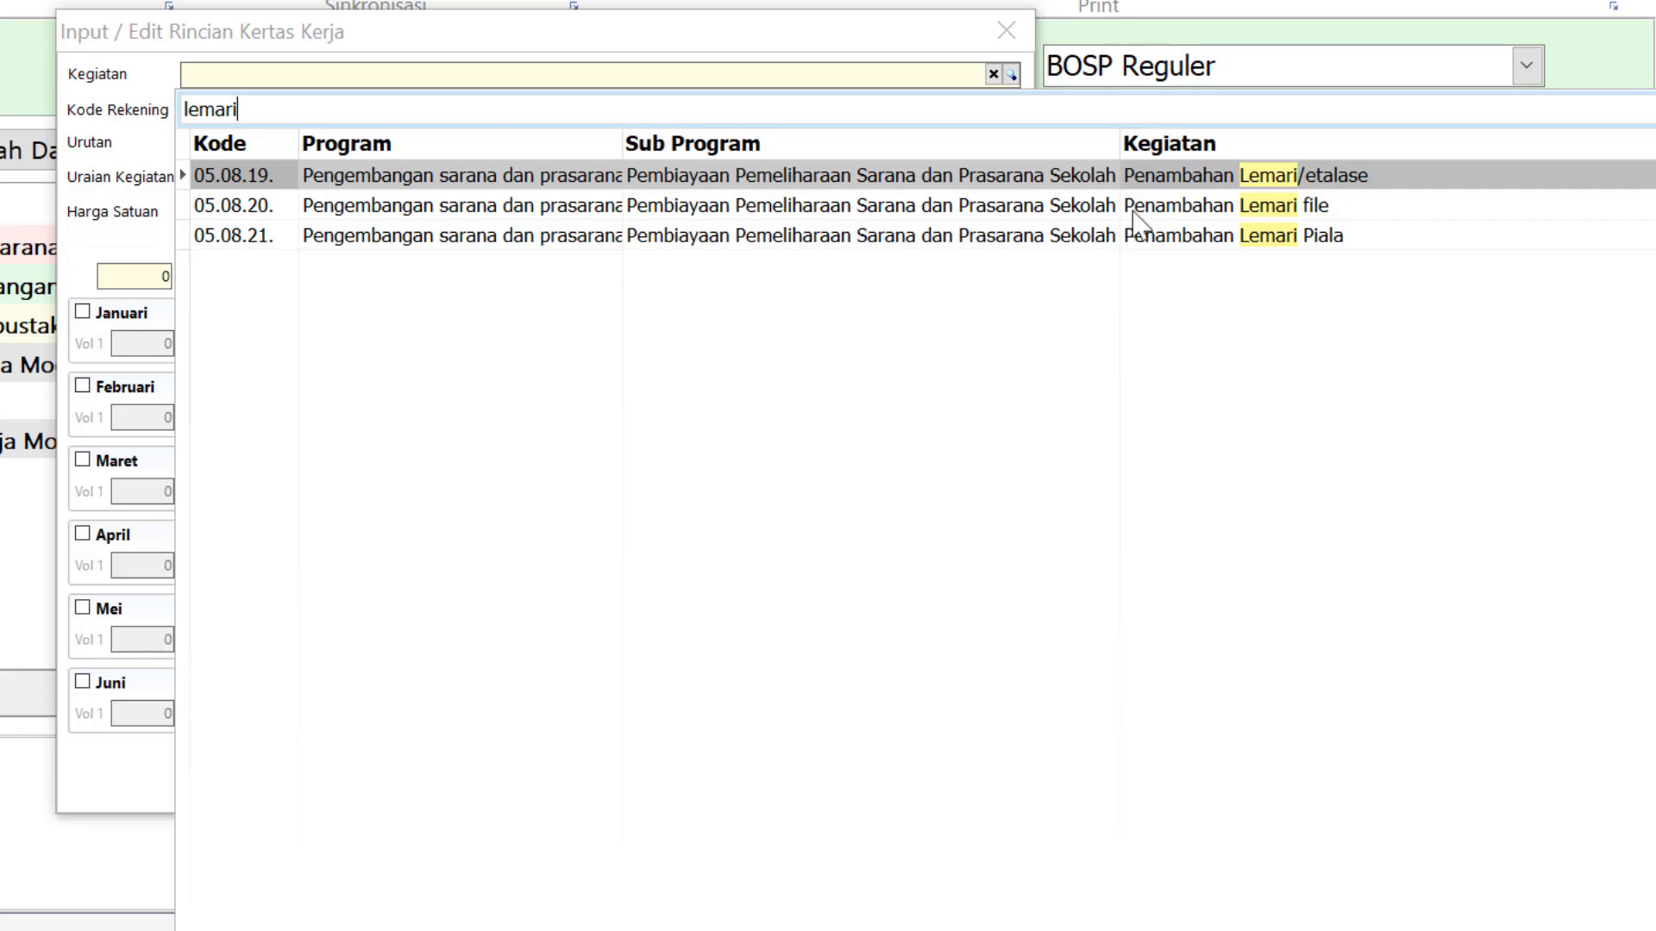
pyautogui.click(1040, 211)
pyautogui.click(1039, 212)
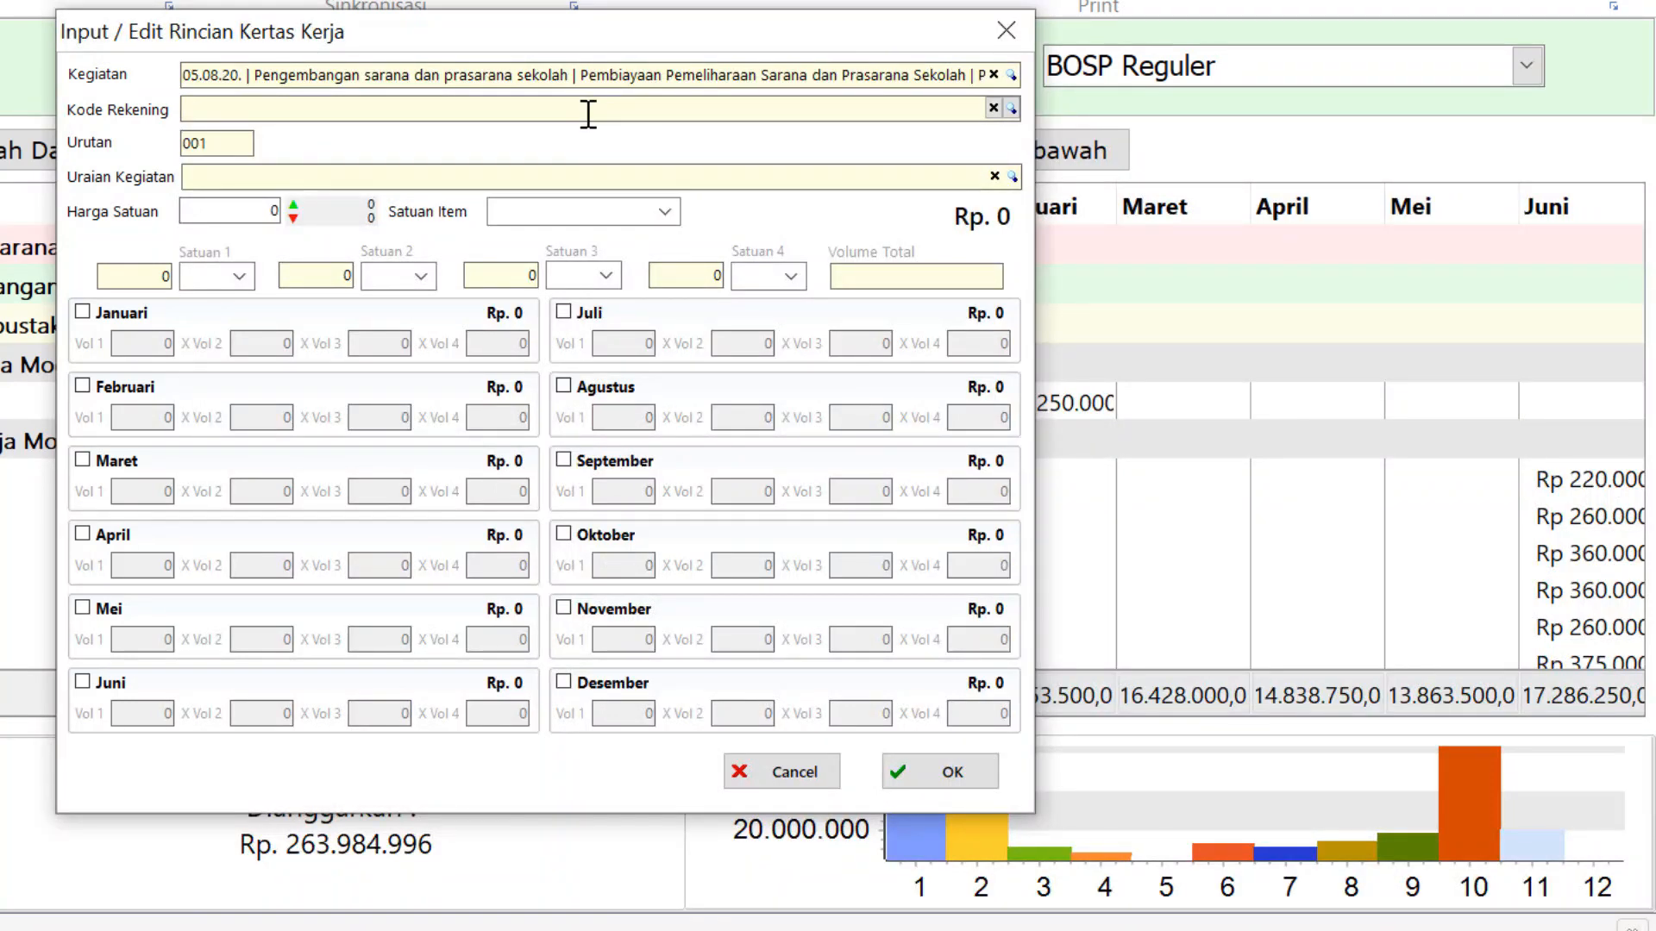
pyautogui.write('lemar')
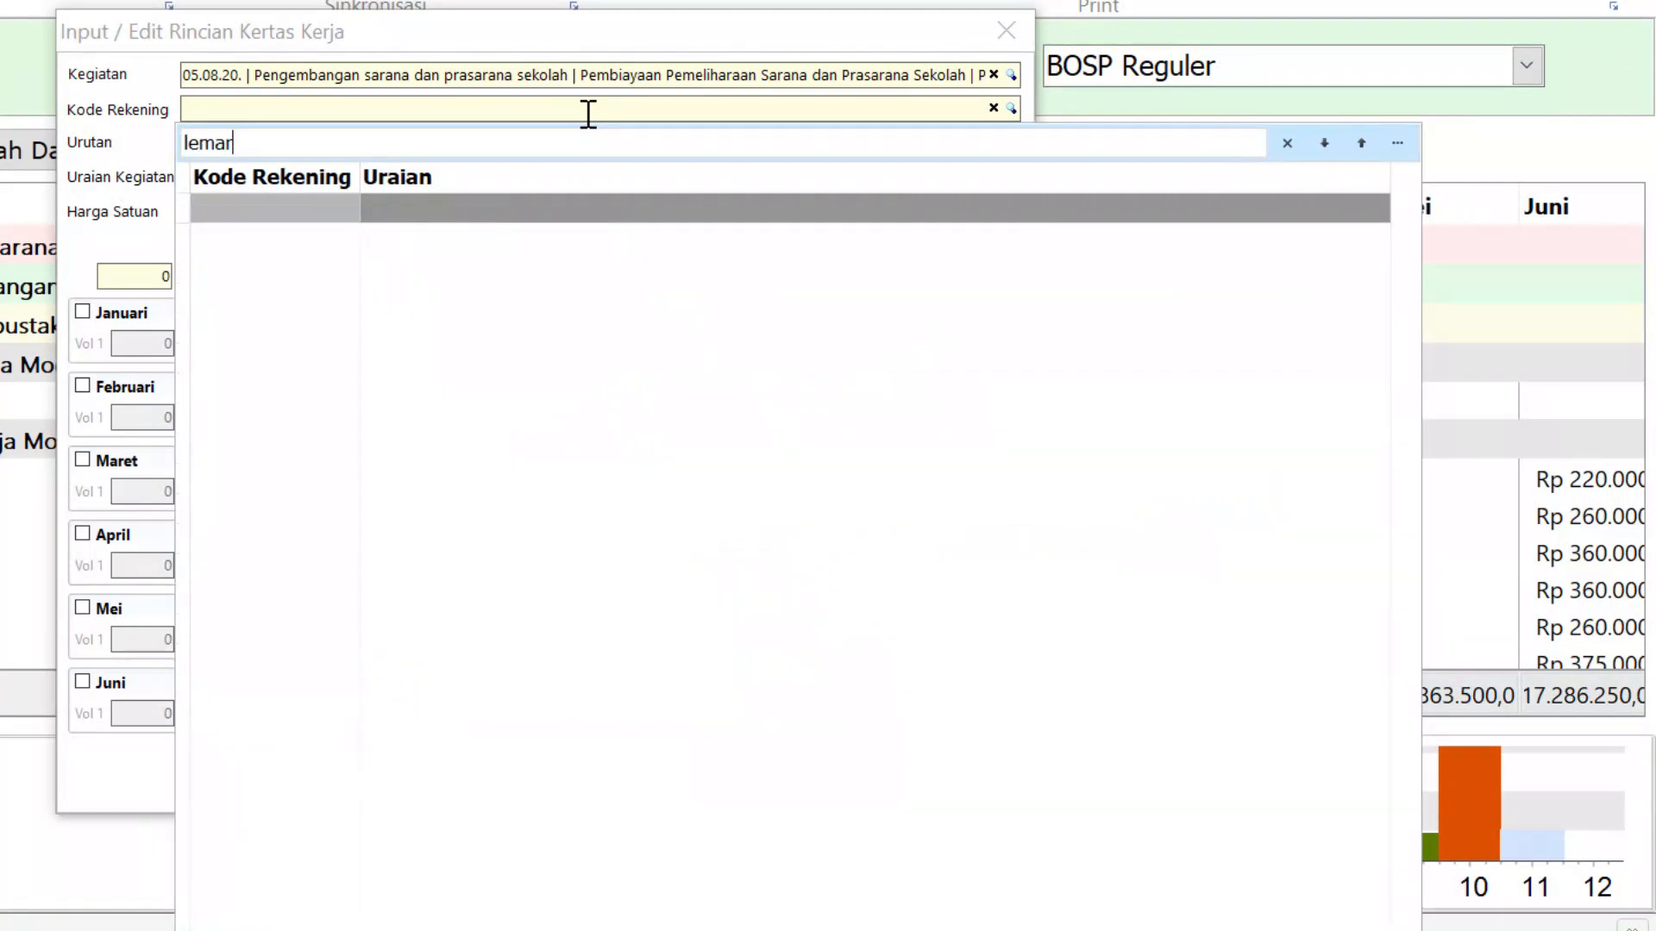
pyautogui.press('BackSpace')
pyautogui.press('BackSpace')
pyautogui.press('BackSpace')
pyautogui.press('BackSpace')
pyautogui.press('BackSpace')
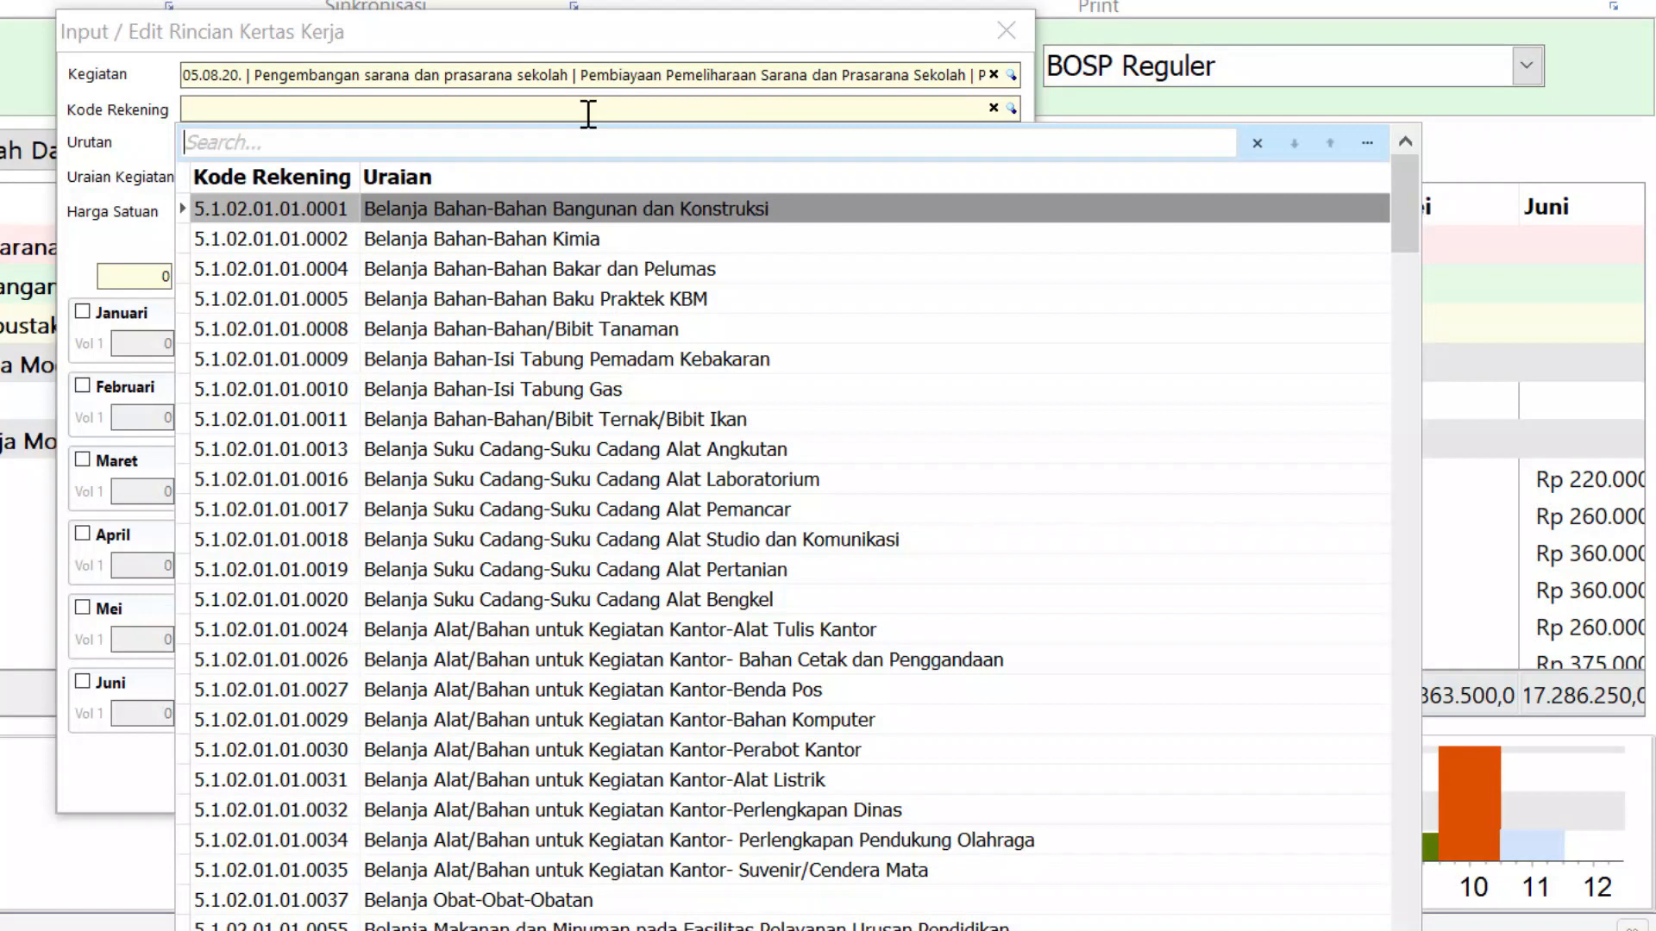
# Step: Set the new entry's Kode Rekening to 5.2.02.05.01.0004 Belanja Modal Alat Penyimpan Perlengkapan Kantor
pyautogui.write('modal')
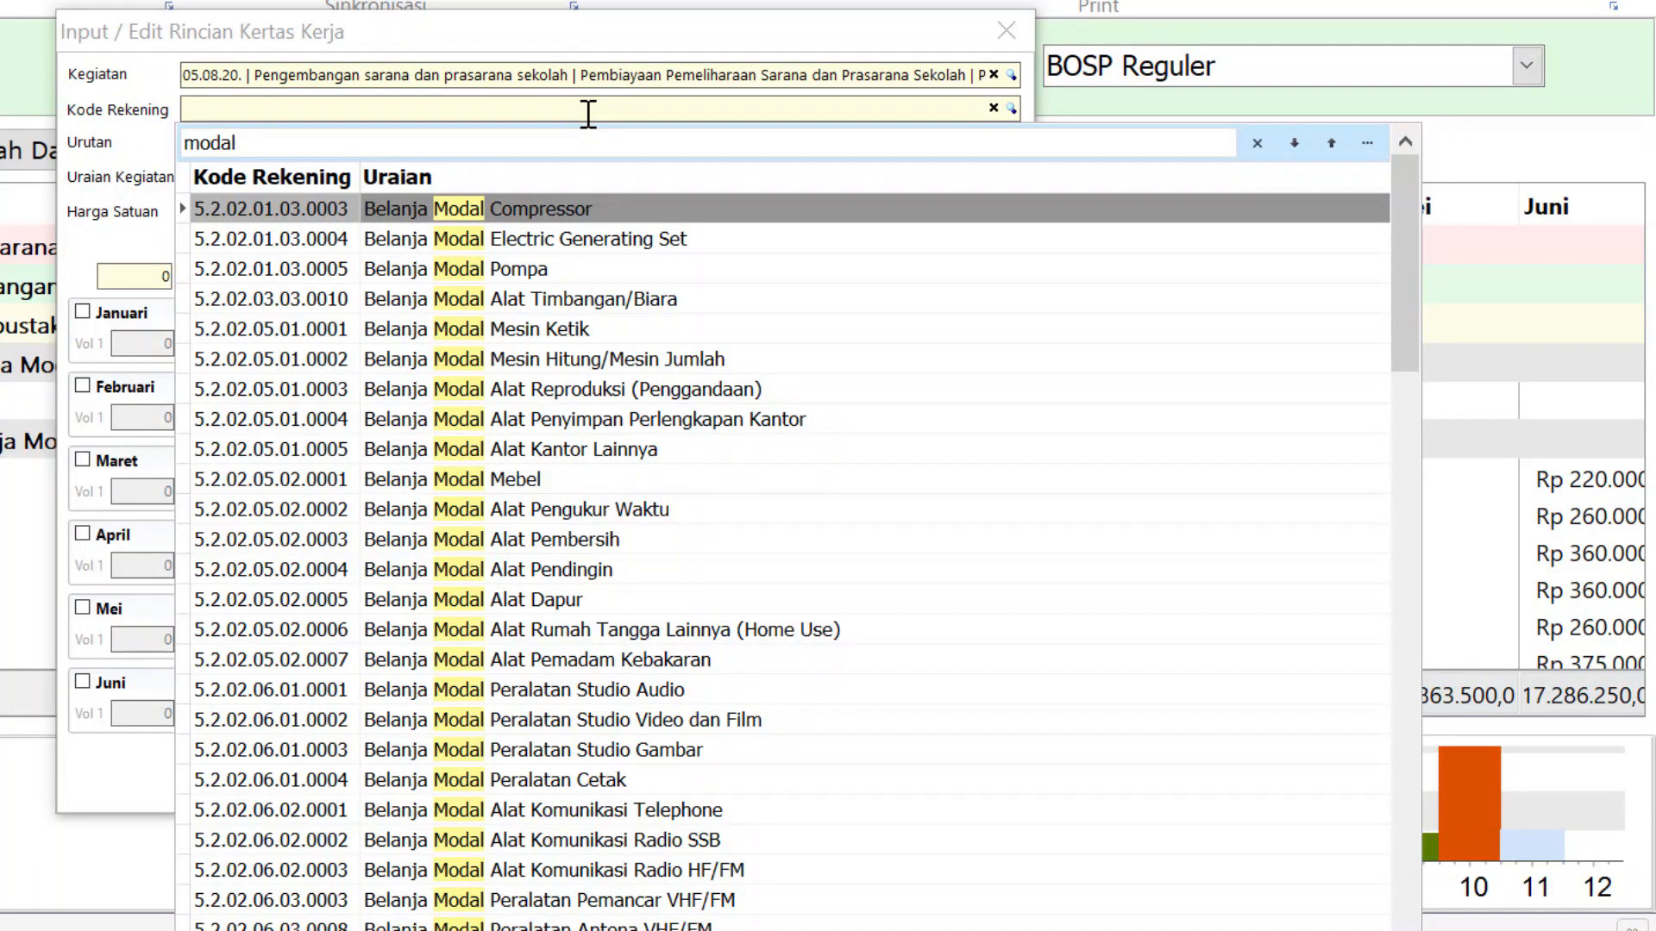
pyautogui.press('Down')
pyautogui.press('Down')
pyautogui.press('Down')
pyautogui.press('Down')
pyautogui.press('Down')
pyautogui.press('Down')
pyautogui.press('Down')
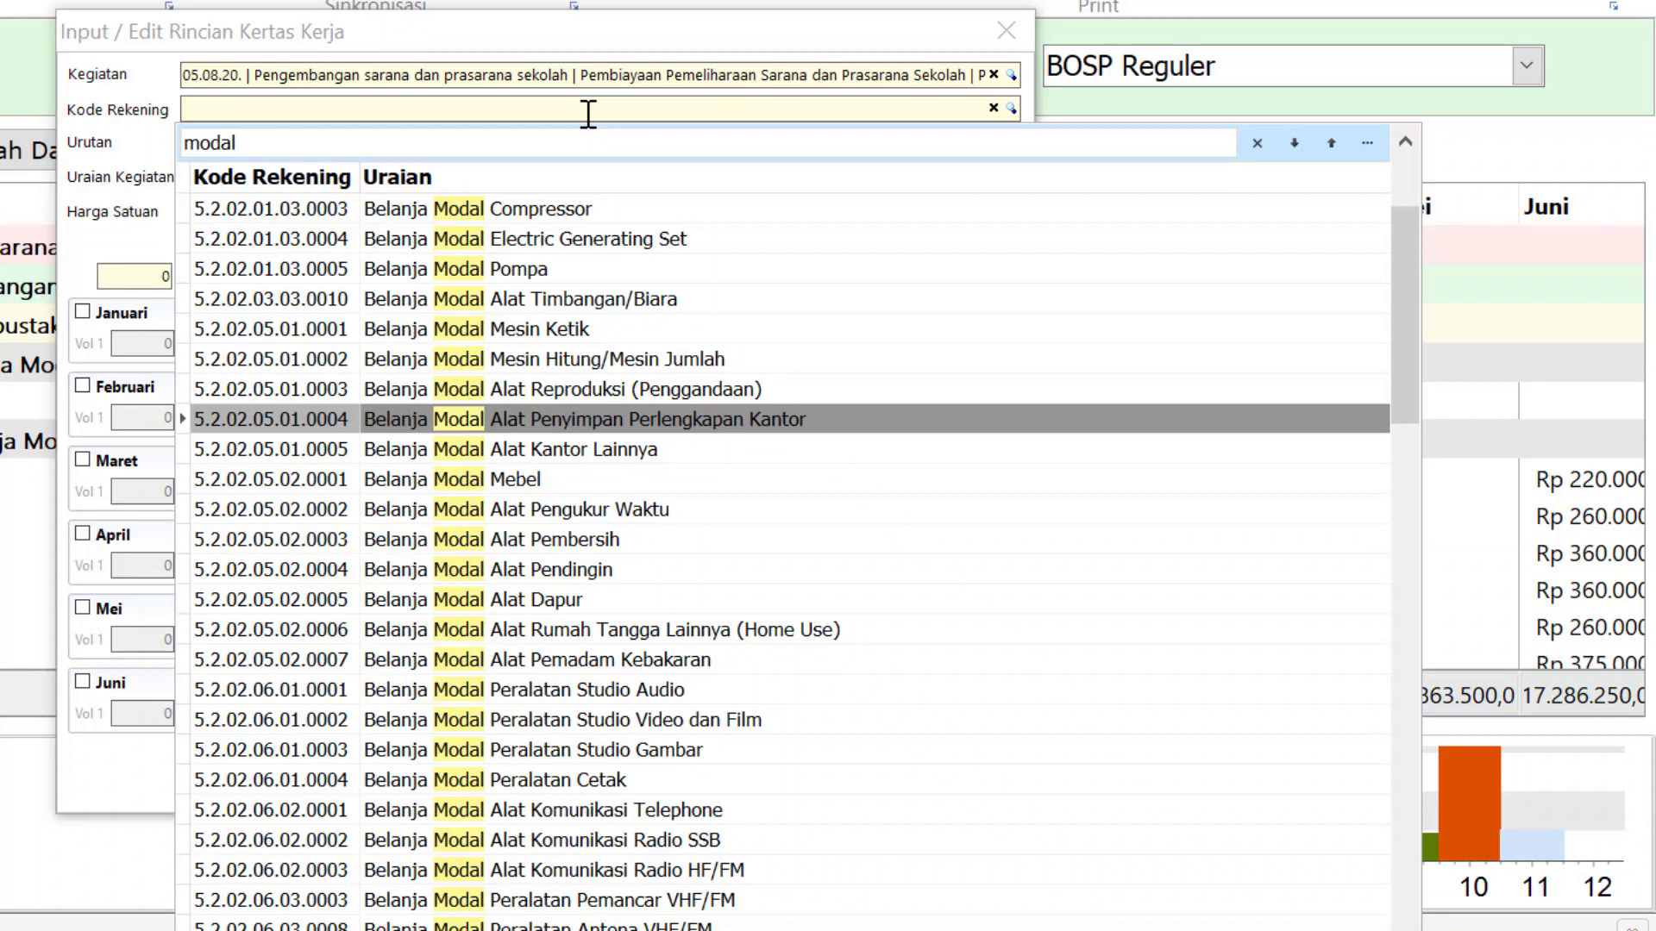
pyautogui.press('Return')
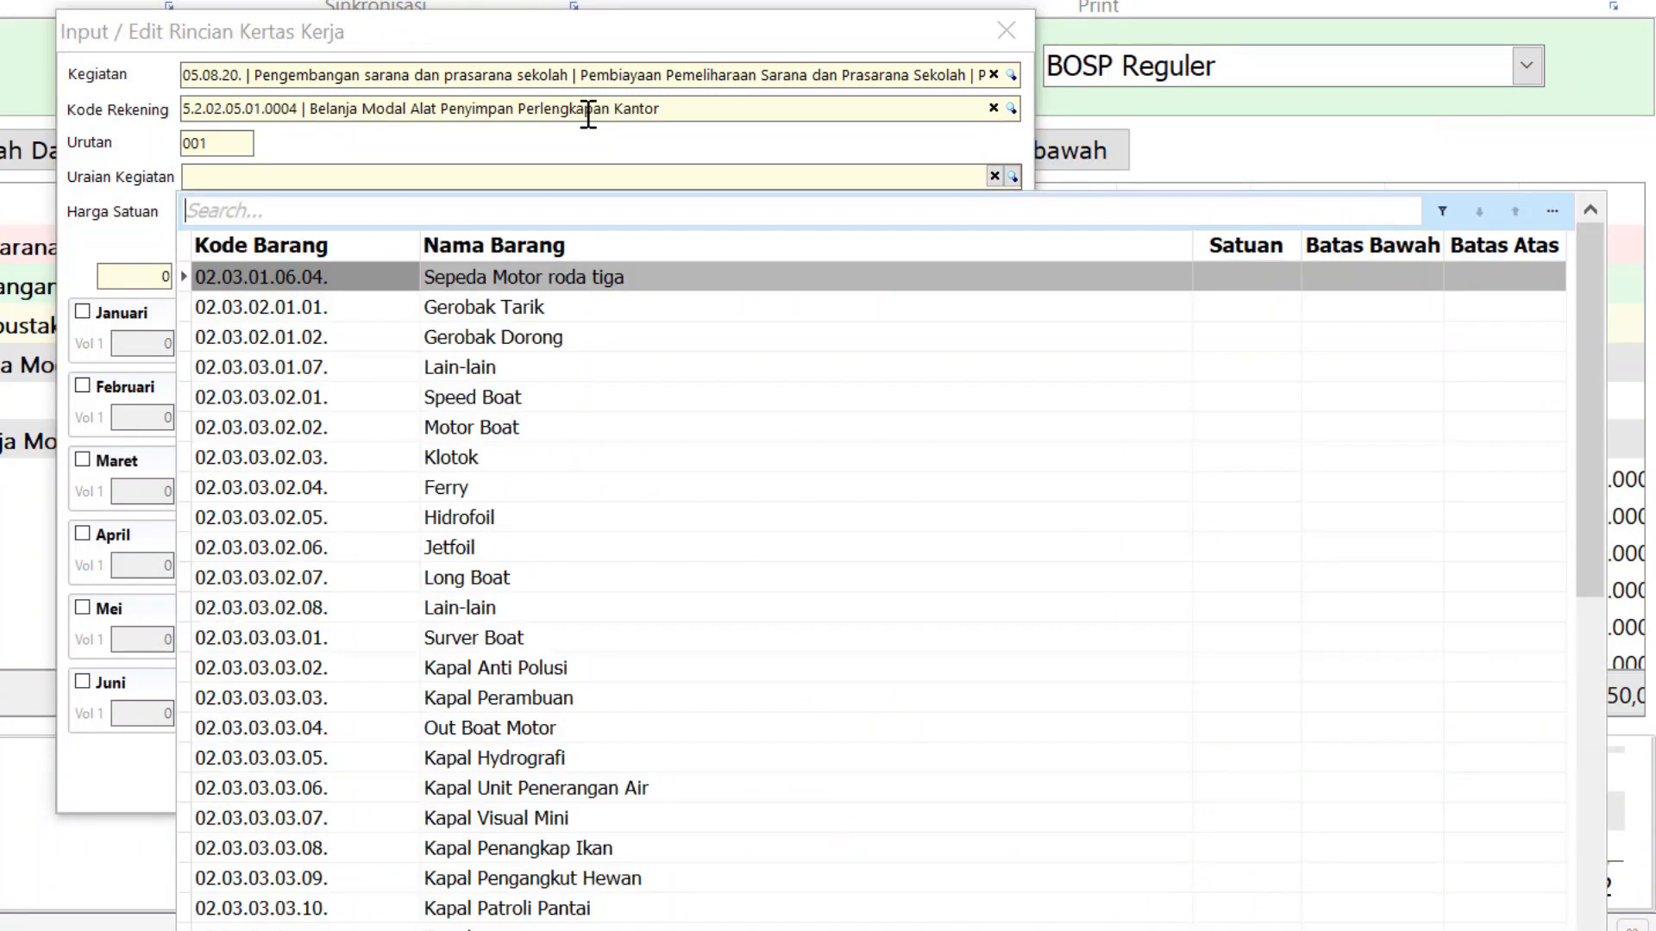
# Step: Choose Lemari Besi/Metal (02.06.01.04.01) as the entry's Uraian Kegiatan and set its Harga Satuan to 4.615.004
pyautogui.write('l')
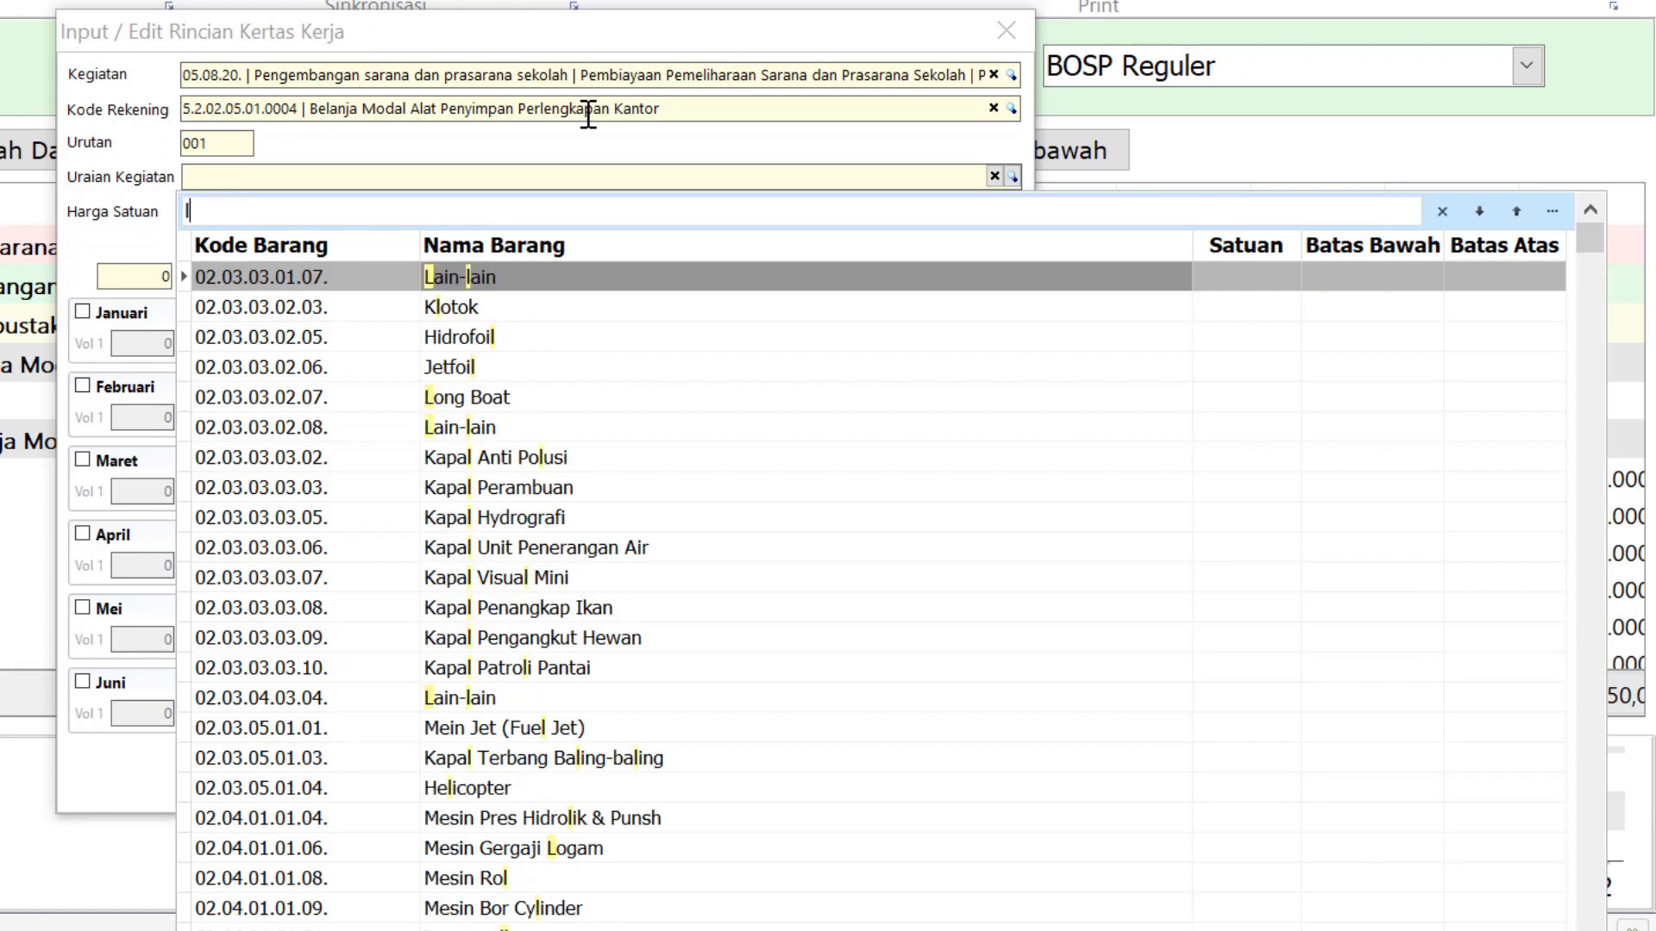
pyautogui.write('ema')
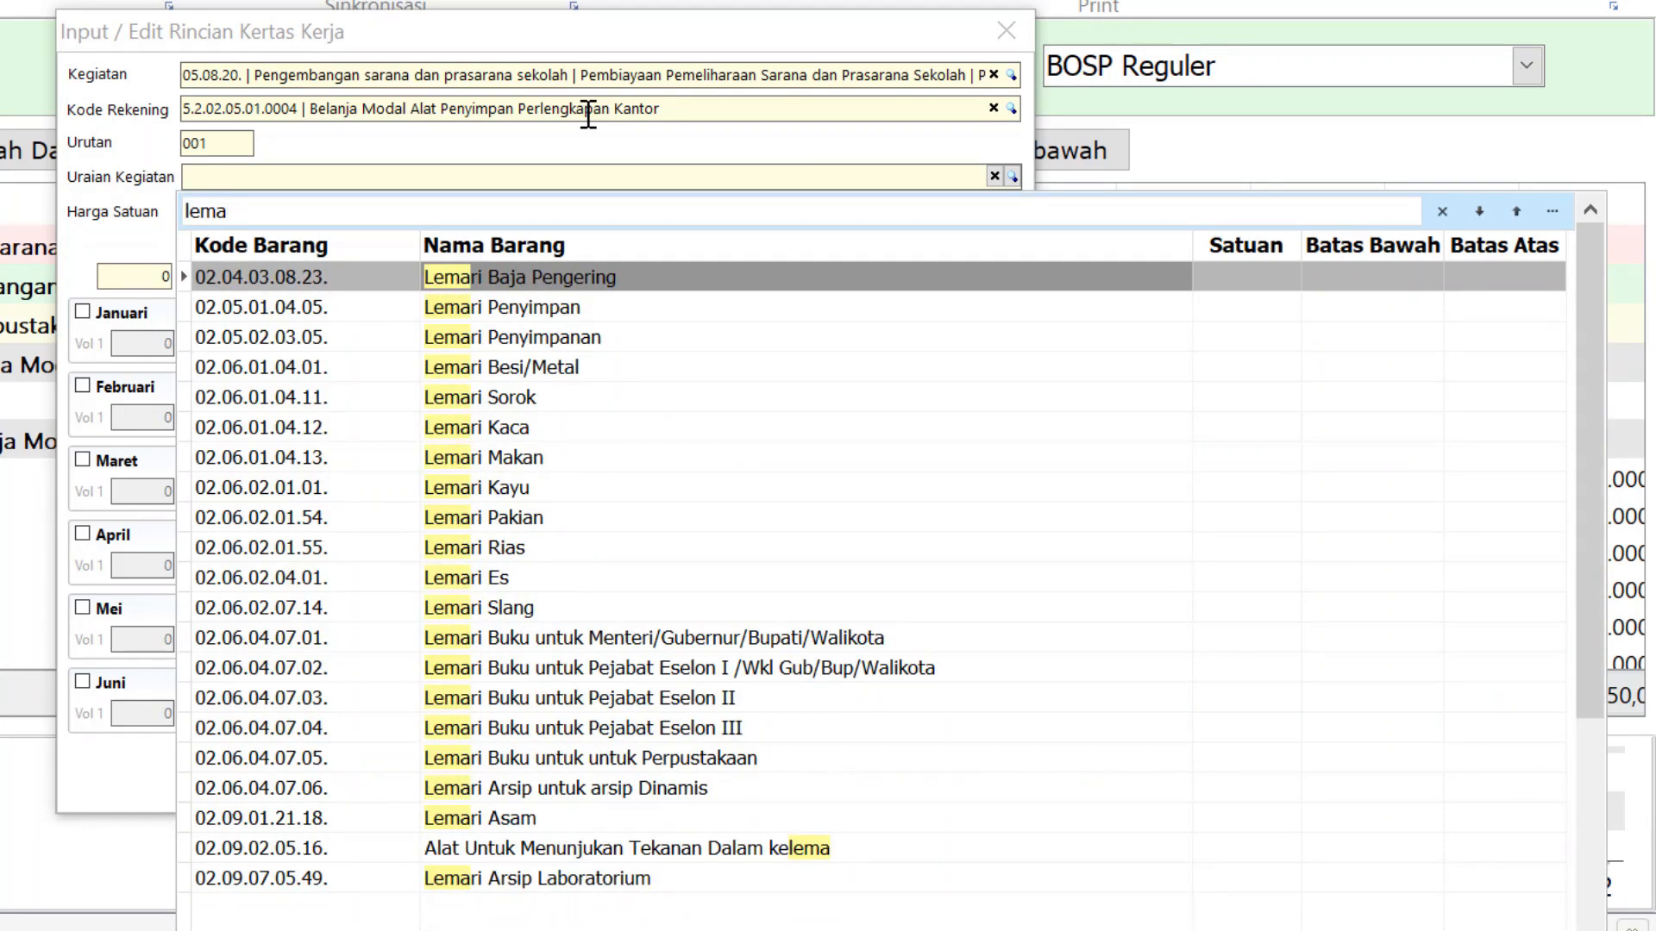
pyautogui.press('Down')
pyautogui.press('Down')
pyautogui.press('Down')
pyautogui.press('Down')
pyautogui.press('Down')
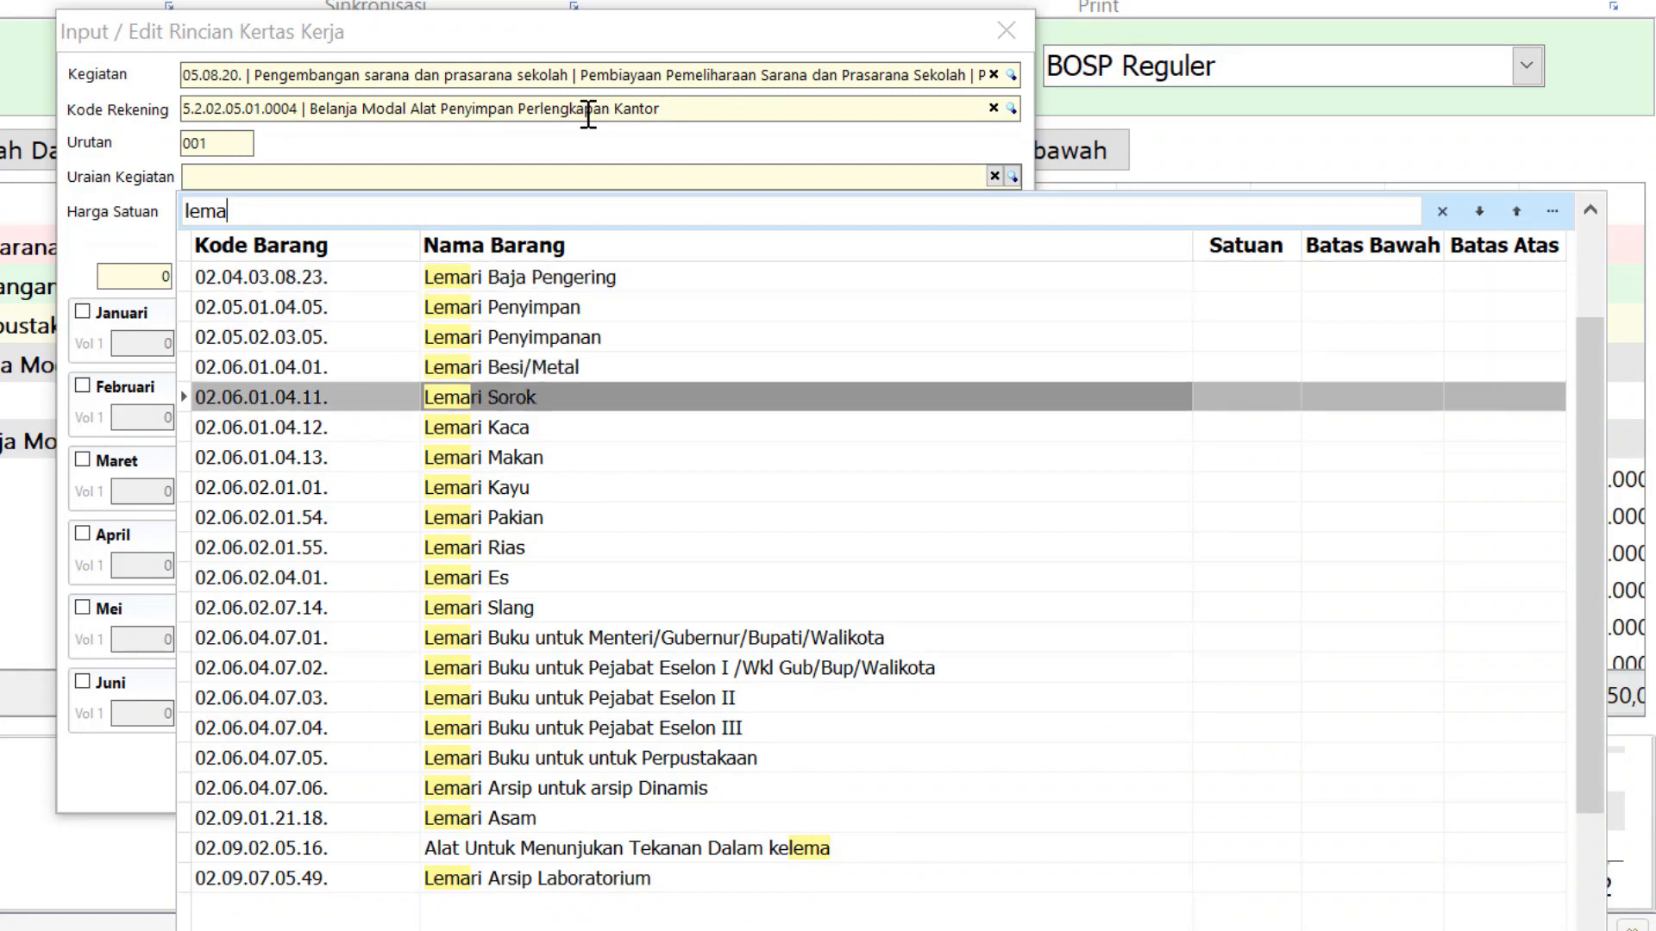
pyautogui.press('Up')
pyautogui.press('Up')
pyautogui.press('Up')
pyautogui.press('Down')
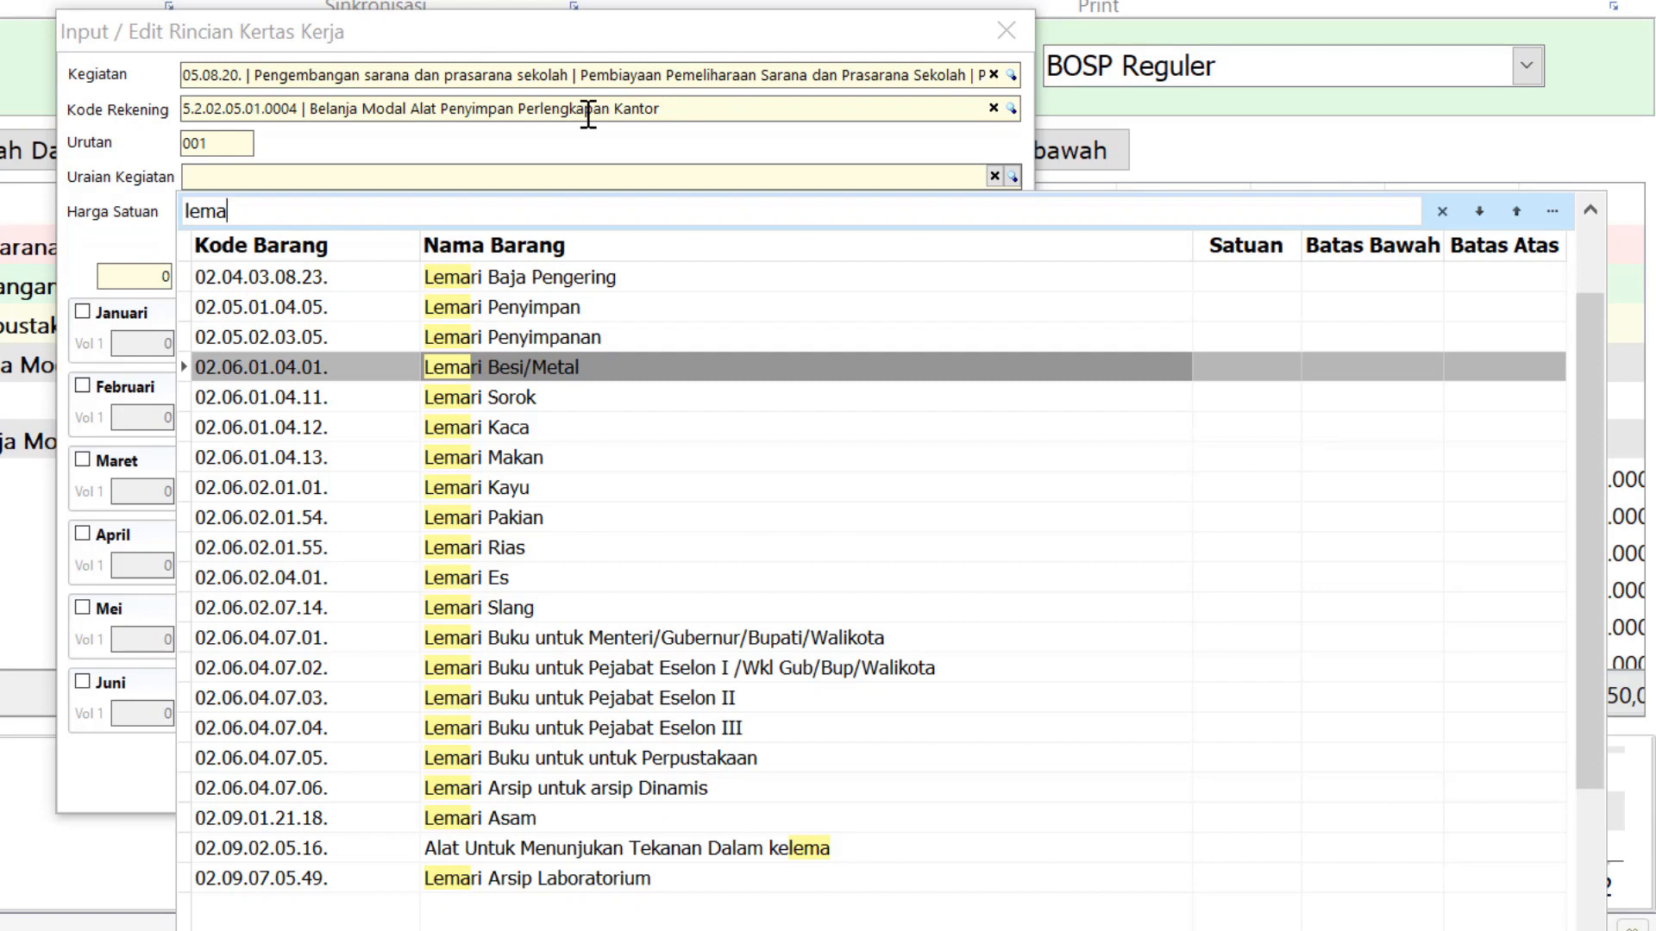
pyautogui.click(507, 339)
pyautogui.click(498, 377)
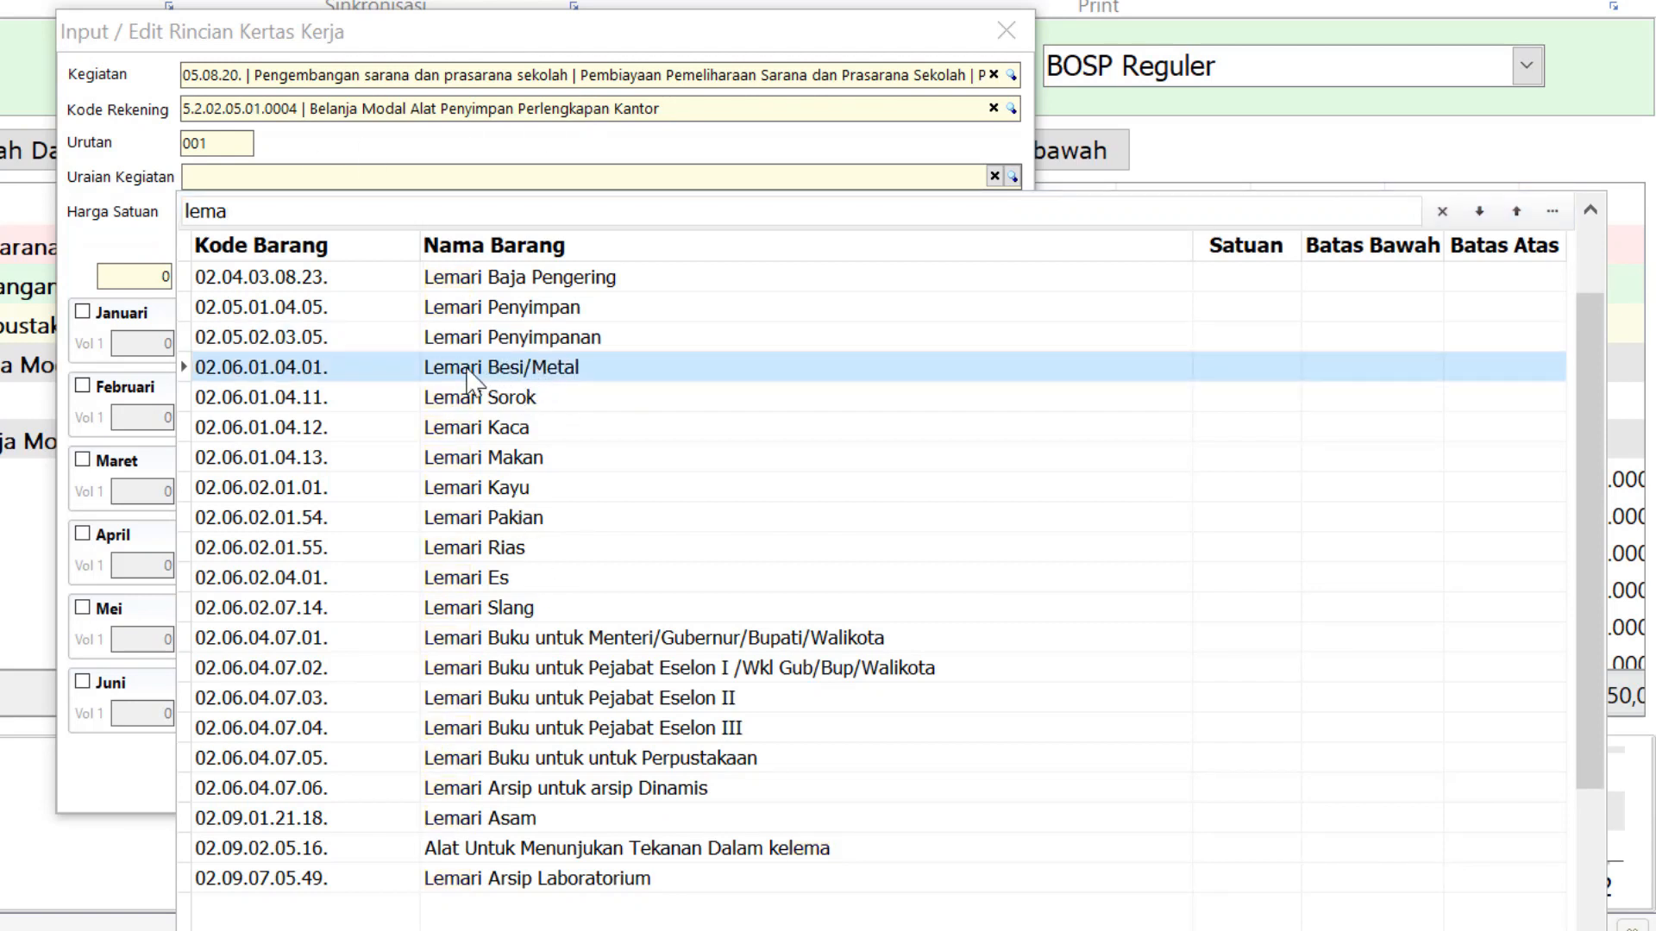
pyautogui.doubleClick(468, 373)
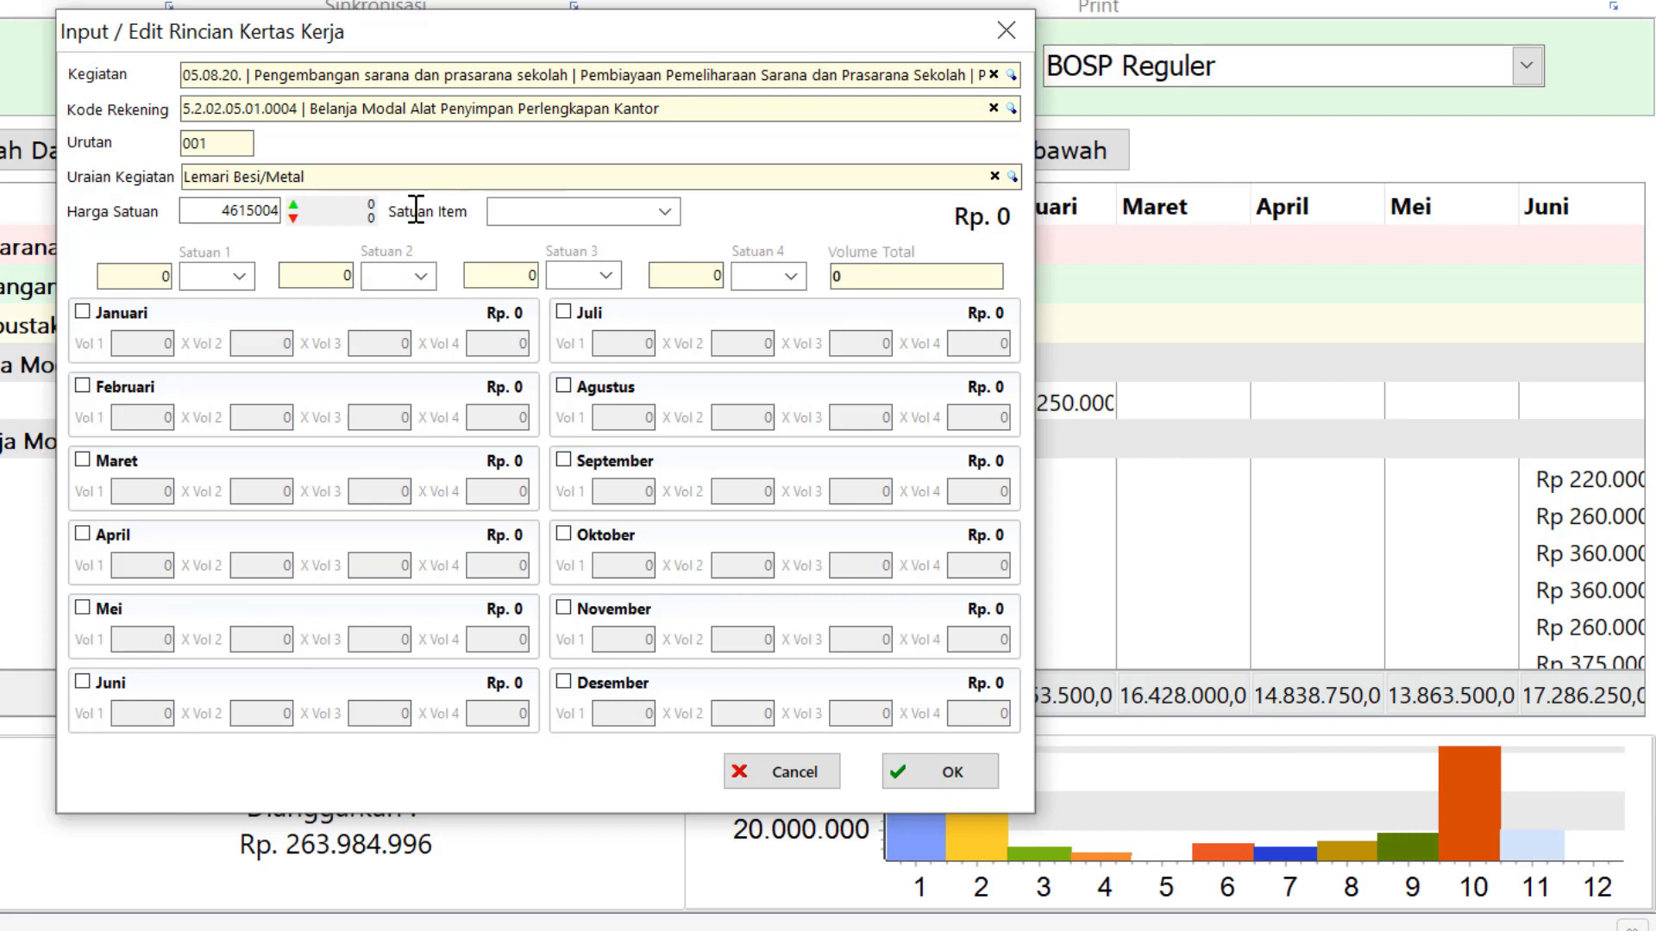
# Step: Set the Lemari Besi/Metal entry's unit to Buah, schedule a Vol 1 quantity of 1 in Februari, and save the entry
pyautogui.click(672, 219)
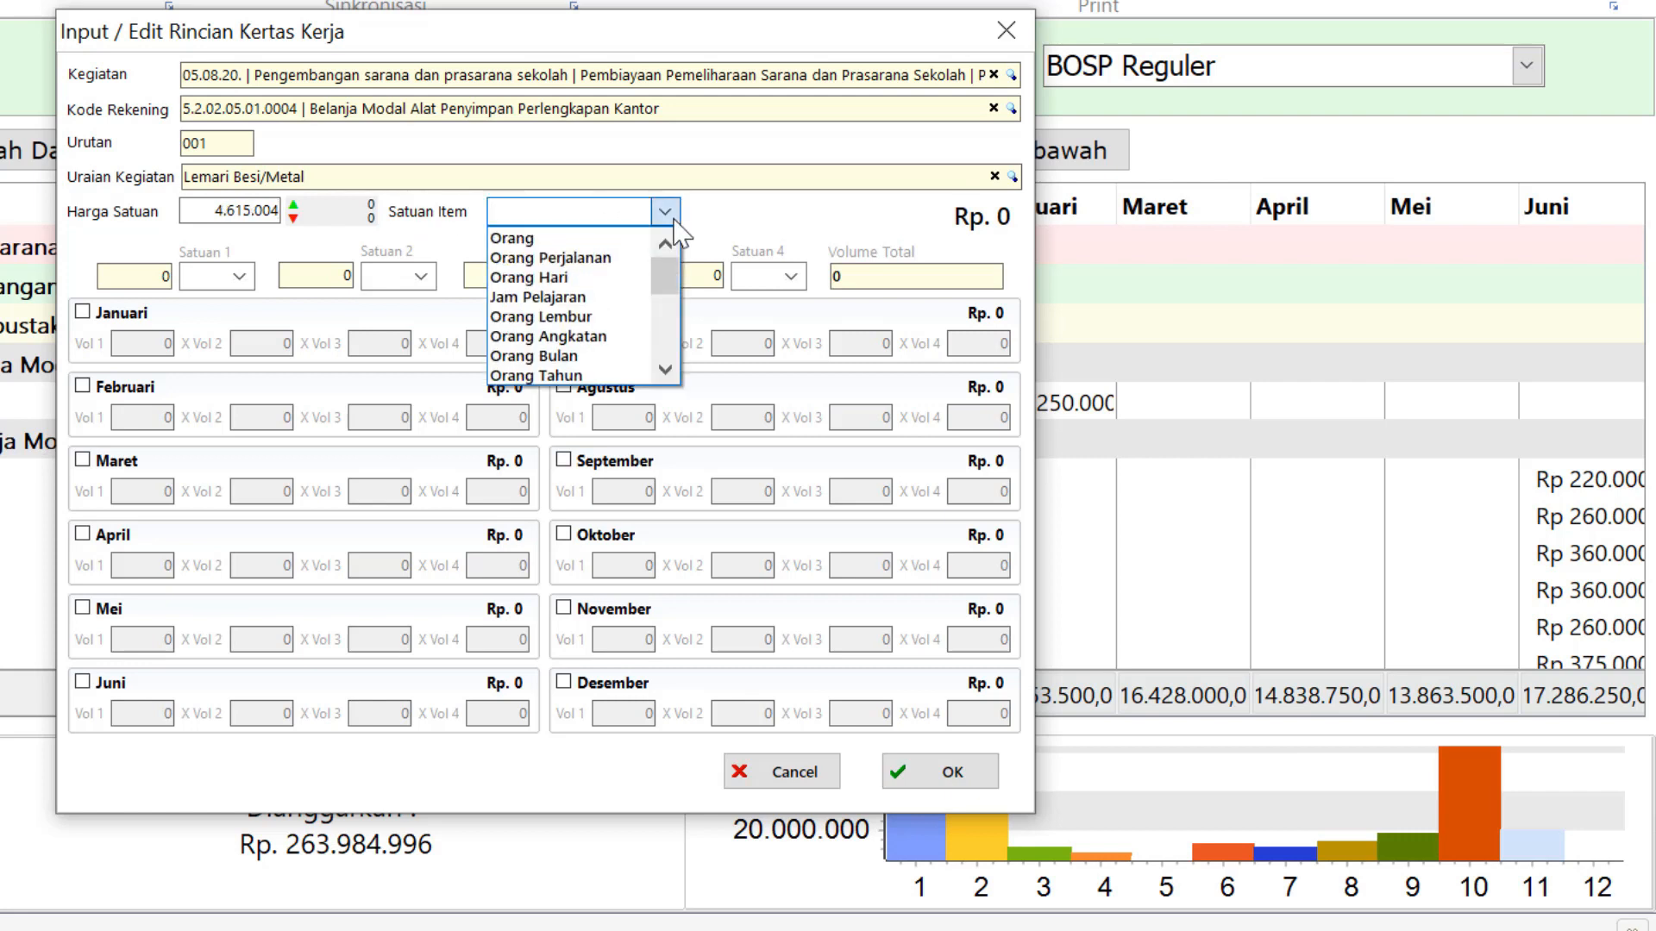
pyautogui.moveTo(672, 278); pyautogui.dragTo(679, 335)
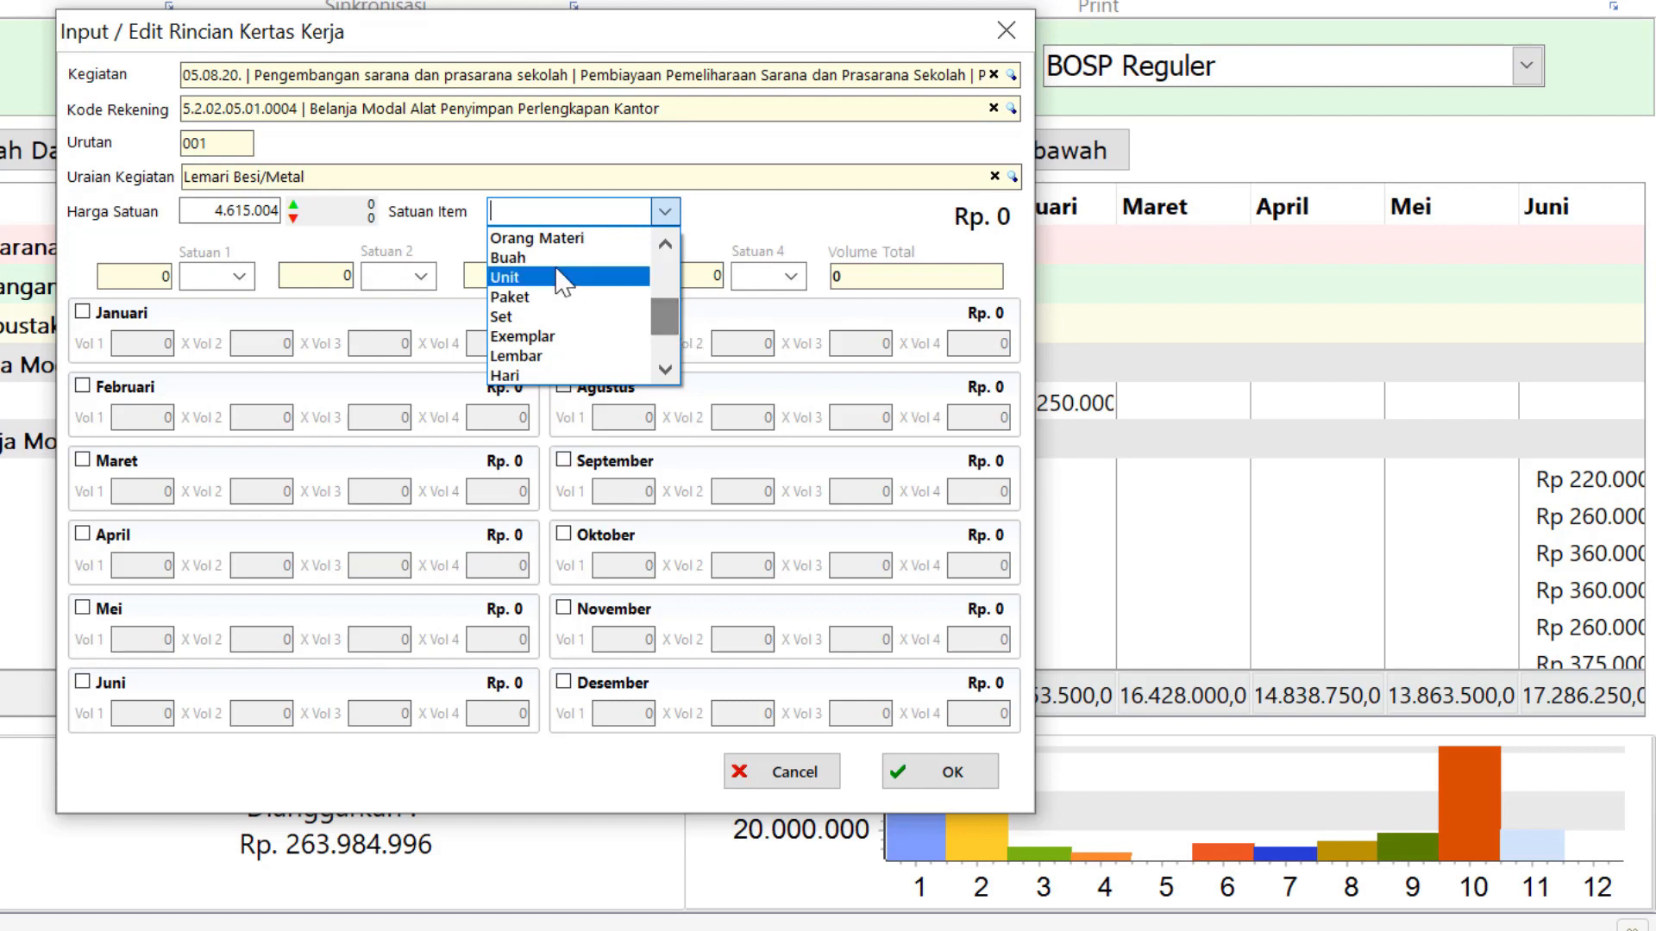
pyautogui.click(517, 257)
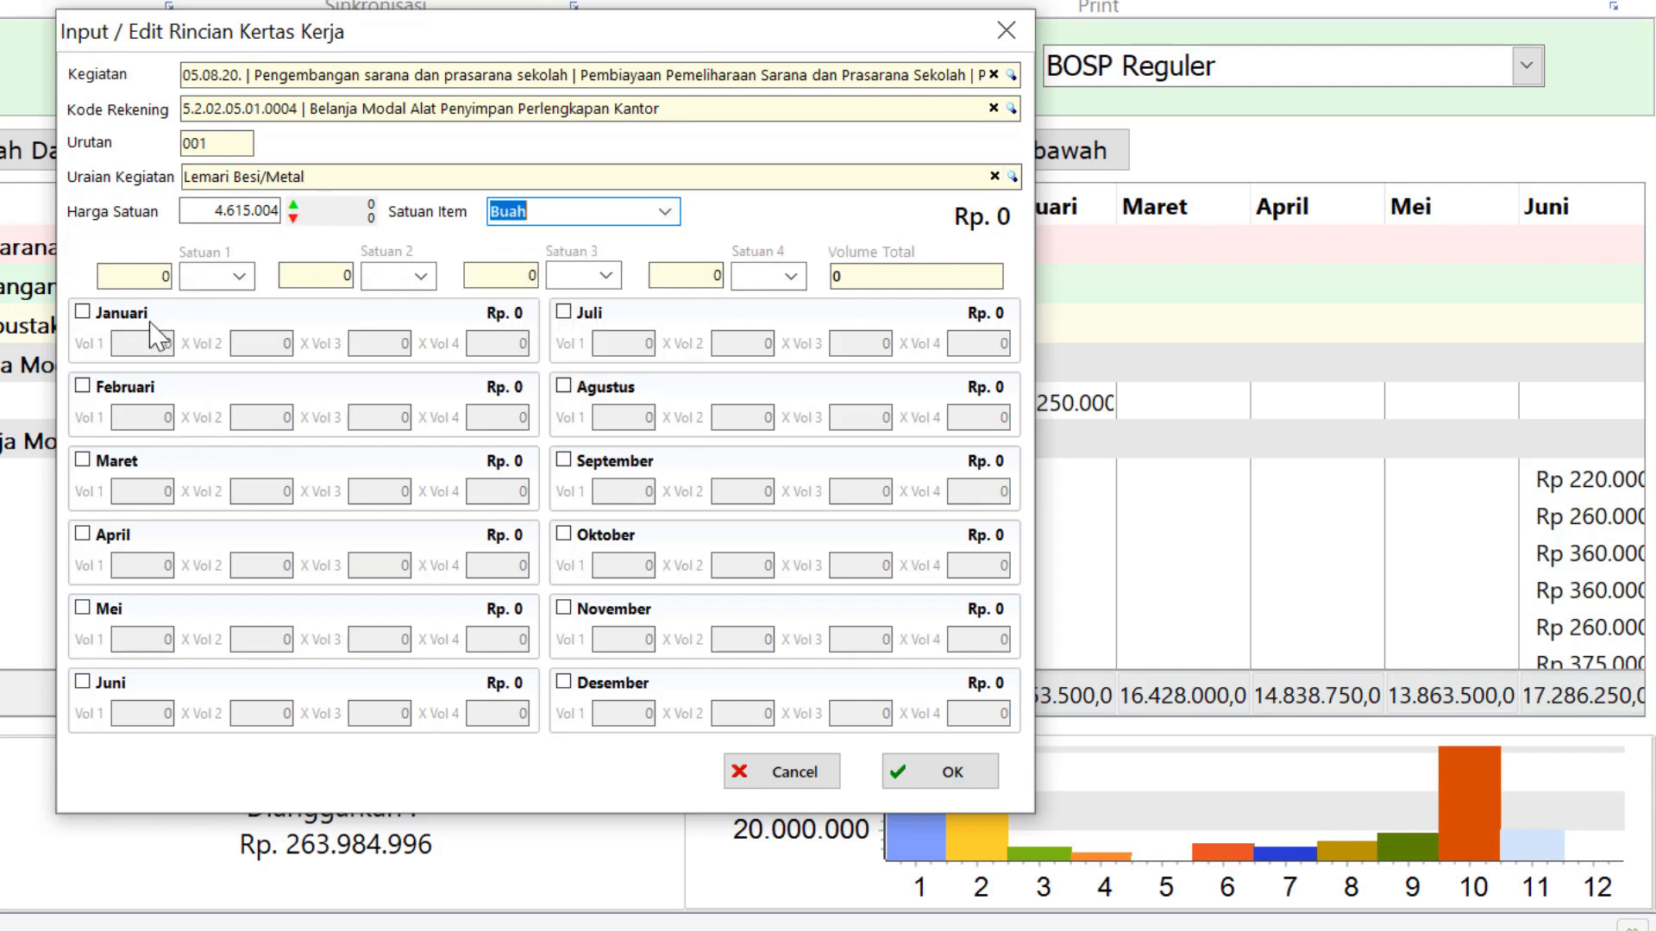
pyautogui.click(83, 388)
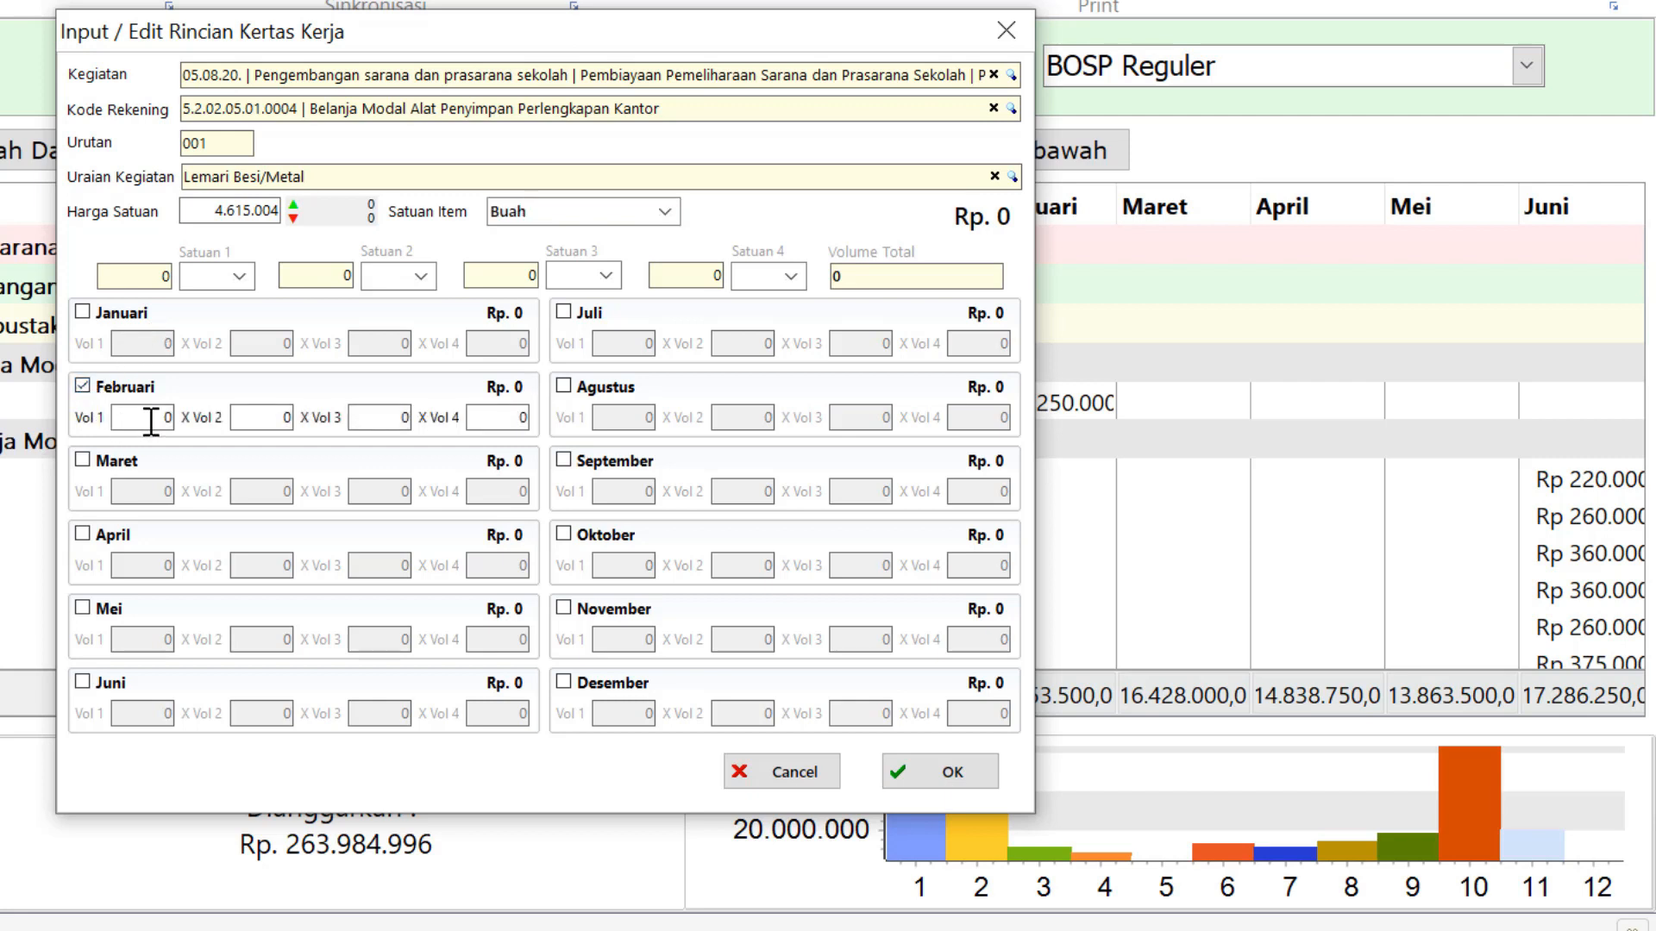
pyautogui.click(509, 417)
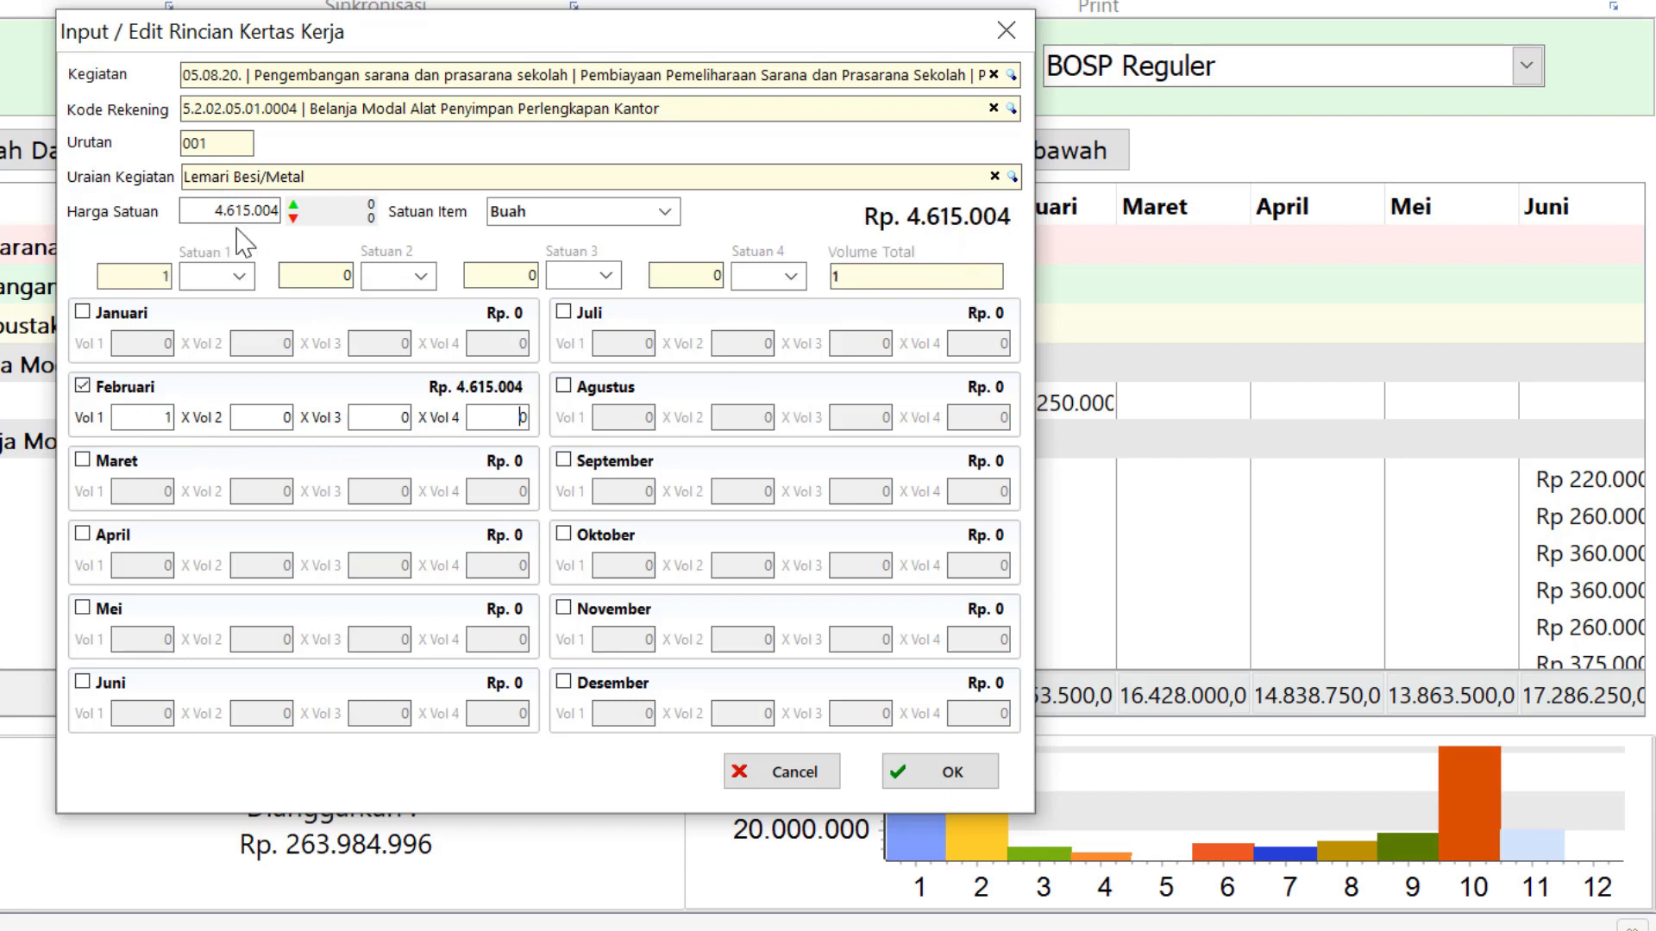
pyautogui.click(977, 774)
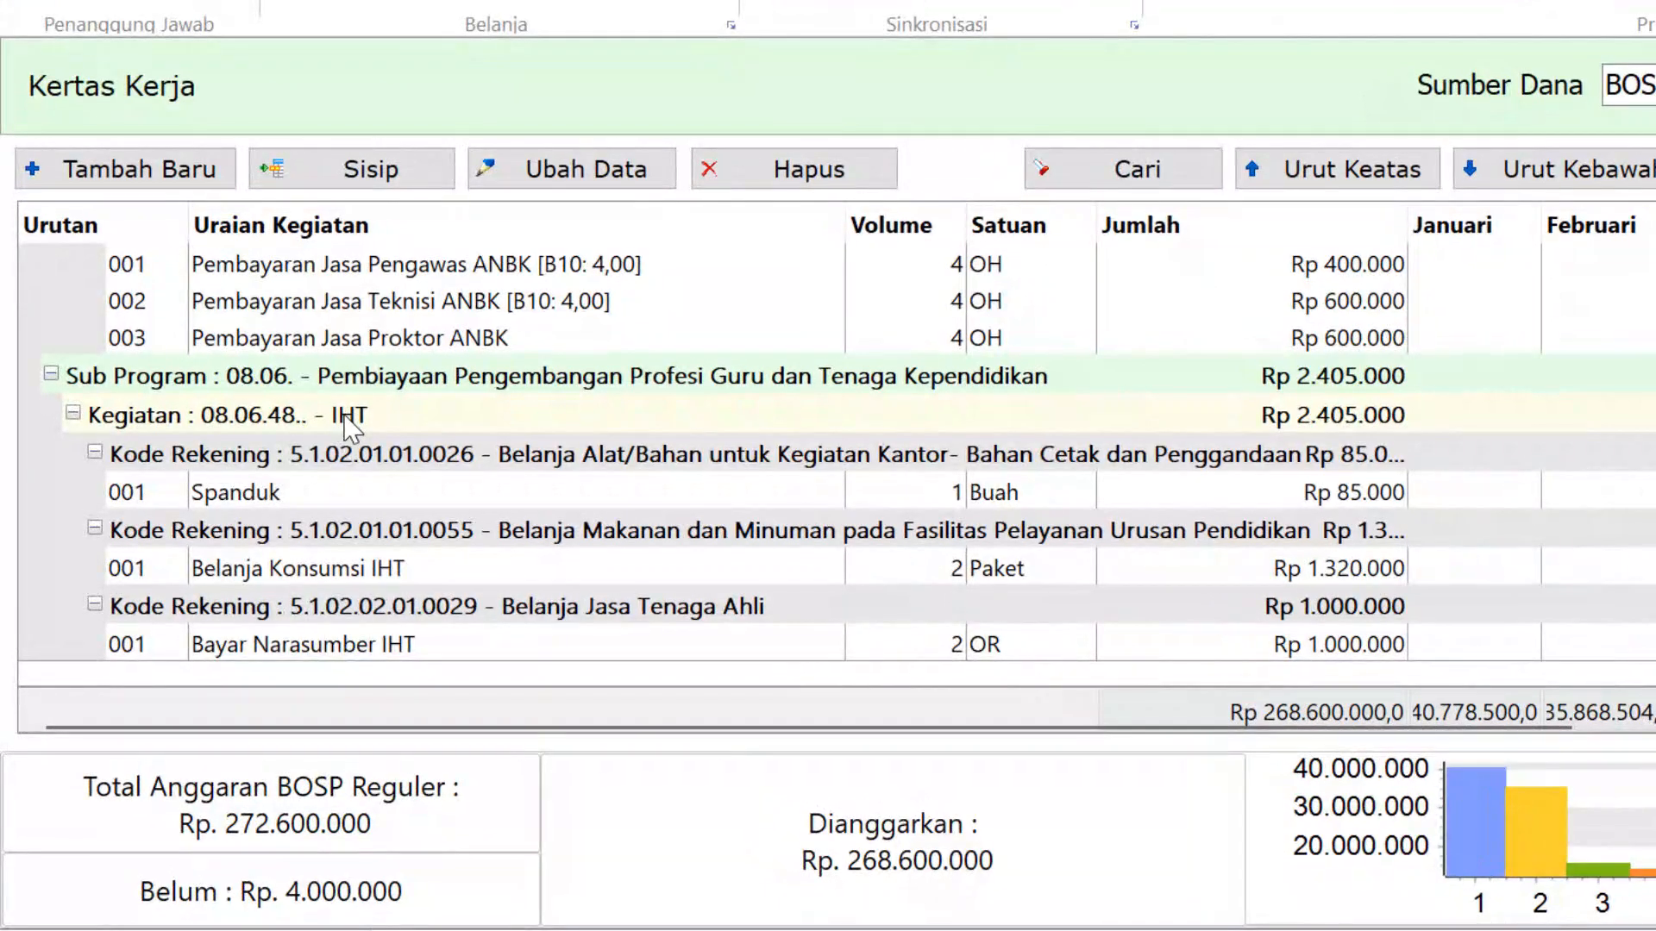
pyautogui.click(345, 415)
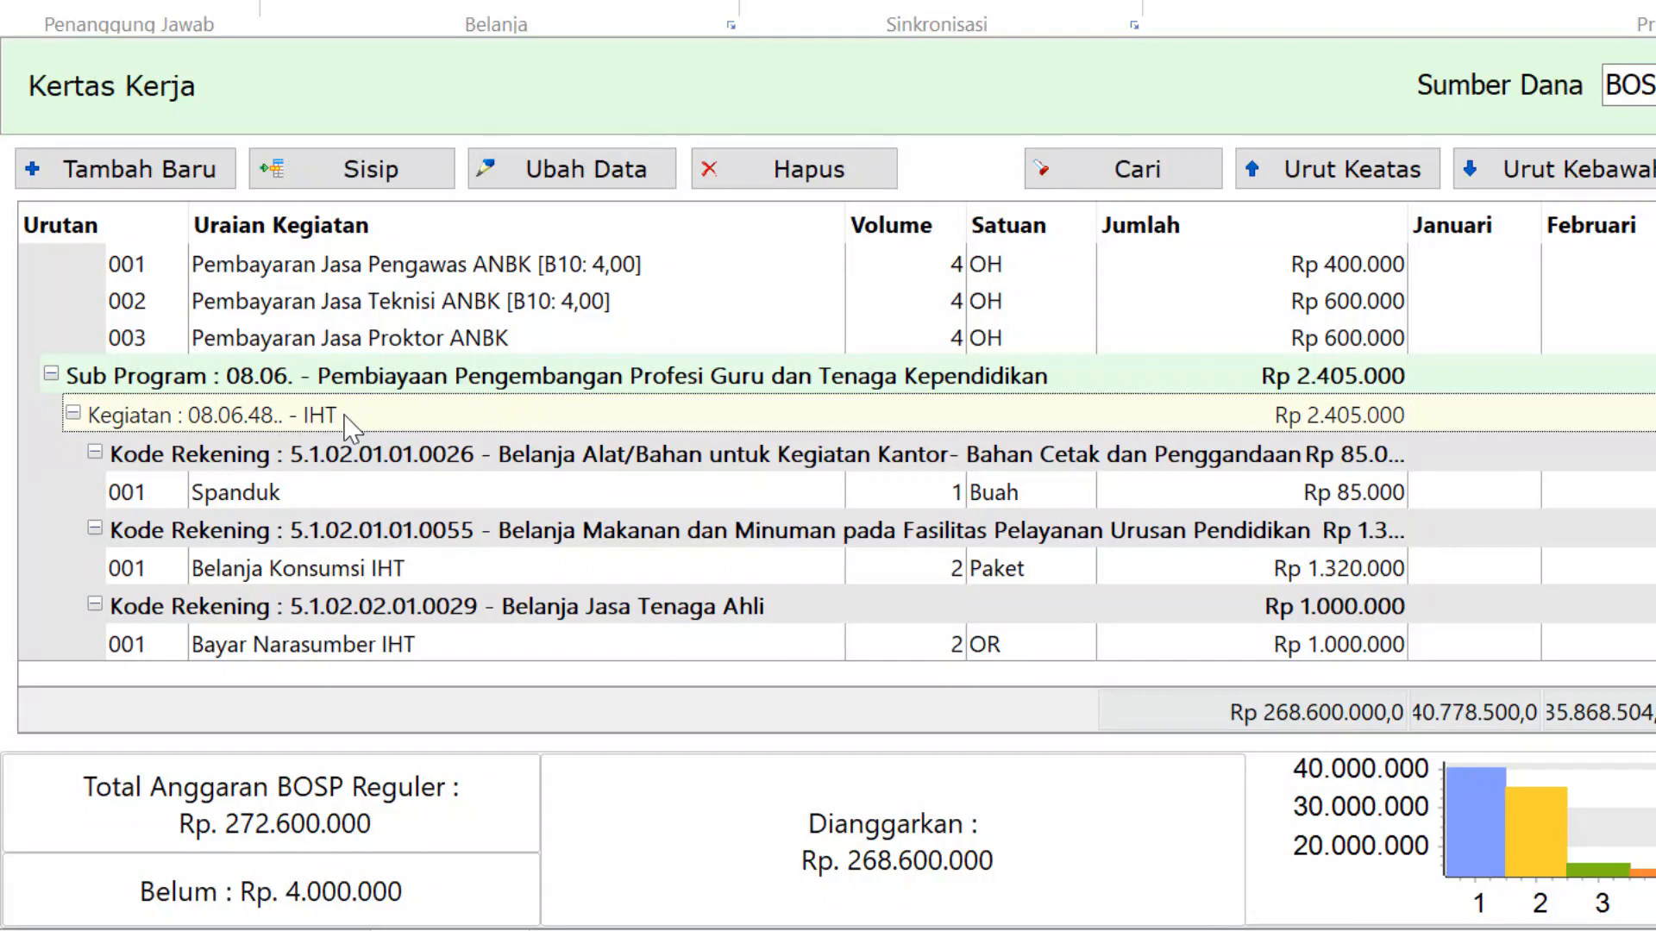
pyautogui.click(267, 497)
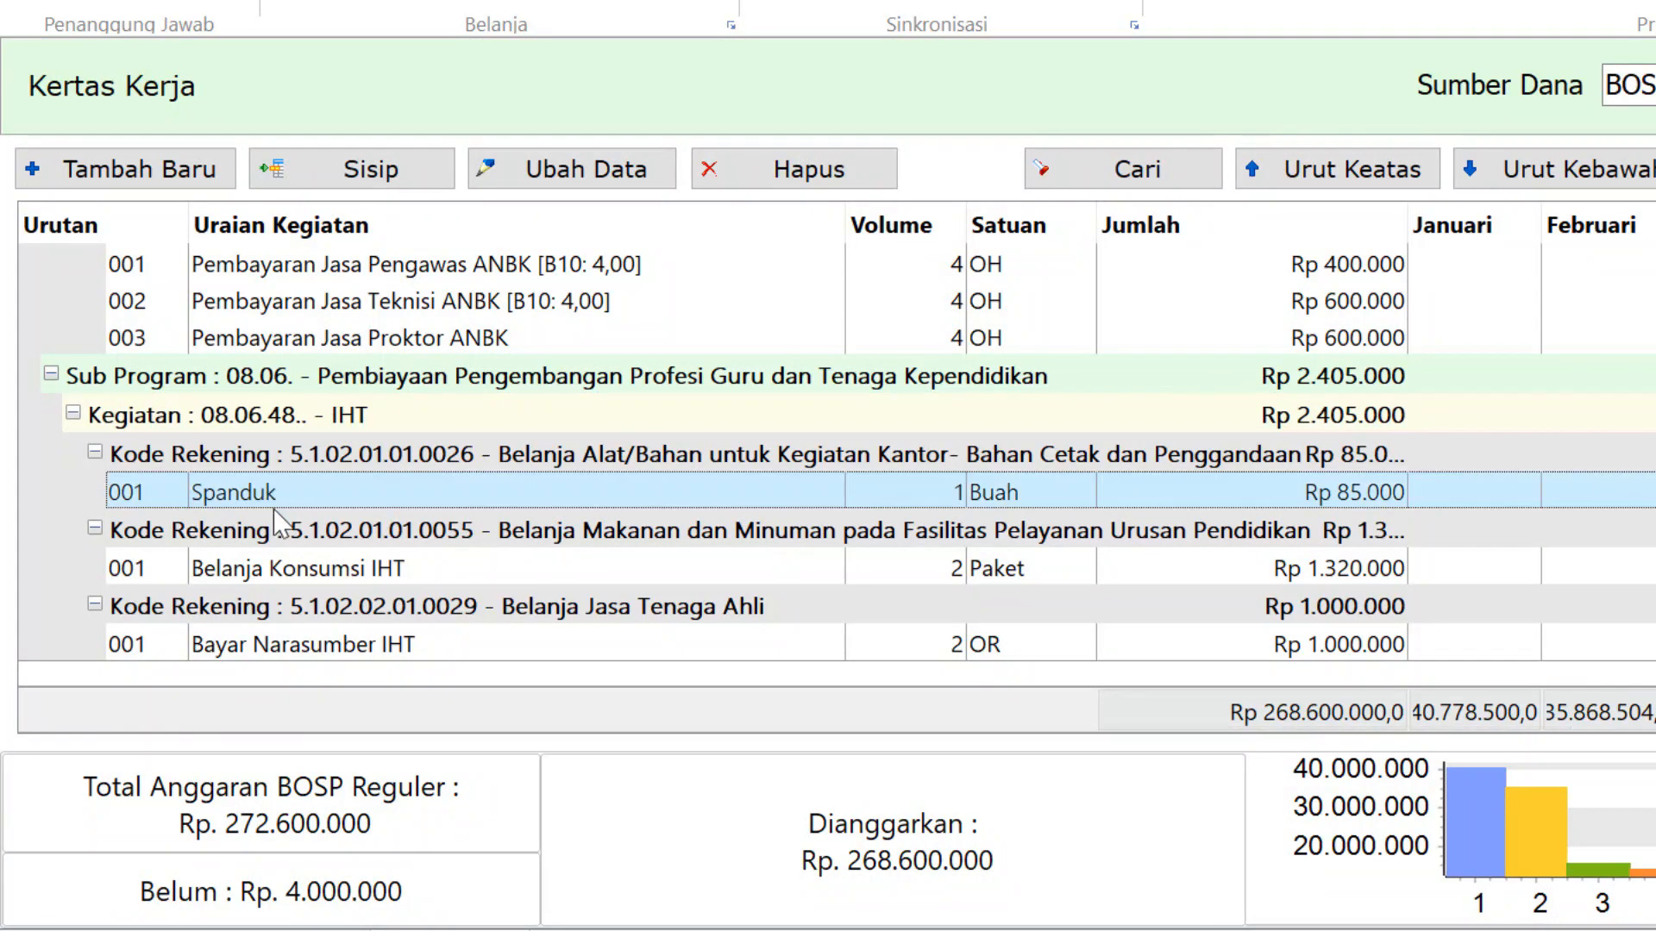
pyautogui.click(294, 570)
pyautogui.click(261, 497)
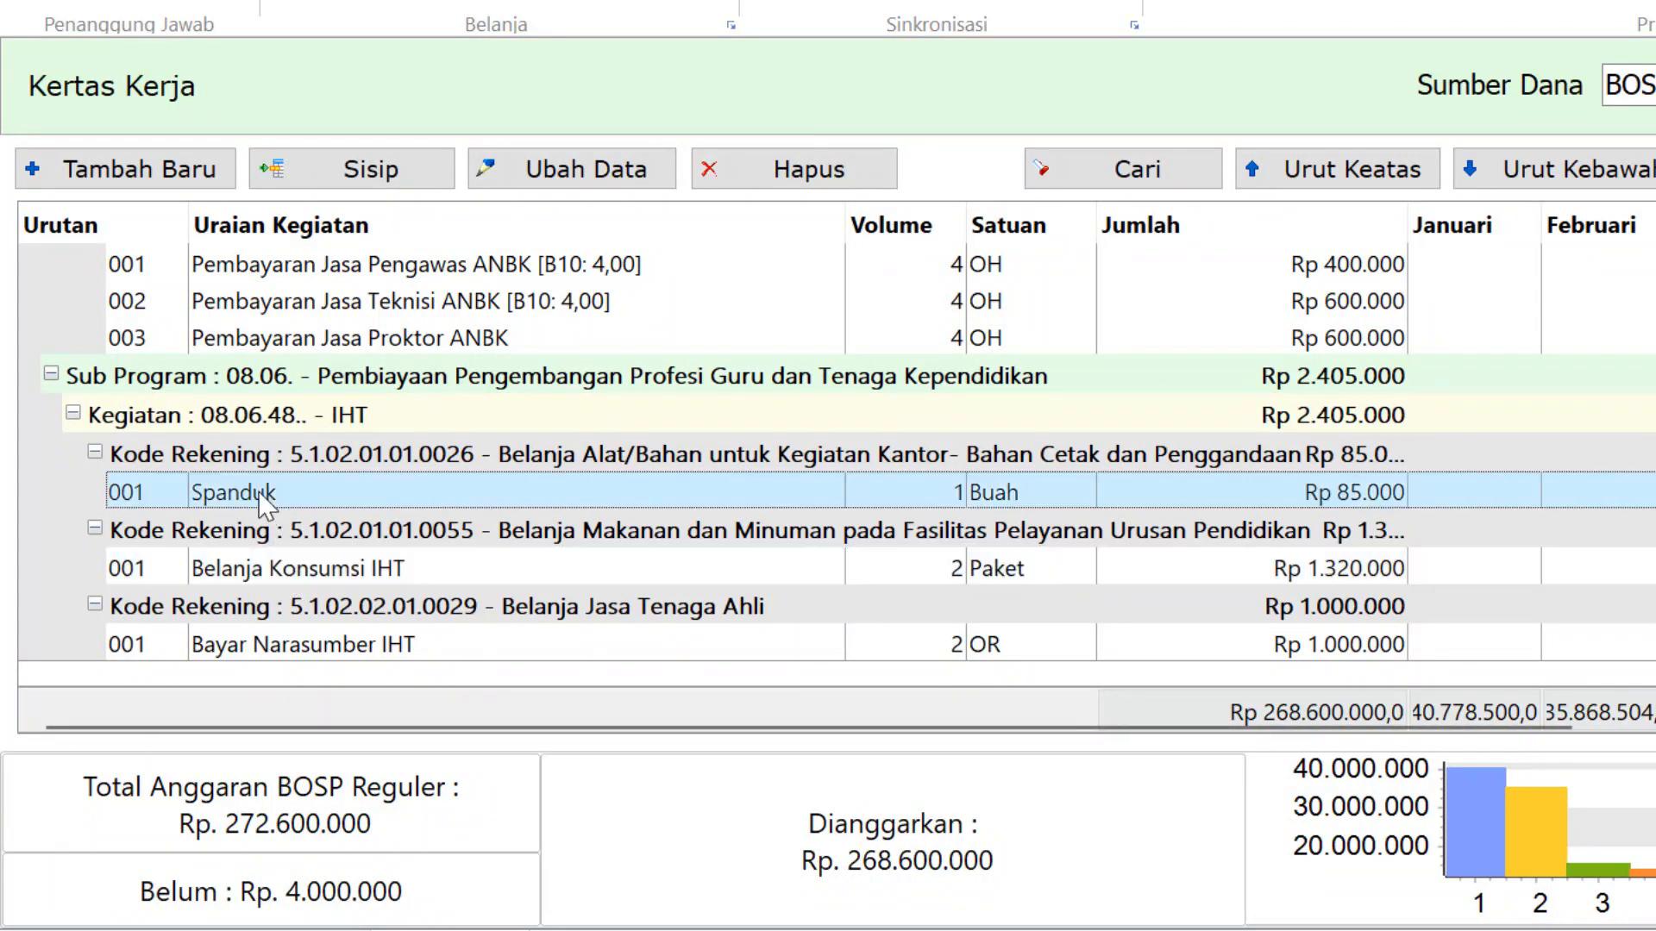
# Step: Set the IHT Spanduk entry's Harga Satuan to 100.000, add a Vol 1 quantity of 1 in Januari, and save it
pyautogui.click(329, 575)
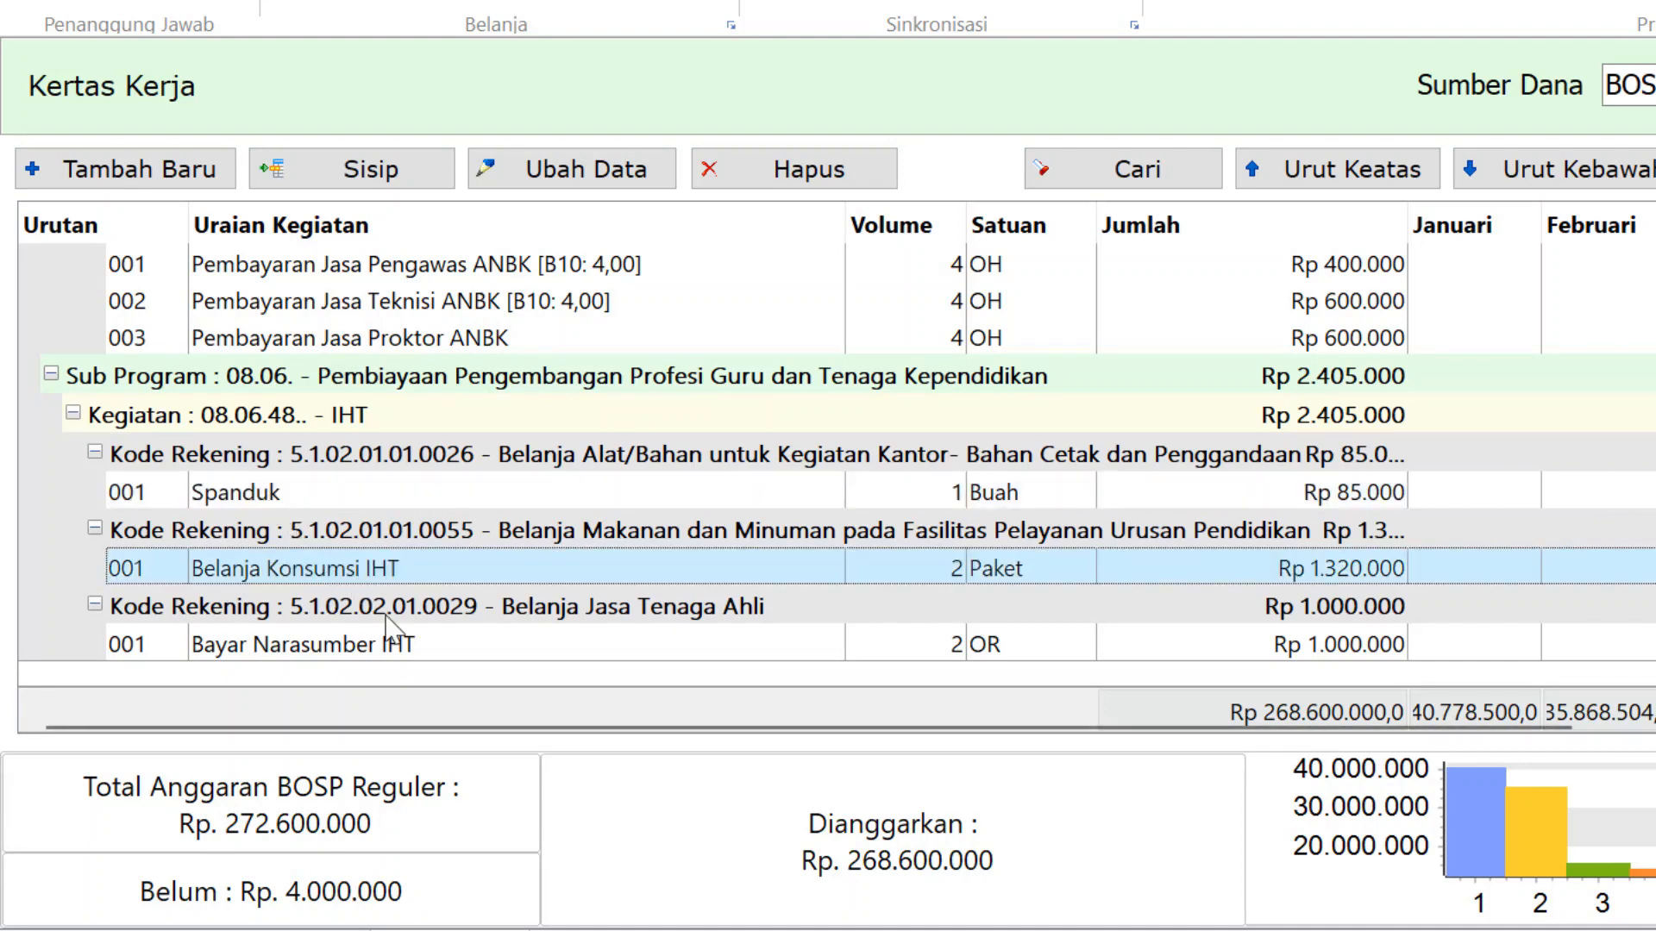
pyautogui.click(383, 648)
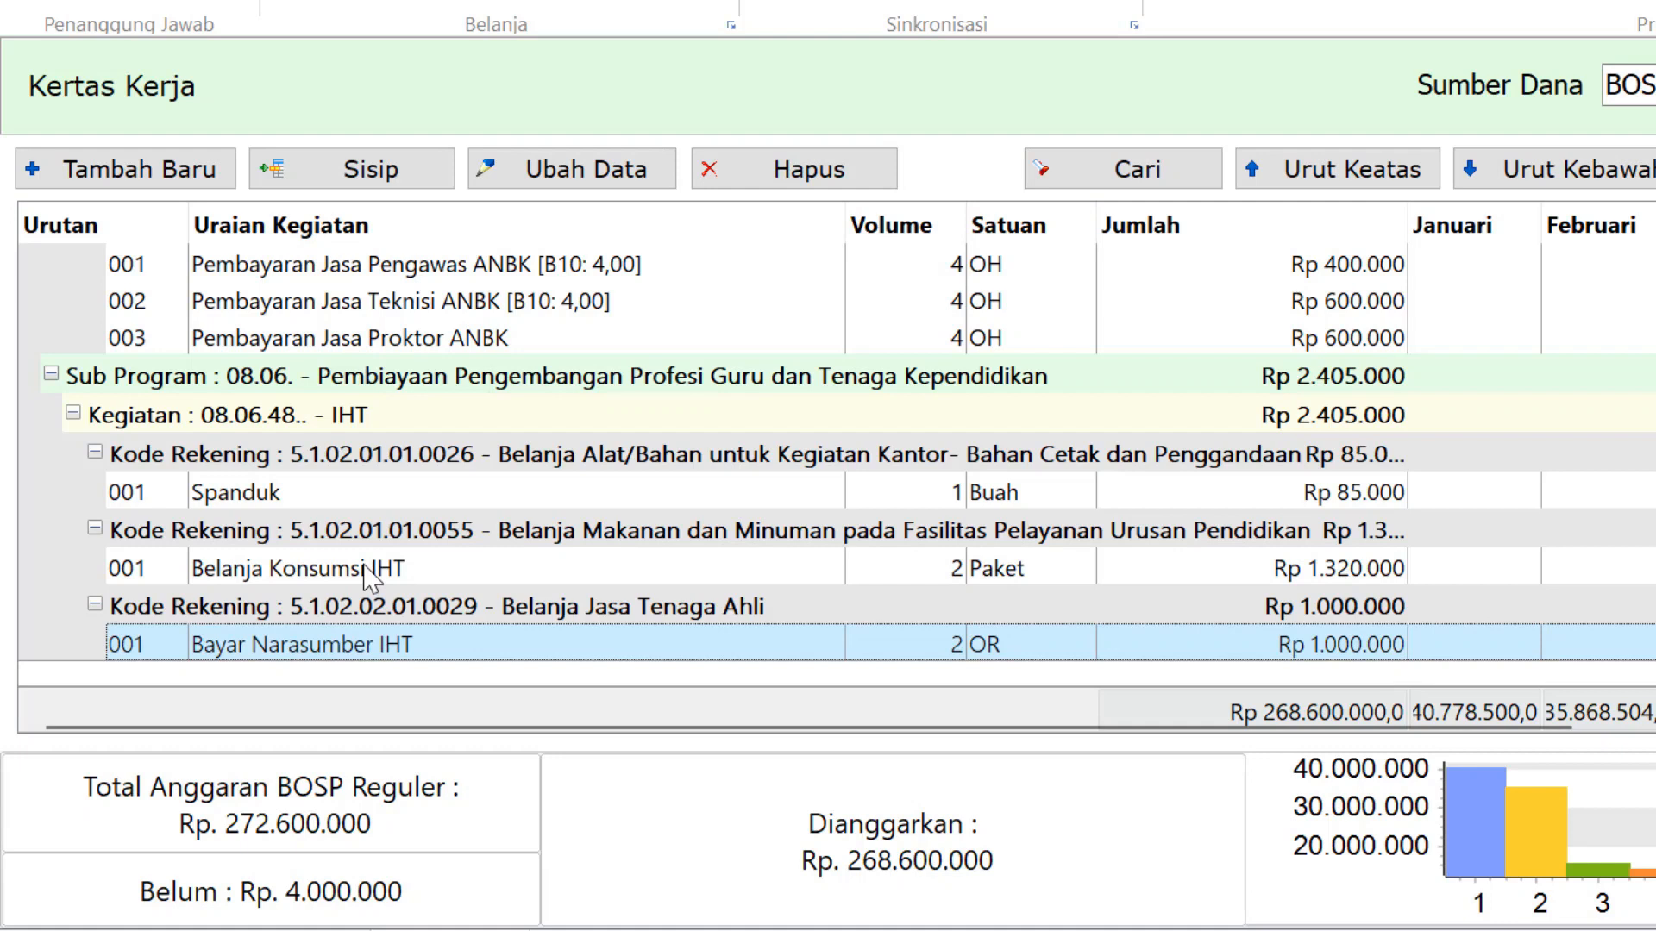
pyautogui.click(366, 569)
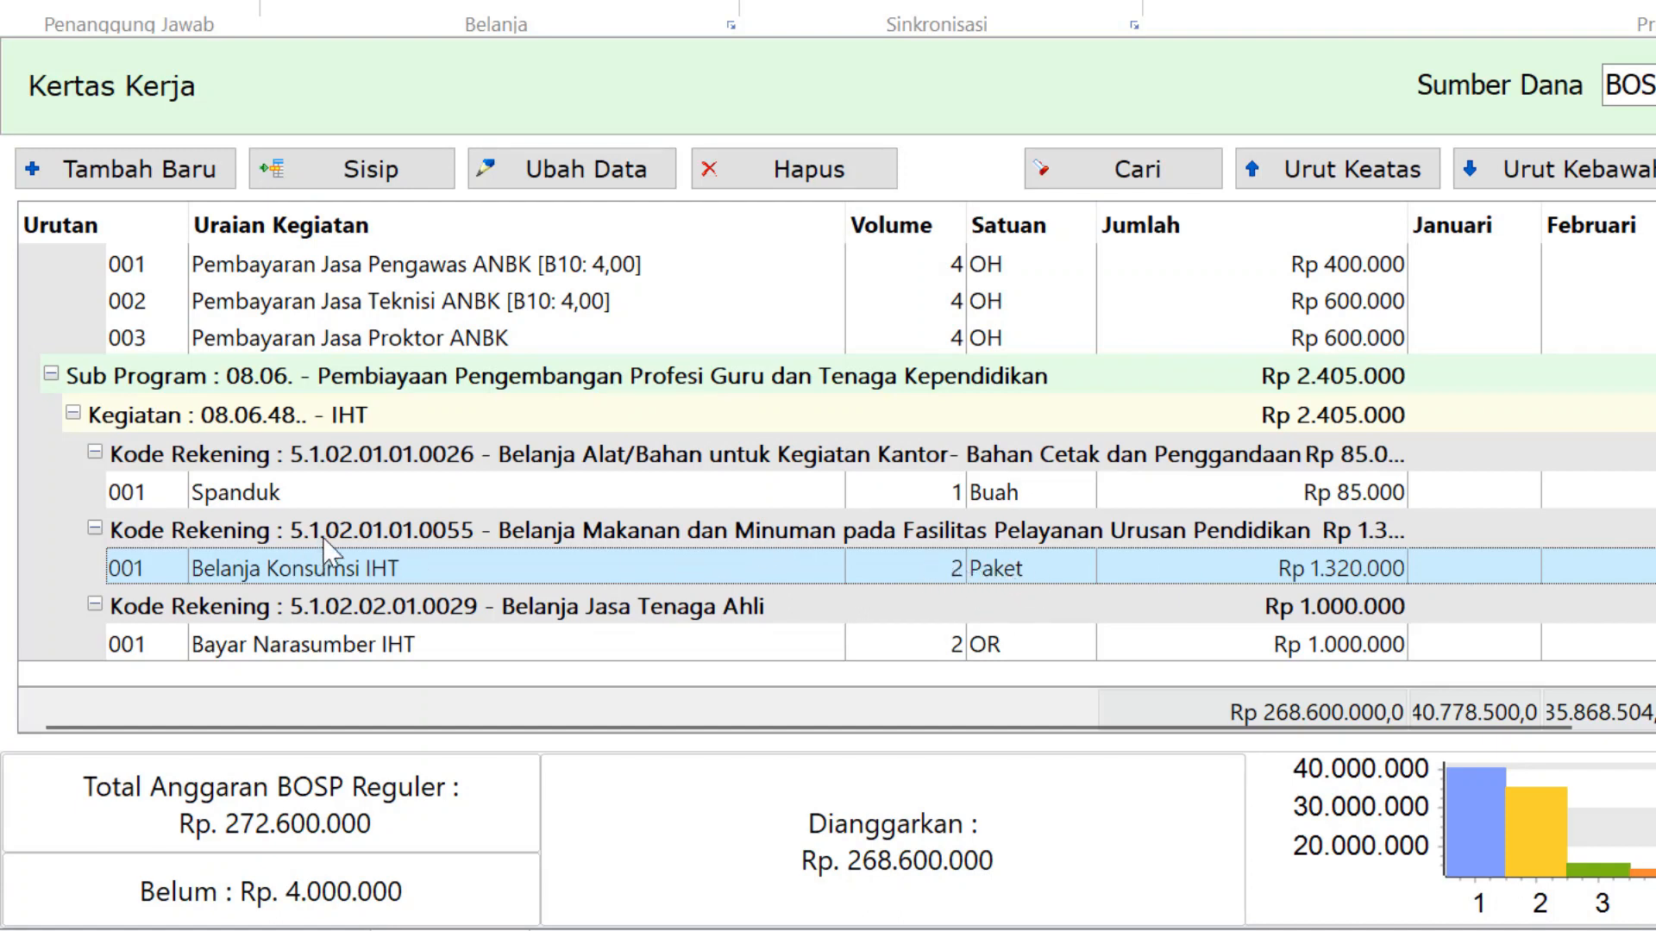
pyautogui.click(267, 495)
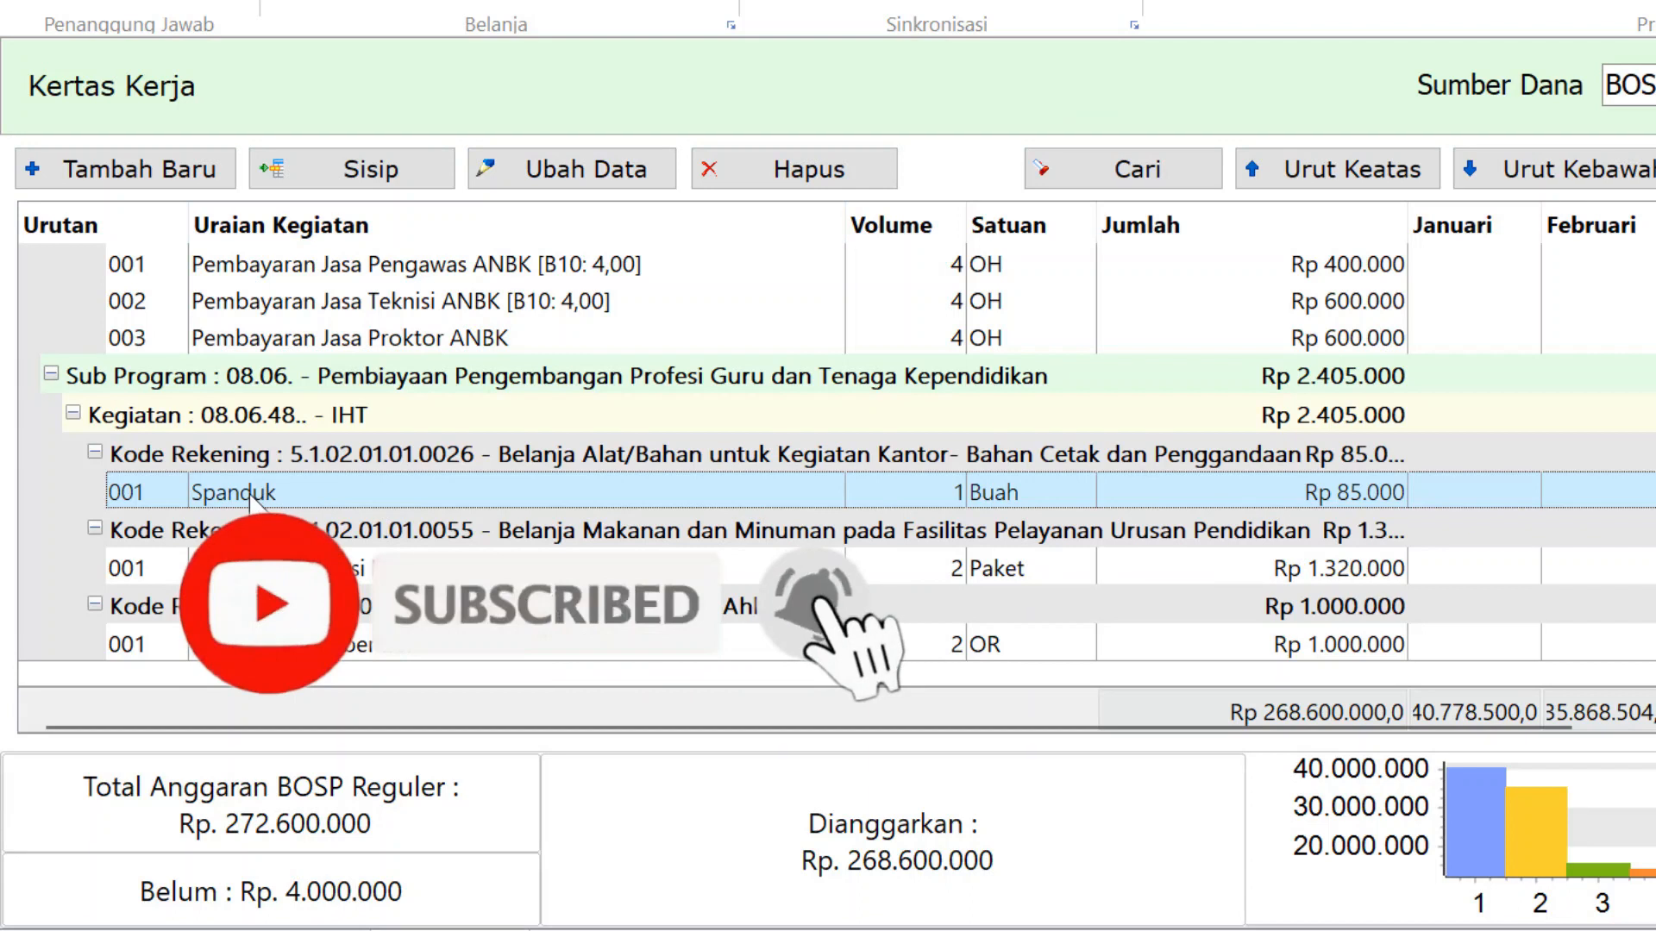
pyautogui.click(635, 175)
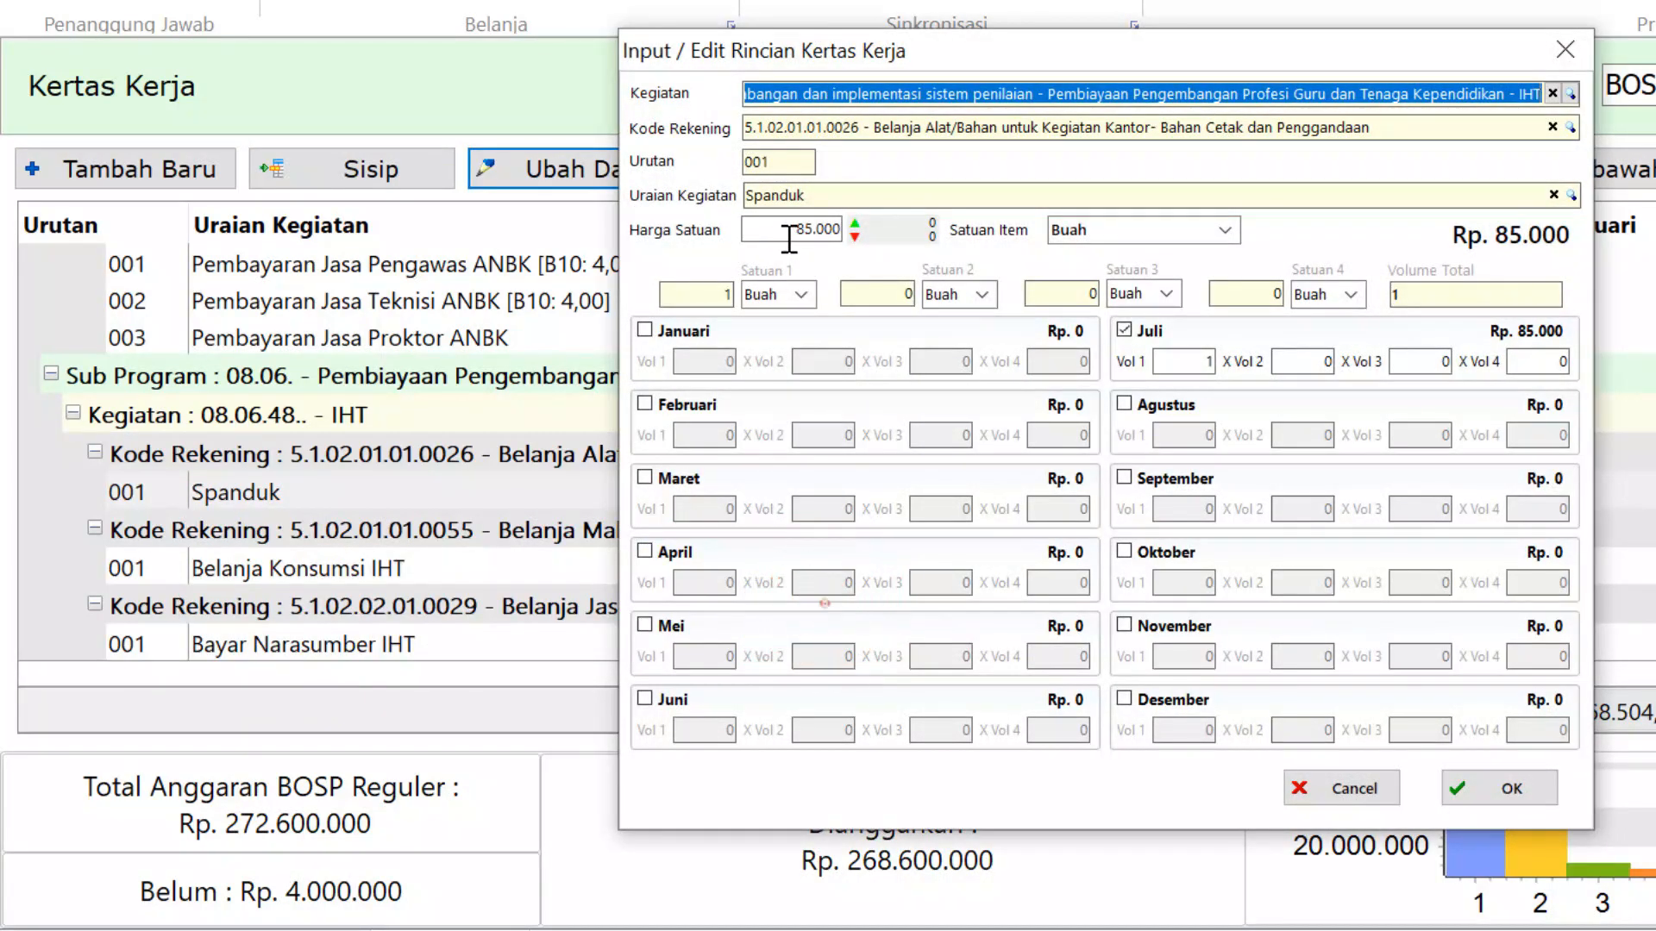
pyautogui.moveTo(789, 229); pyautogui.dragTo(951, 240)
pyautogui.write('100000')
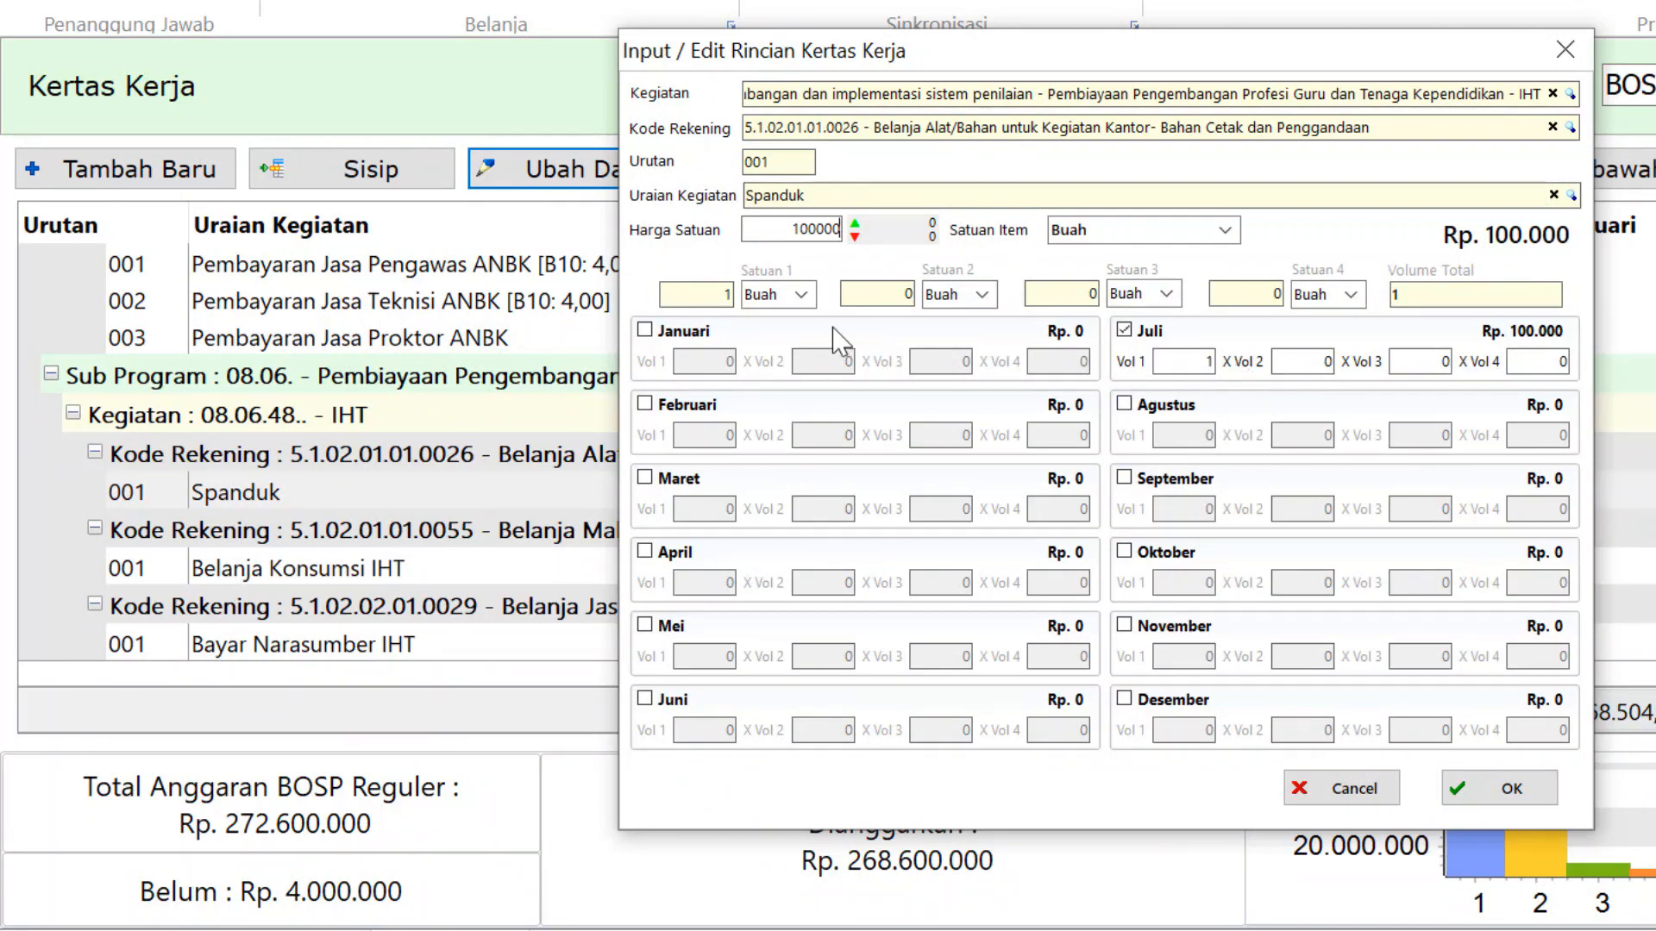
pyautogui.click(645, 331)
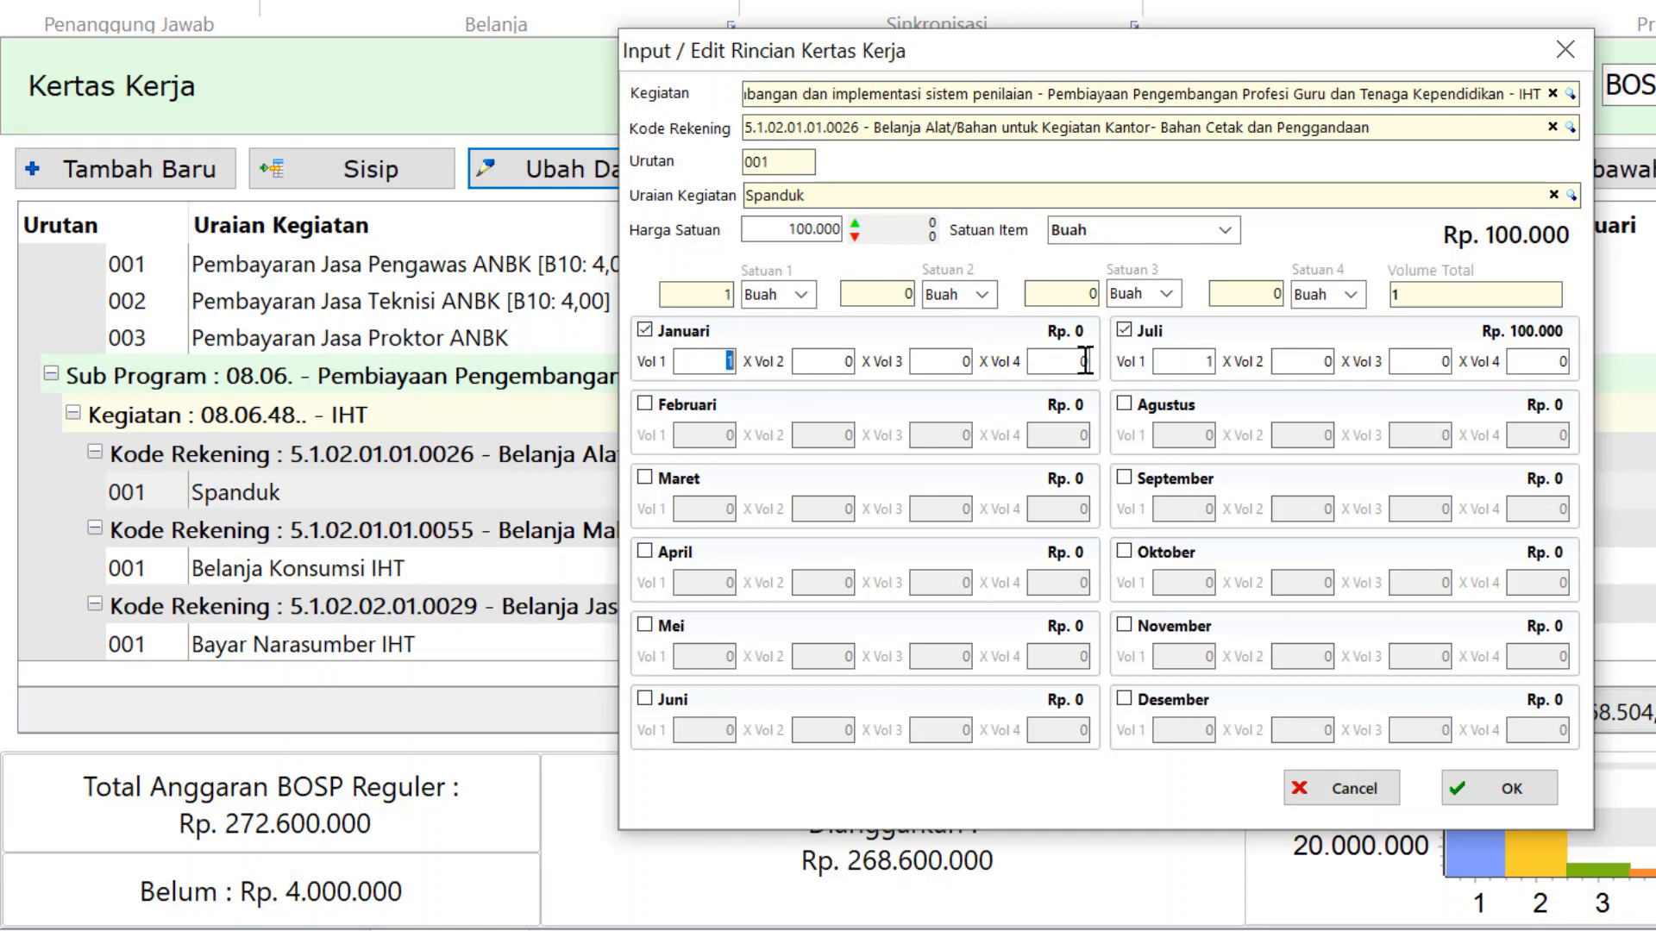
pyautogui.click(1479, 795)
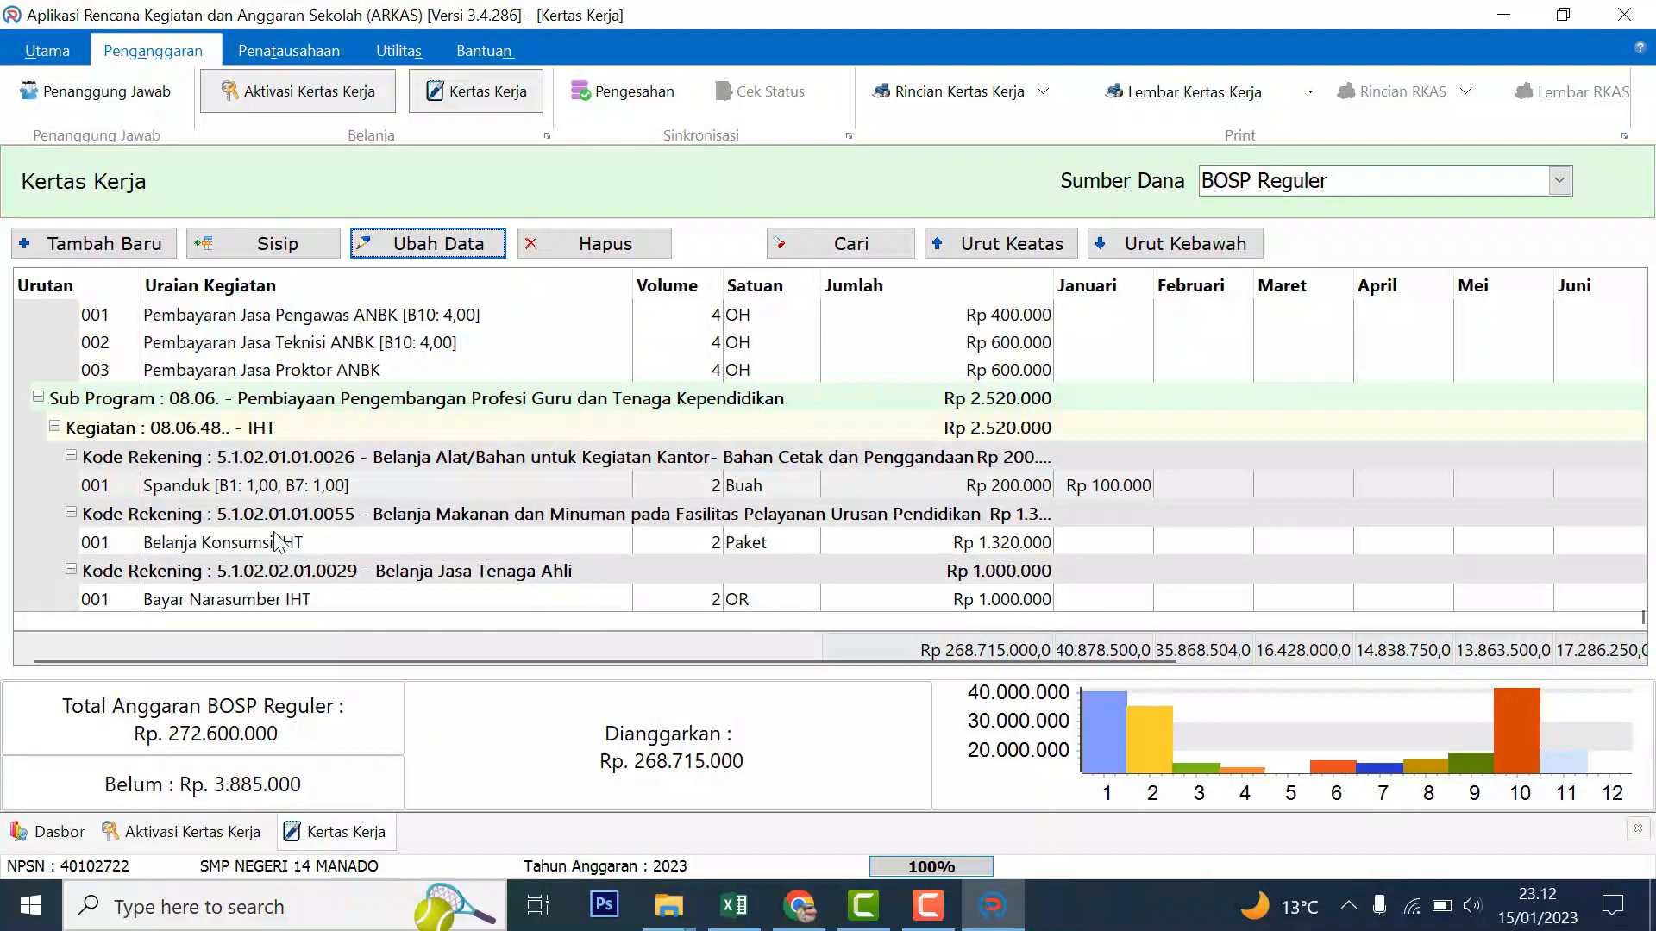
# Step: Change the Belanja Konsumsi IHT entry's Harga Satuan to 1.000.000
pyautogui.click(204, 547)
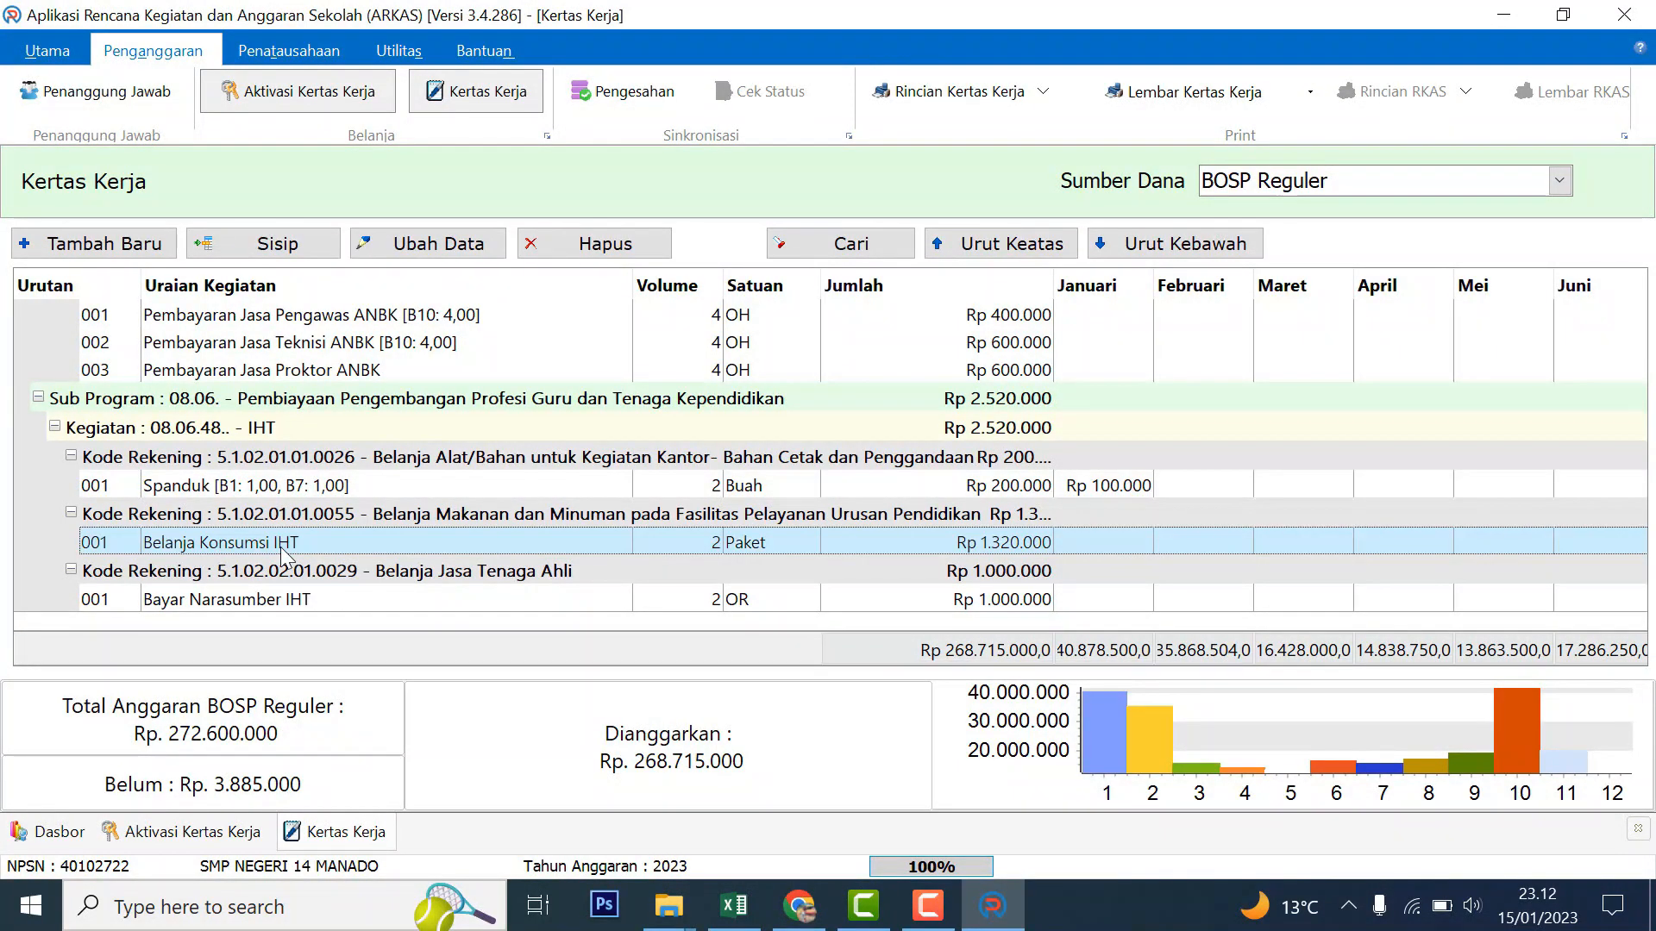
pyautogui.doubleClick(281, 549)
pyautogui.click(1032, 711)
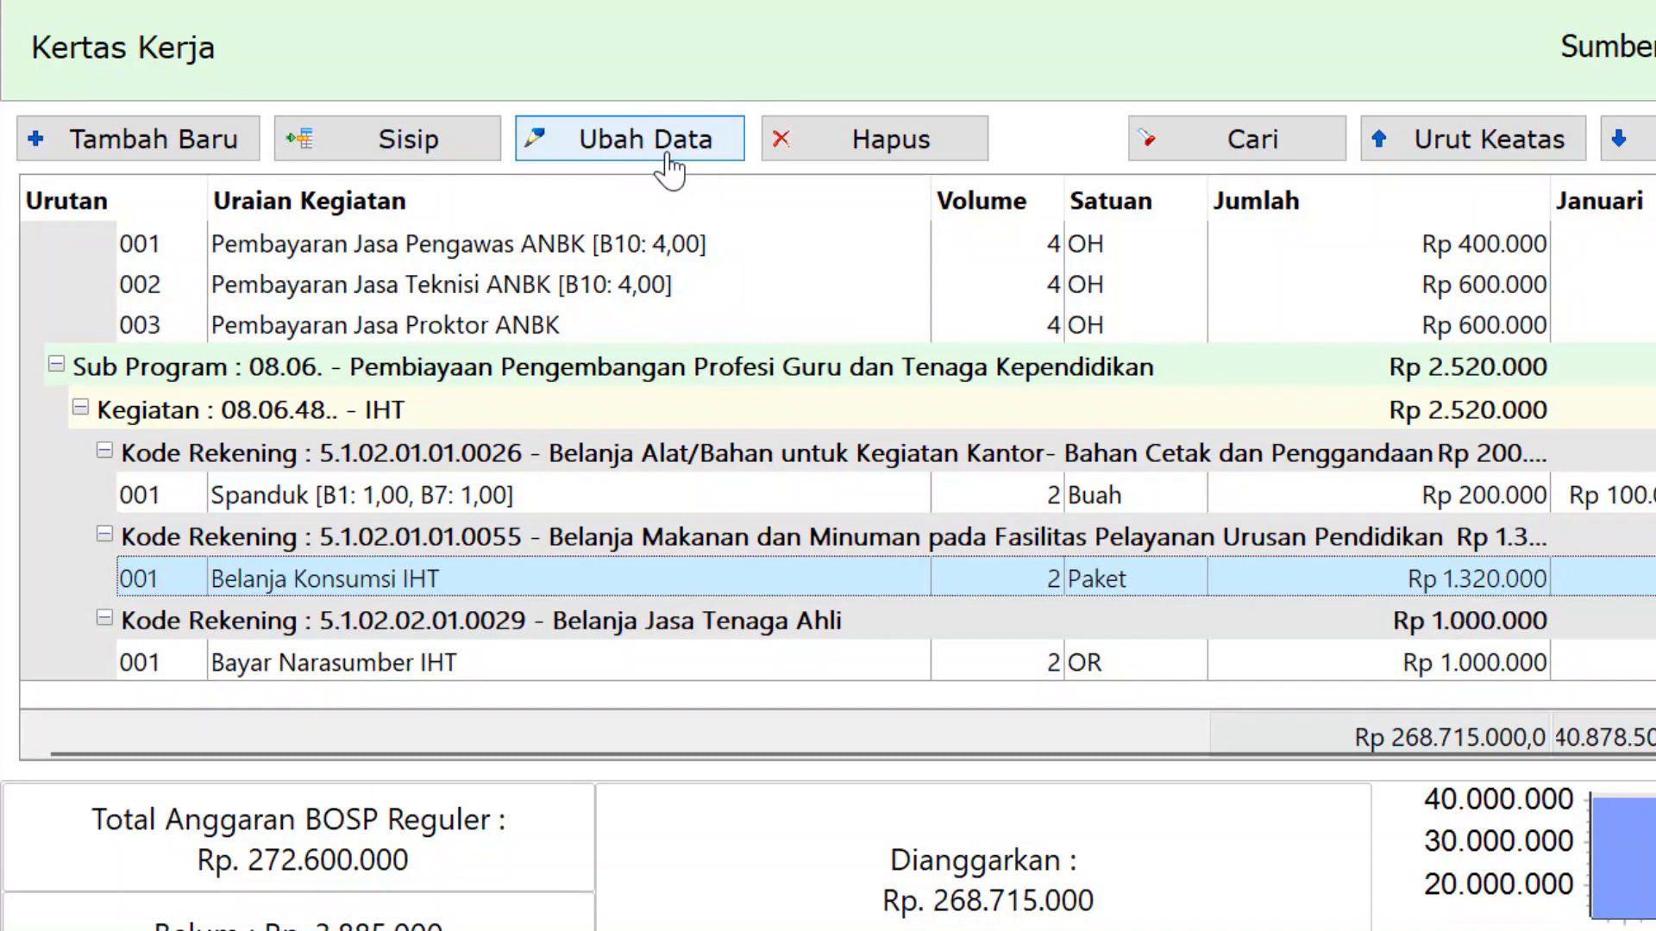
pyautogui.doubleClick(336, 593)
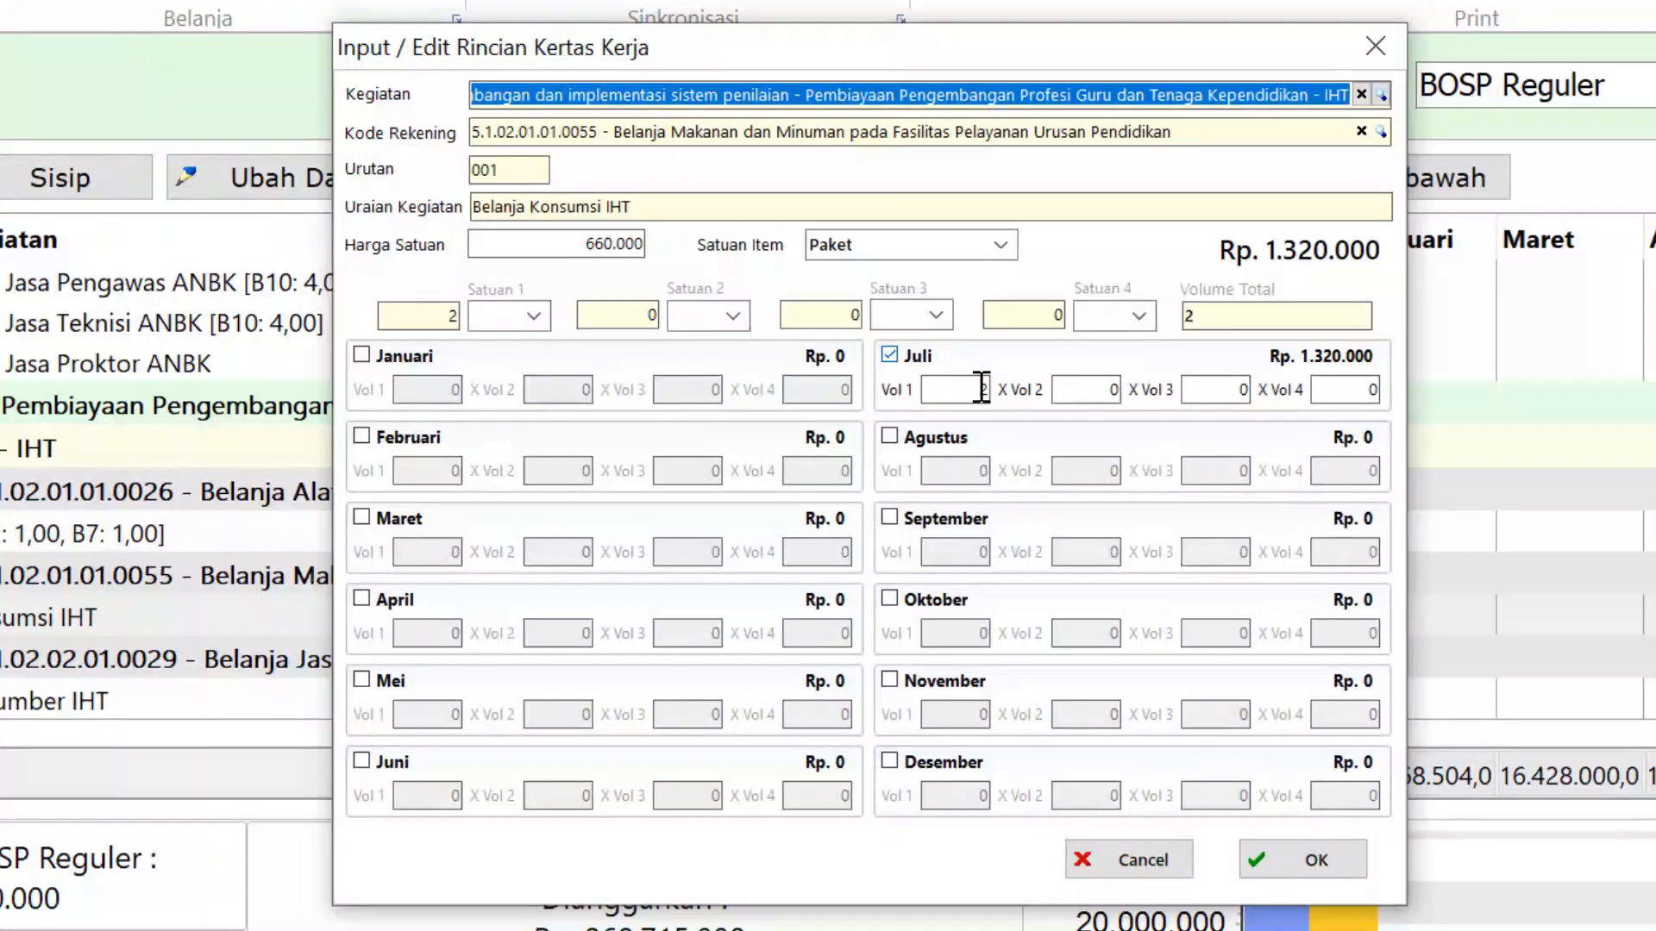
pyautogui.click(594, 246)
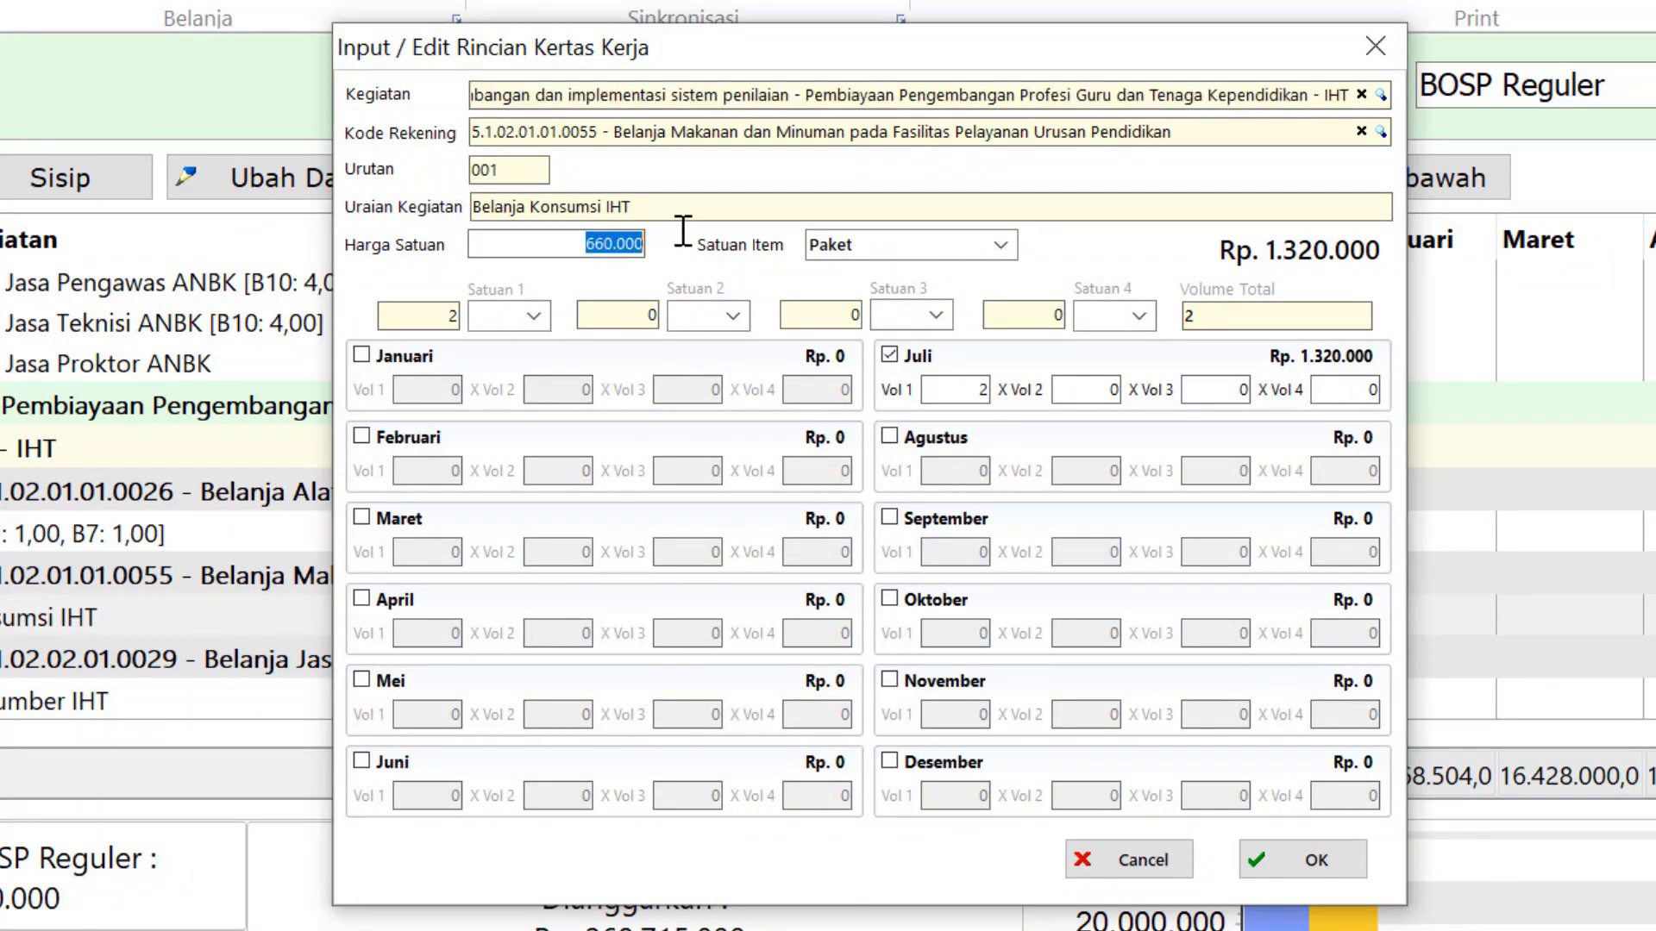
pyautogui.write('100000')
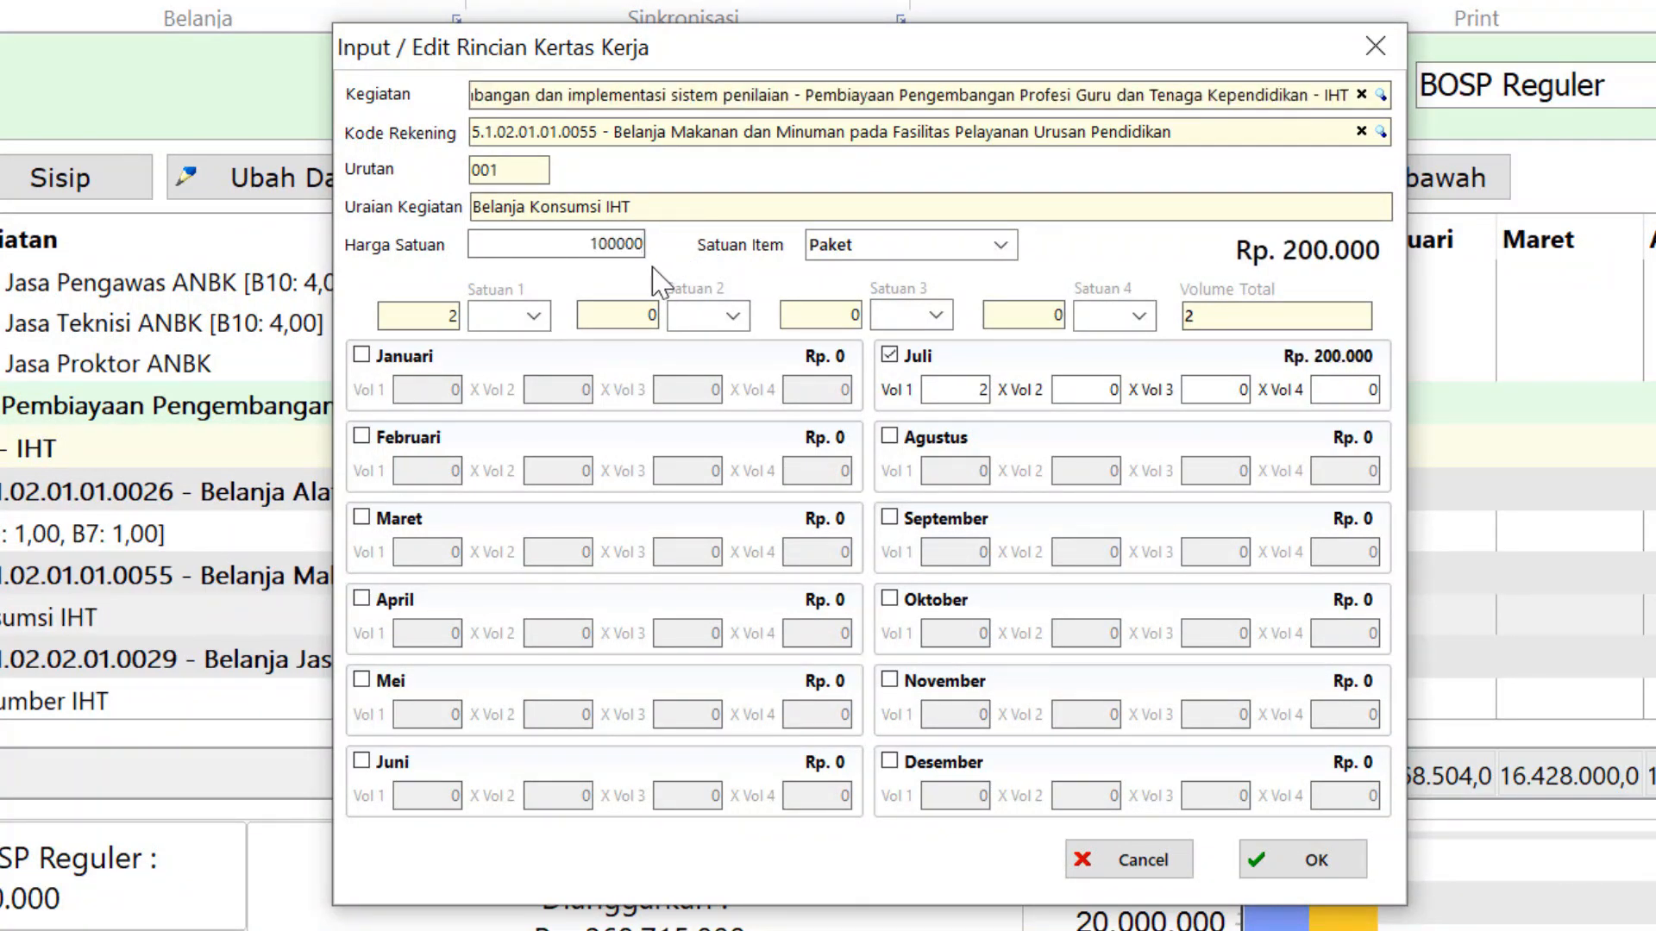
pyautogui.write('0')
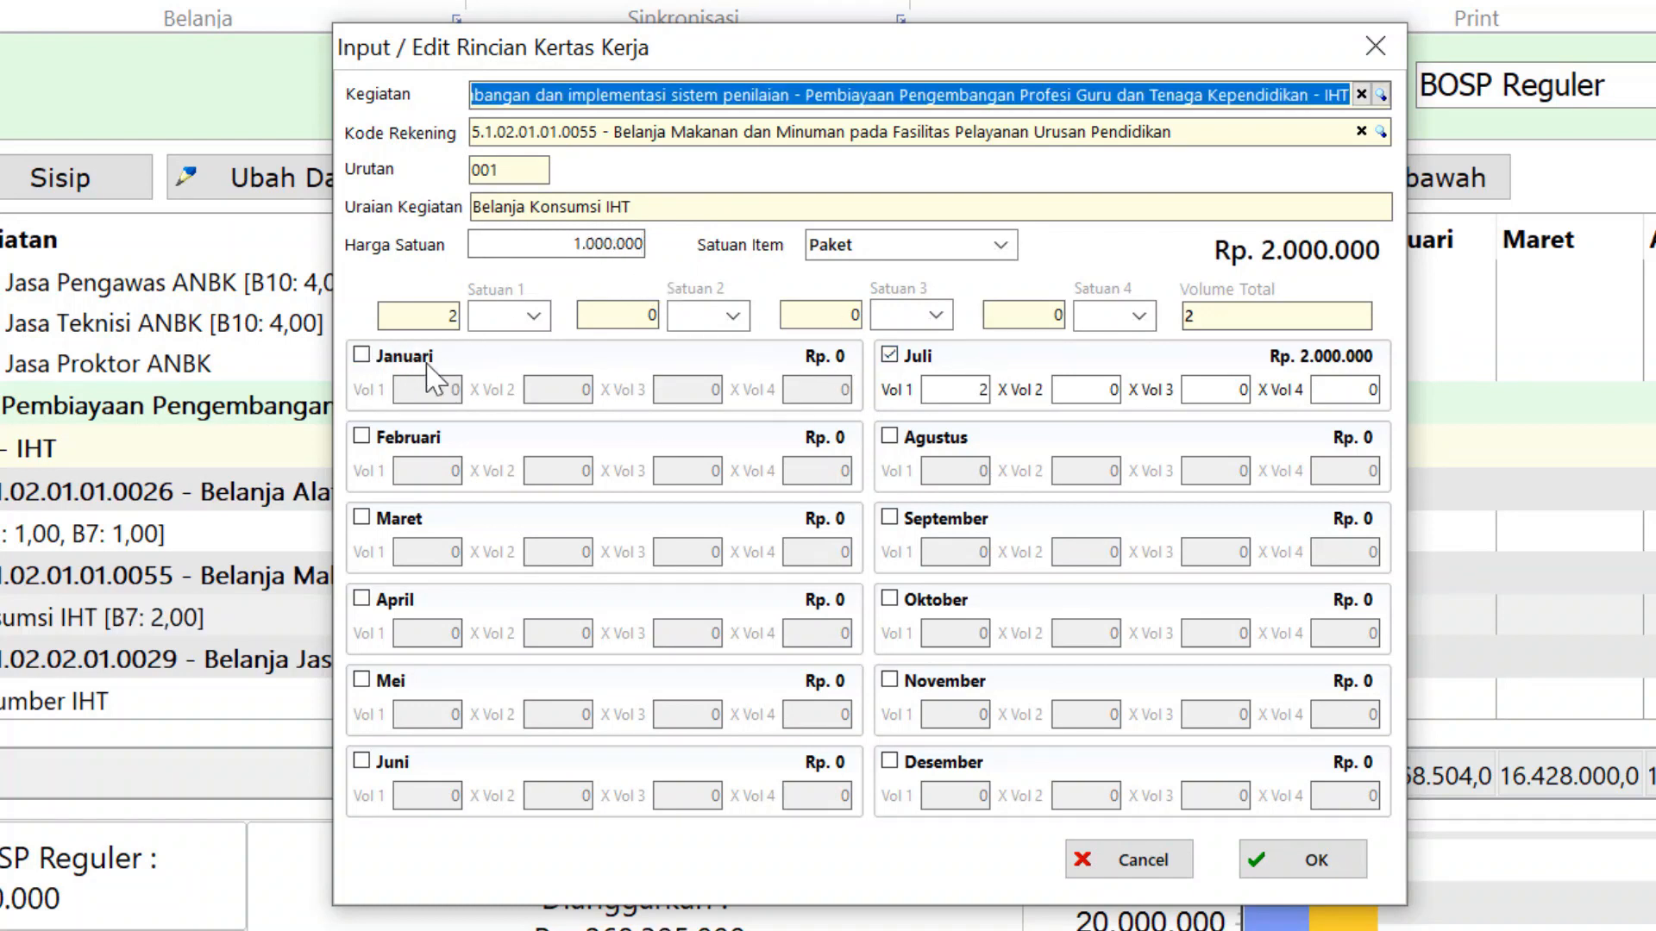
# Step: Schedule a Vol 1 quantity of 1 in Januari for Belanja Konsumsi IHT and save the entry
pyautogui.click(379, 356)
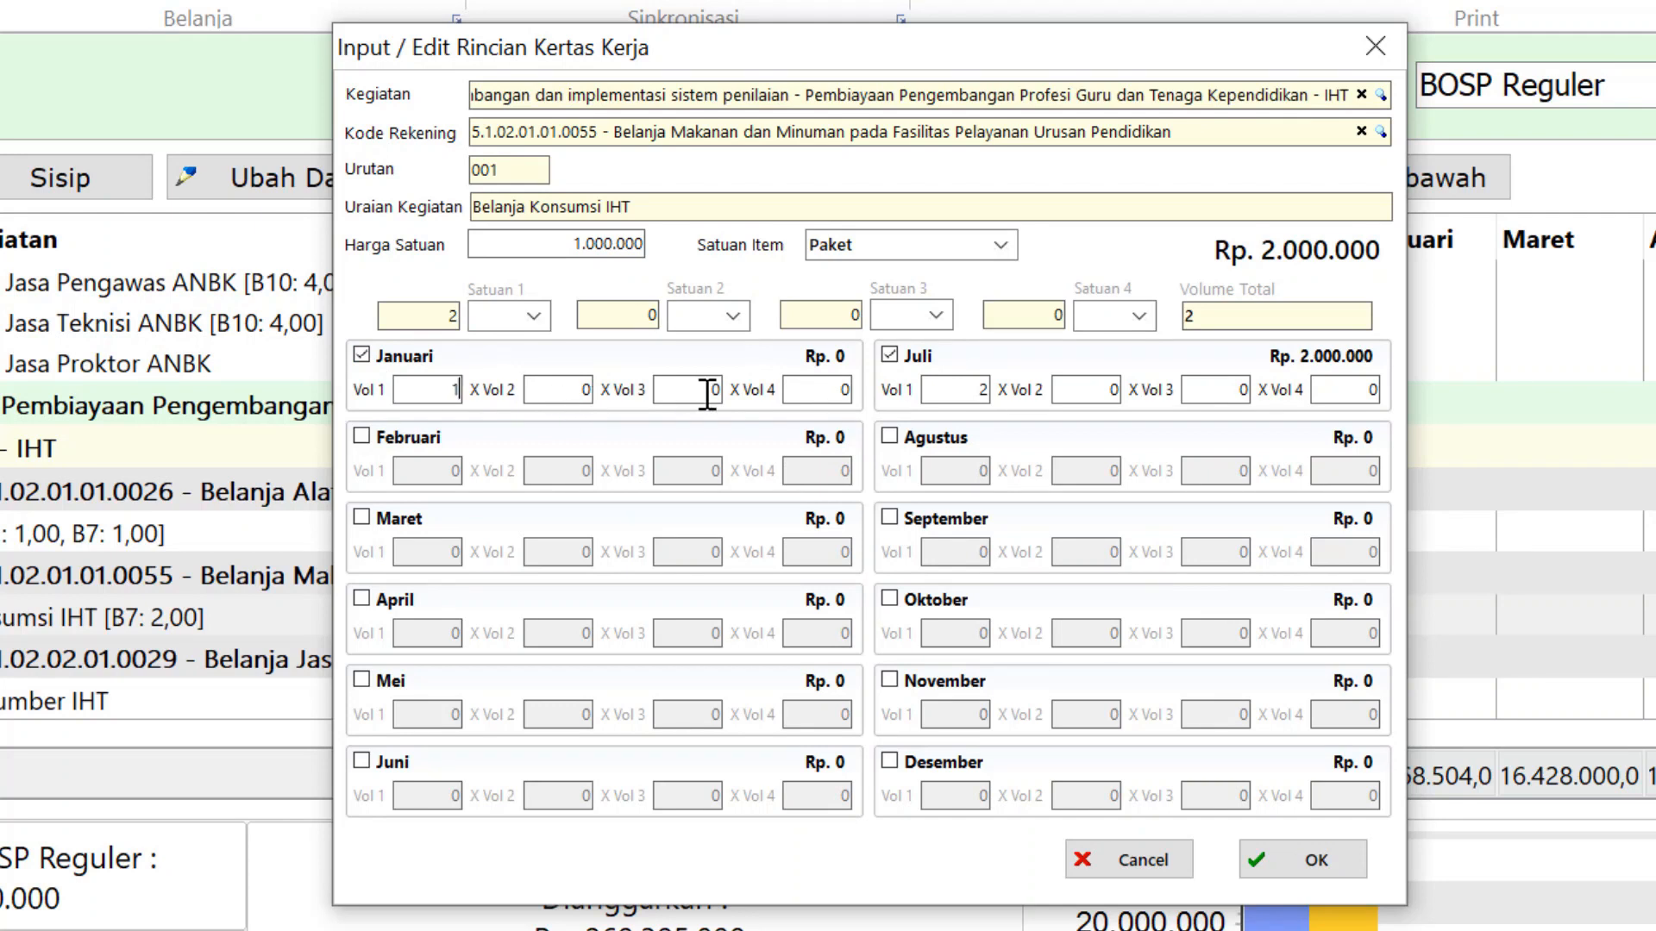
pyautogui.write('1')
pyautogui.click(1335, 862)
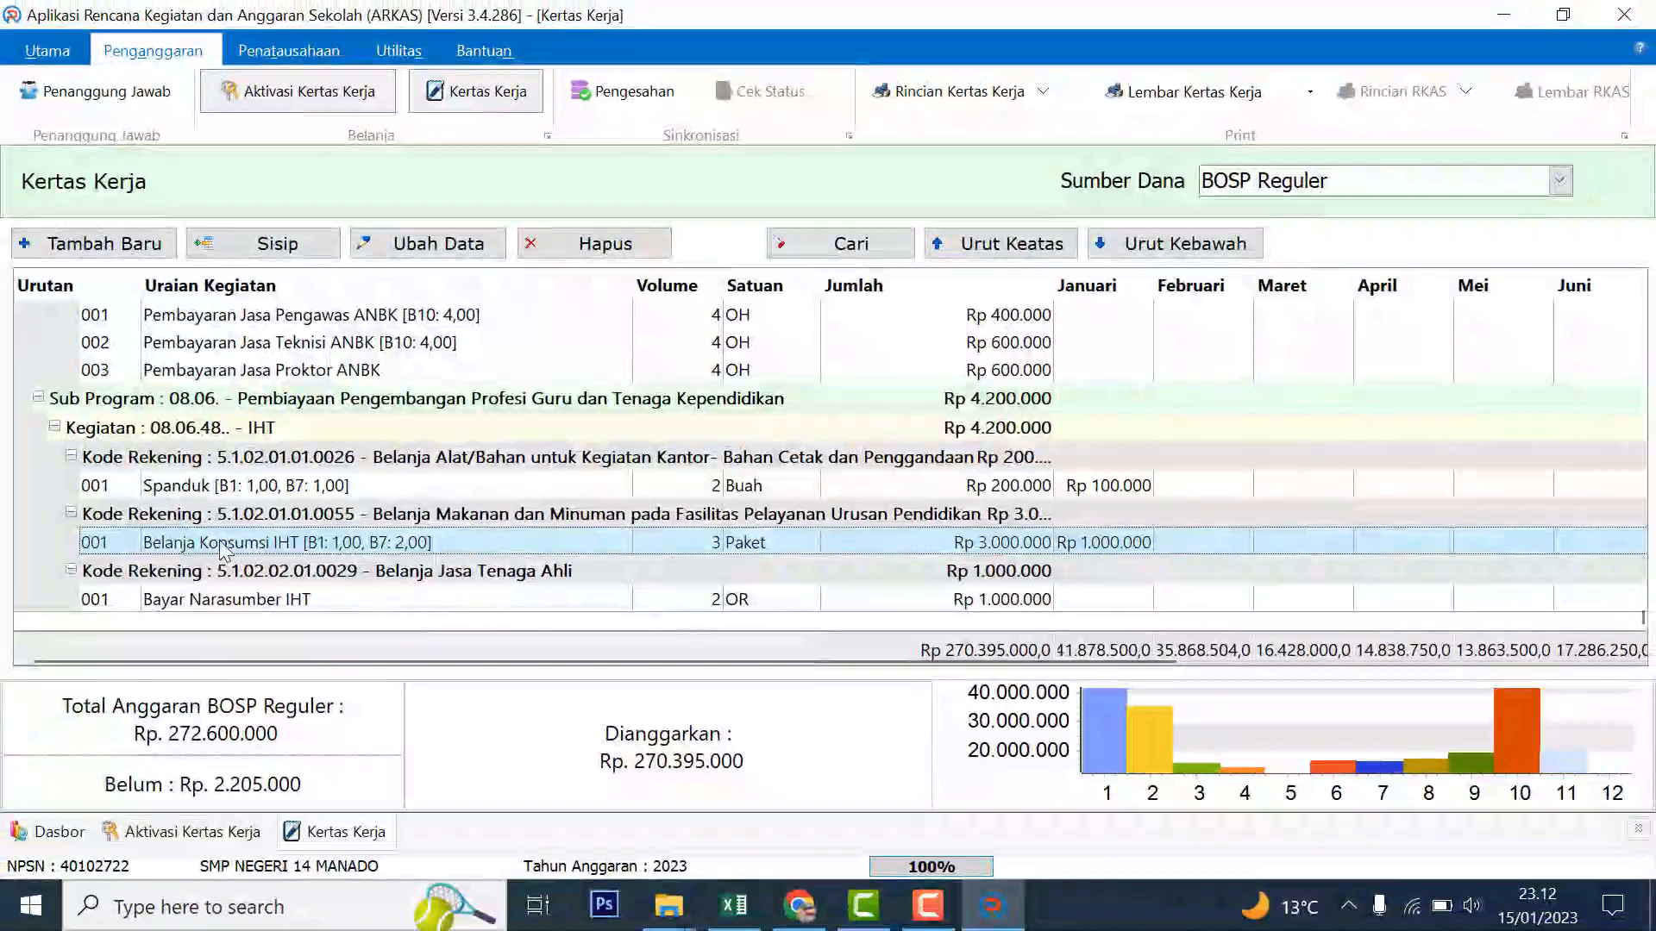
# Step: Schedule a Vol 1 quantity of 2 in Januari for the Bayar Narasumber IHT entry and save it
pyautogui.click(397, 584)
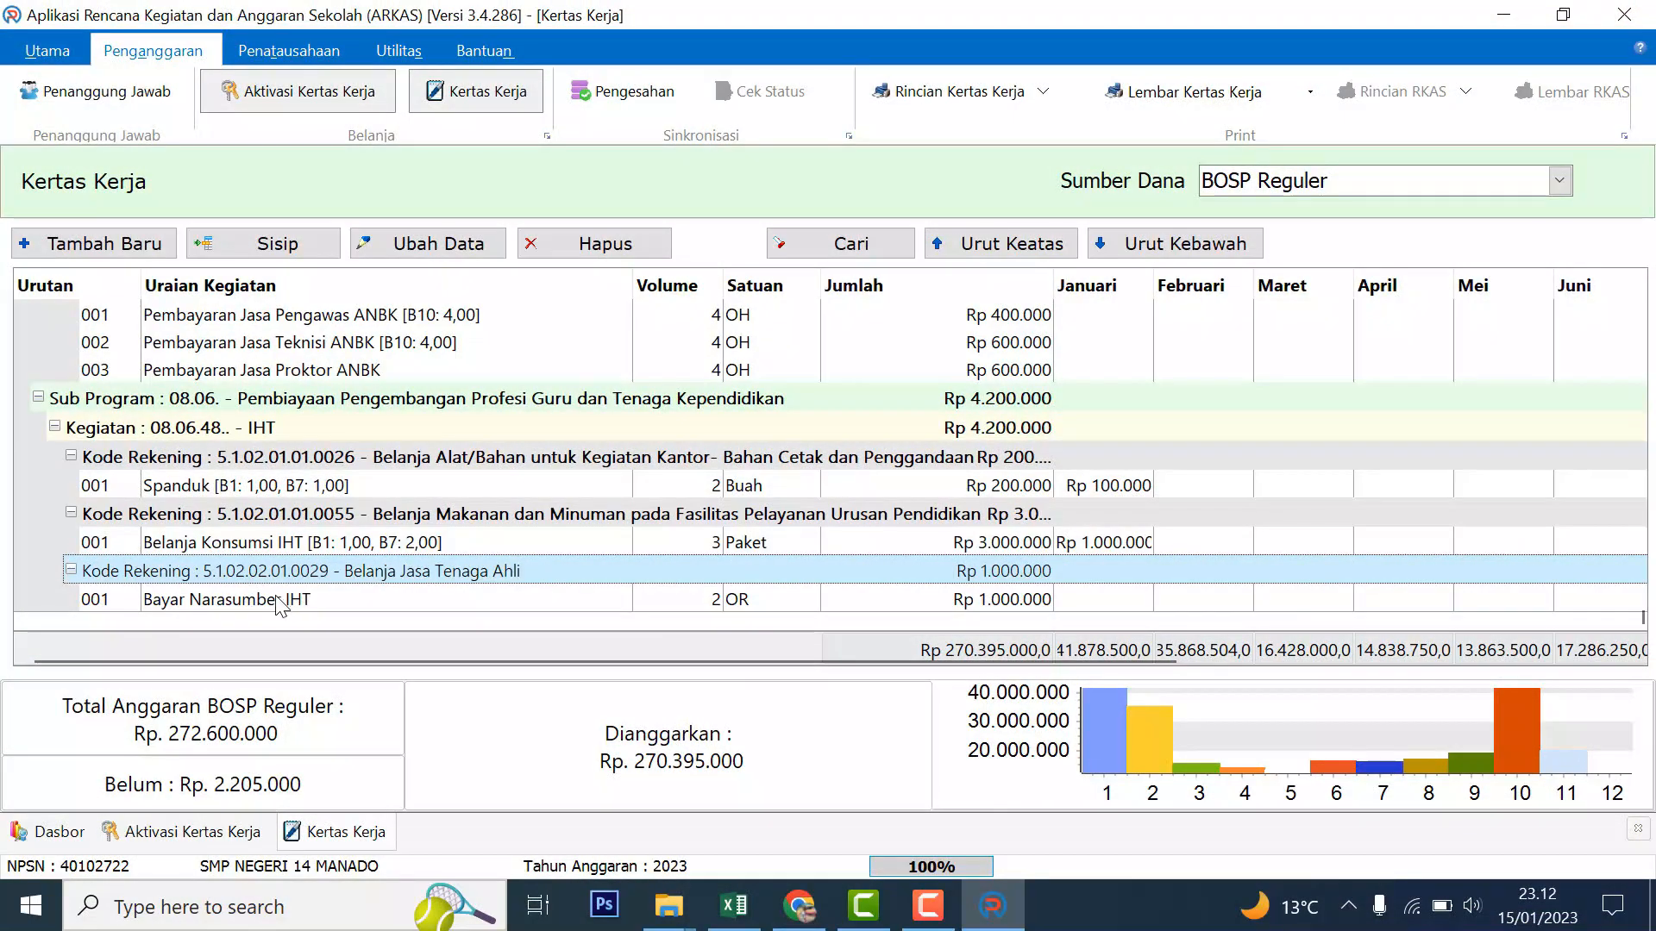
pyautogui.doubleClick(274, 601)
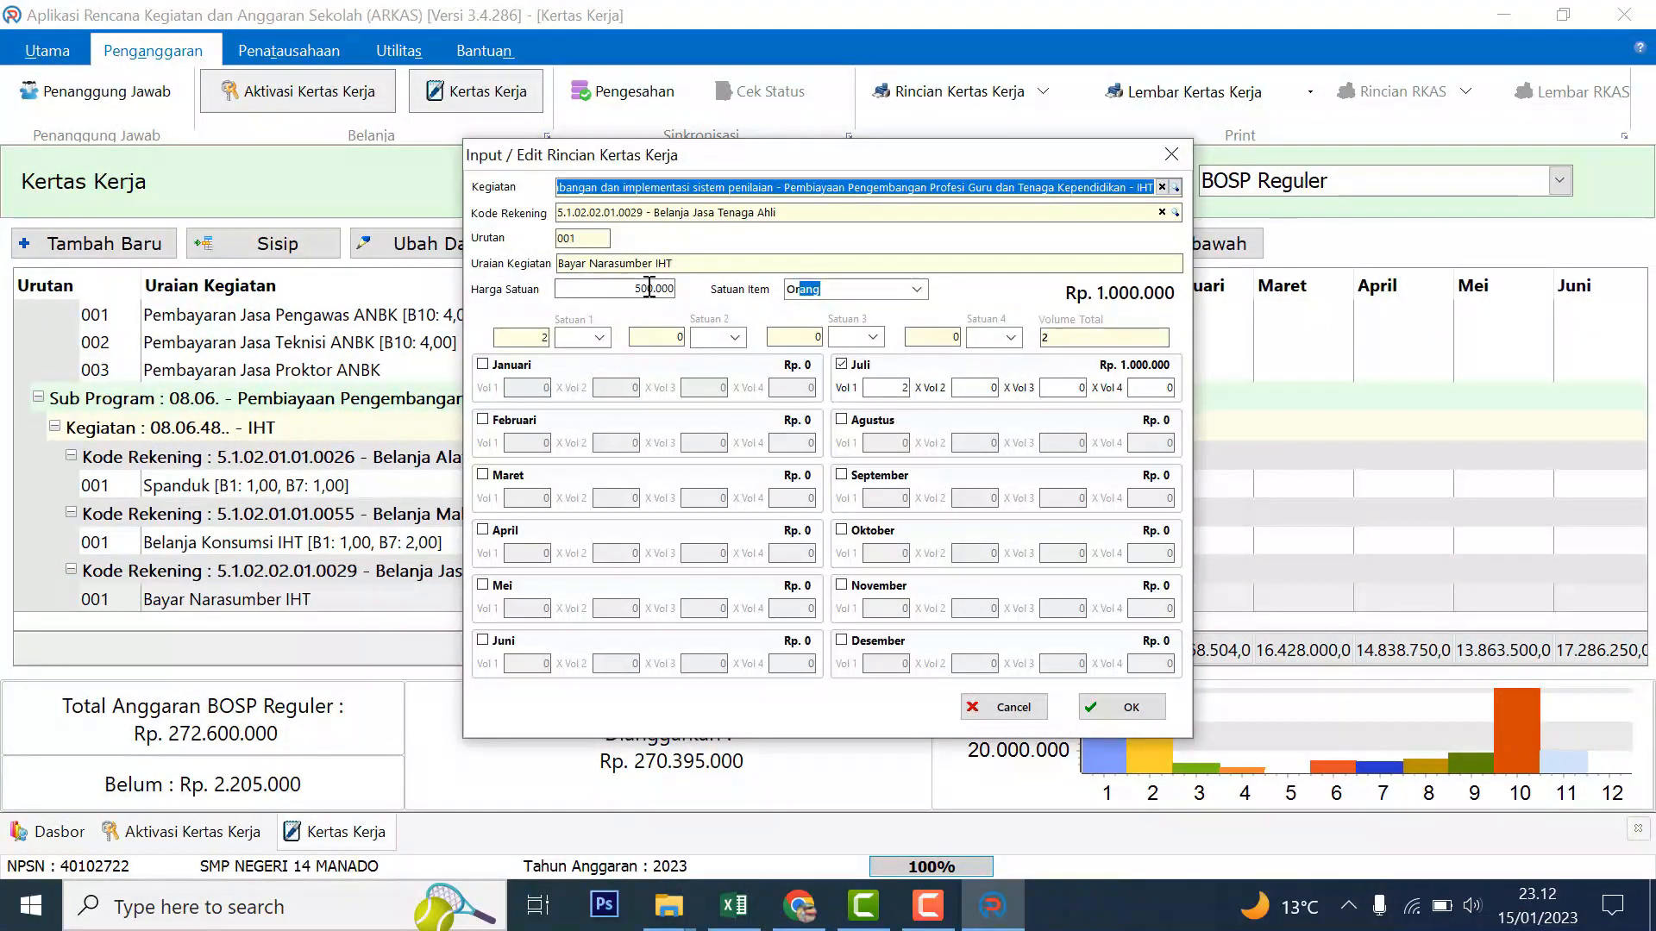
pyautogui.click(483, 367)
pyautogui.click(528, 389)
pyautogui.write('1')
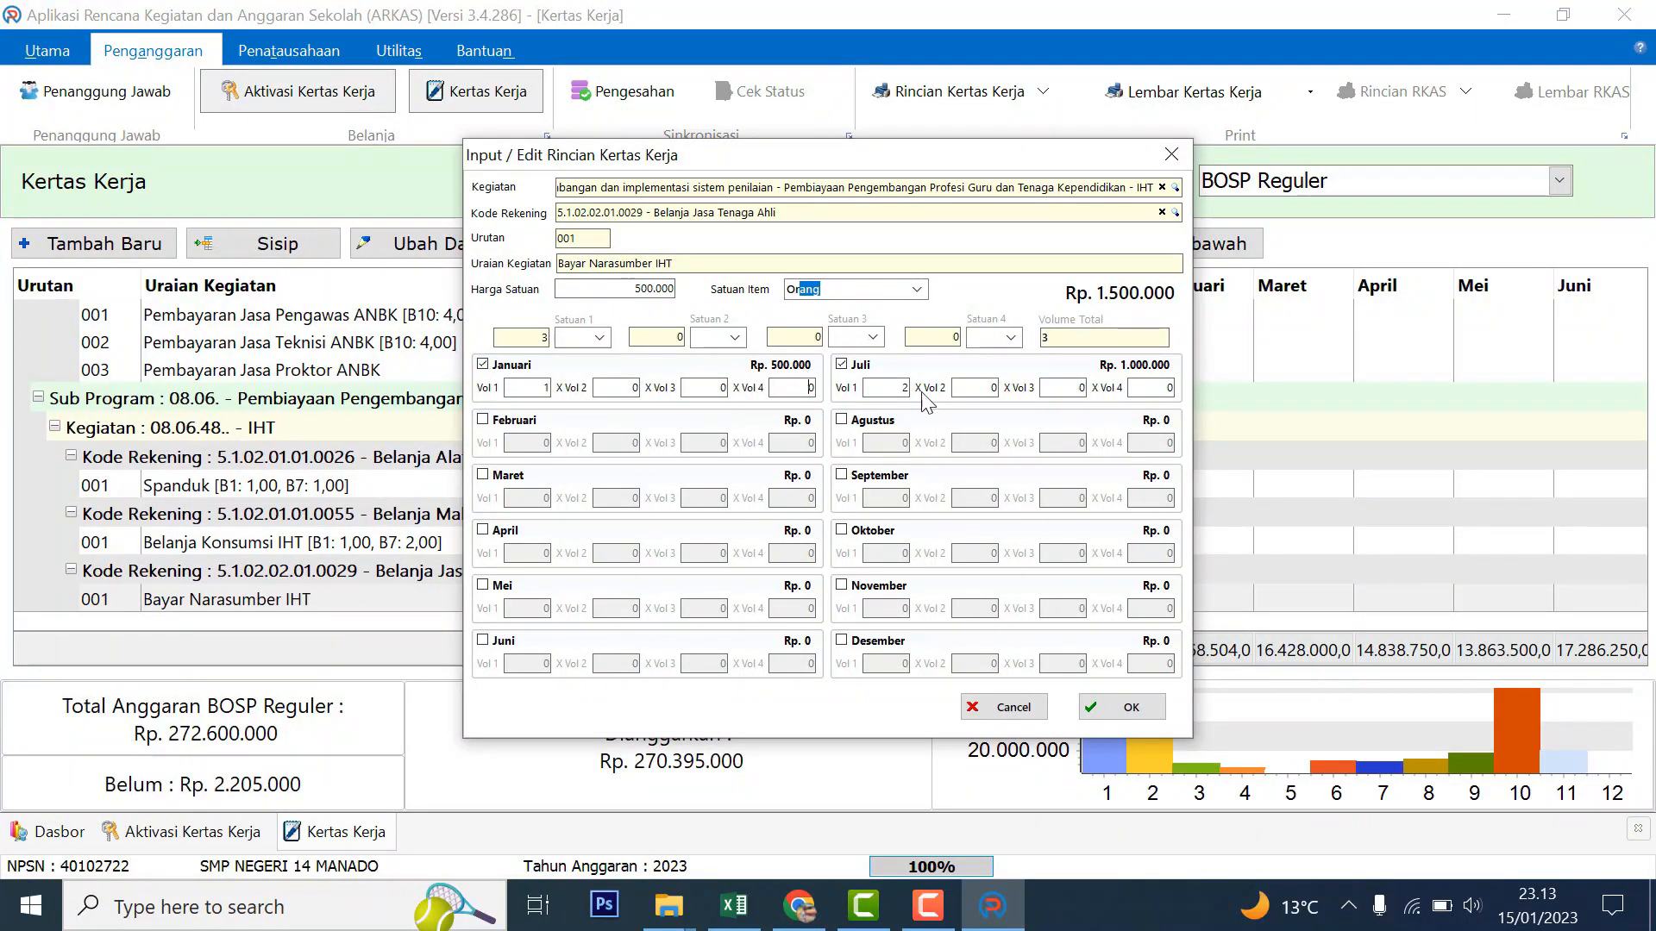
pyautogui.click(545, 388)
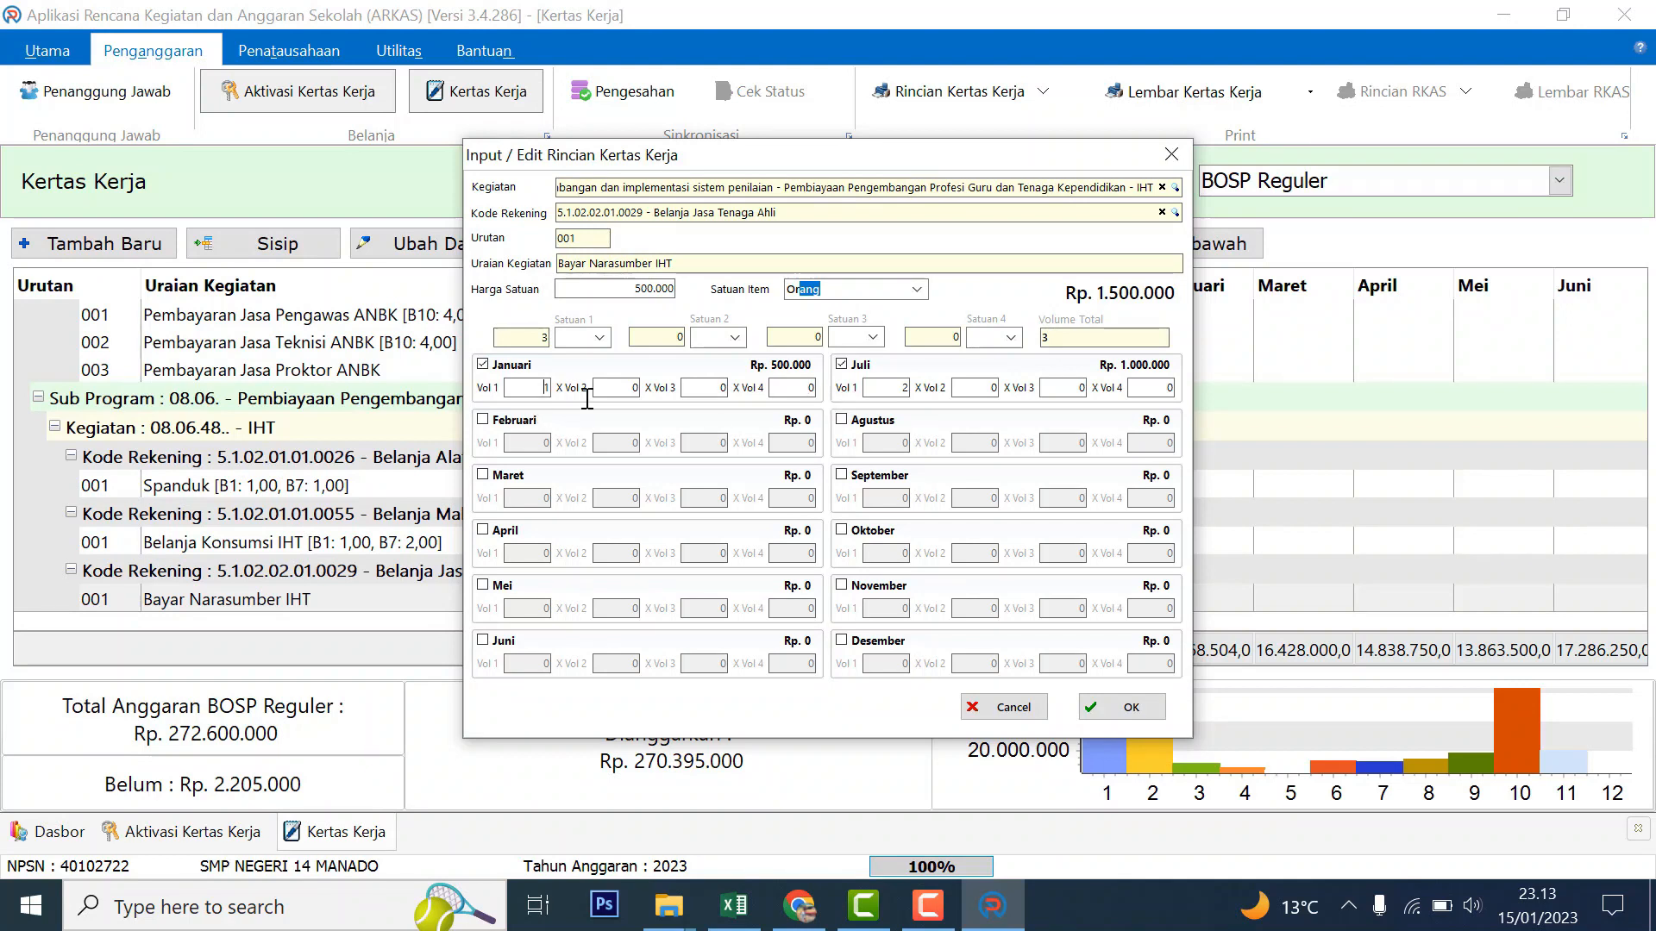
pyautogui.click(787, 390)
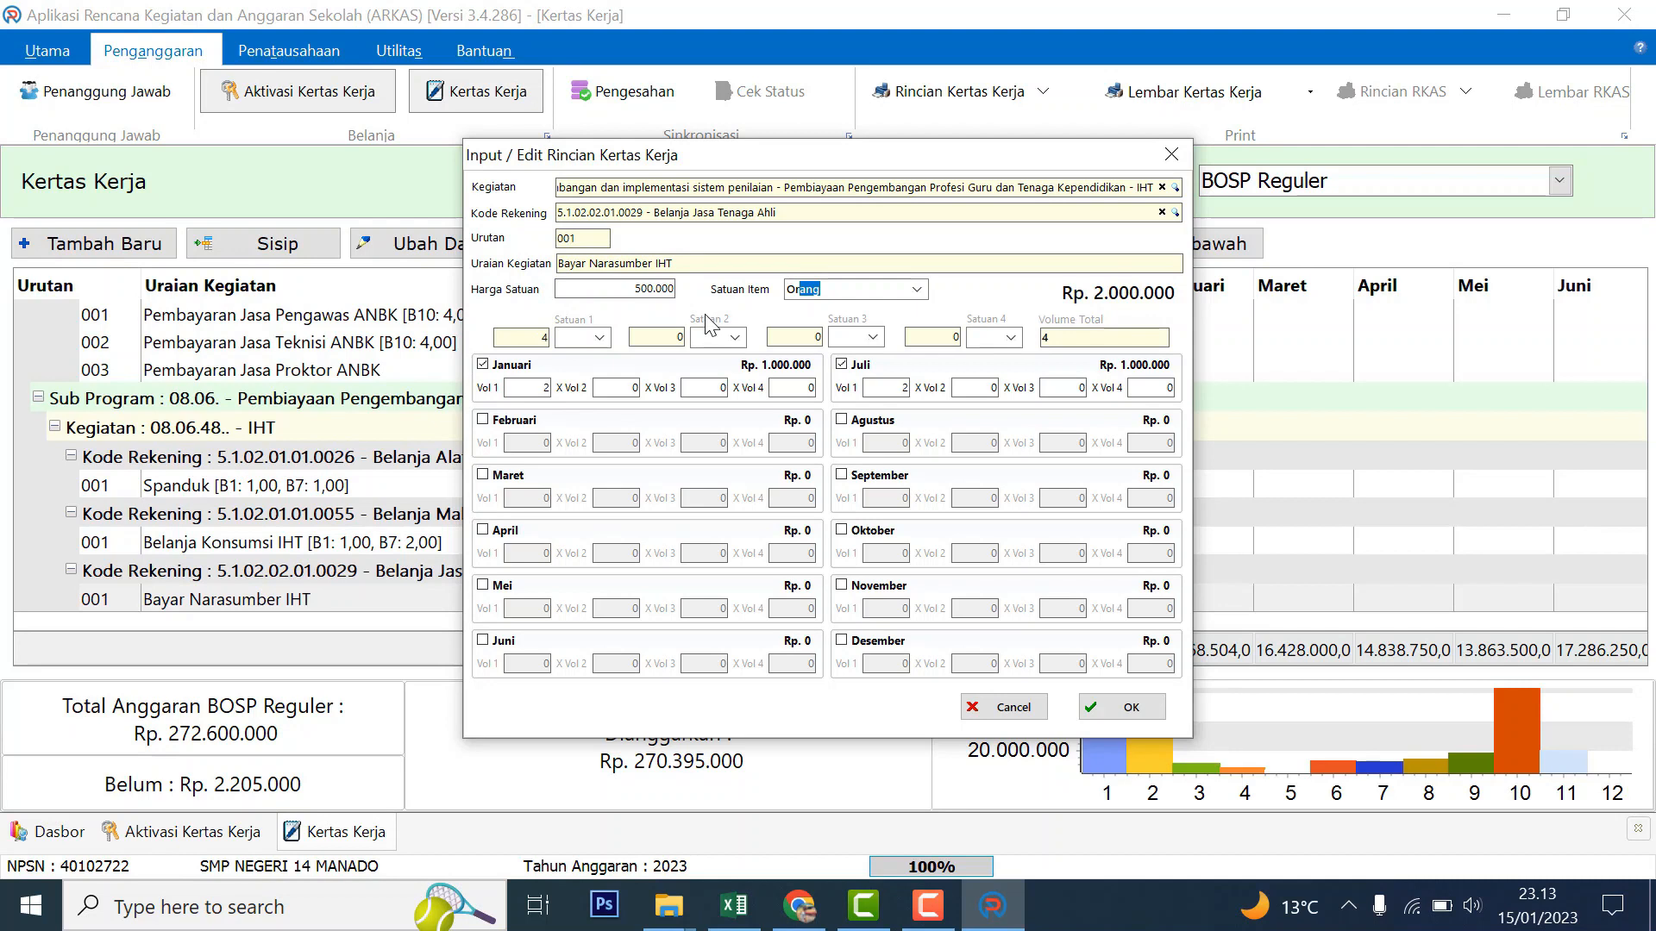
pyautogui.click(1126, 709)
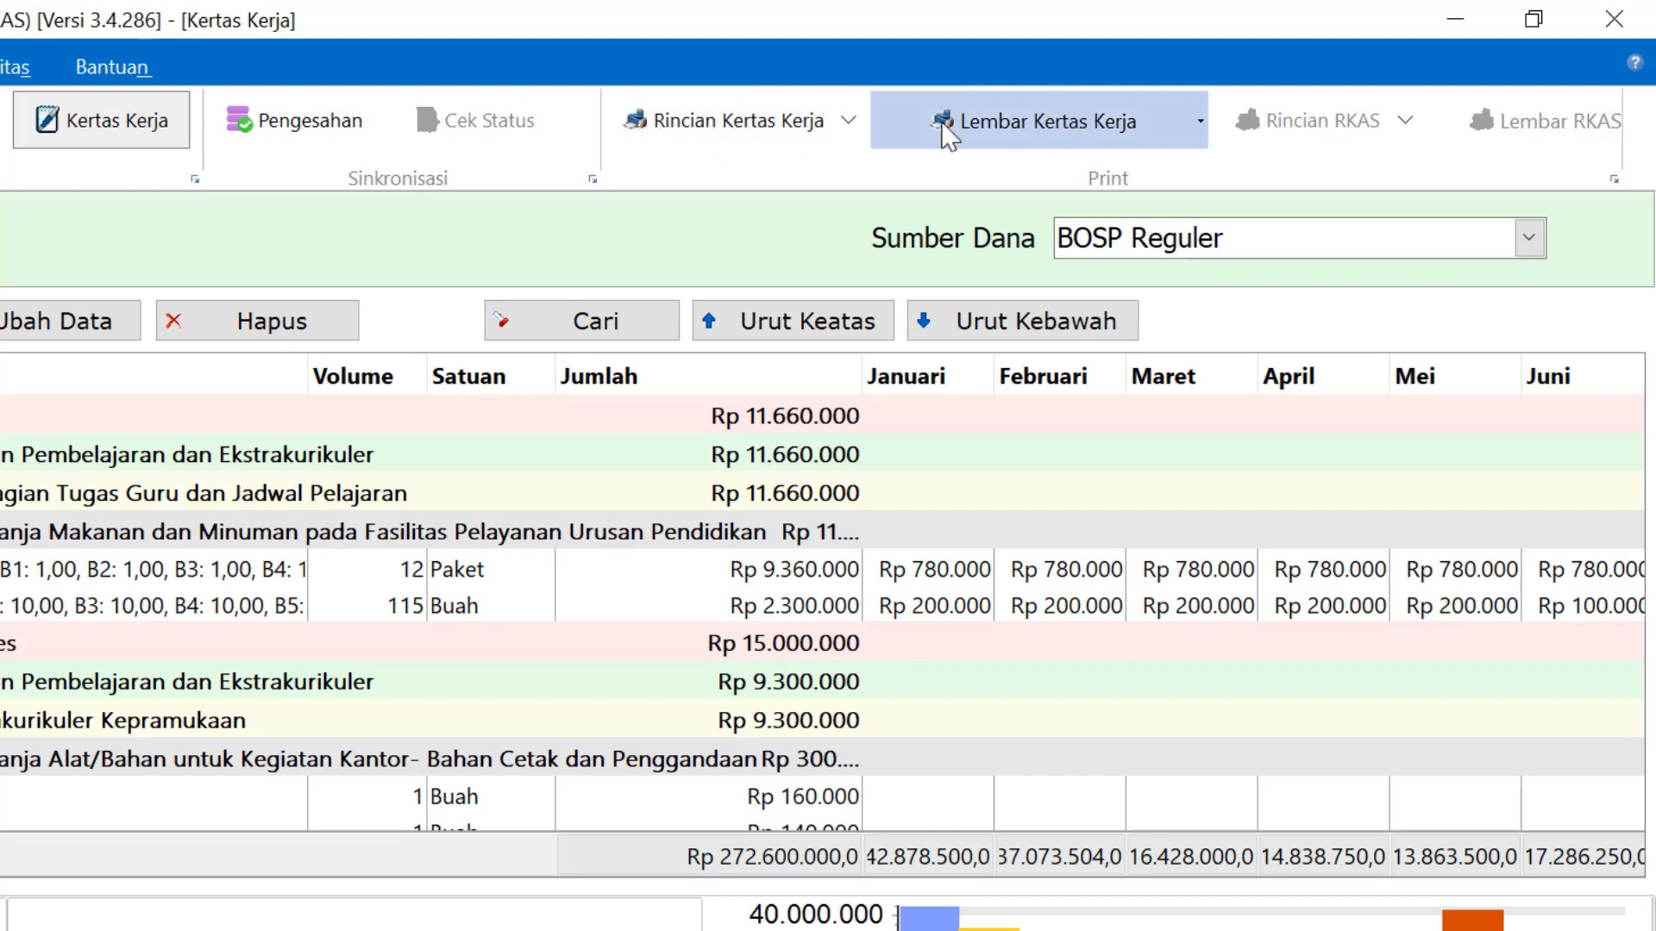
# Step: Generate the Rincian Kertas Kerja print preview with BOS Reguler as the funding source
pyautogui.click(741, 122)
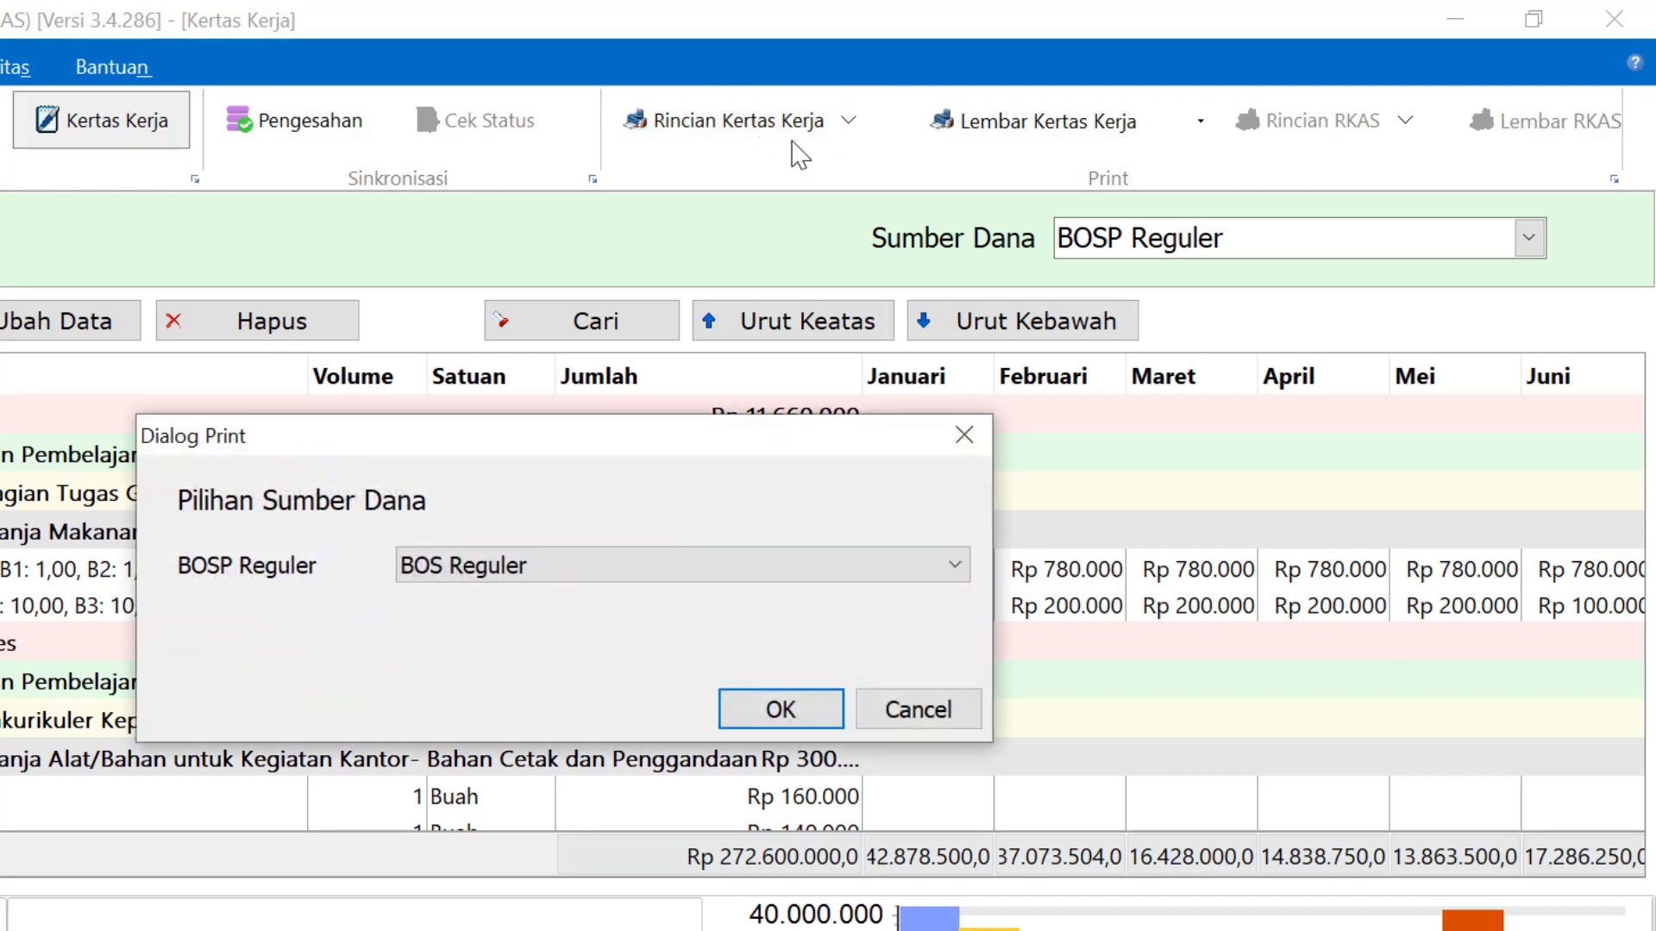
pyautogui.click(543, 576)
pyautogui.click(543, 576)
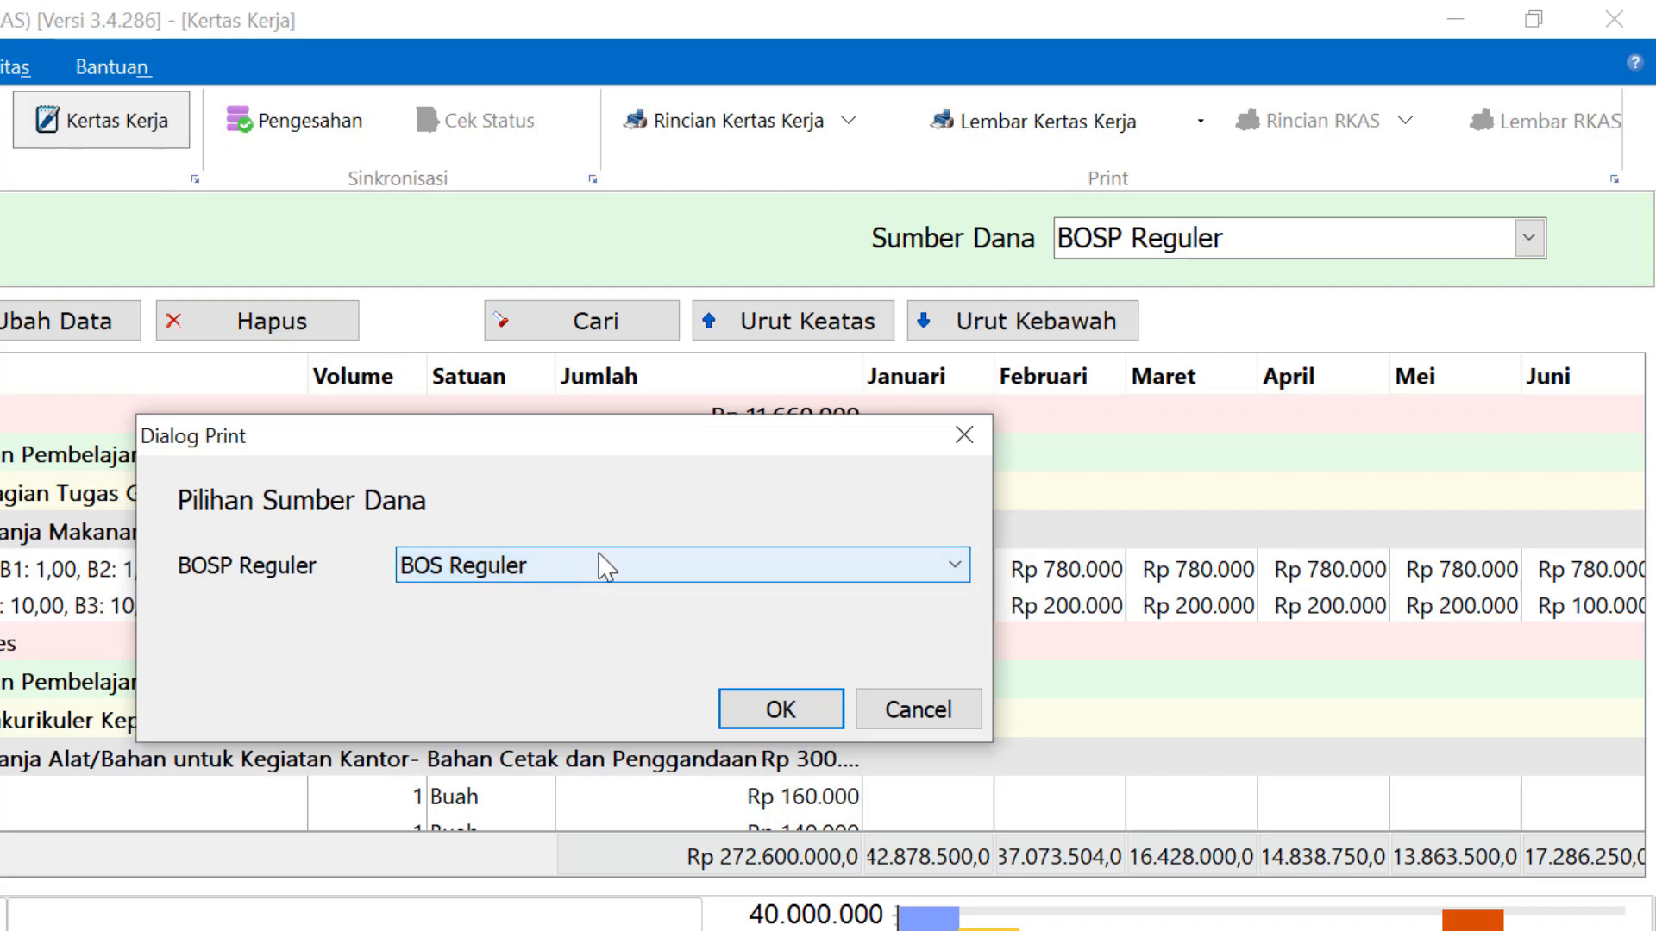
pyautogui.click(782, 712)
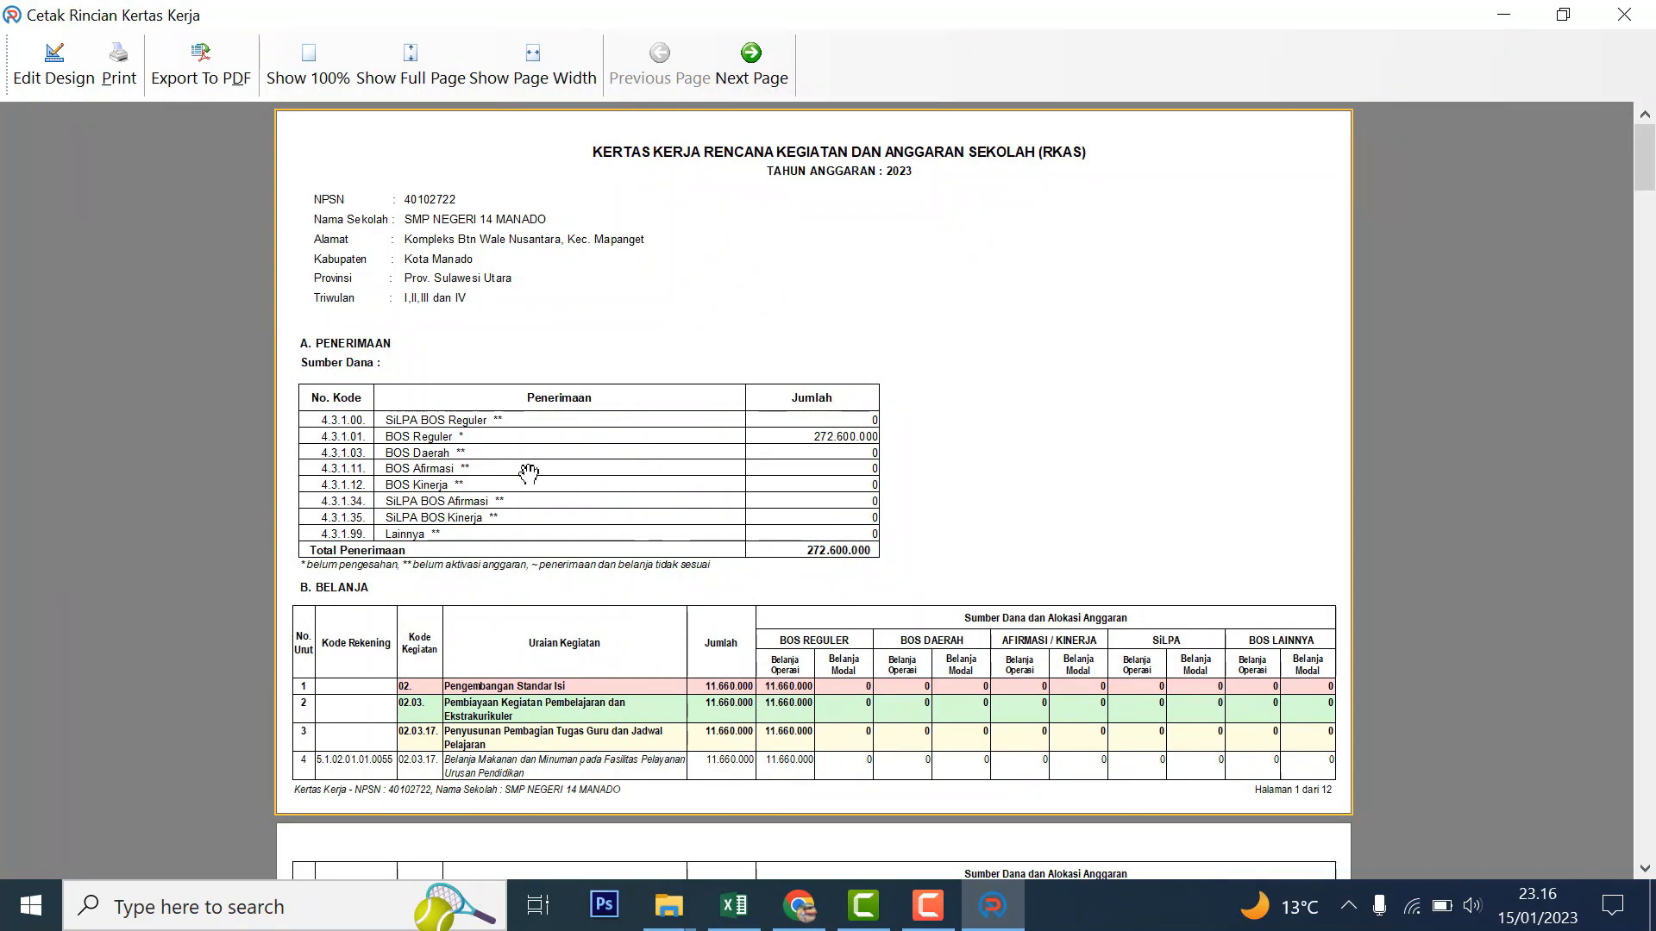
# Step: Export all pages of the report to PDF, choosing the BOS 2023 folder inside DATA SEMPEREMBELS 2022-2023 as the save location
pyautogui.click(215, 76)
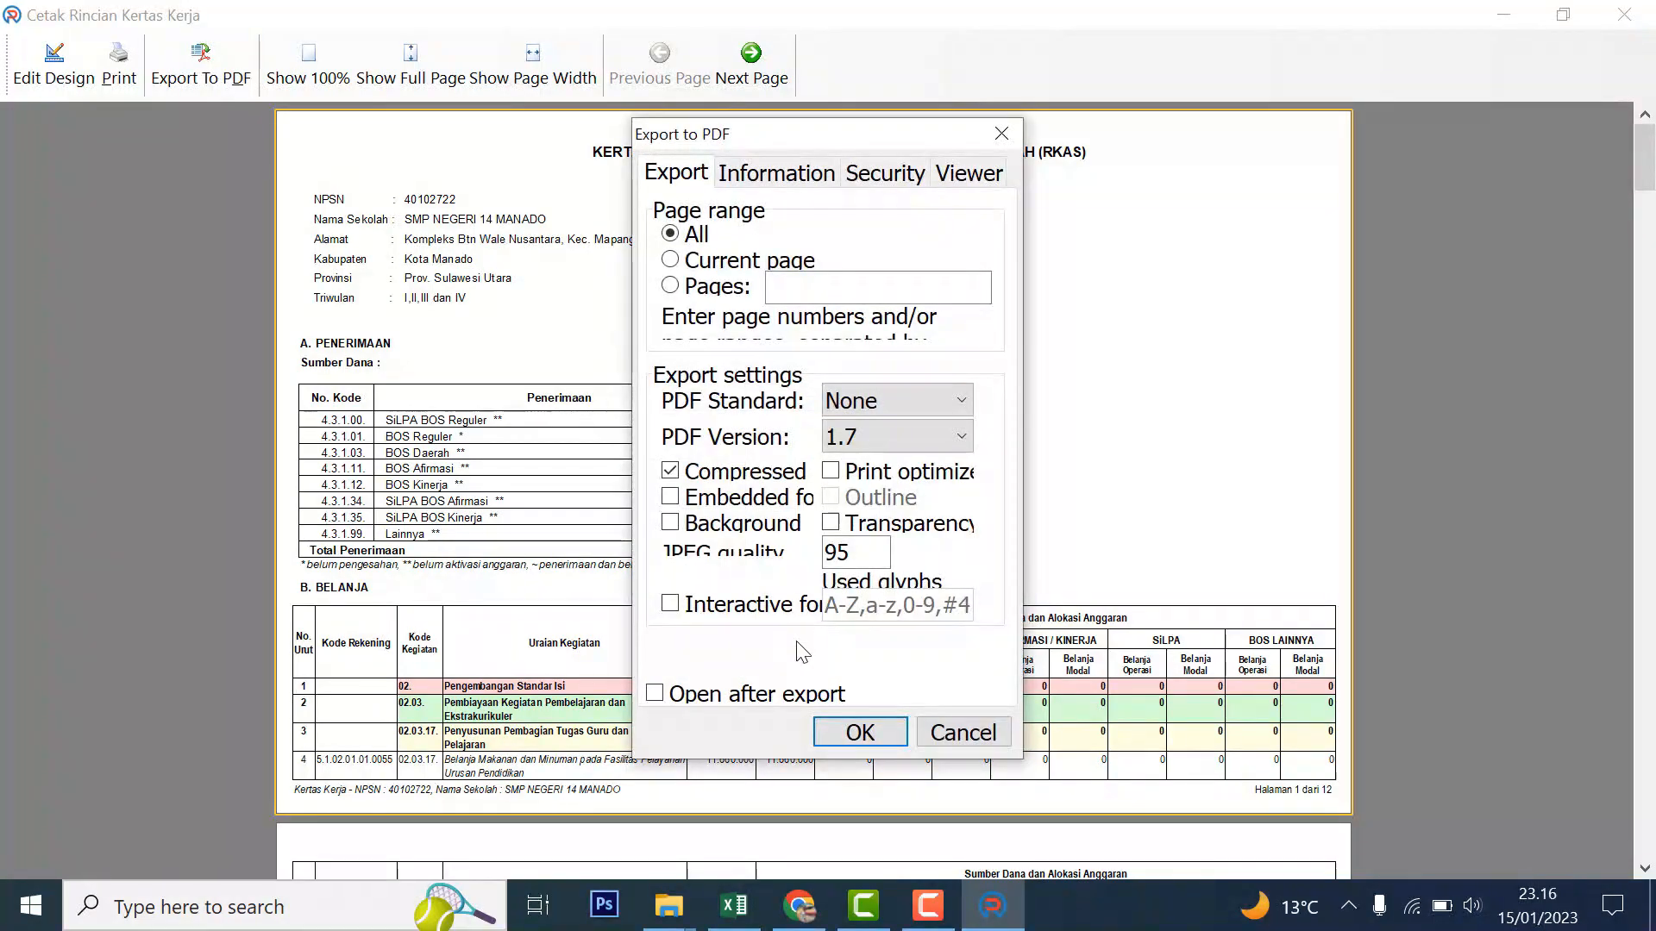
pyautogui.click(860, 733)
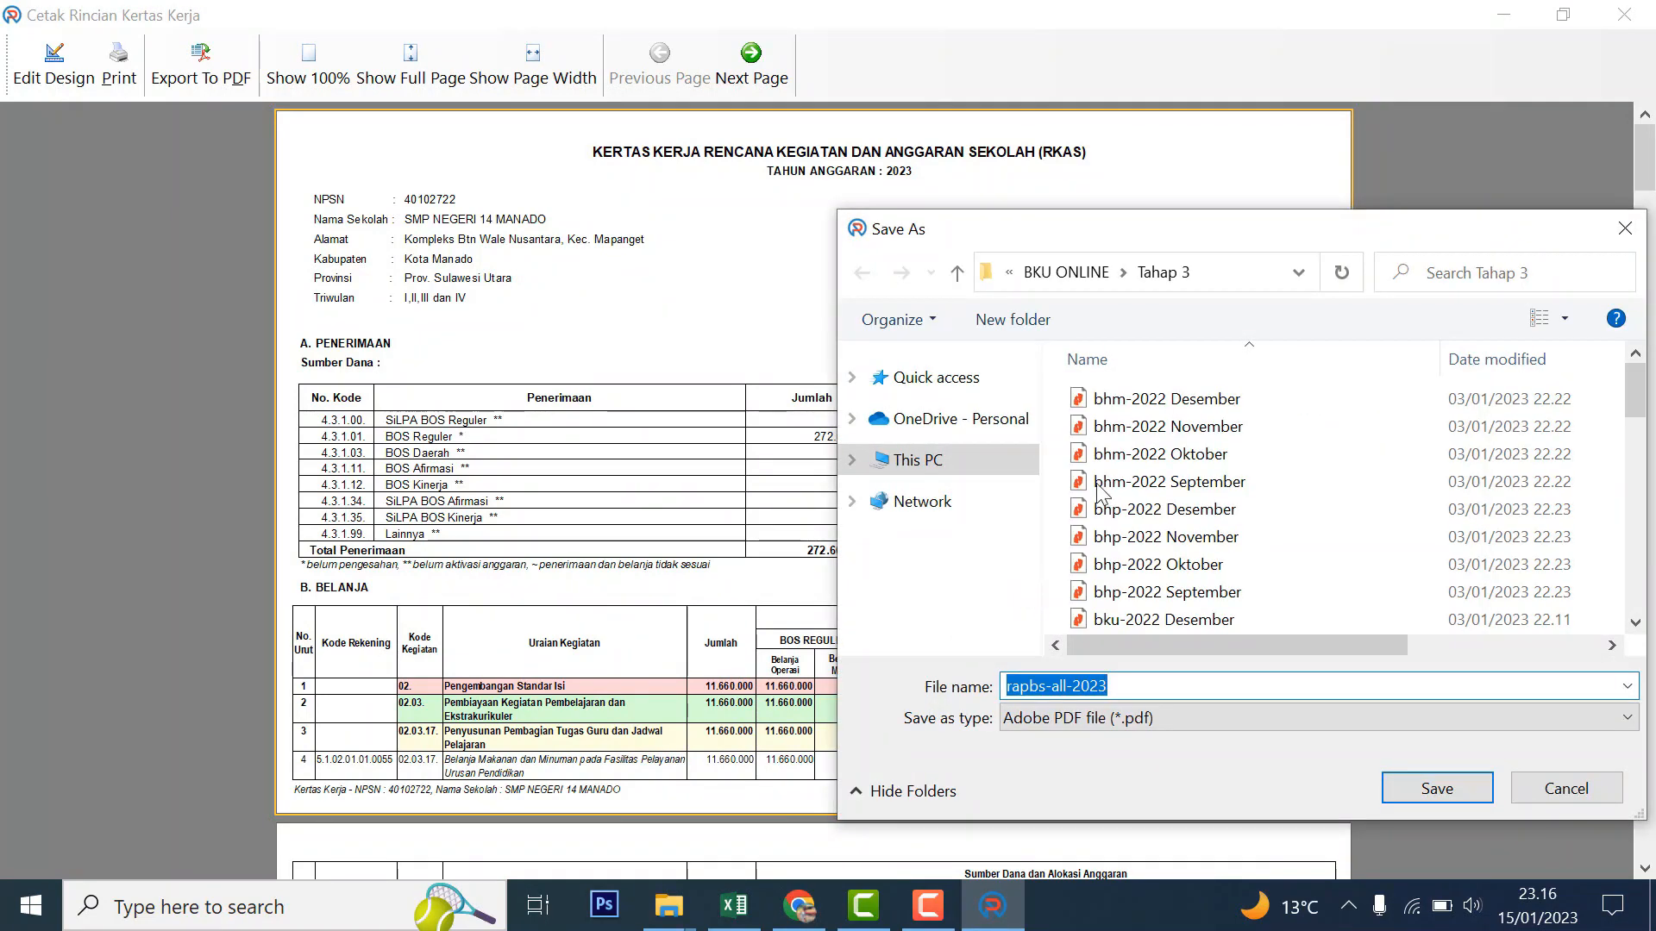
pyautogui.click(986, 646)
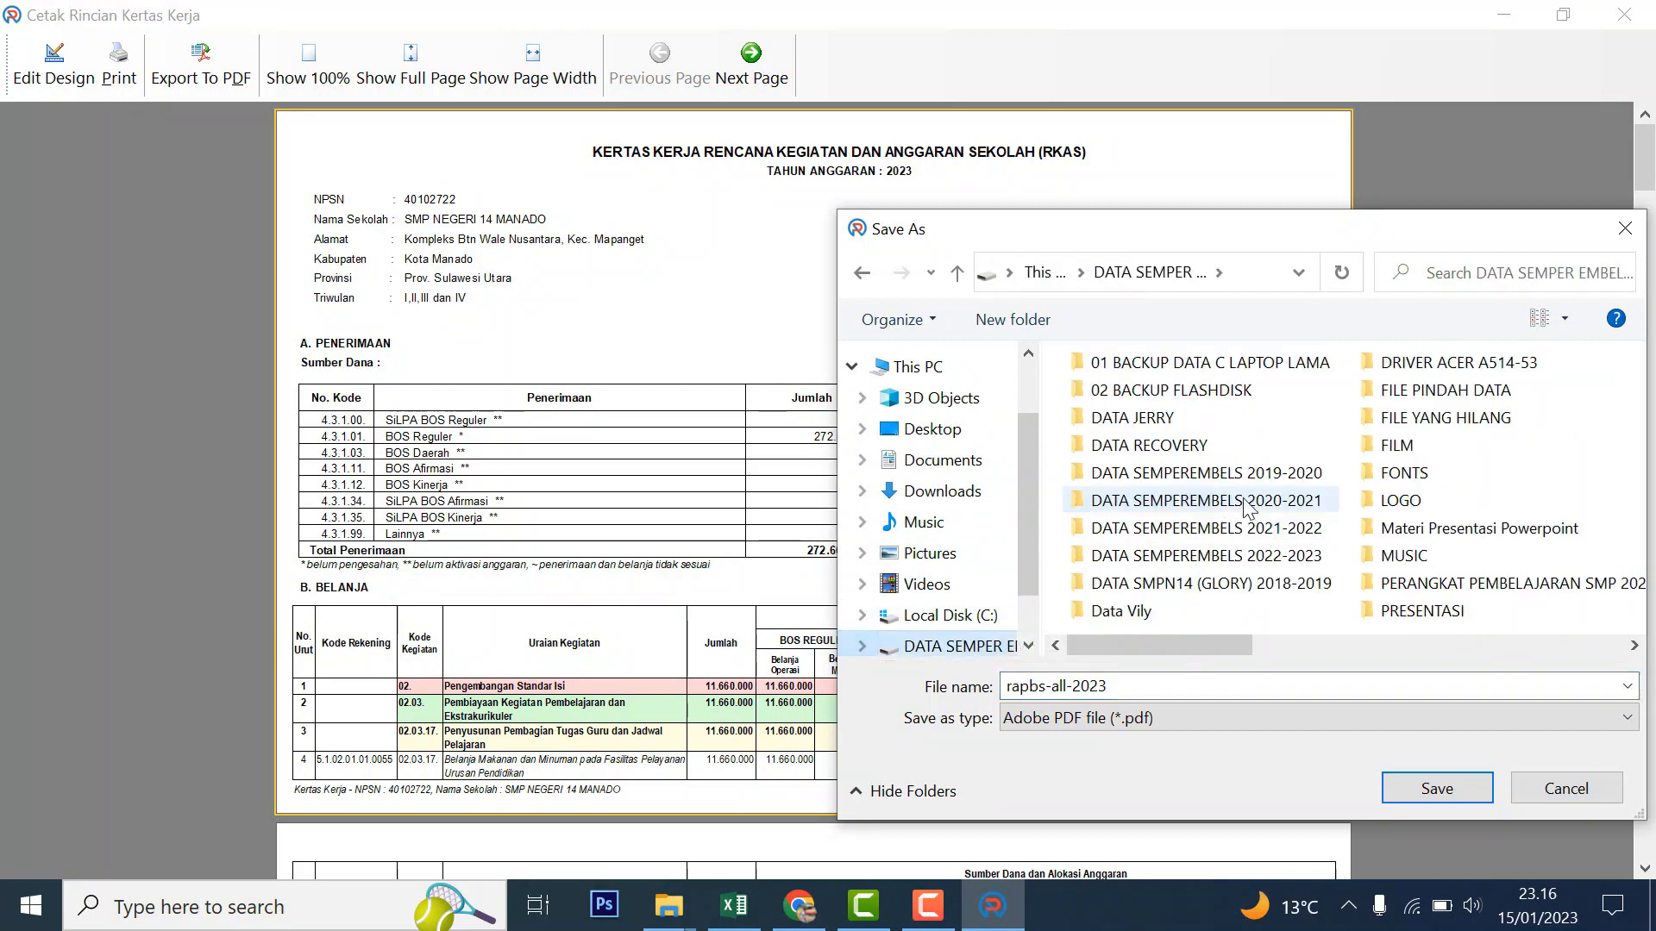
pyautogui.doubleClick(1216, 562)
pyautogui.doubleClick(1214, 565)
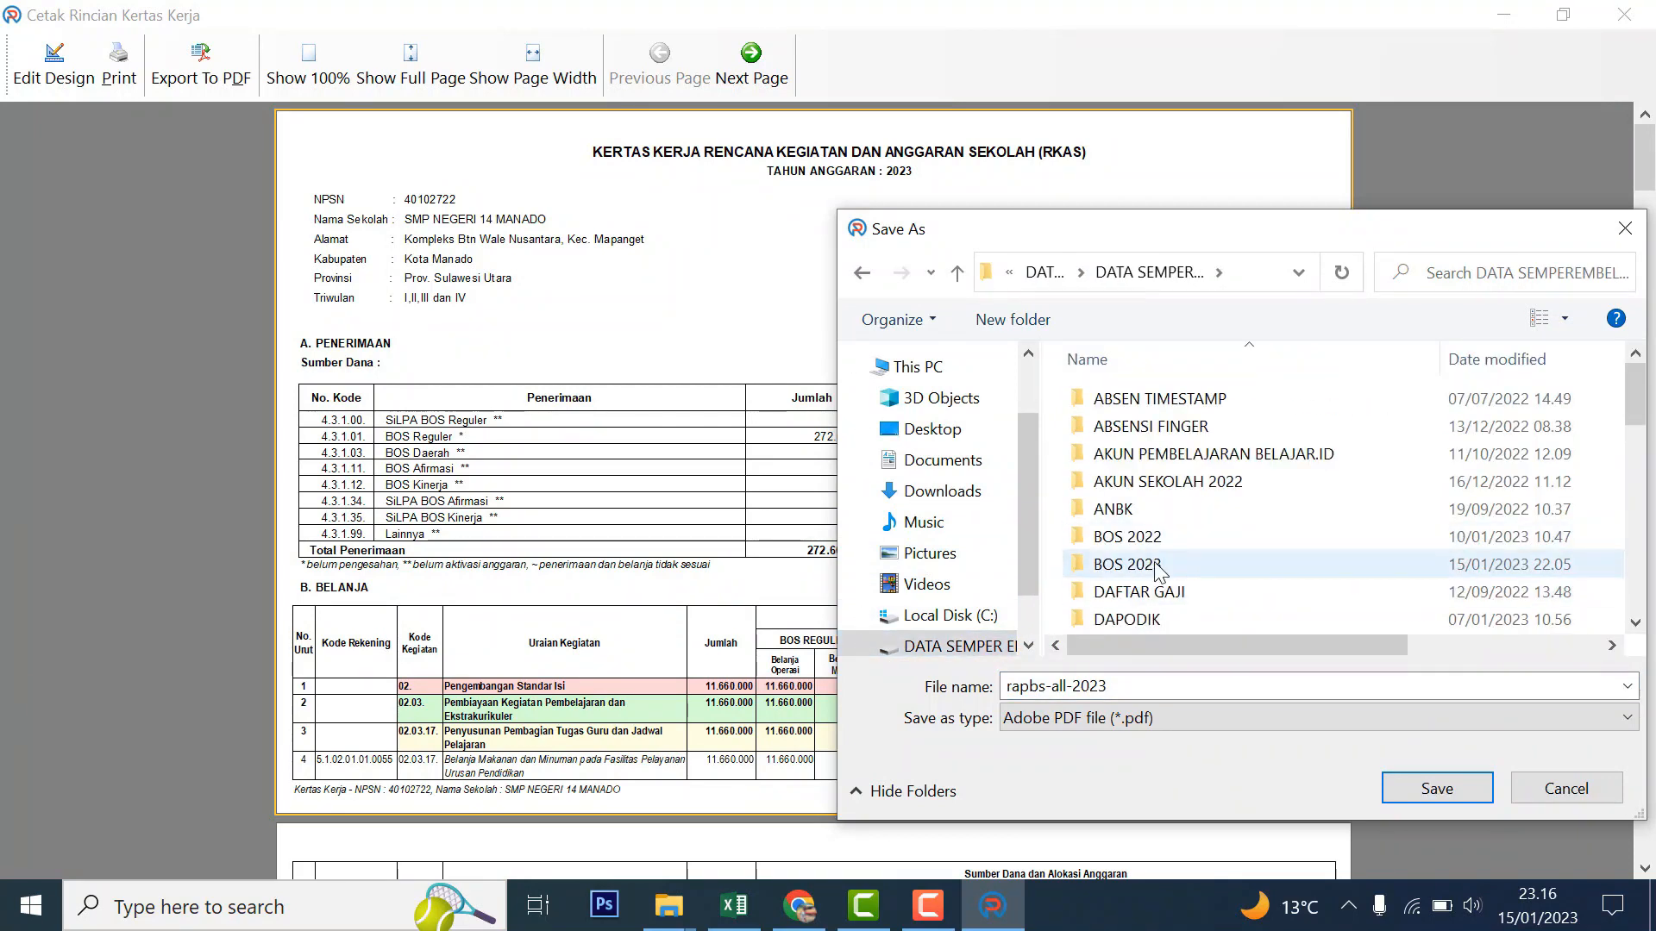
# Step: Create a folder named RKAS 2023, save the PDF there as rapbs-all-2023, and close the print preview
pyautogui.click(1028, 319)
pyautogui.write('RKAS 2023')
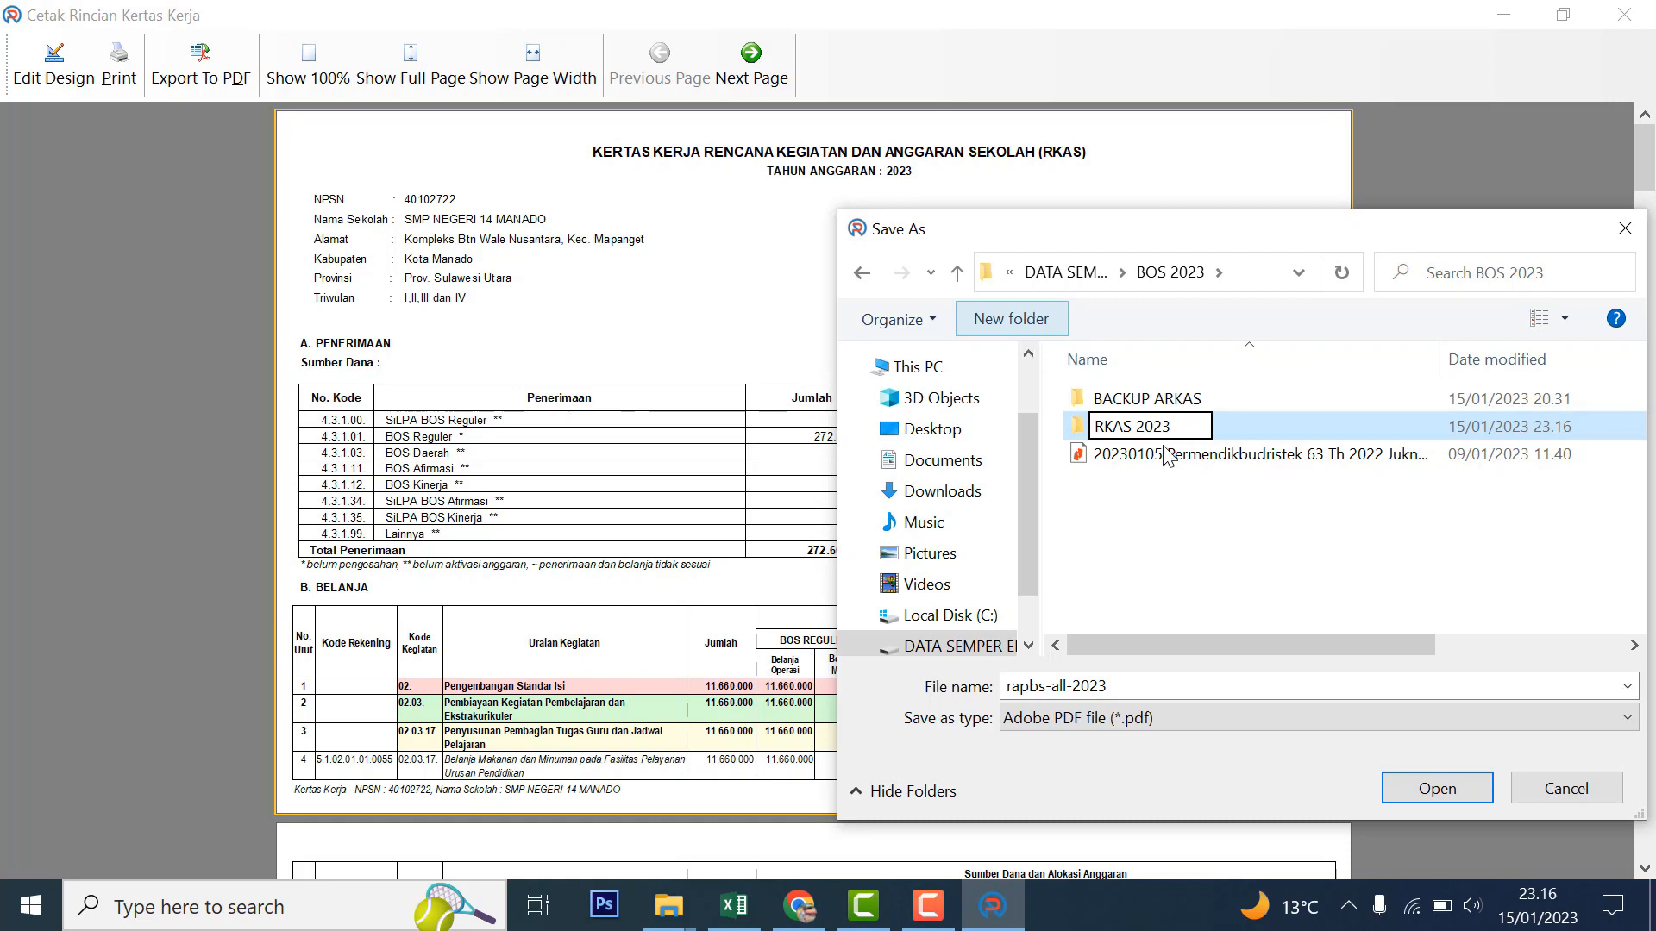
pyautogui.press('Return')
pyautogui.press('Return')
pyautogui.click(1452, 802)
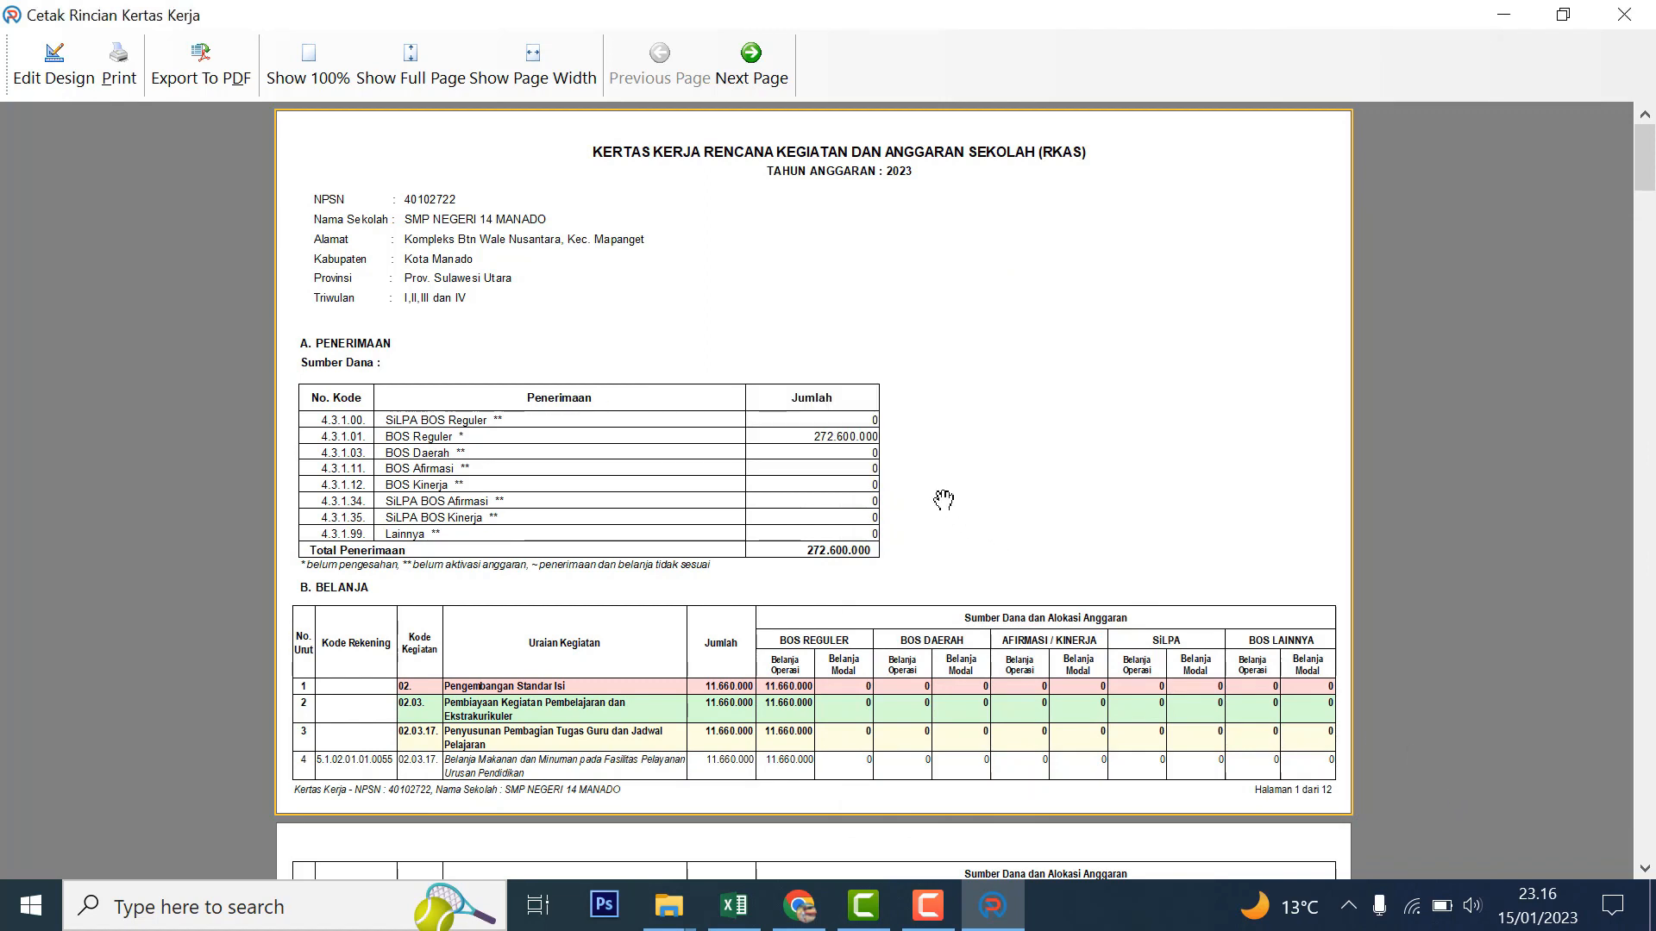
pyautogui.click(1624, 16)
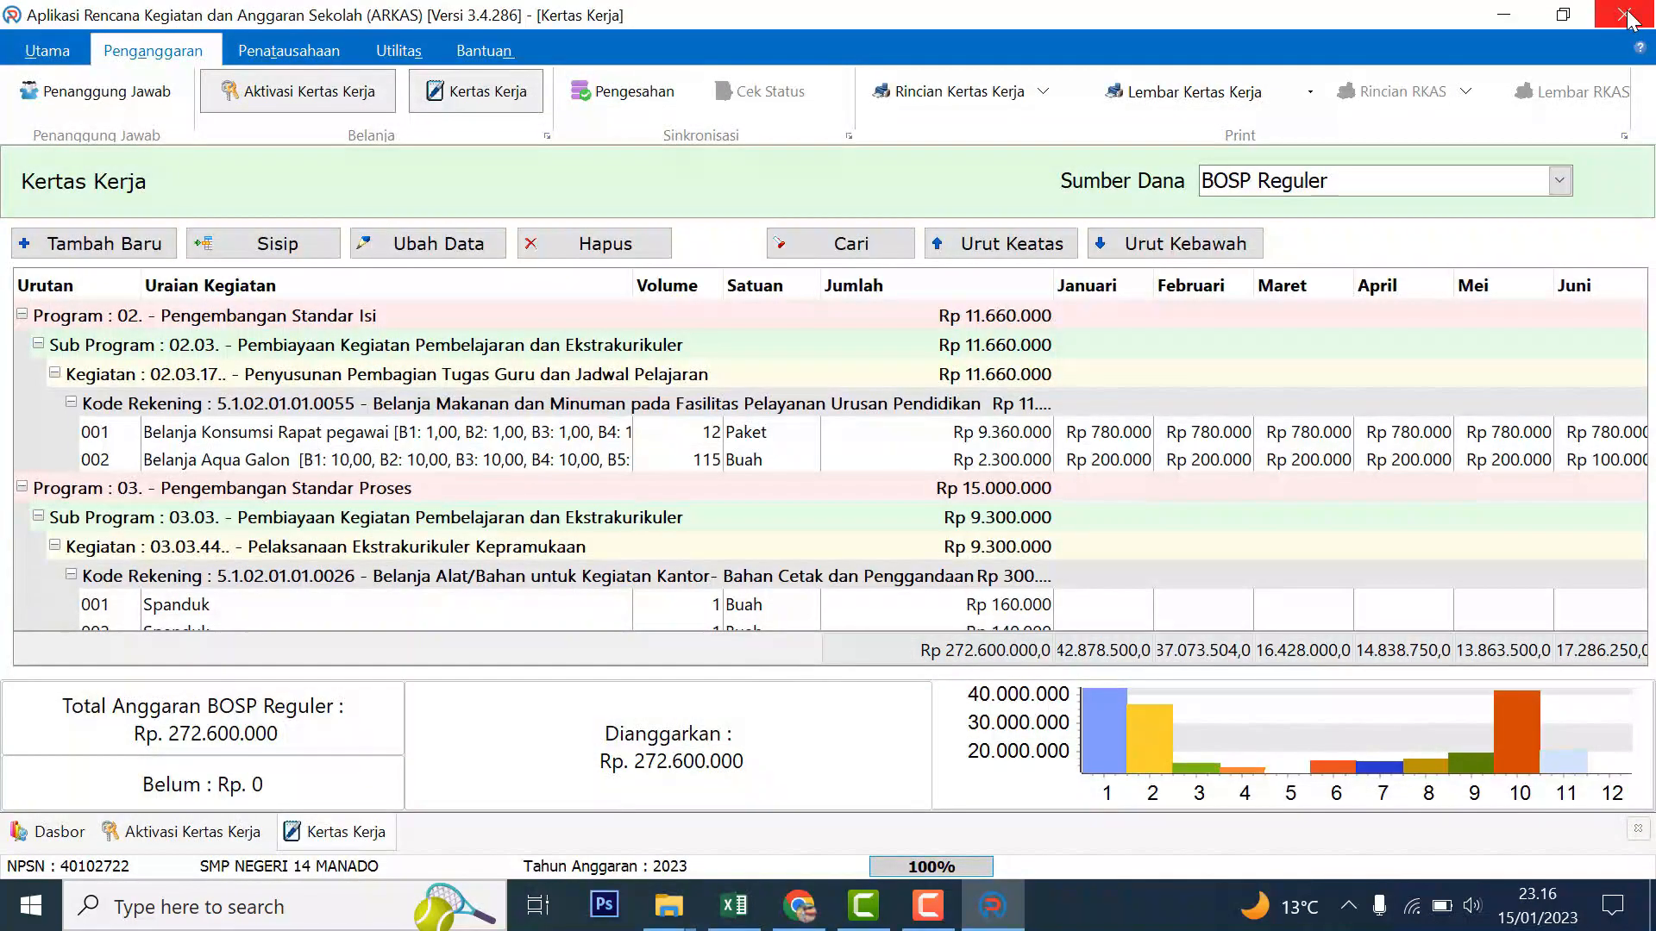
# Step: Generate the Rincian Kertas Kerja Tahap report, export all pages to PDF as rapbs-tahap-2023 in the RKAS 2023 folder, and close the preview
pyautogui.click(1045, 93)
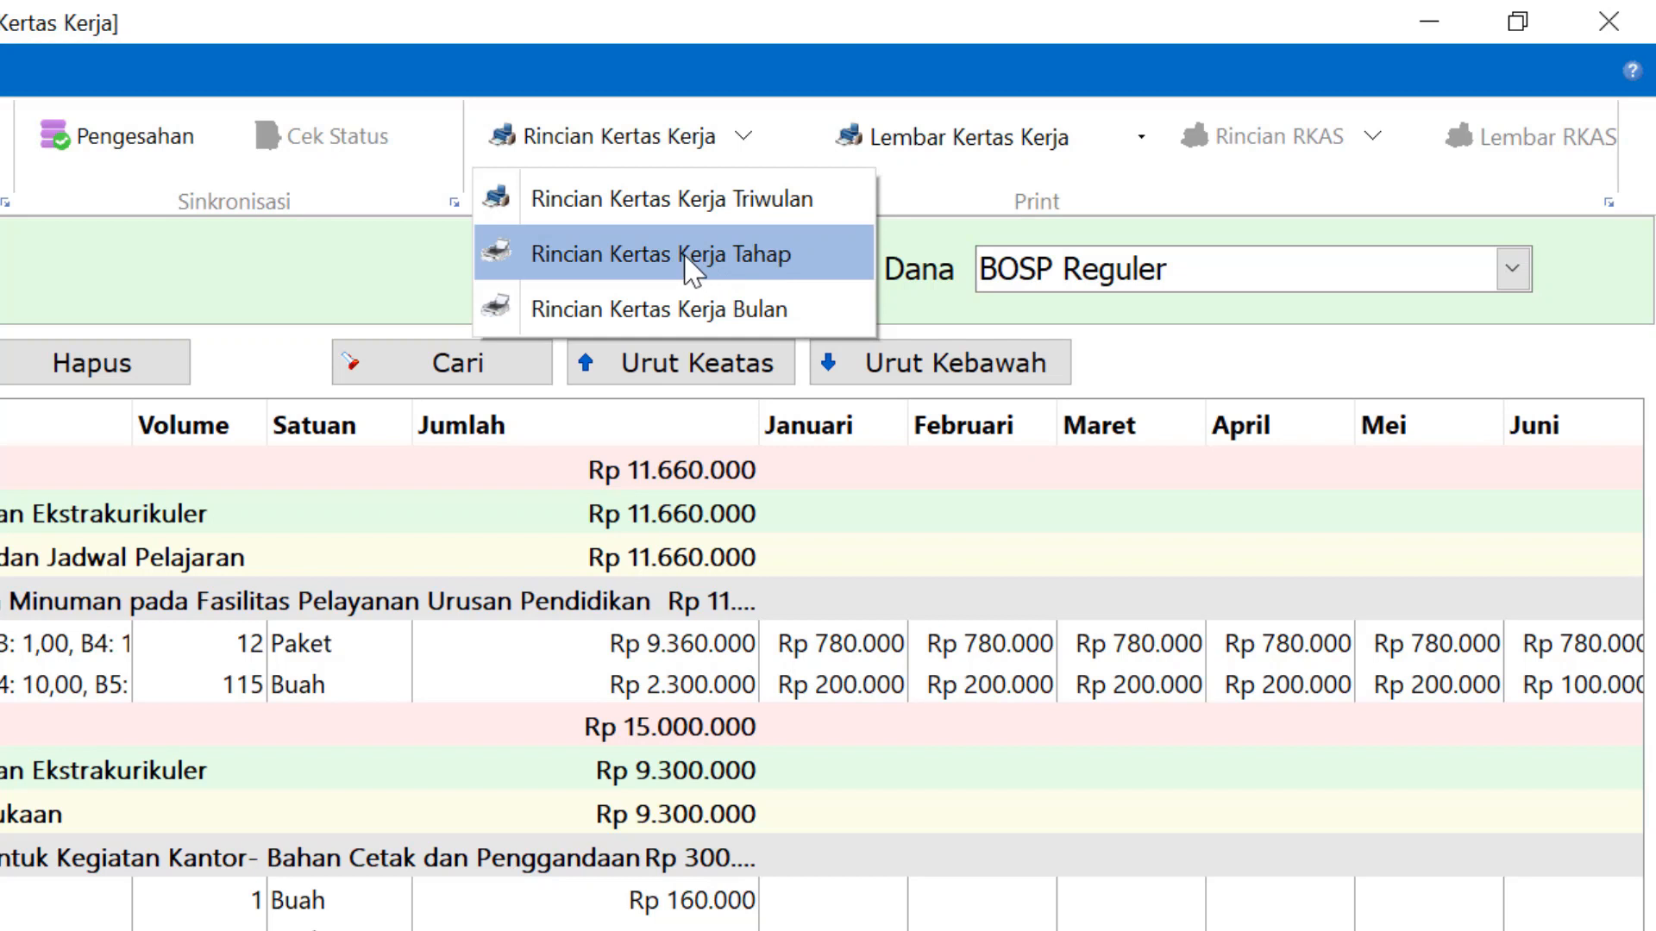
pyautogui.click(785, 242)
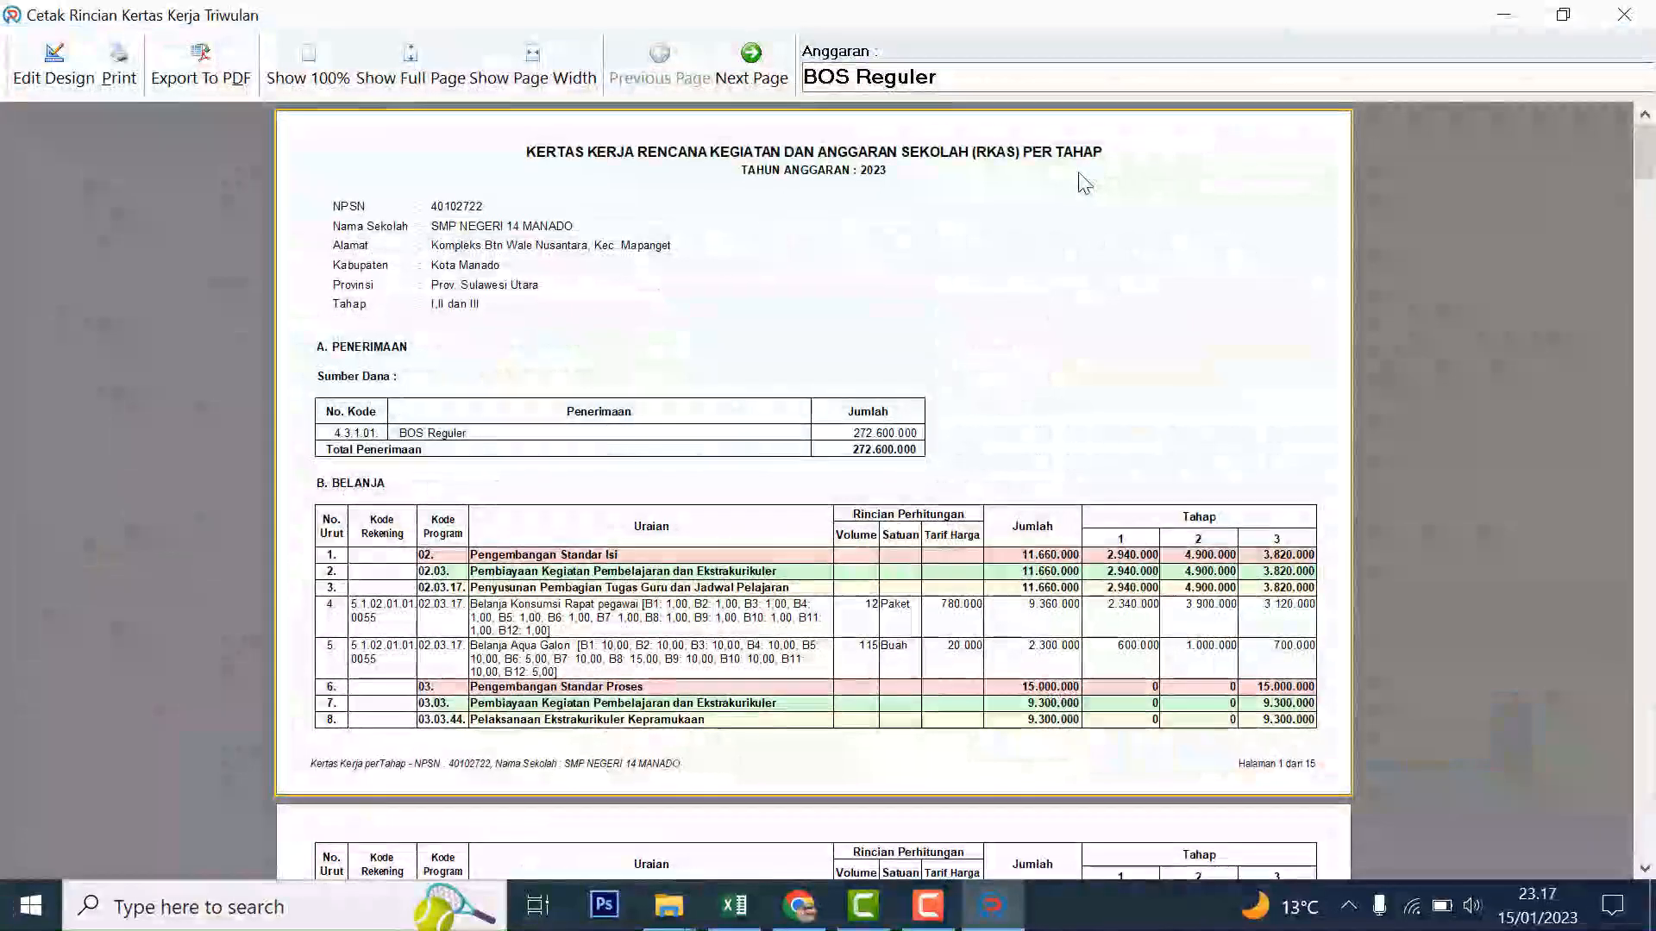
pyautogui.click(200, 65)
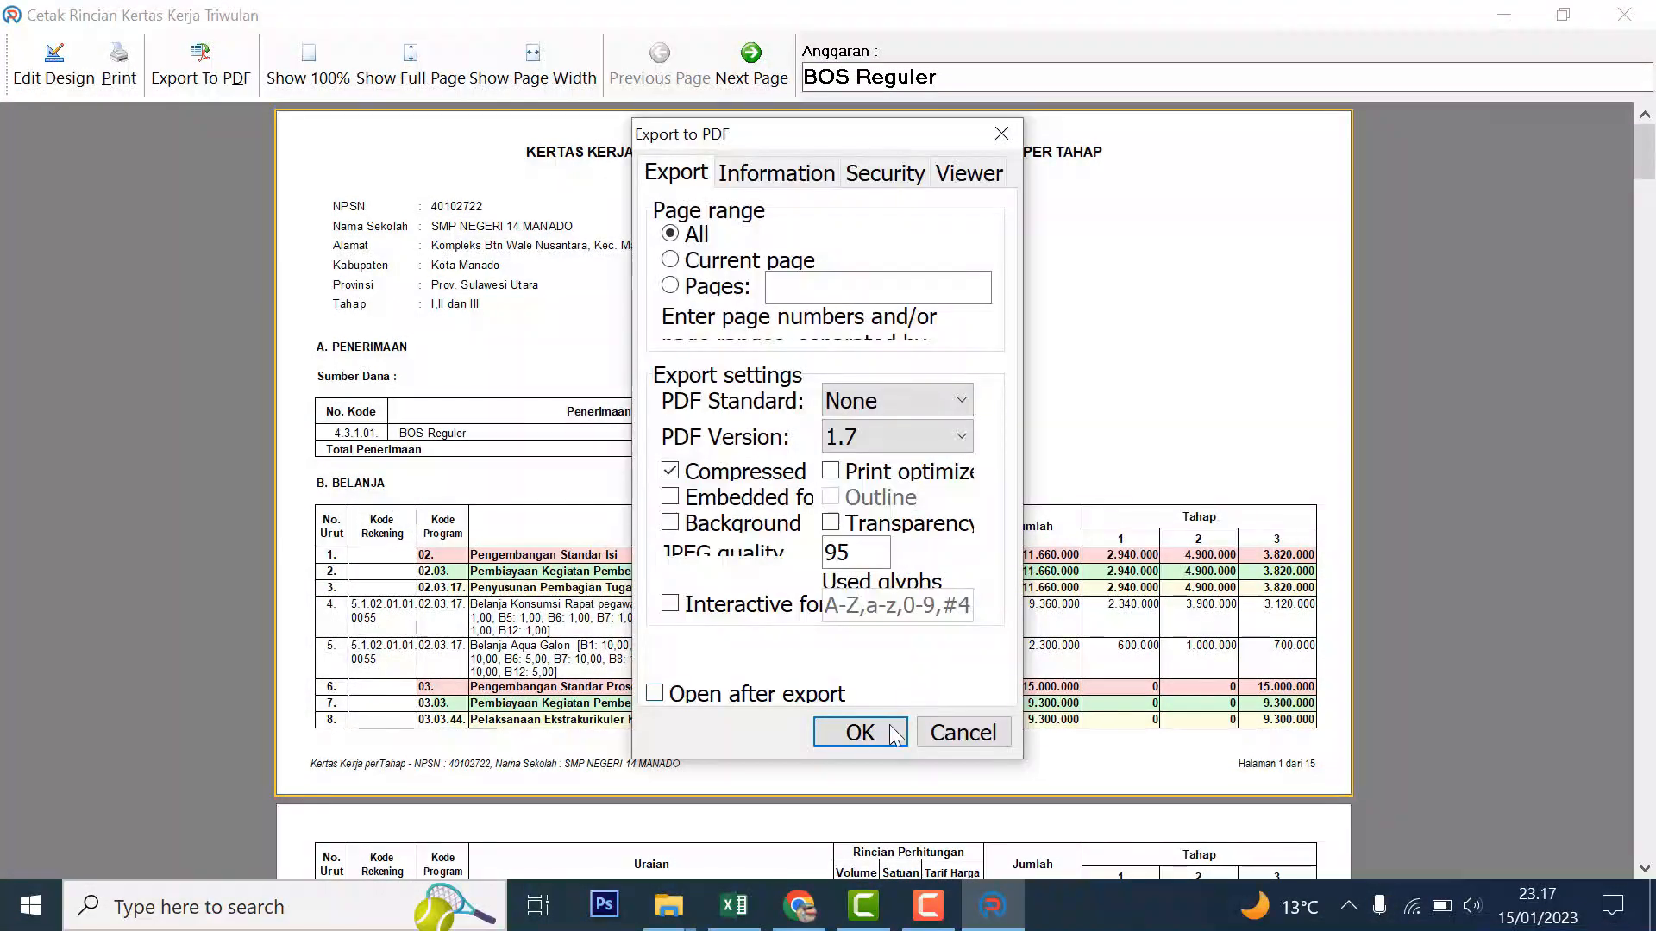
pyautogui.click(893, 733)
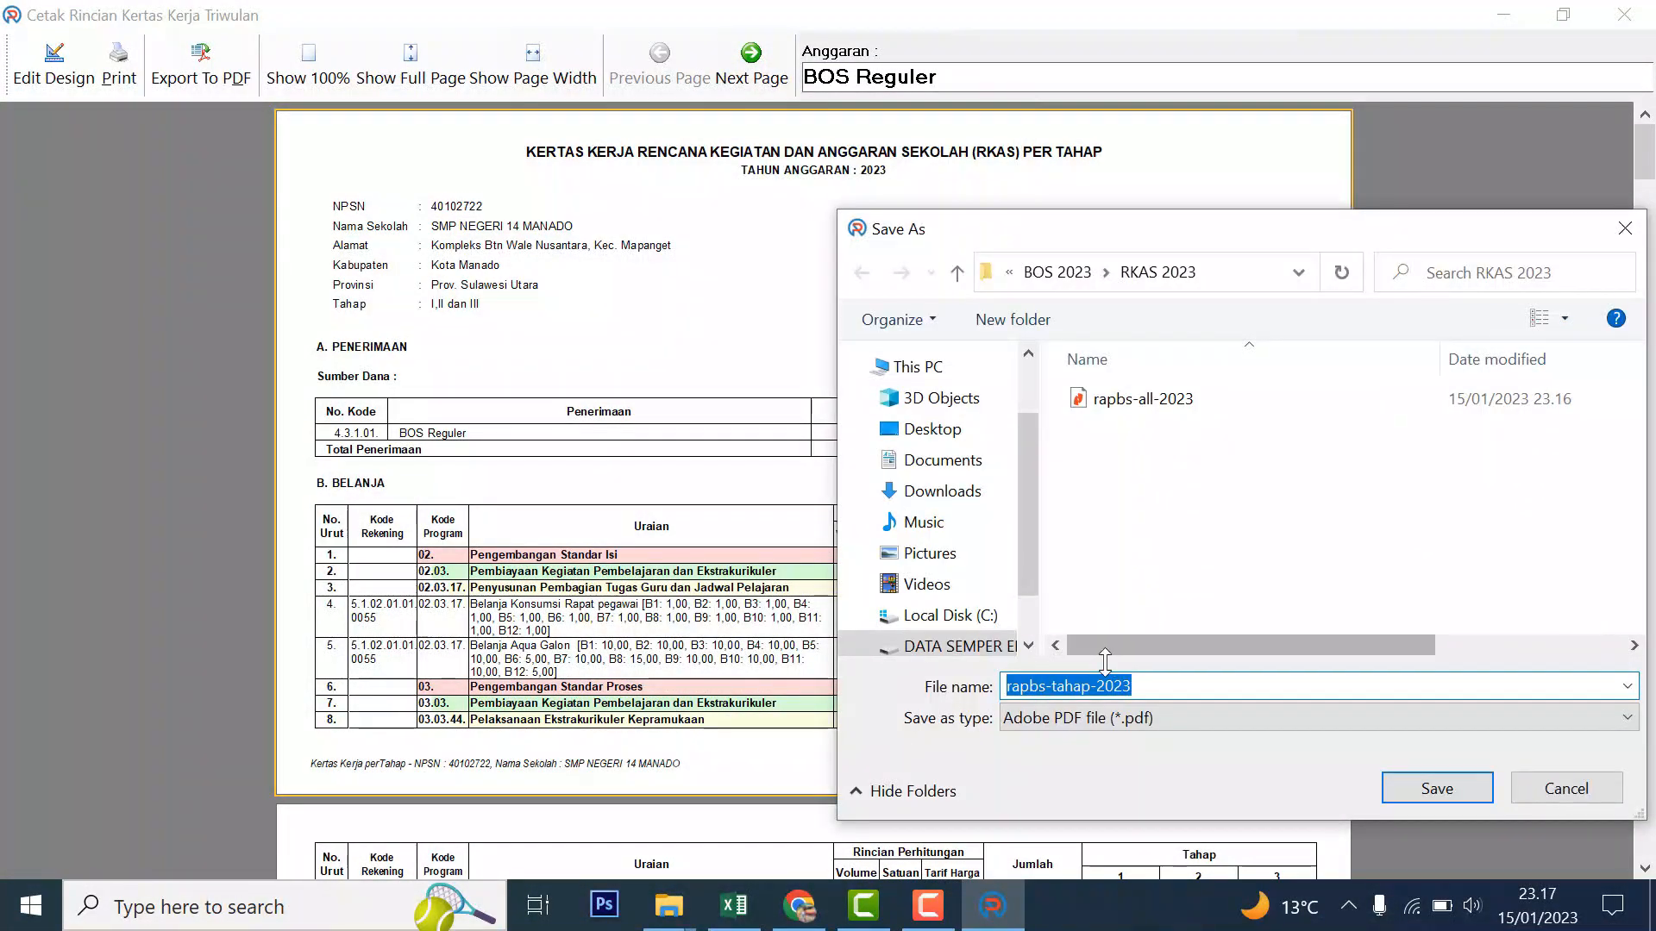
pyautogui.click(1437, 788)
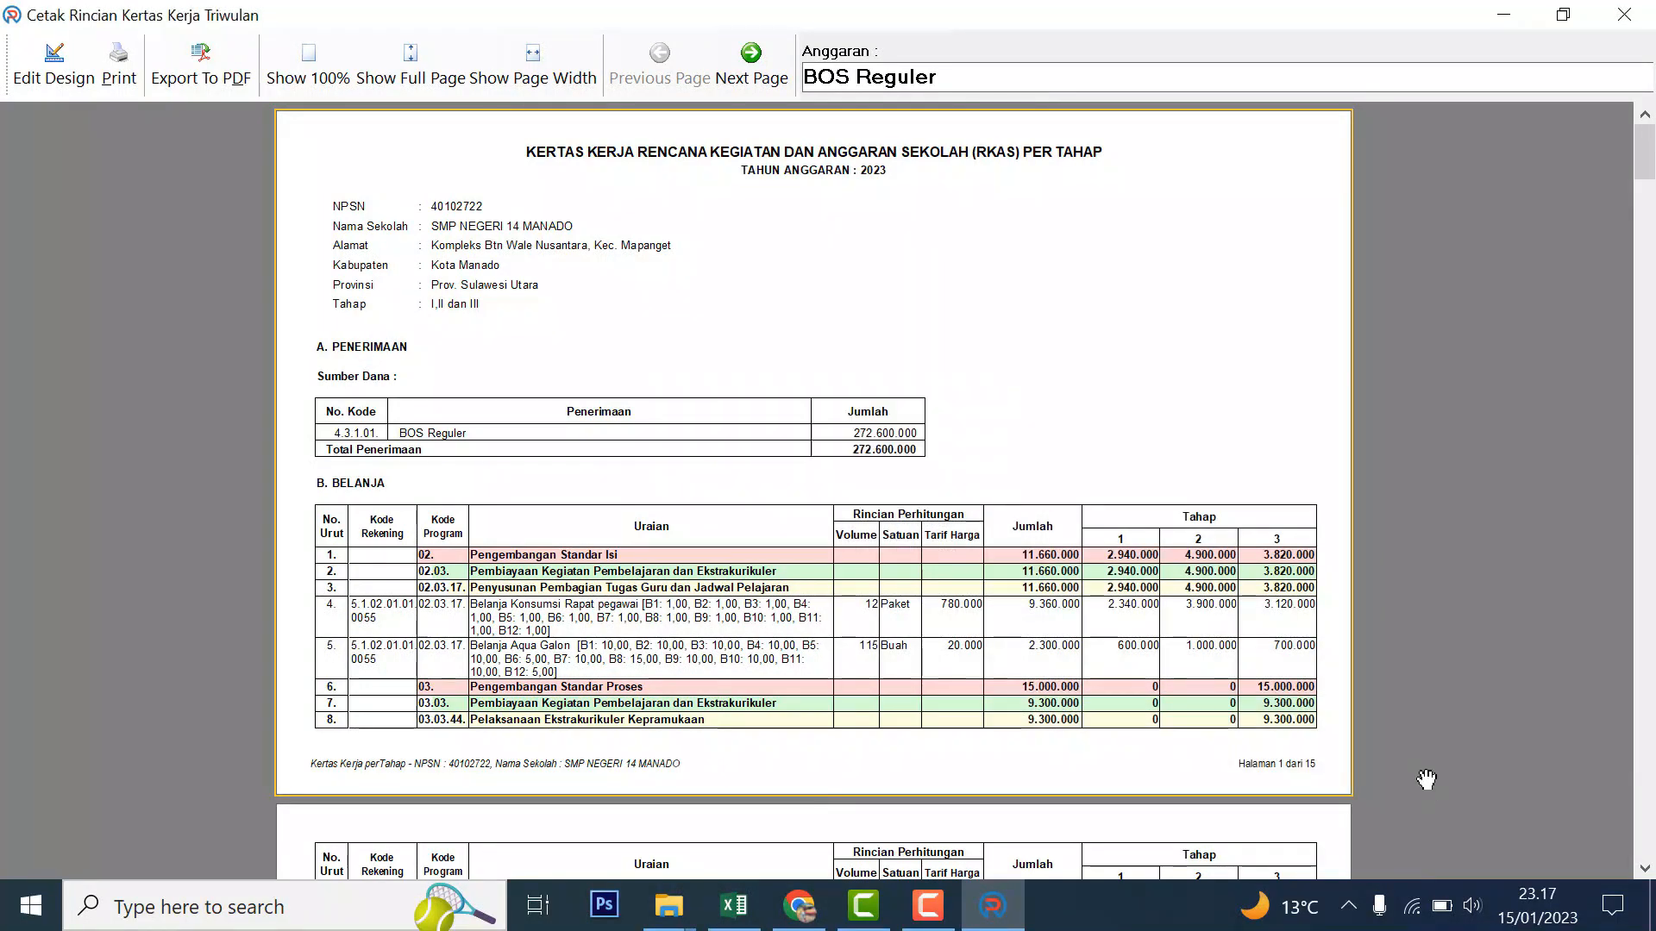
pyautogui.click(1647, 10)
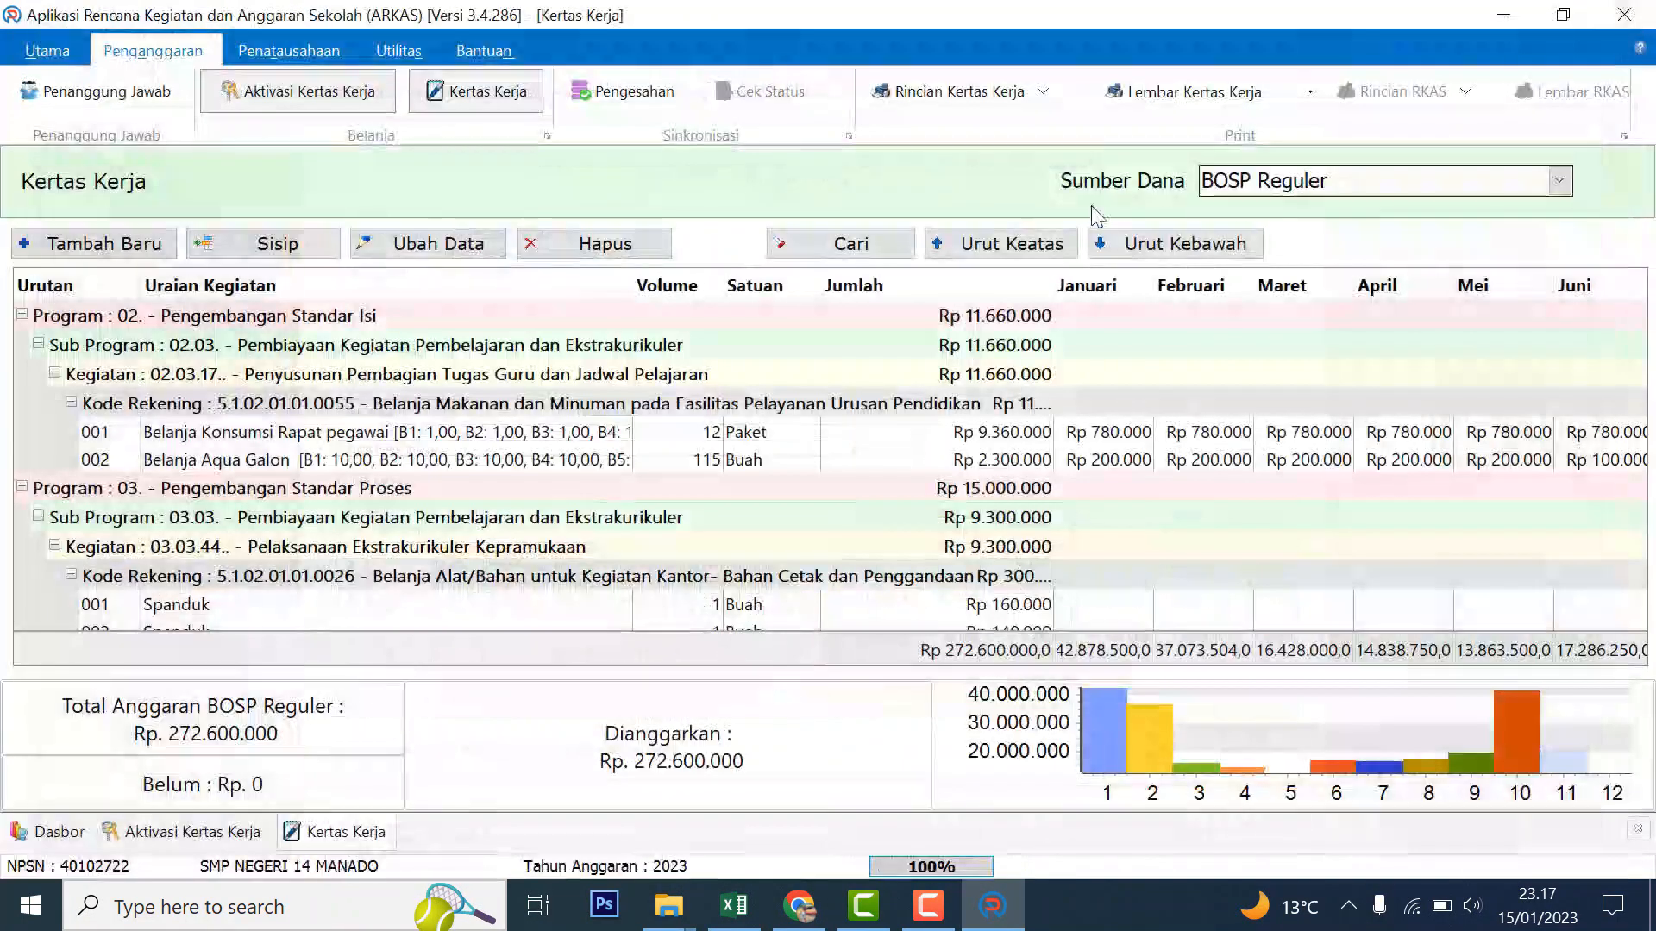
# Step: Export all pages of the Rincian Kertas Kerja Triwulan report to PDF as rapbs-tri-2023 and close the preview
pyautogui.click(1042, 93)
pyautogui.click(1054, 139)
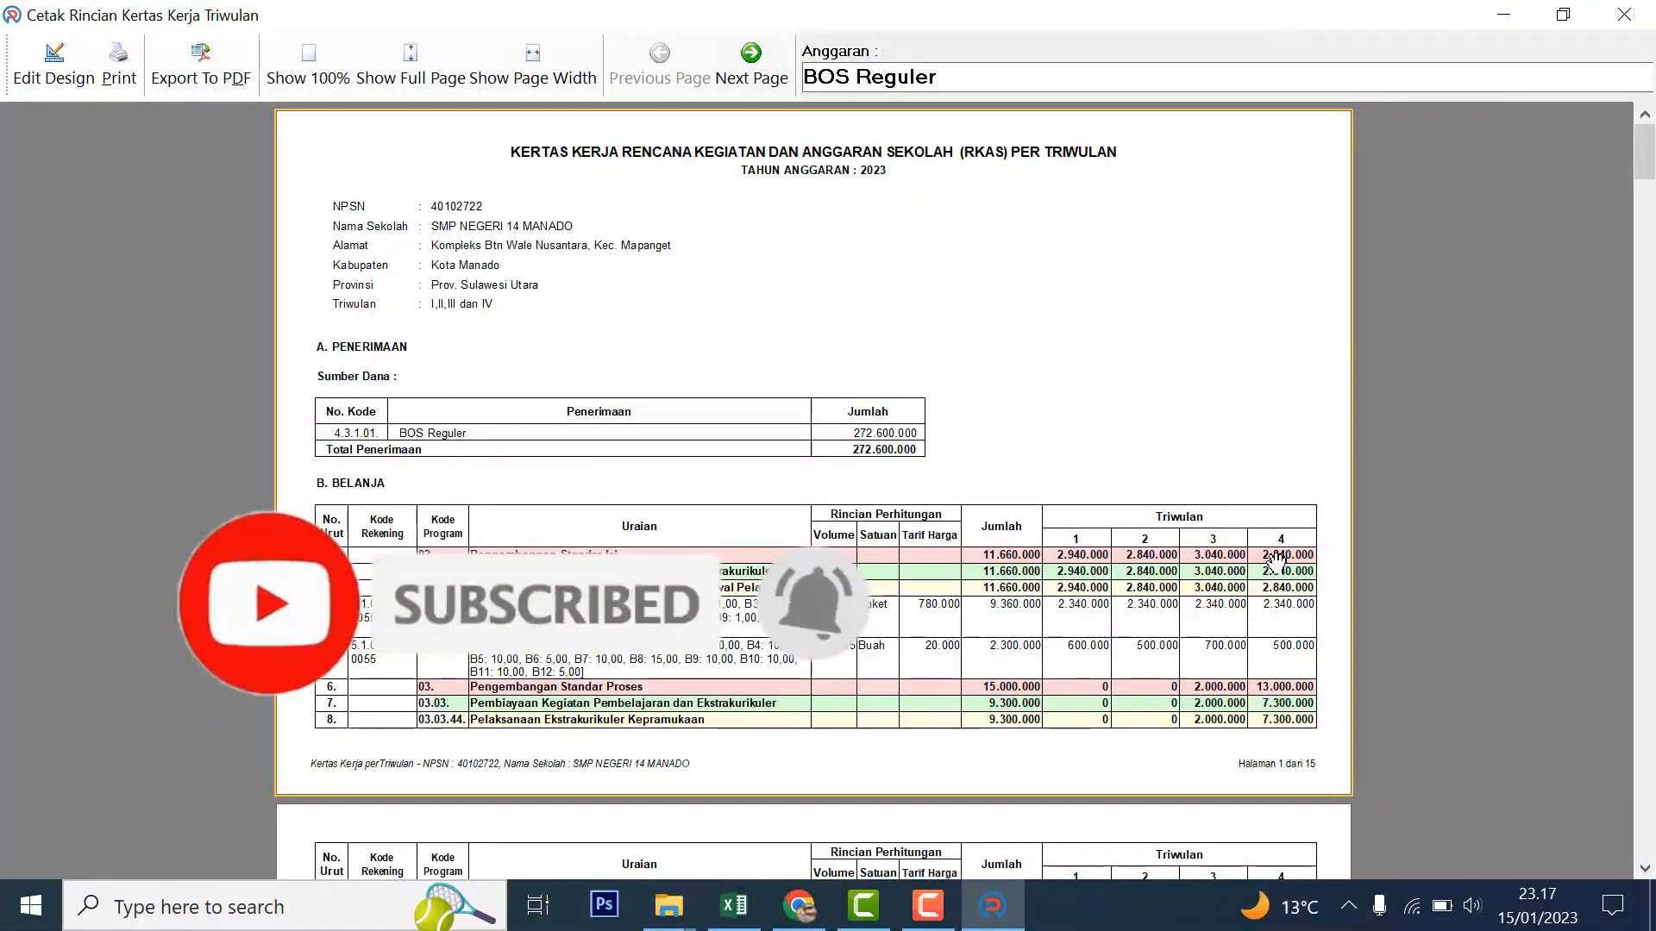
pyautogui.click(200, 64)
pyautogui.click(860, 731)
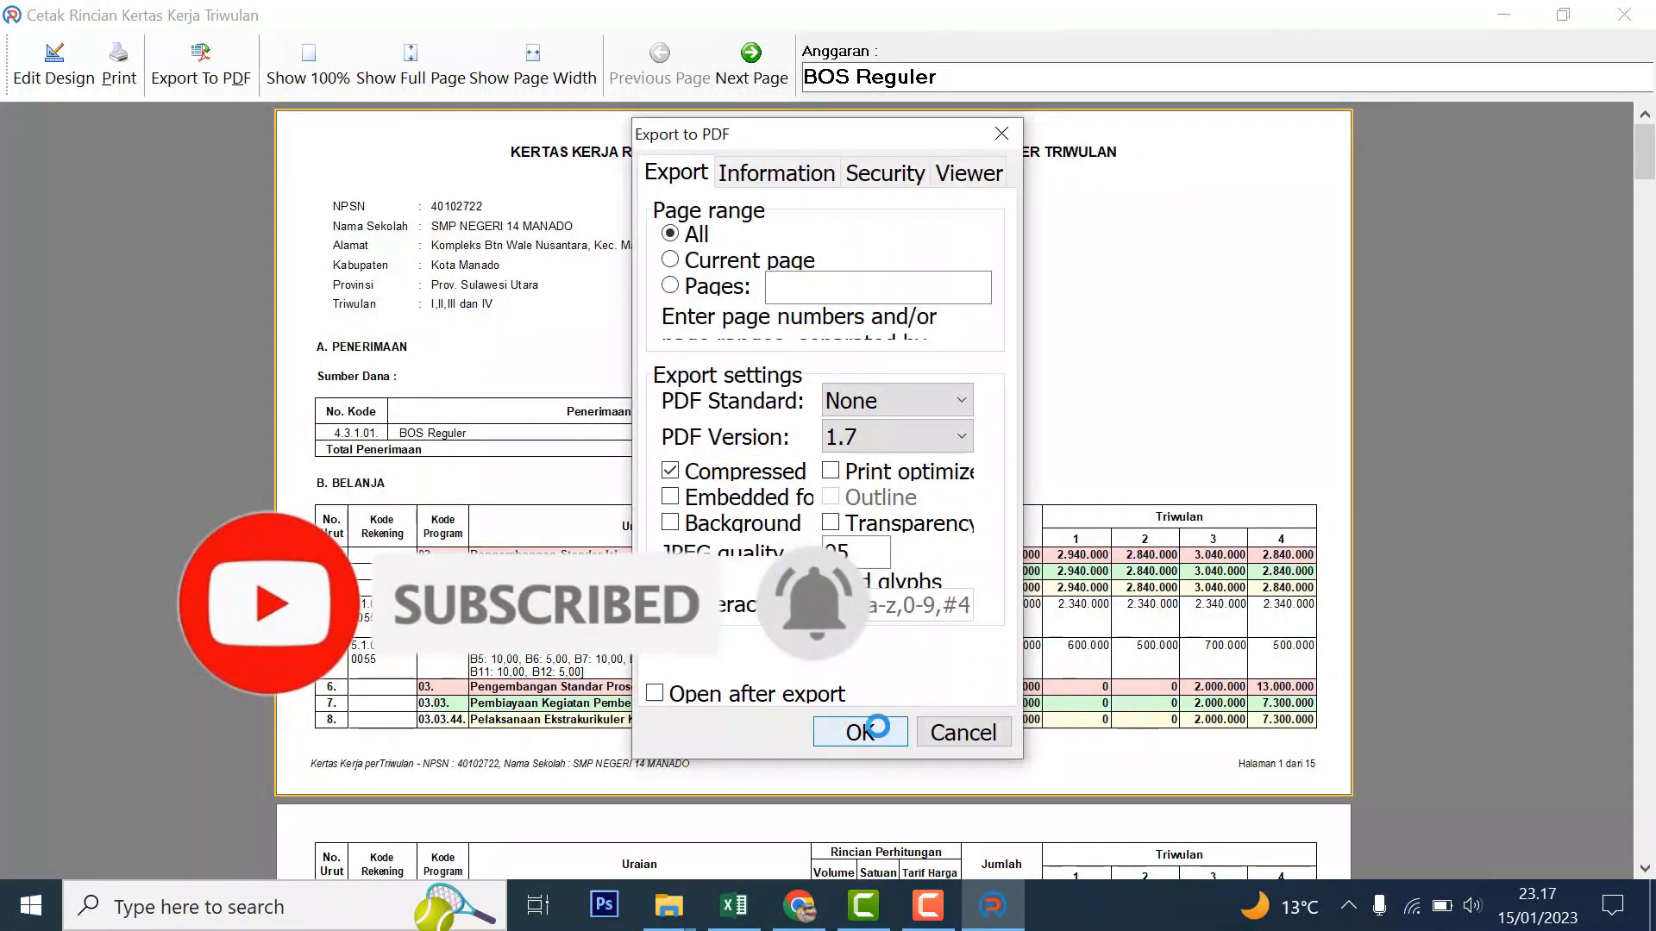
pyautogui.click(1414, 790)
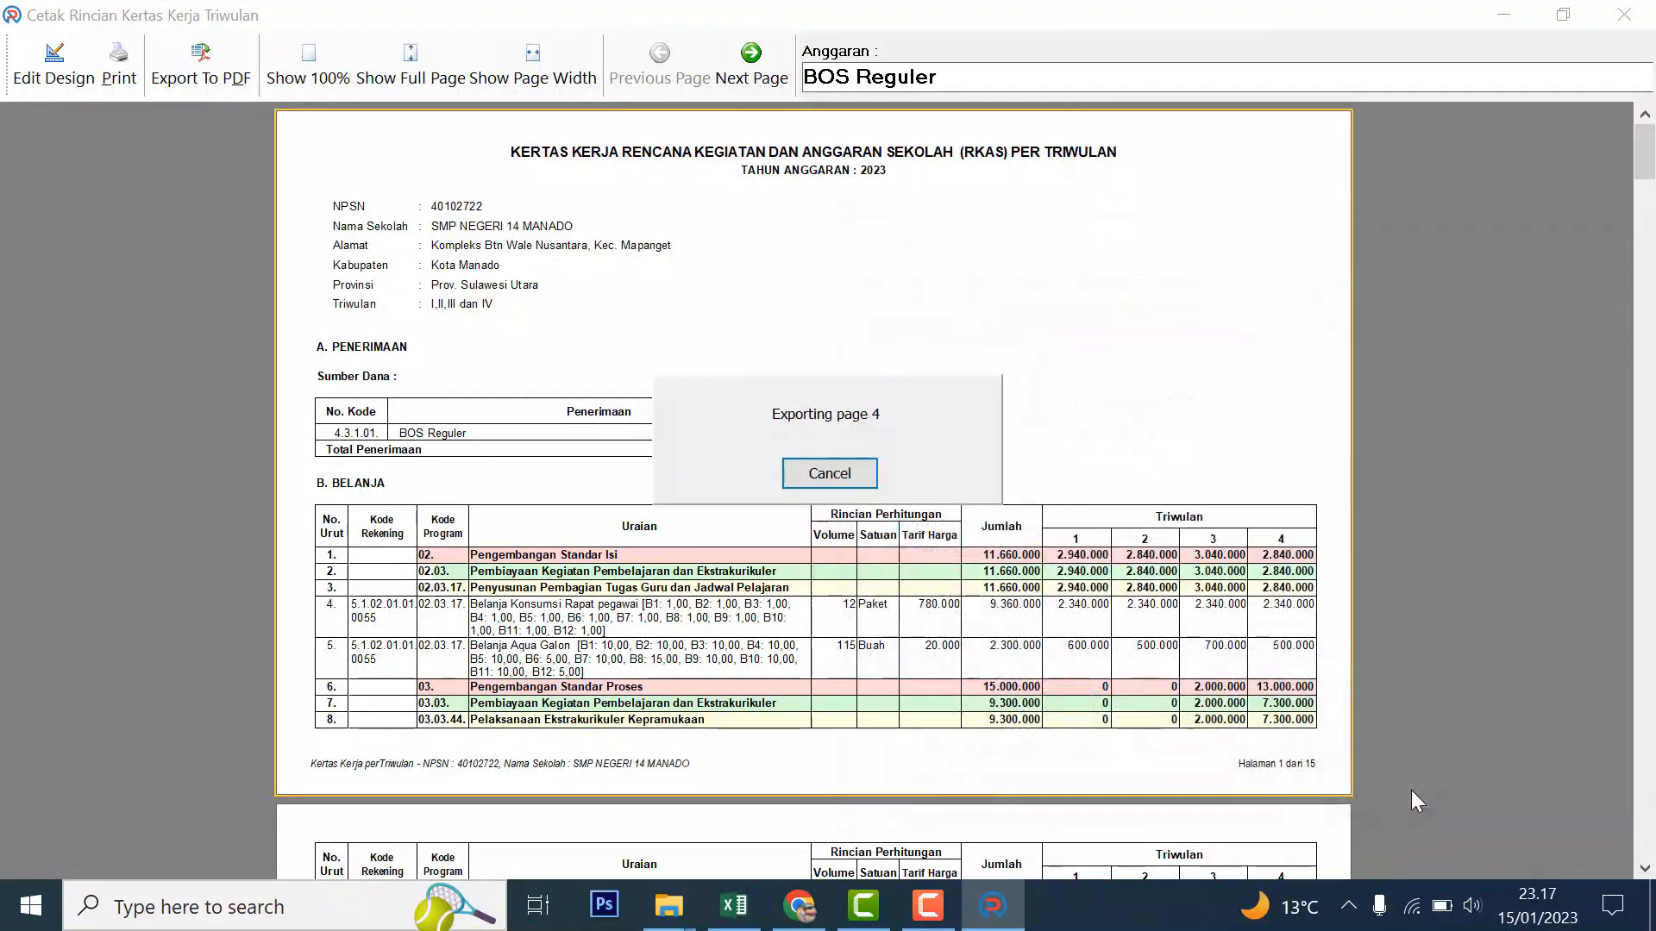
pyautogui.click(1650, 10)
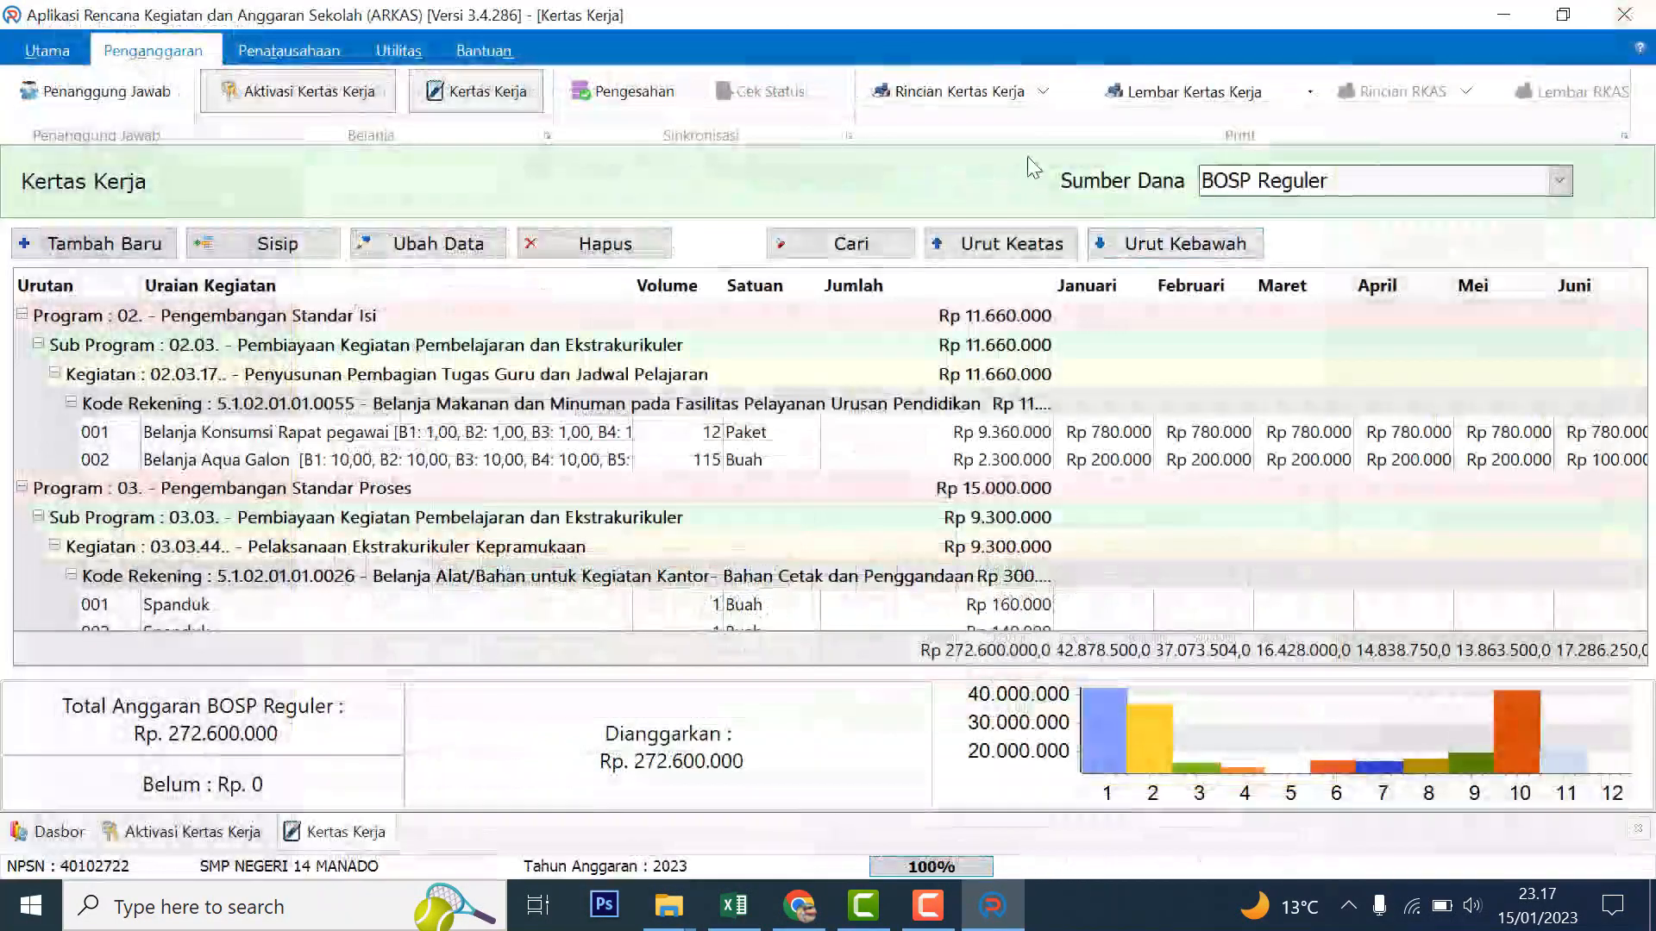
# Step: Generate the Rincian Kertas Kerja Bulan report for BOS Reguler in Januari and review it through to the final total
pyautogui.click(1043, 91)
pyautogui.click(1041, 210)
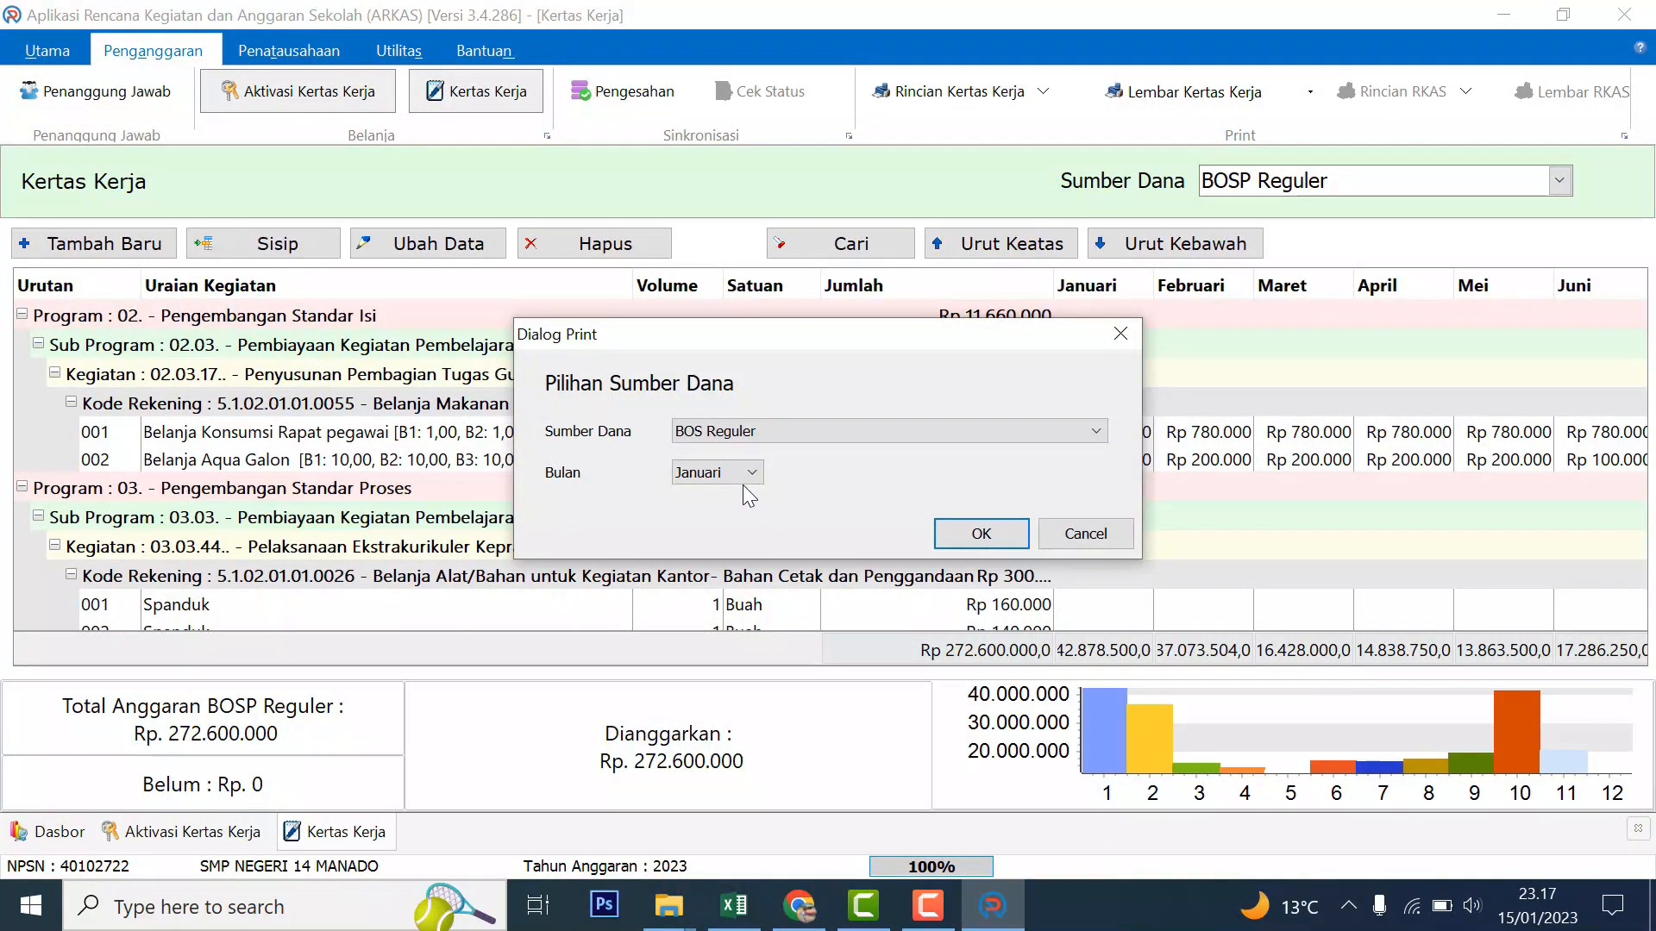
pyautogui.click(971, 535)
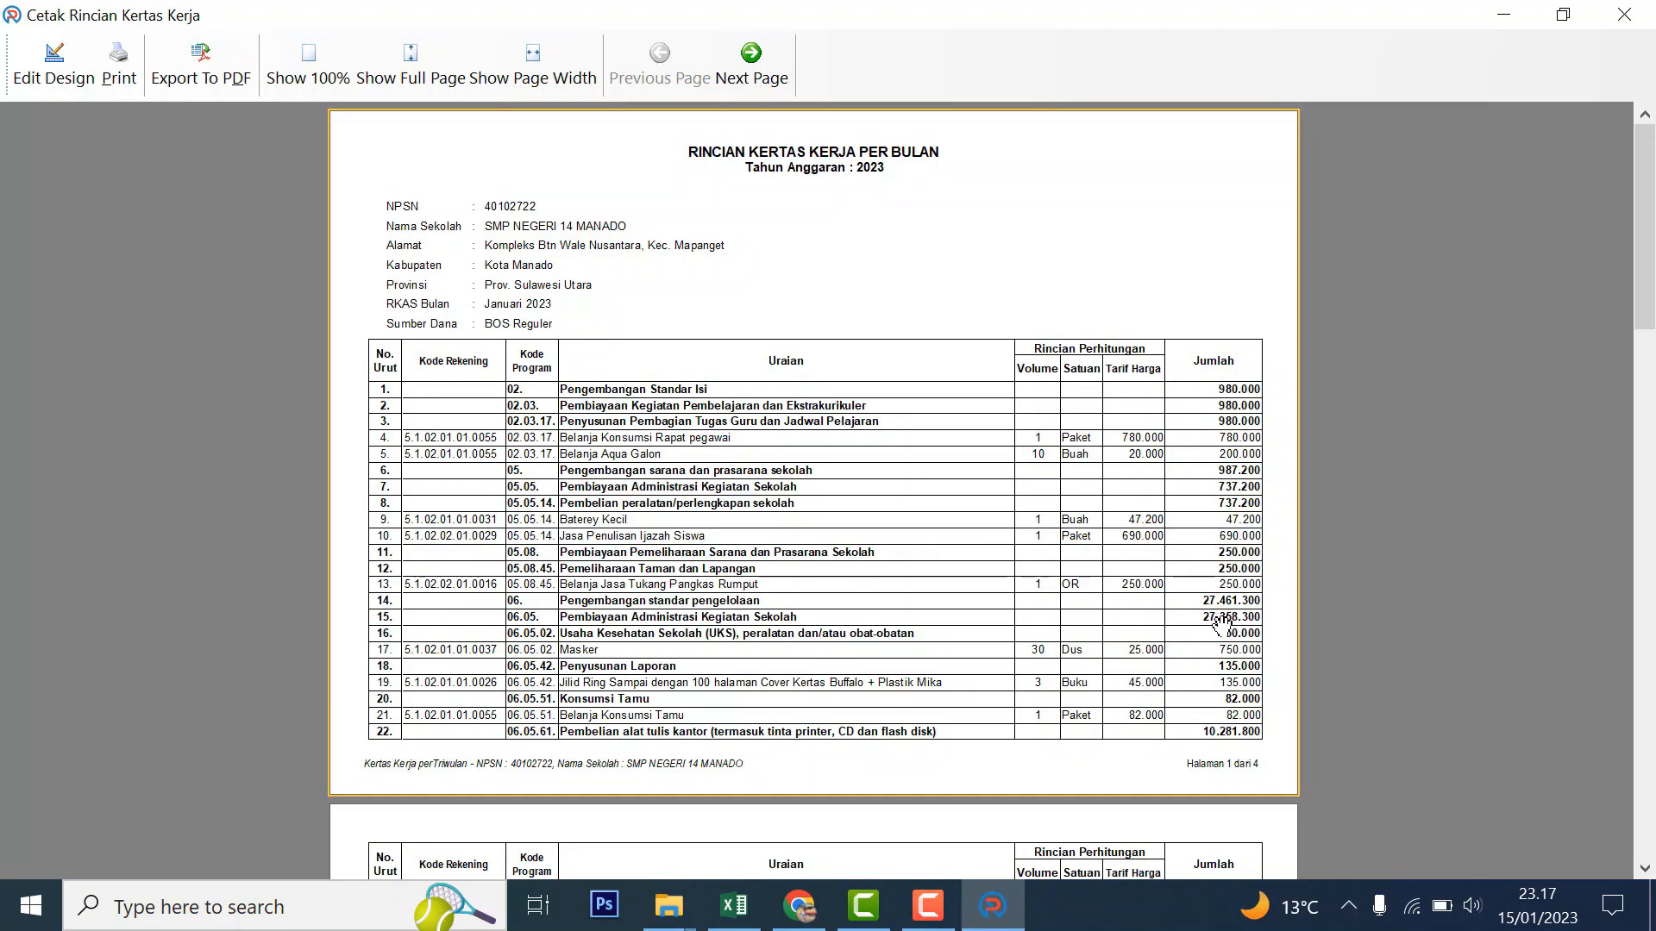
pyautogui.moveTo(1648, 284); pyautogui.dragTo(1653, 809)
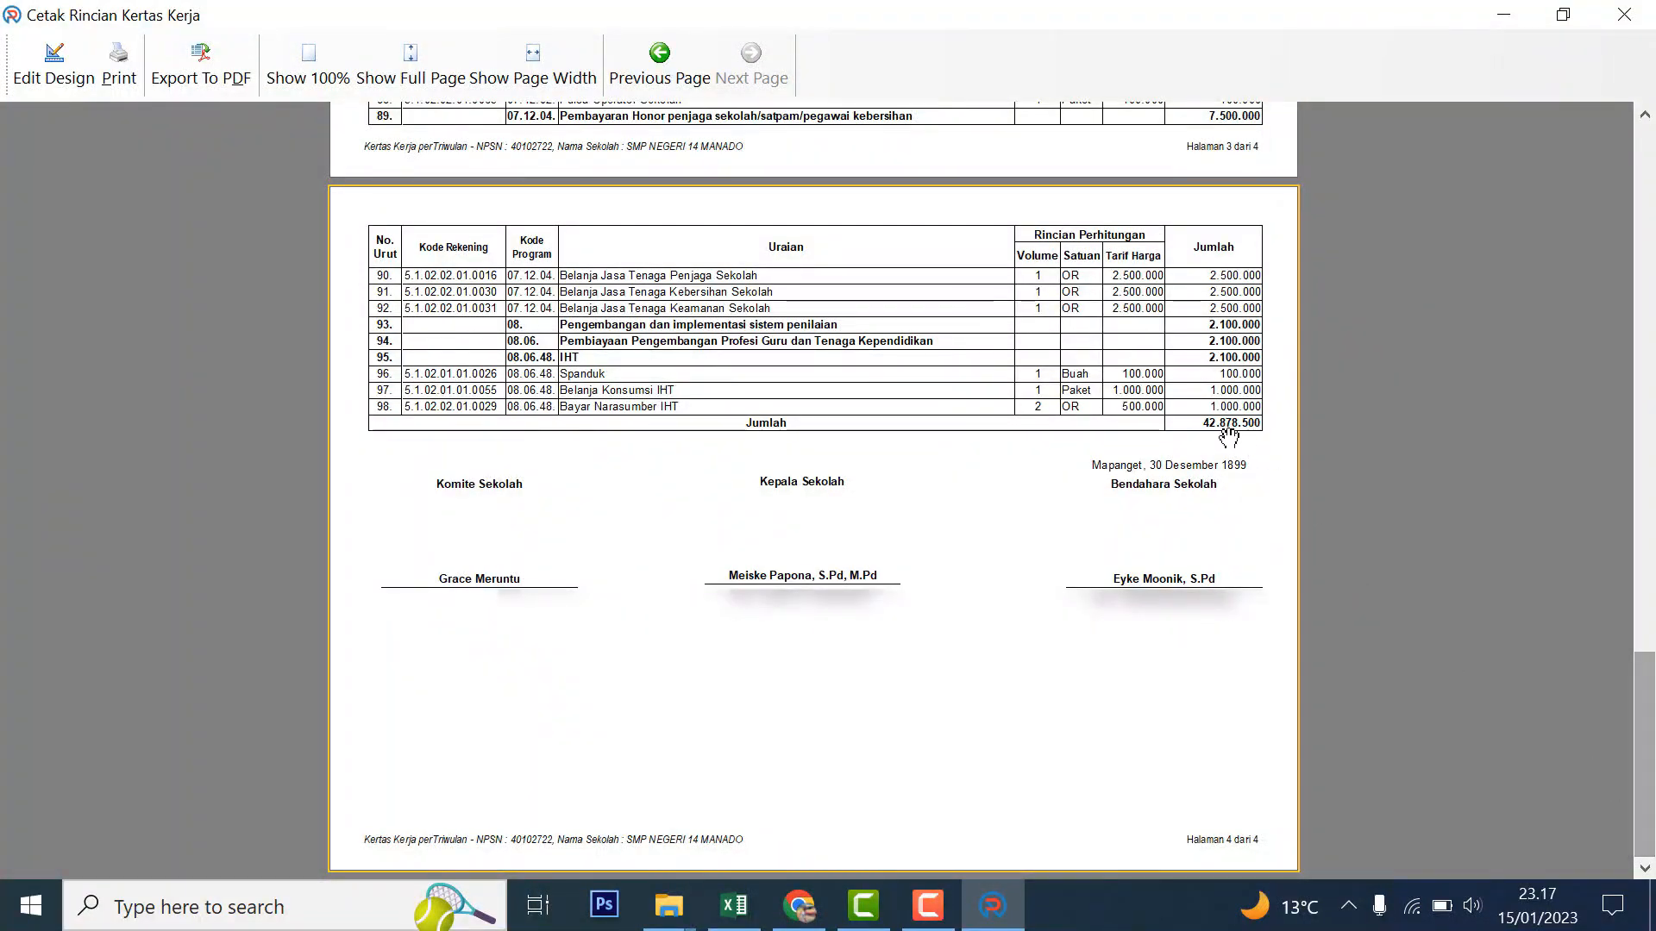
pyautogui.moveTo(1647, 689); pyautogui.dragTo(1648, 161)
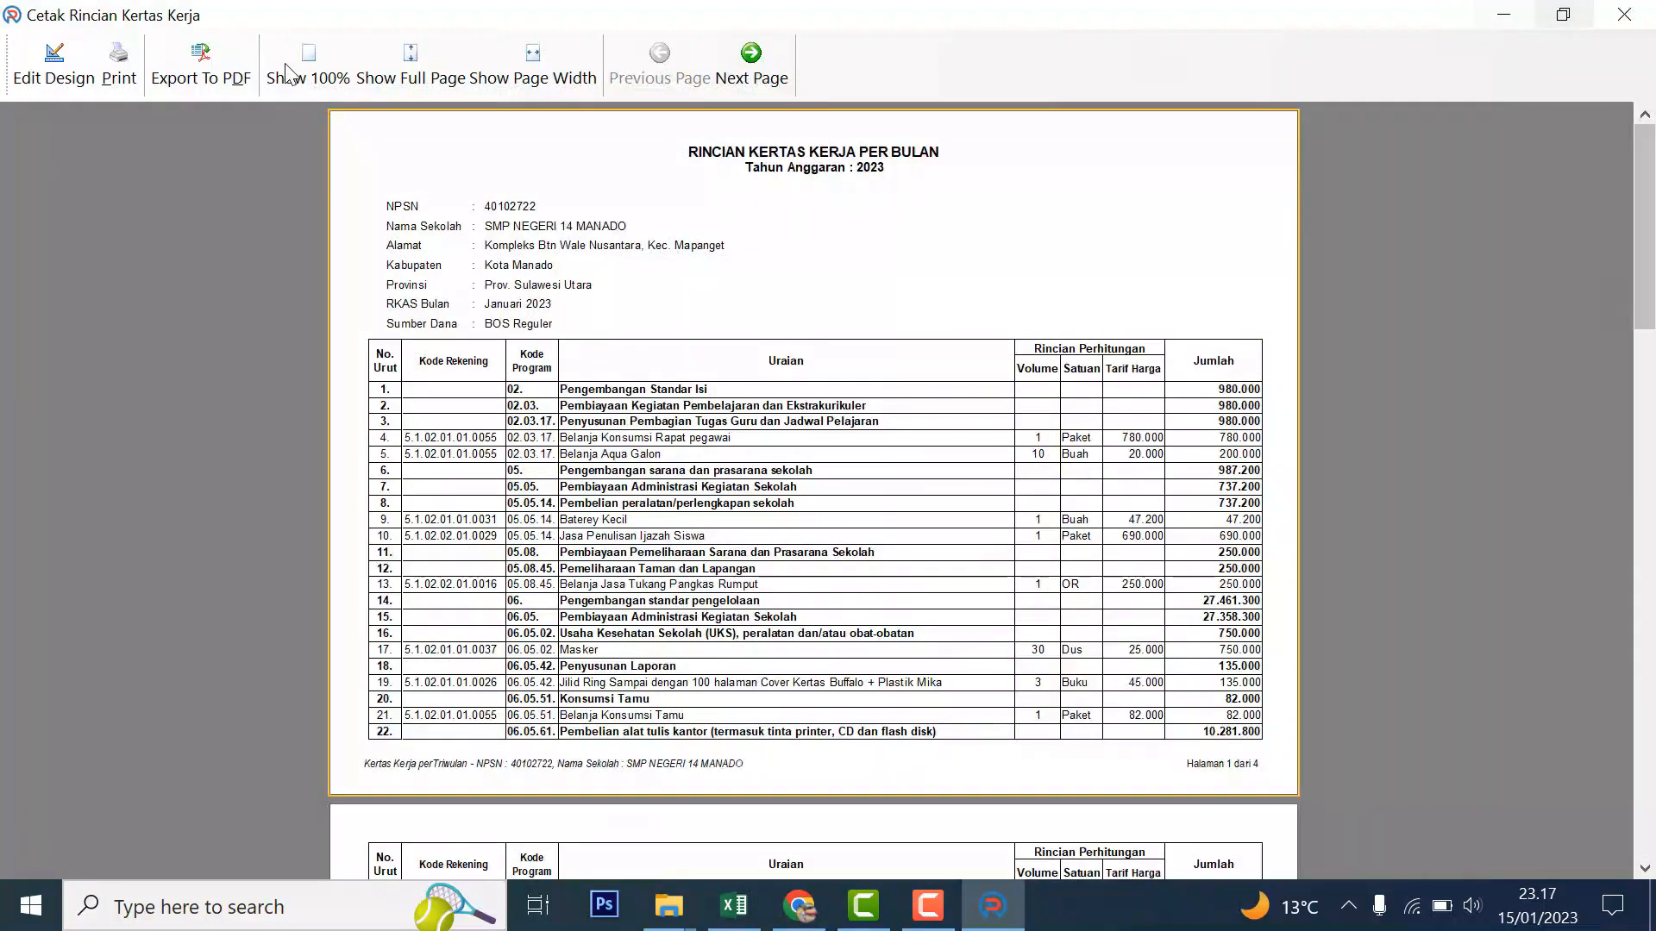
# Step: Export all pages of the monthly report to PDF as rapbs-bulan-2023 januari and close the preview
pyautogui.click(227, 55)
pyautogui.click(856, 731)
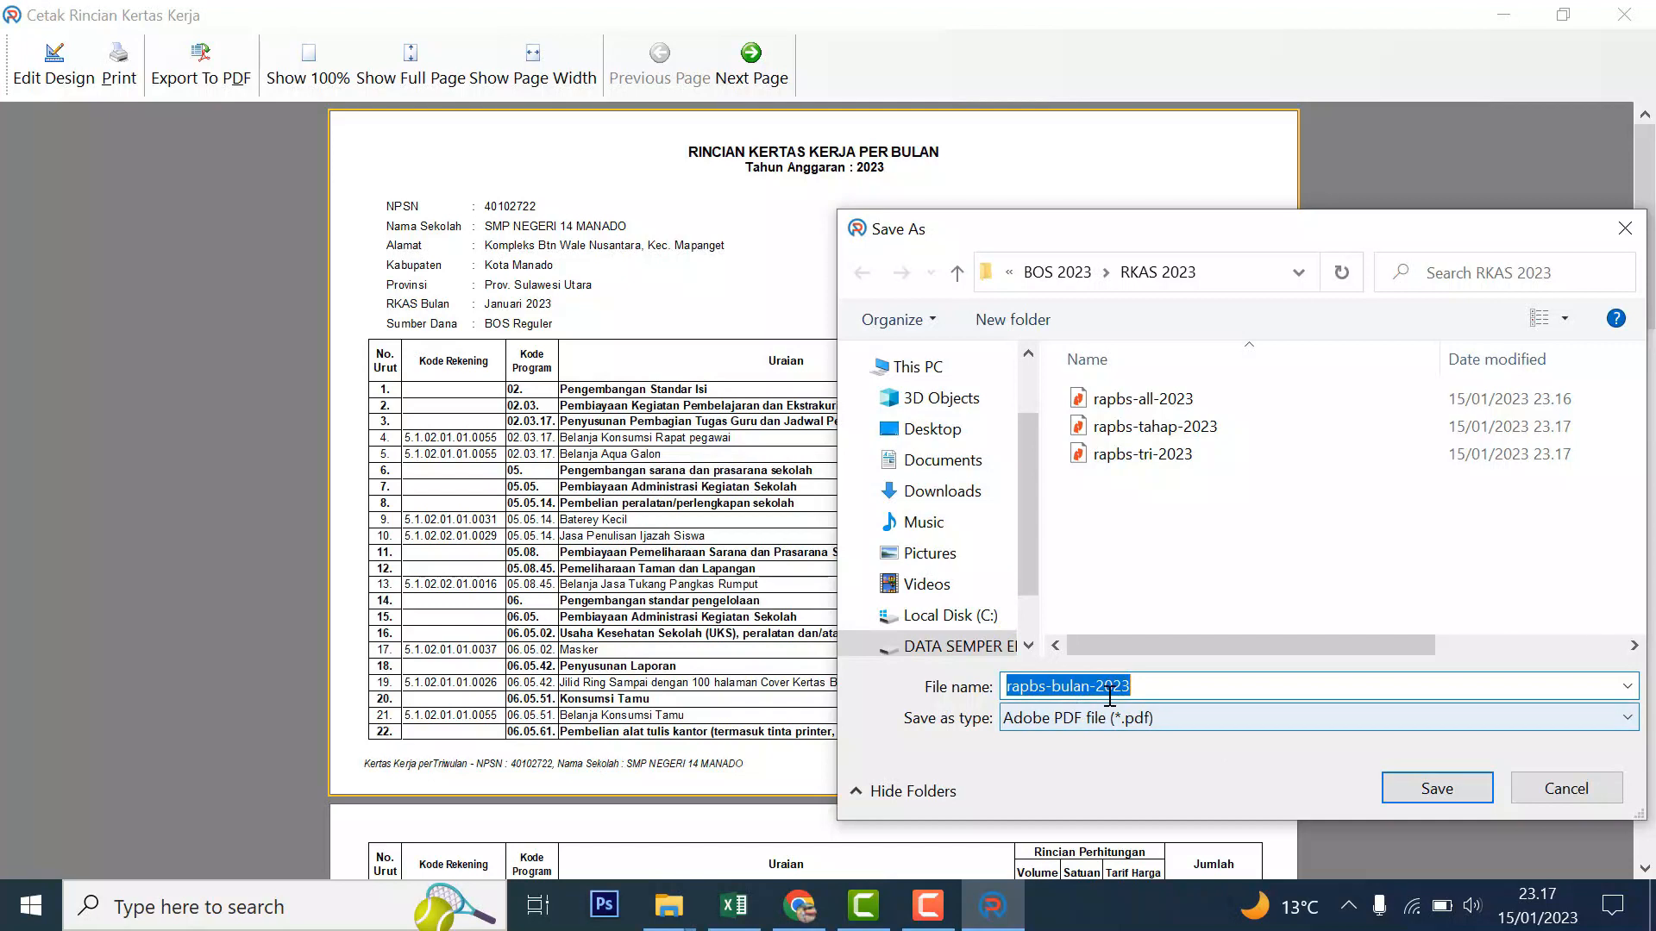
pyautogui.click(1146, 685)
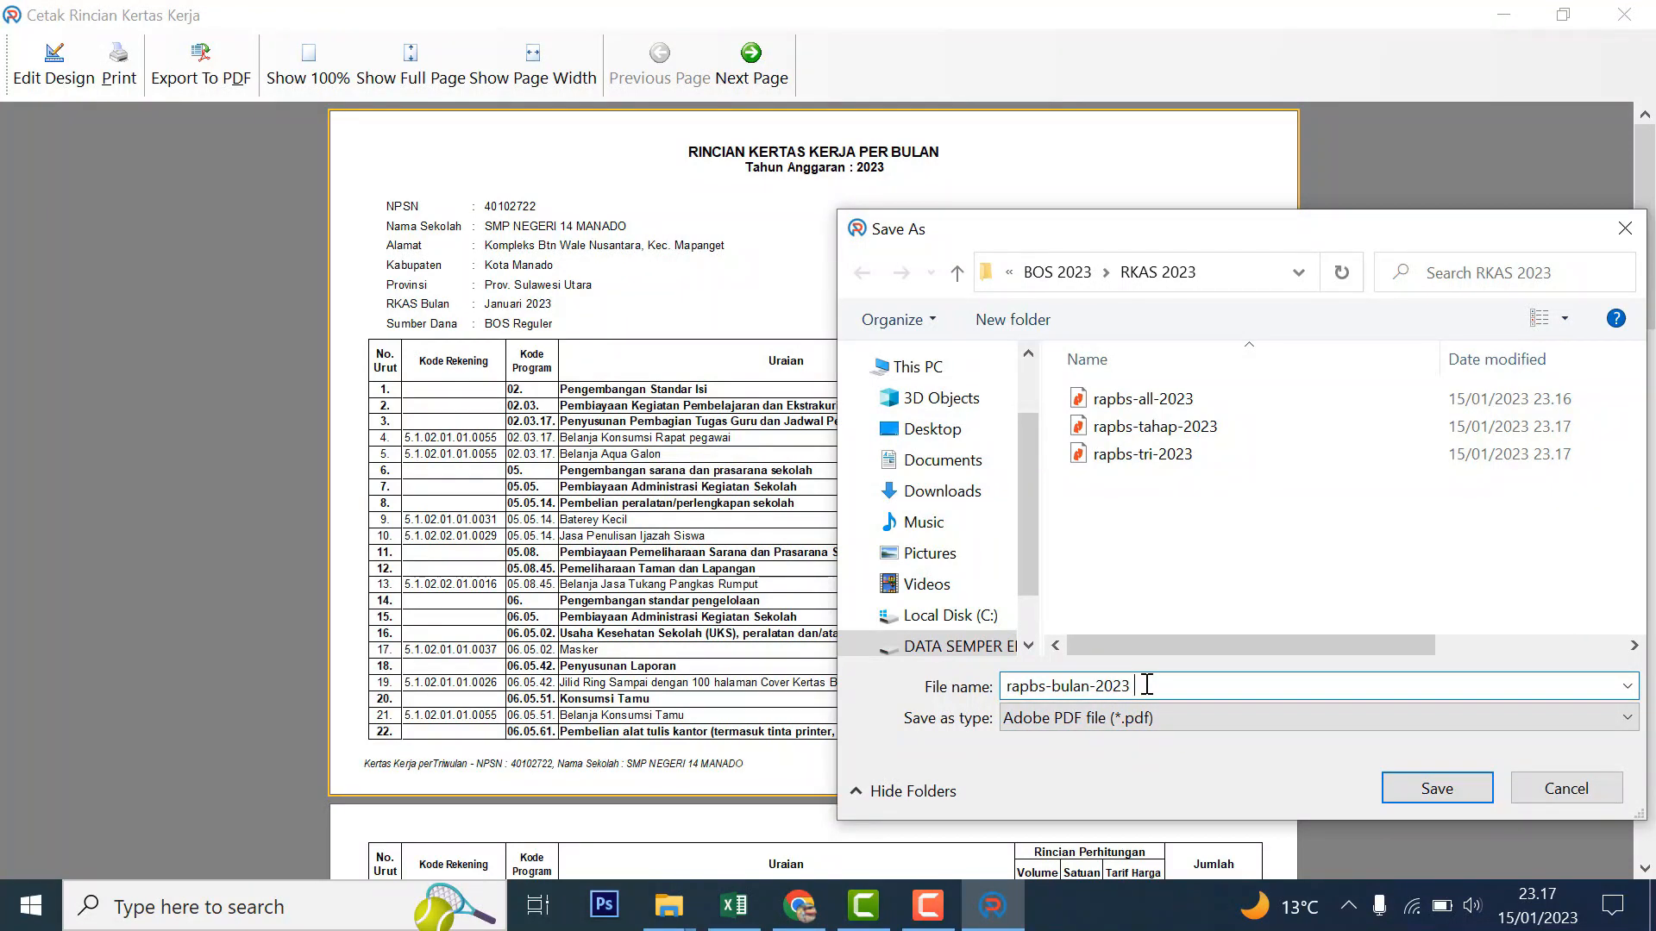
pyautogui.press('Return')
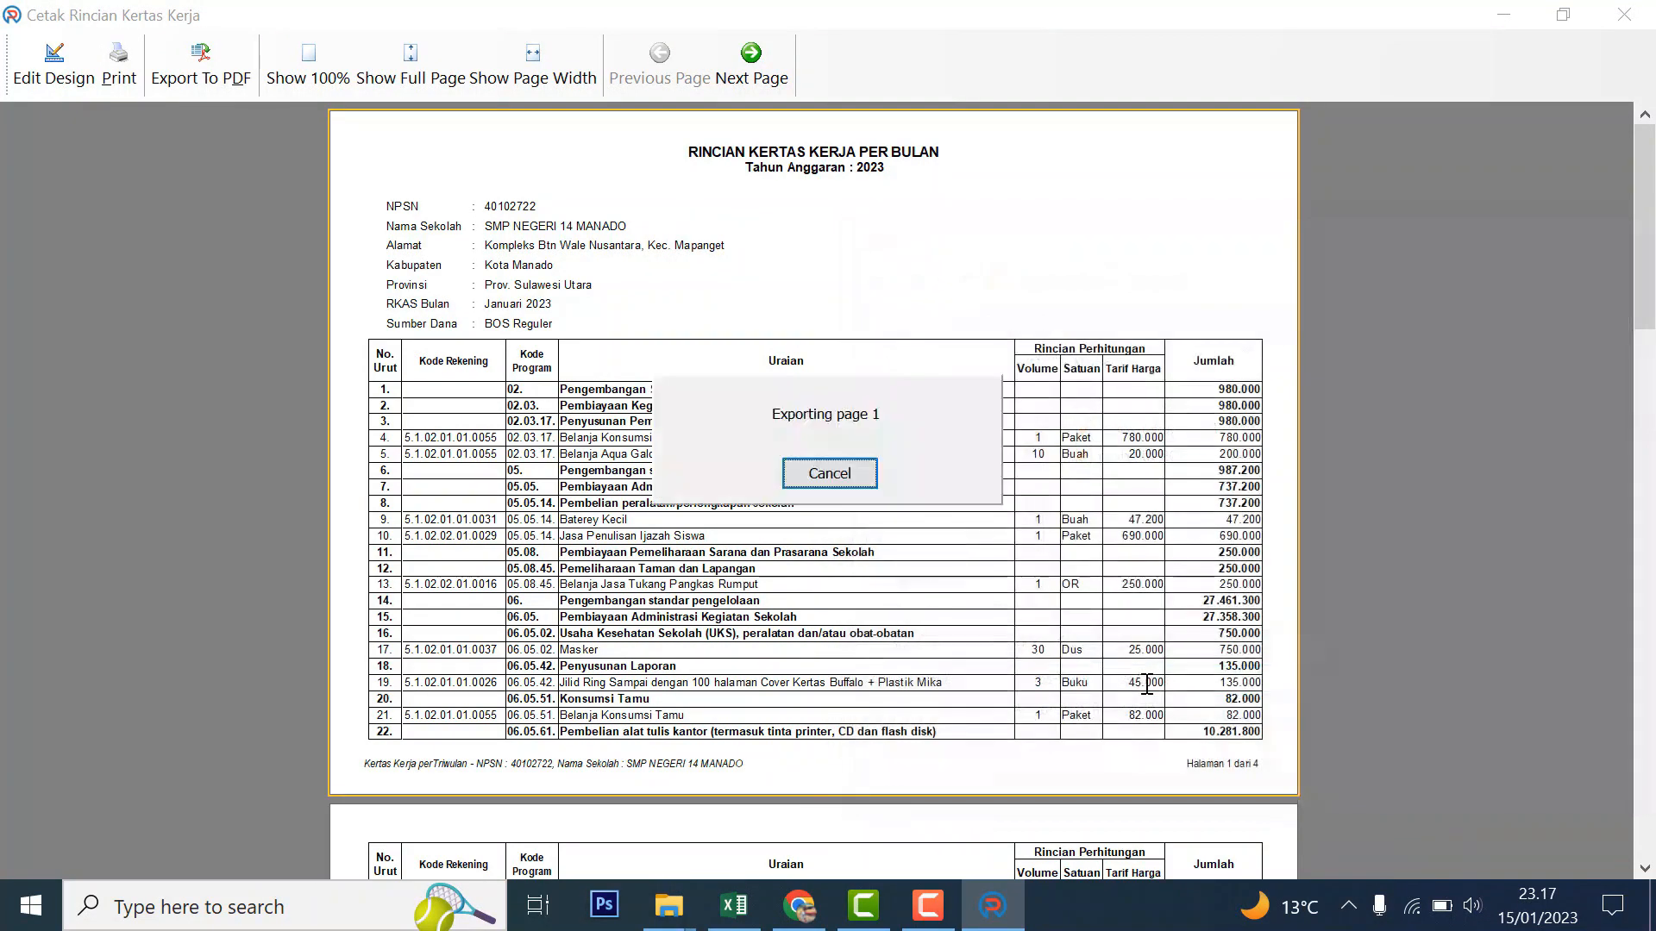
pyautogui.press('Escape')
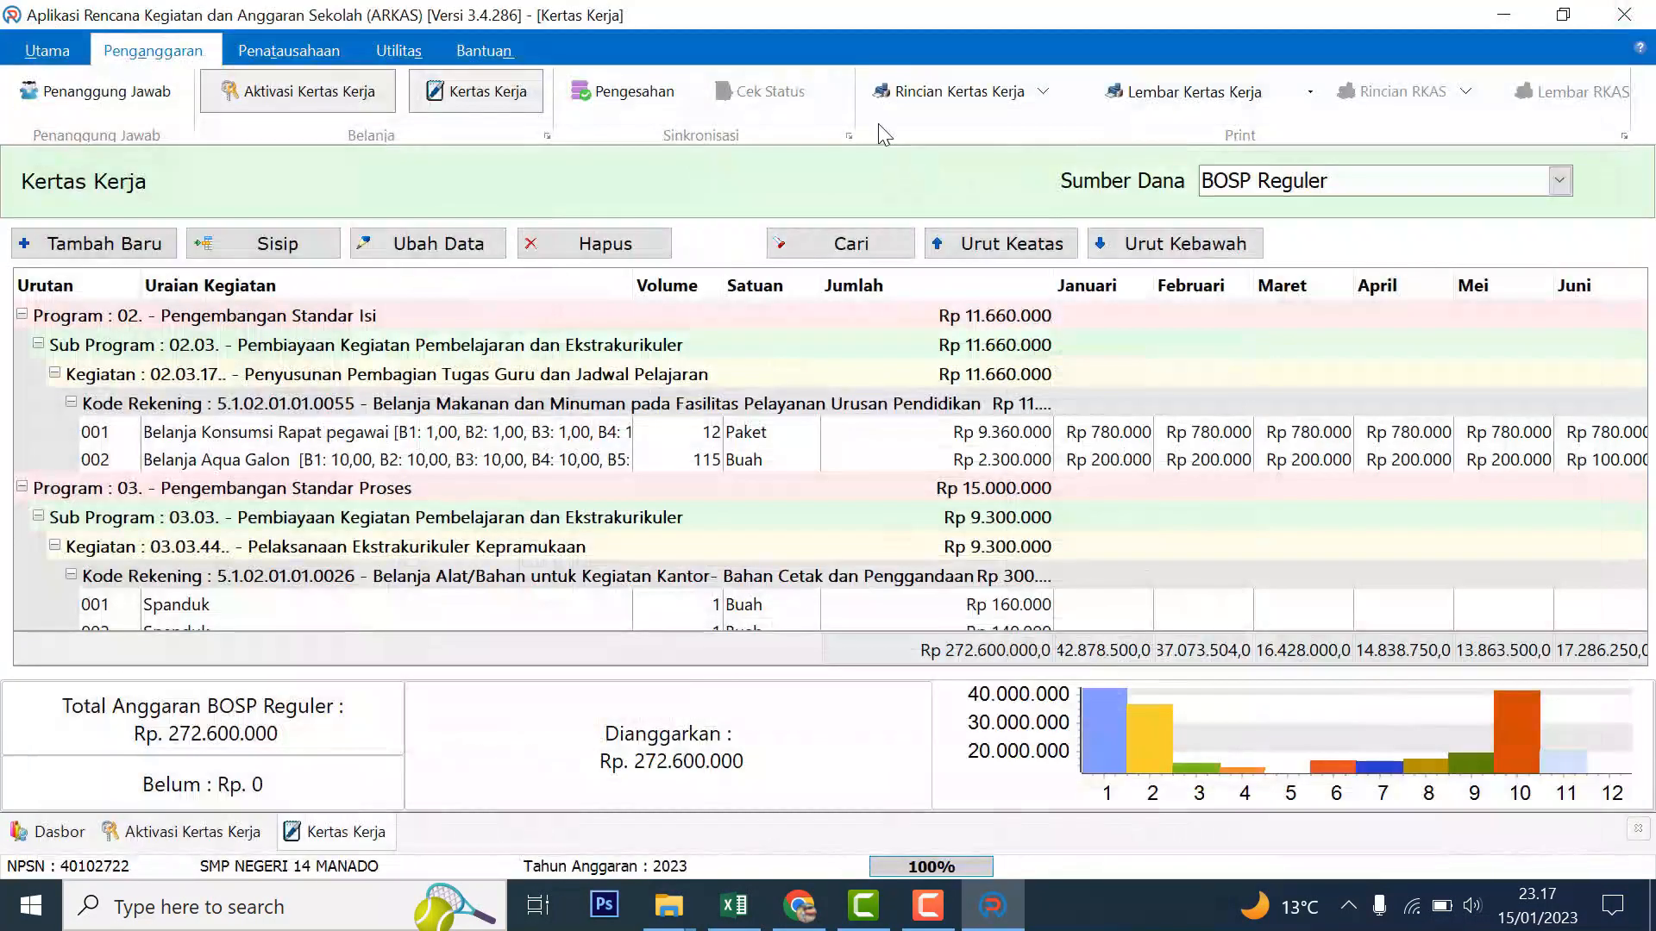
pyautogui.click(1043, 92)
pyautogui.click(1046, 208)
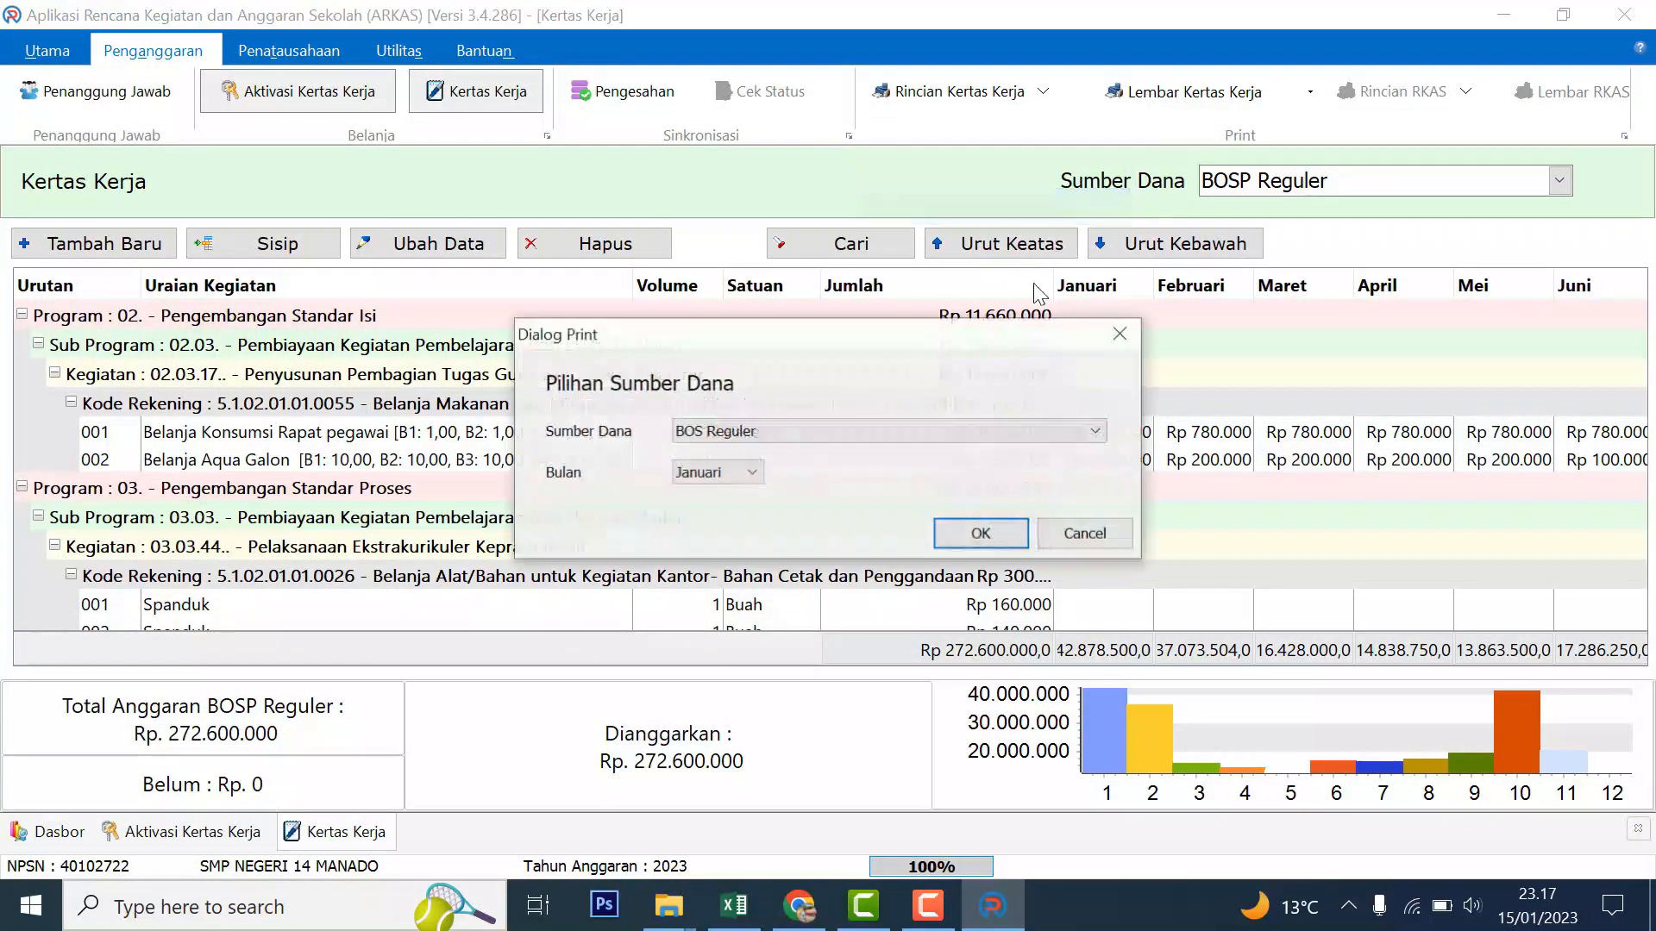
pyautogui.click(743, 473)
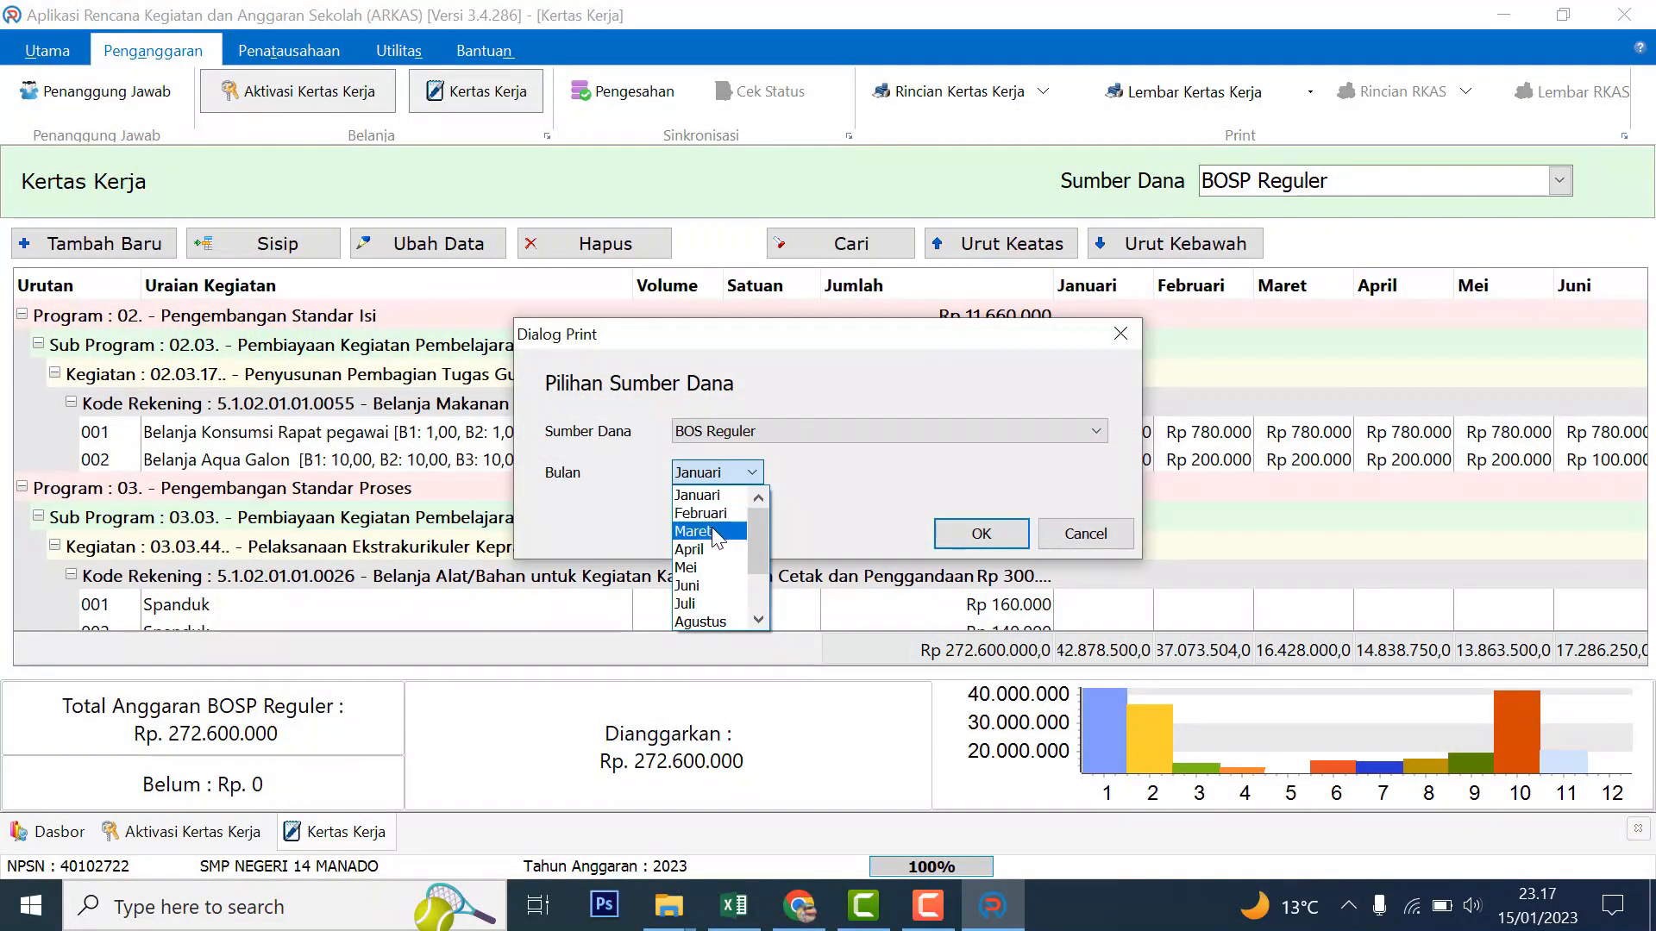
pyautogui.scroll(-2, 721, 577)
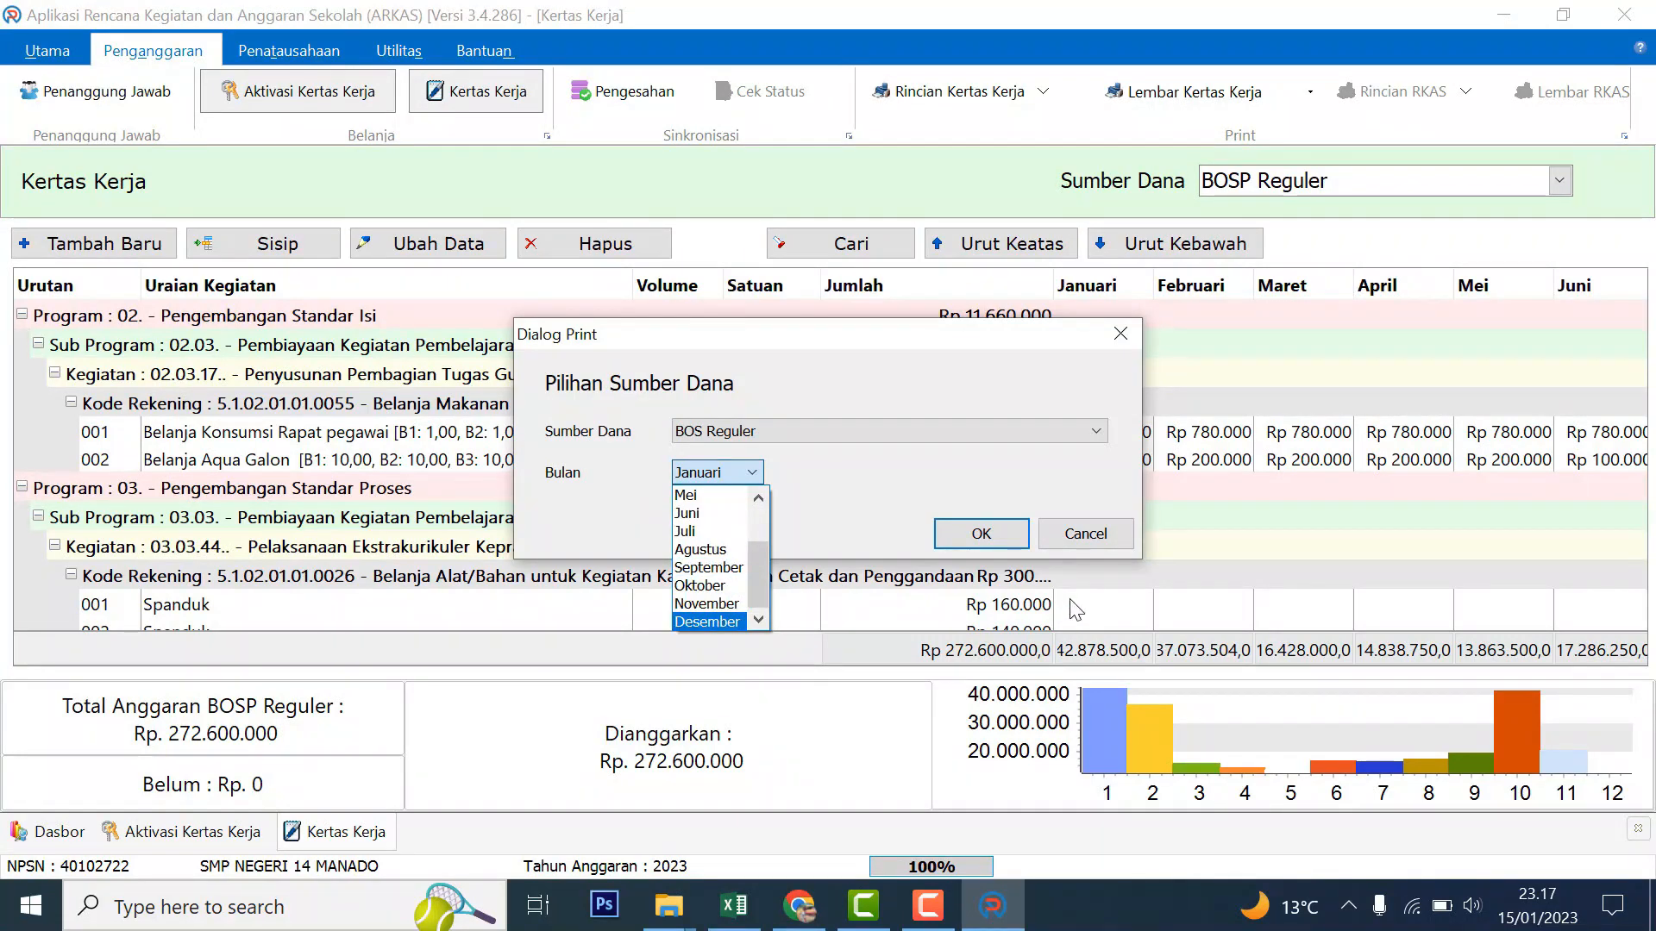
pyautogui.click(1088, 546)
pyautogui.click(1086, 540)
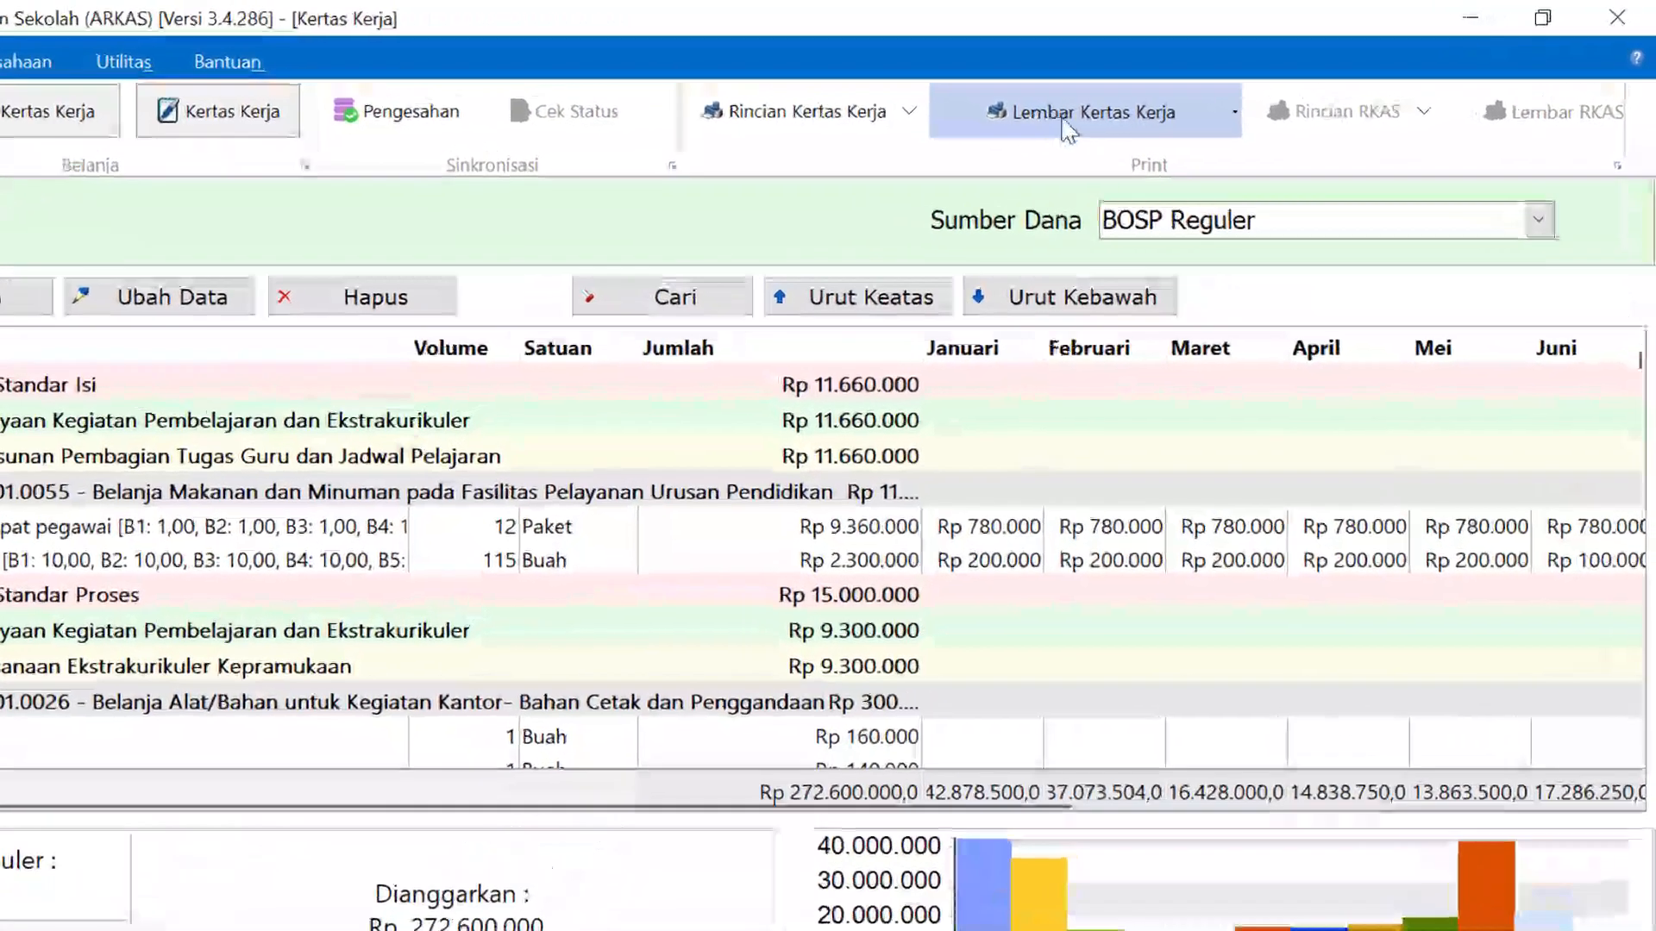
# Step: Generate the Lembar Kertas Kerja report, export all pages to PDF as rka-unit-2023 in the RKAS 2023 folder, and close the preview
pyautogui.click(994, 153)
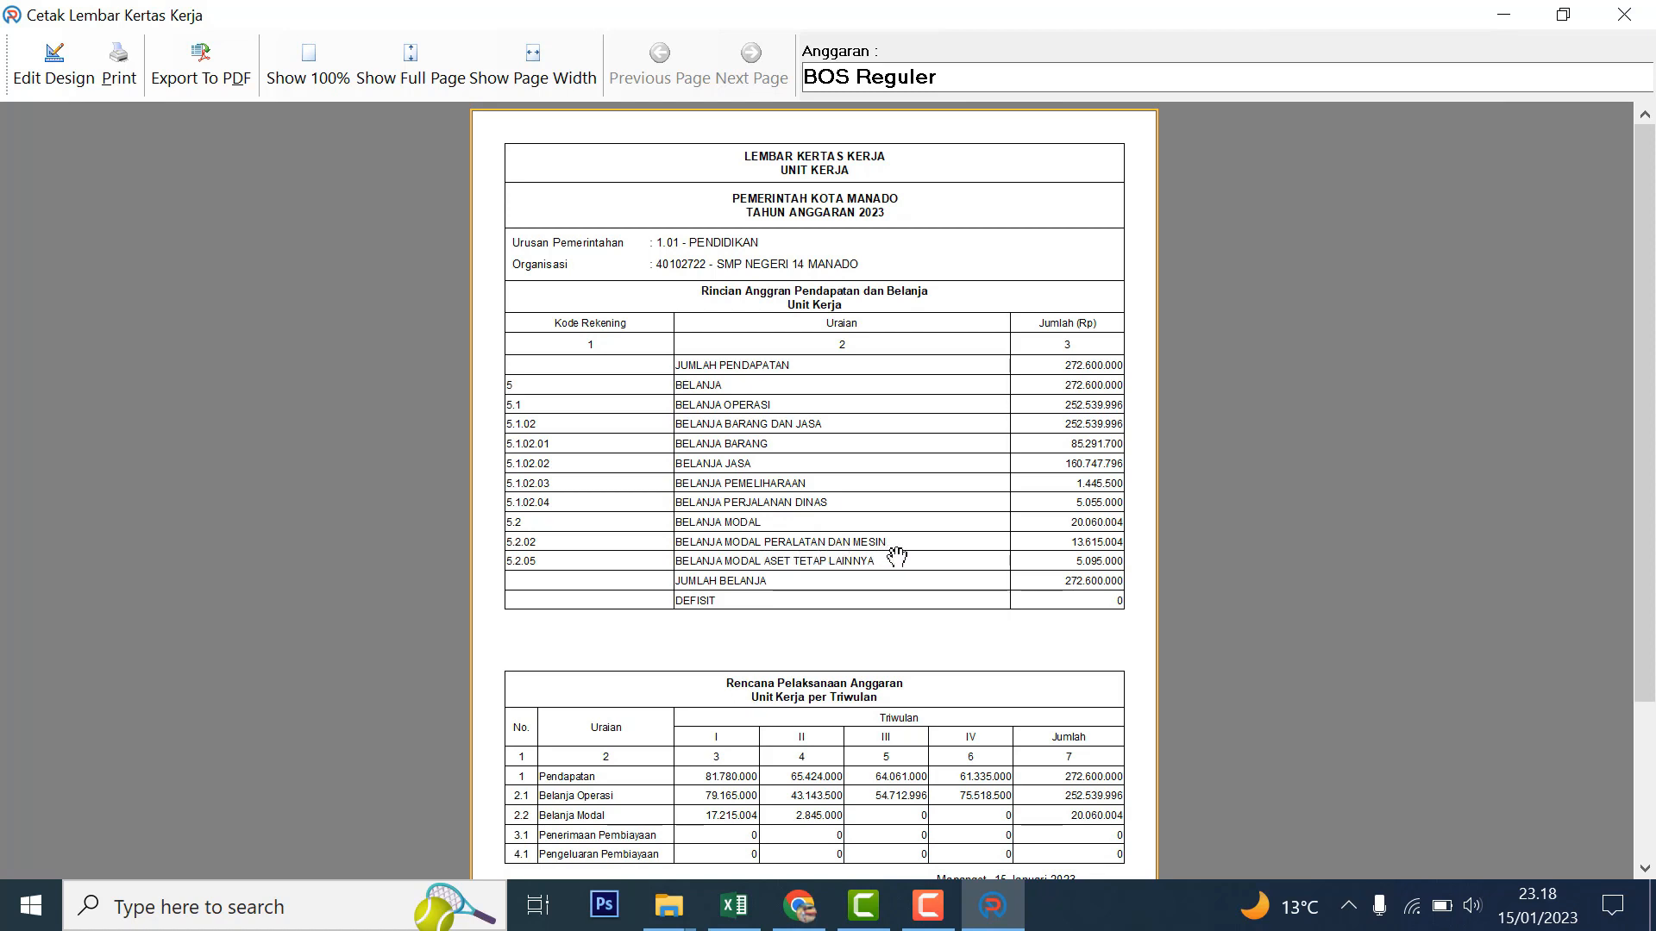
pyautogui.click(200, 64)
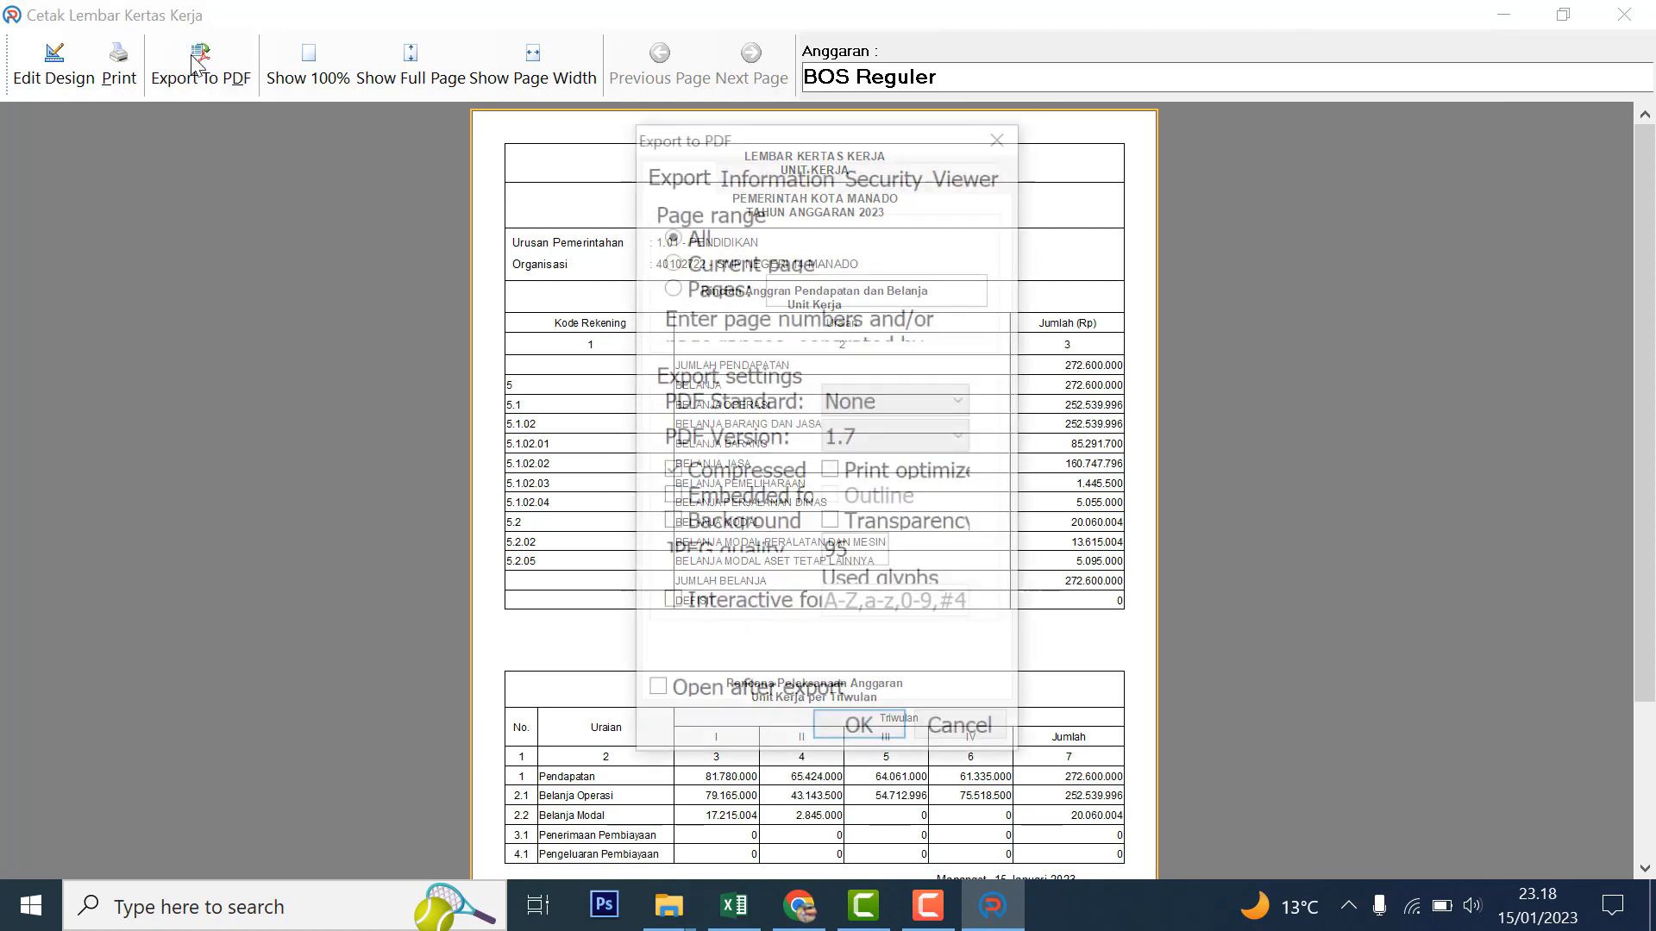
pyautogui.click(866, 744)
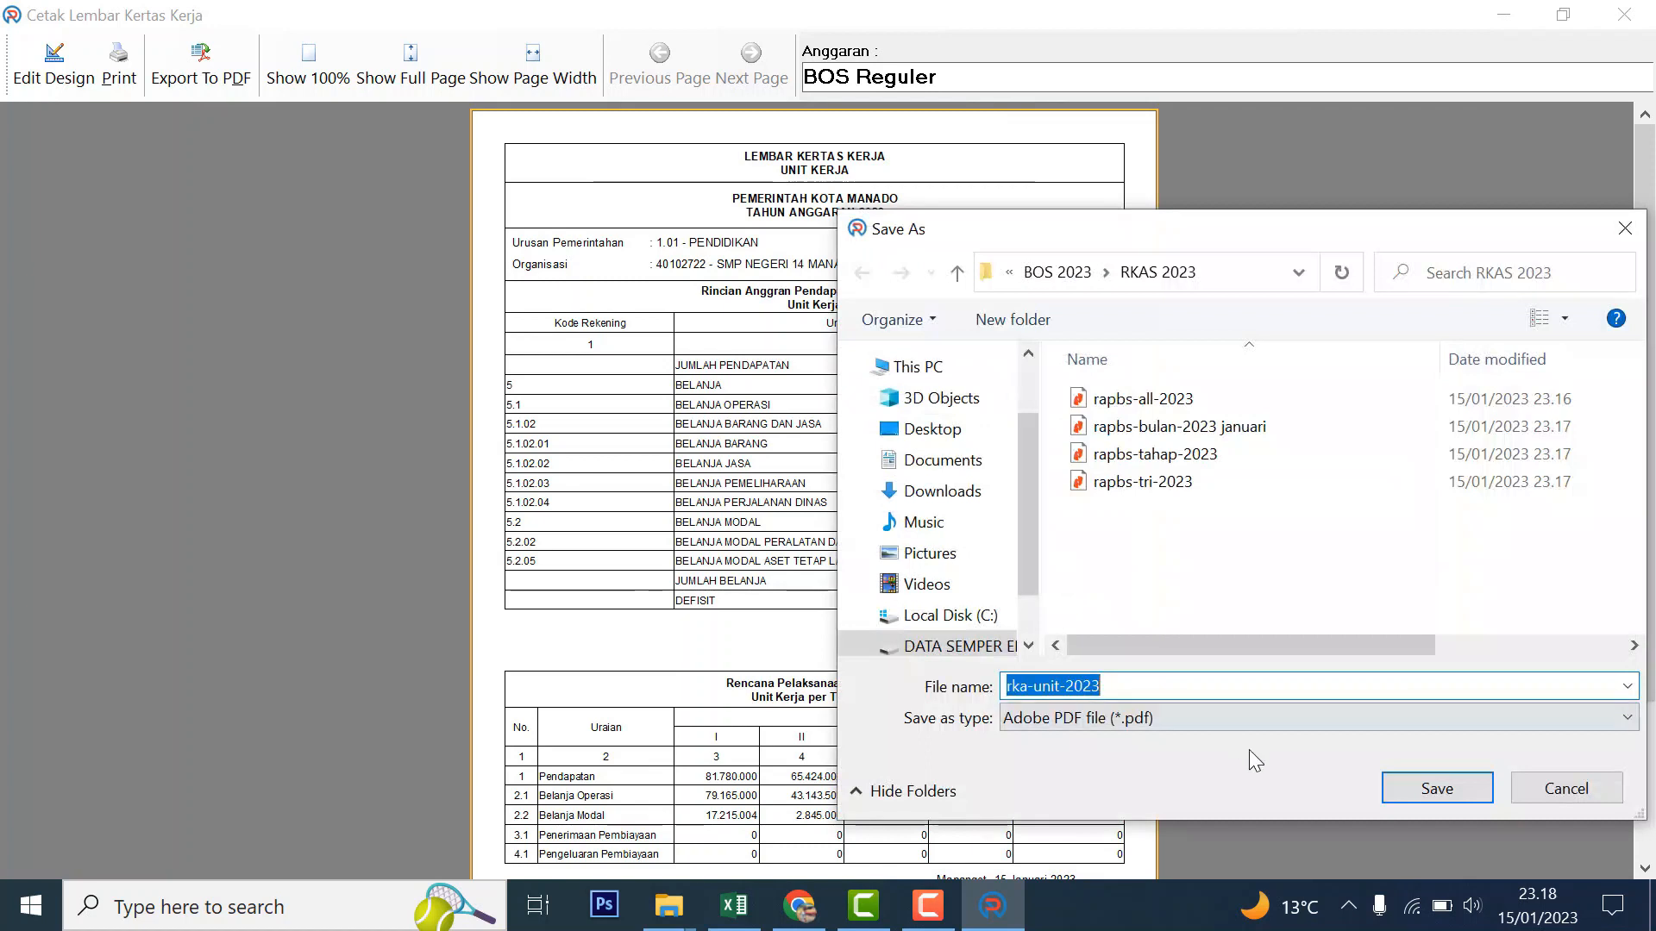
pyautogui.click(1430, 786)
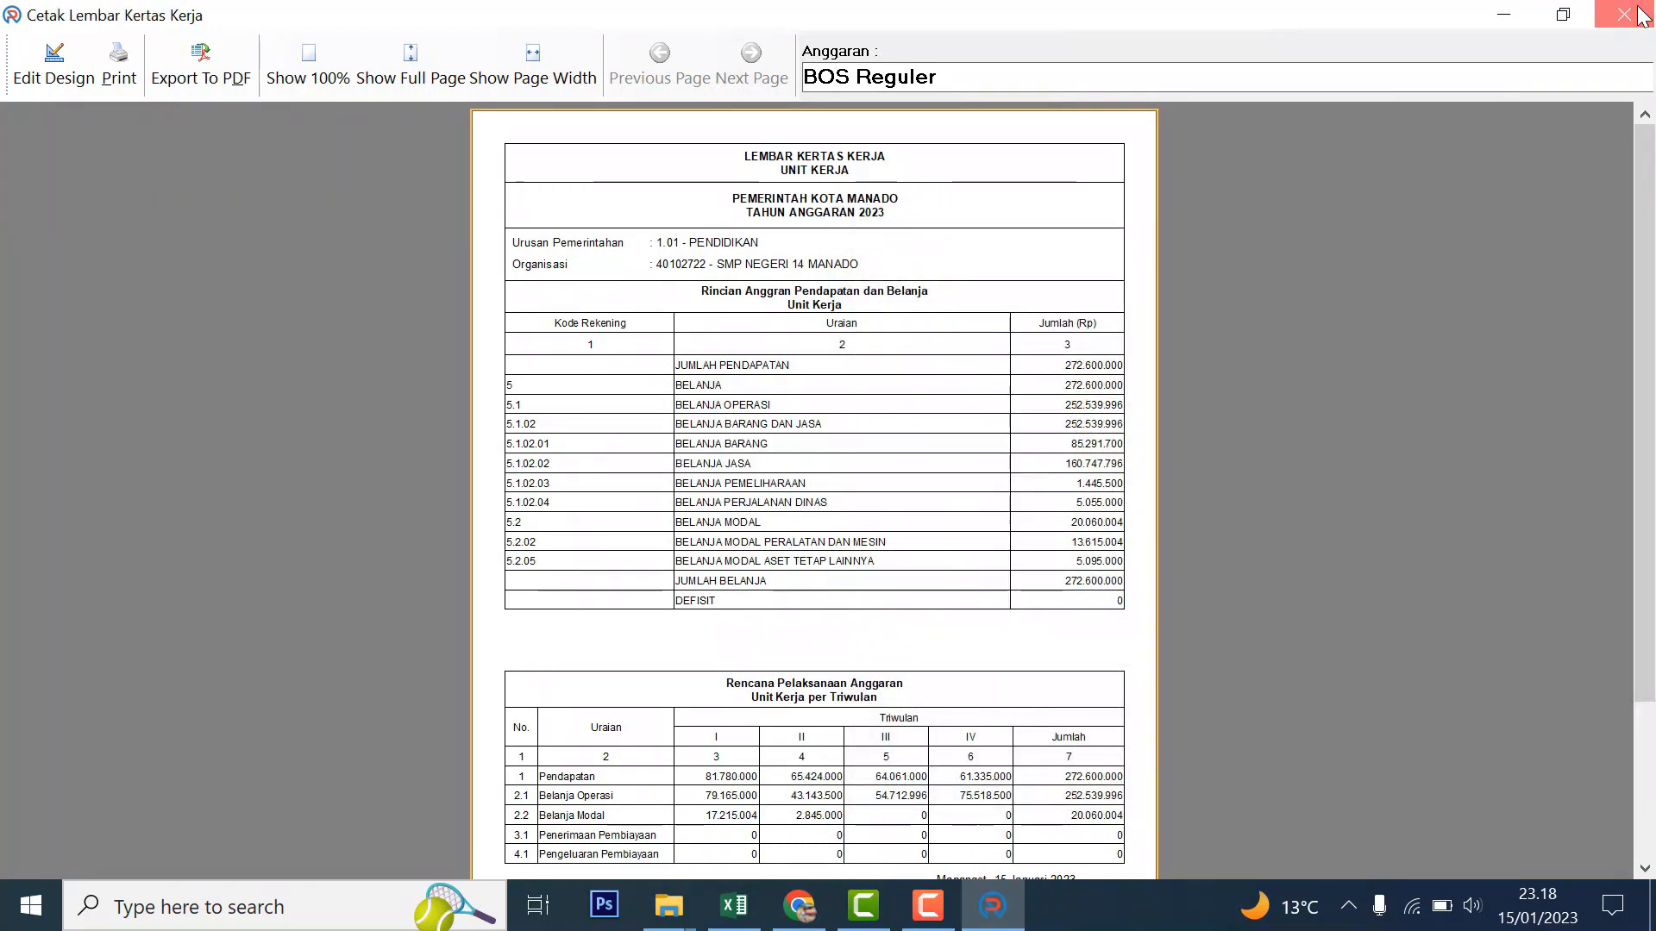
pyautogui.click(1624, 14)
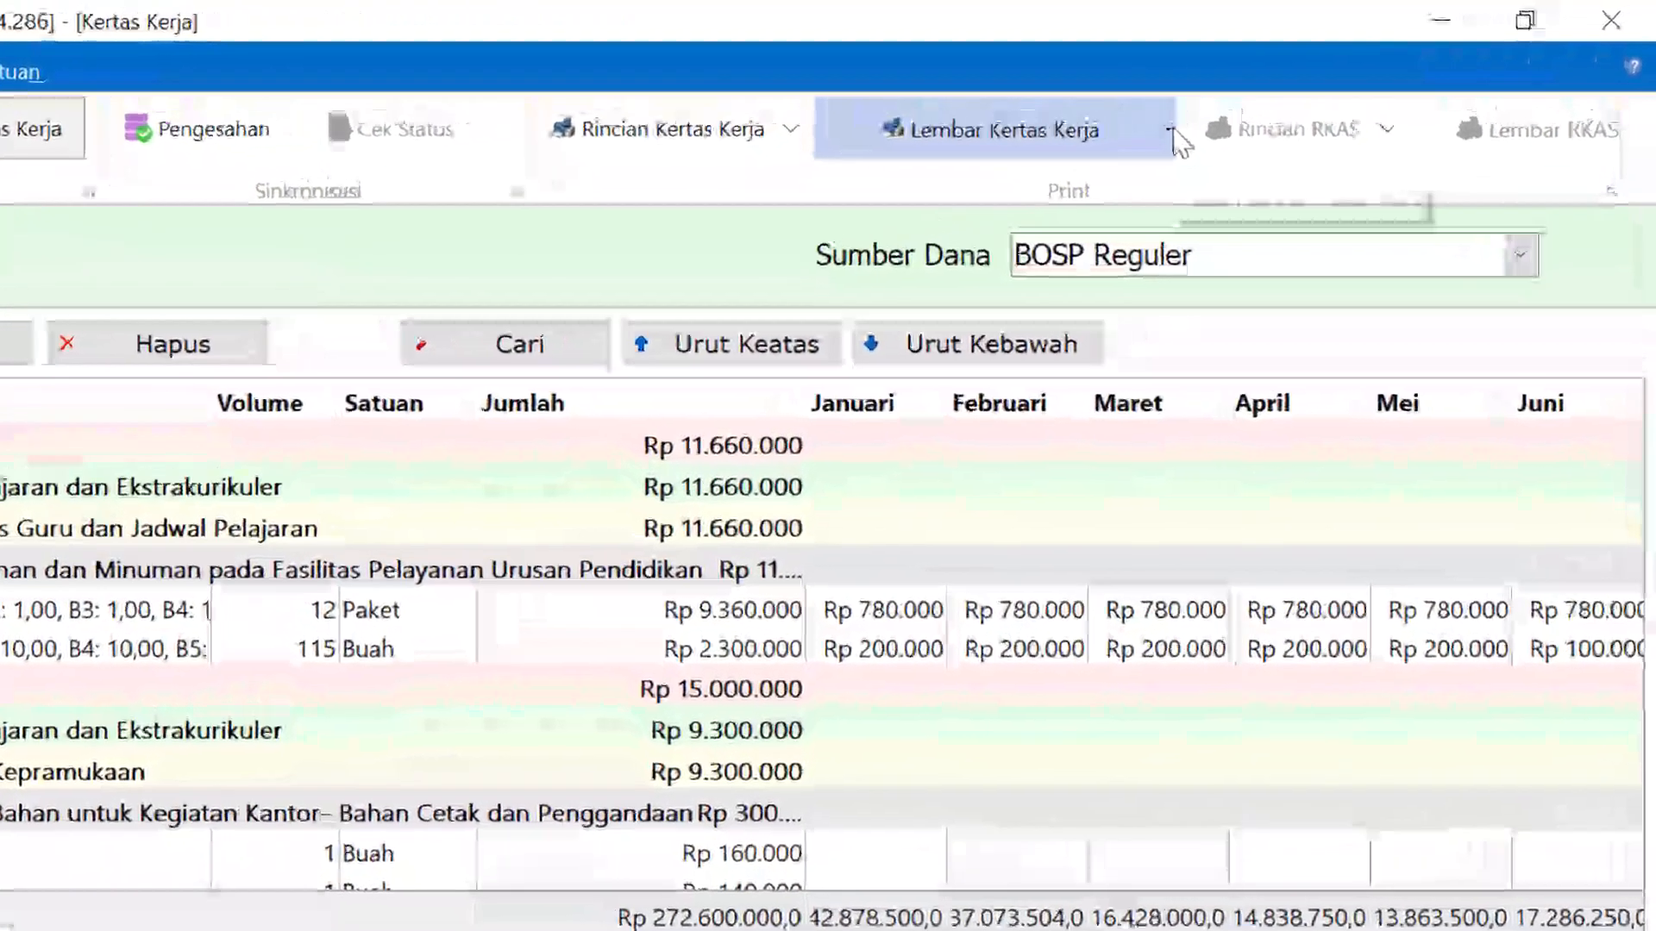
# Step: Export all pages of the Lembar Kertas Kerja Tahap report to PDF as rka-unit-tahap-2023 and close the preview
pyautogui.click(1297, 96)
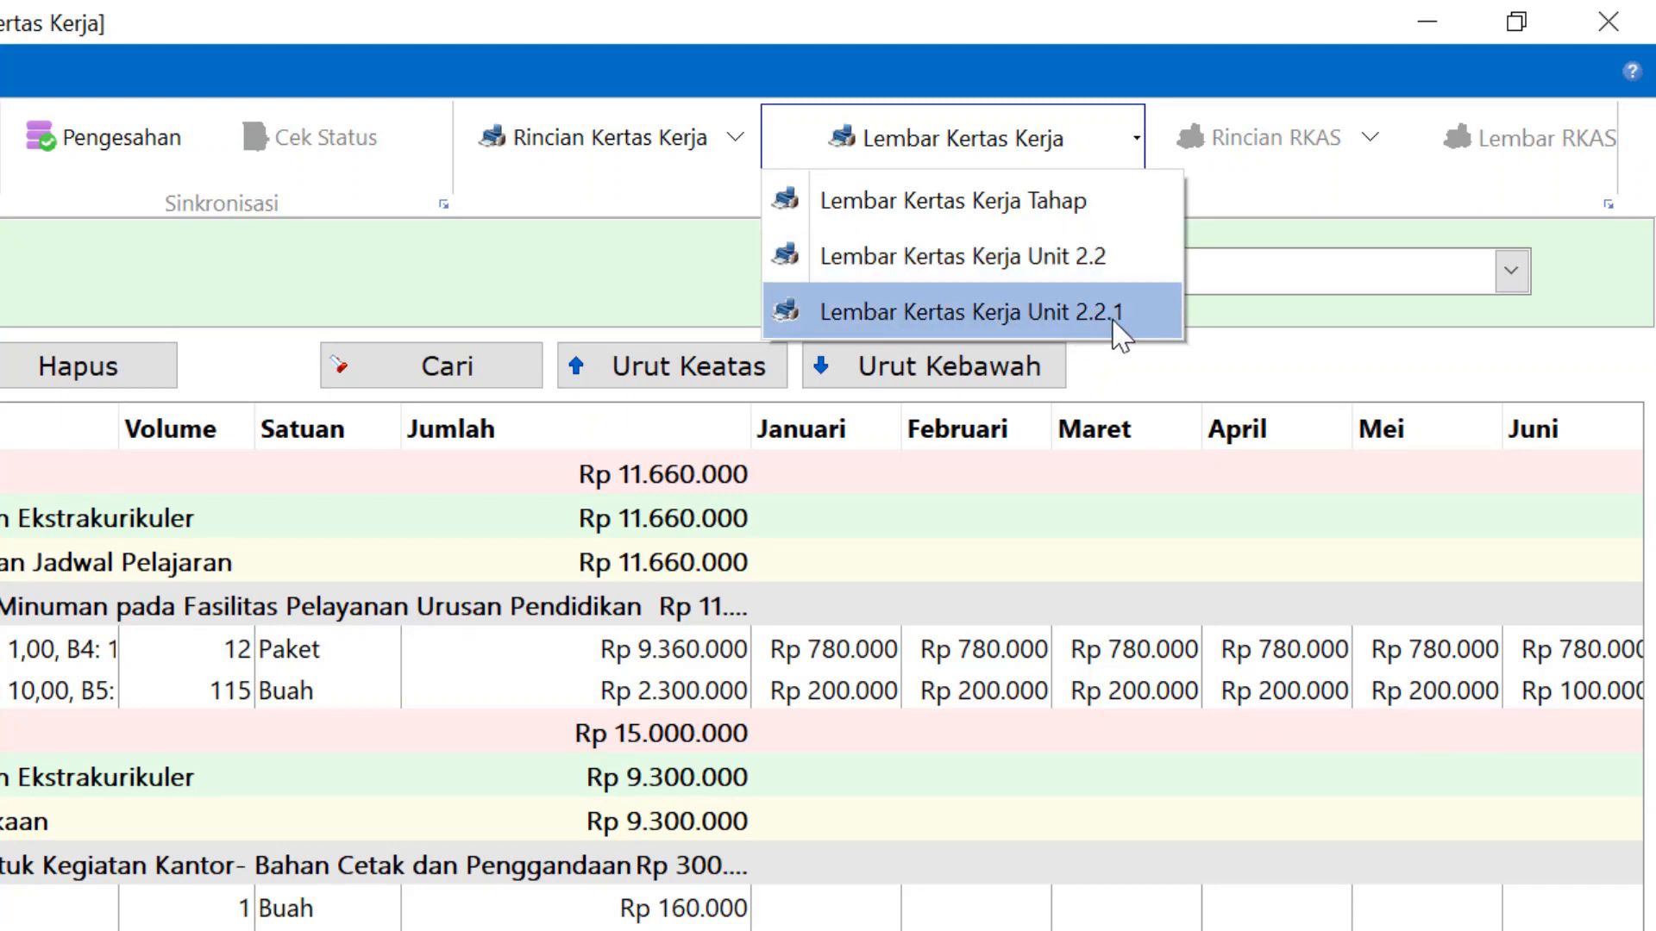
pyautogui.click(1073, 215)
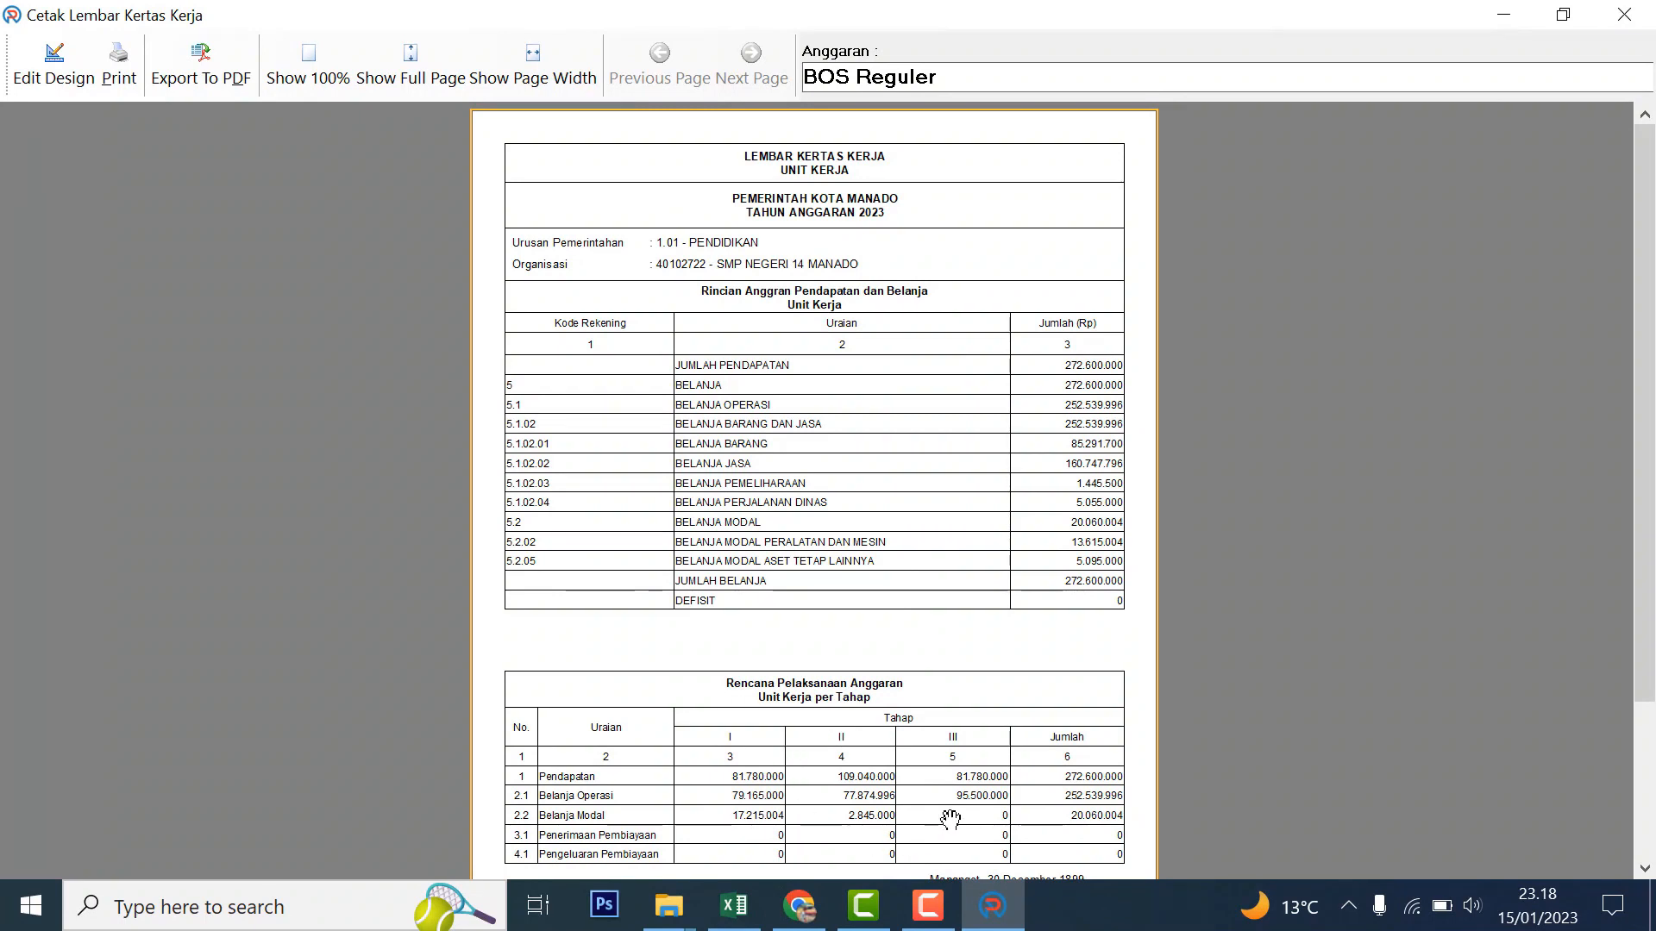
pyautogui.click(246, 79)
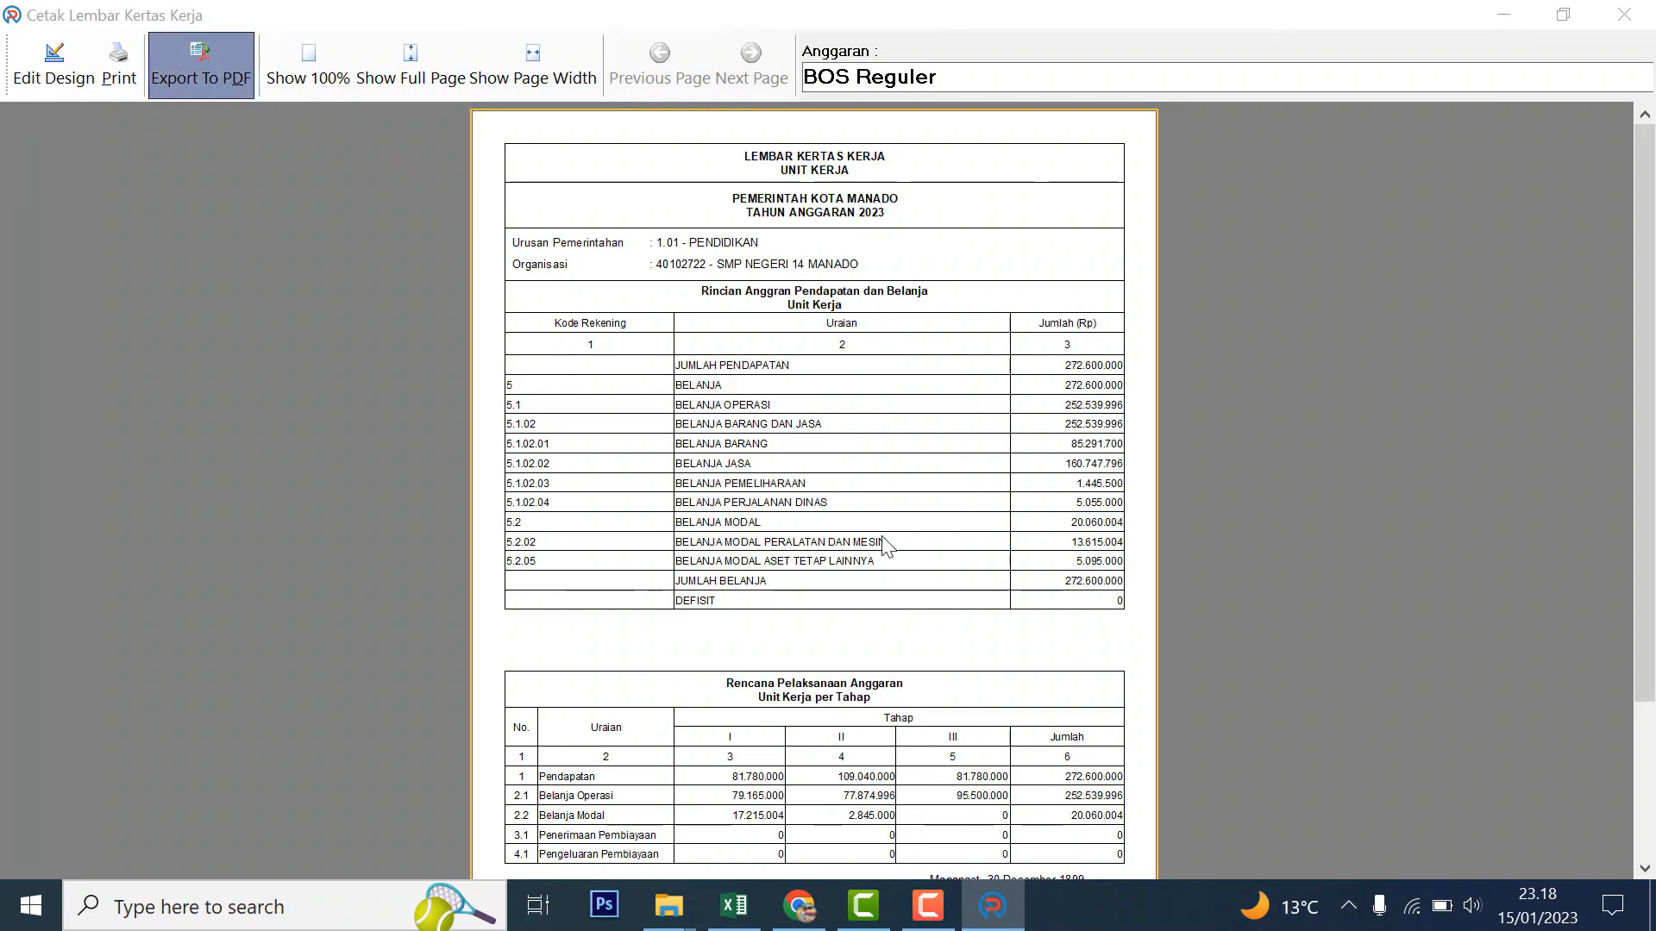
pyautogui.click(901, 739)
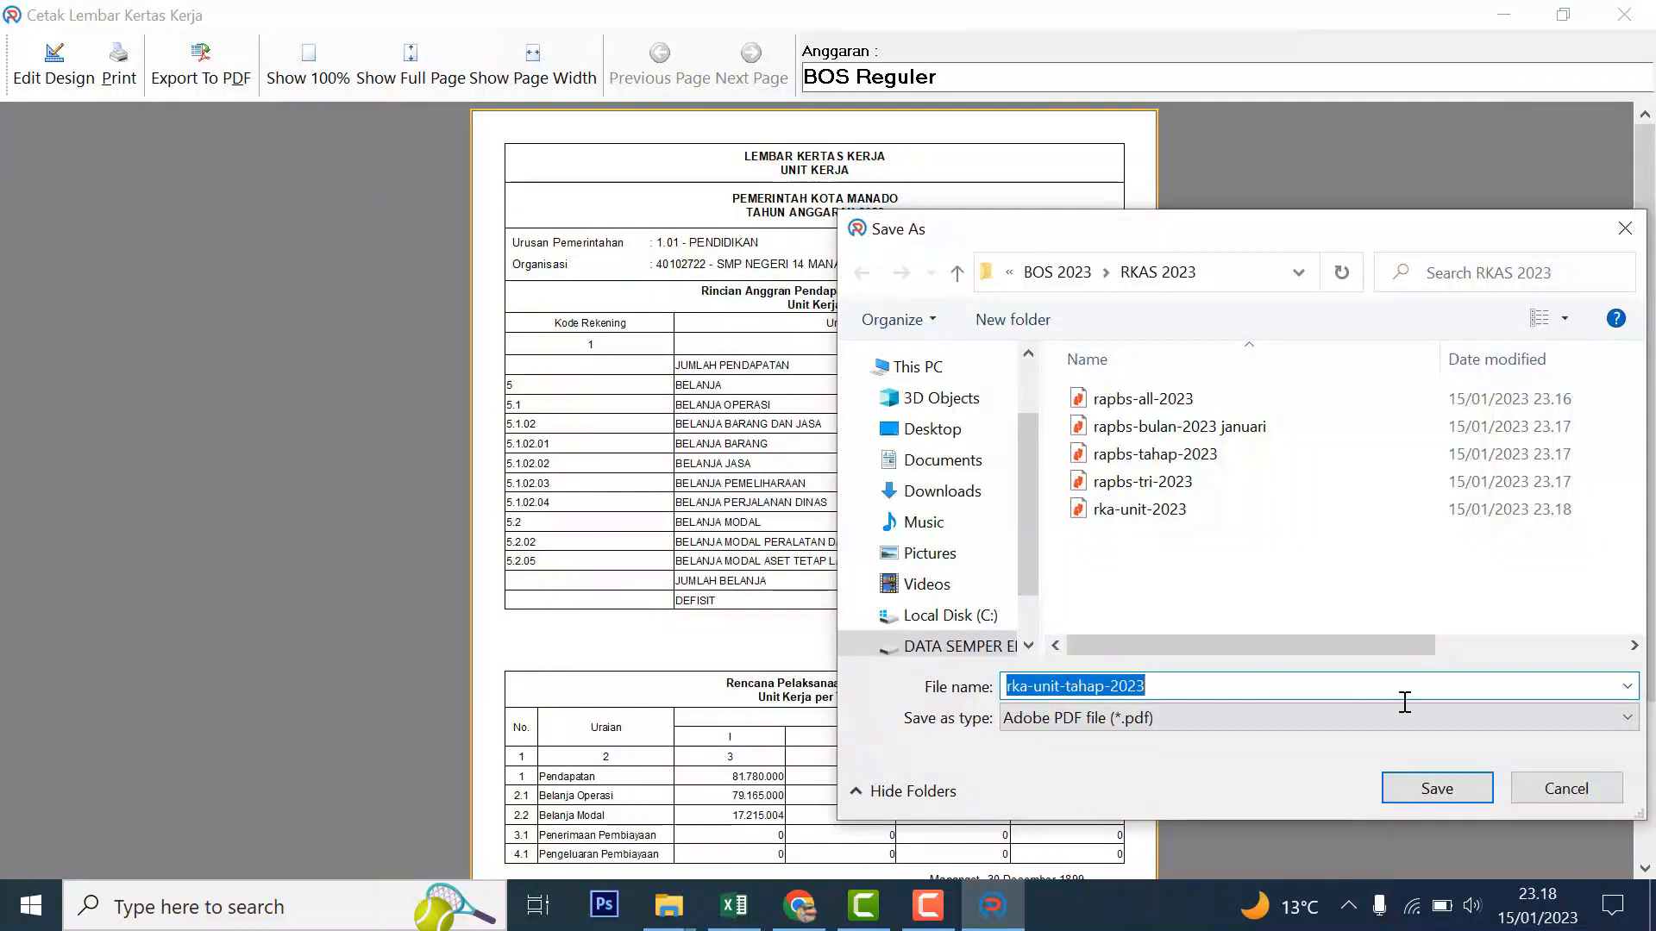
pyautogui.click(1435, 788)
pyautogui.click(1624, 15)
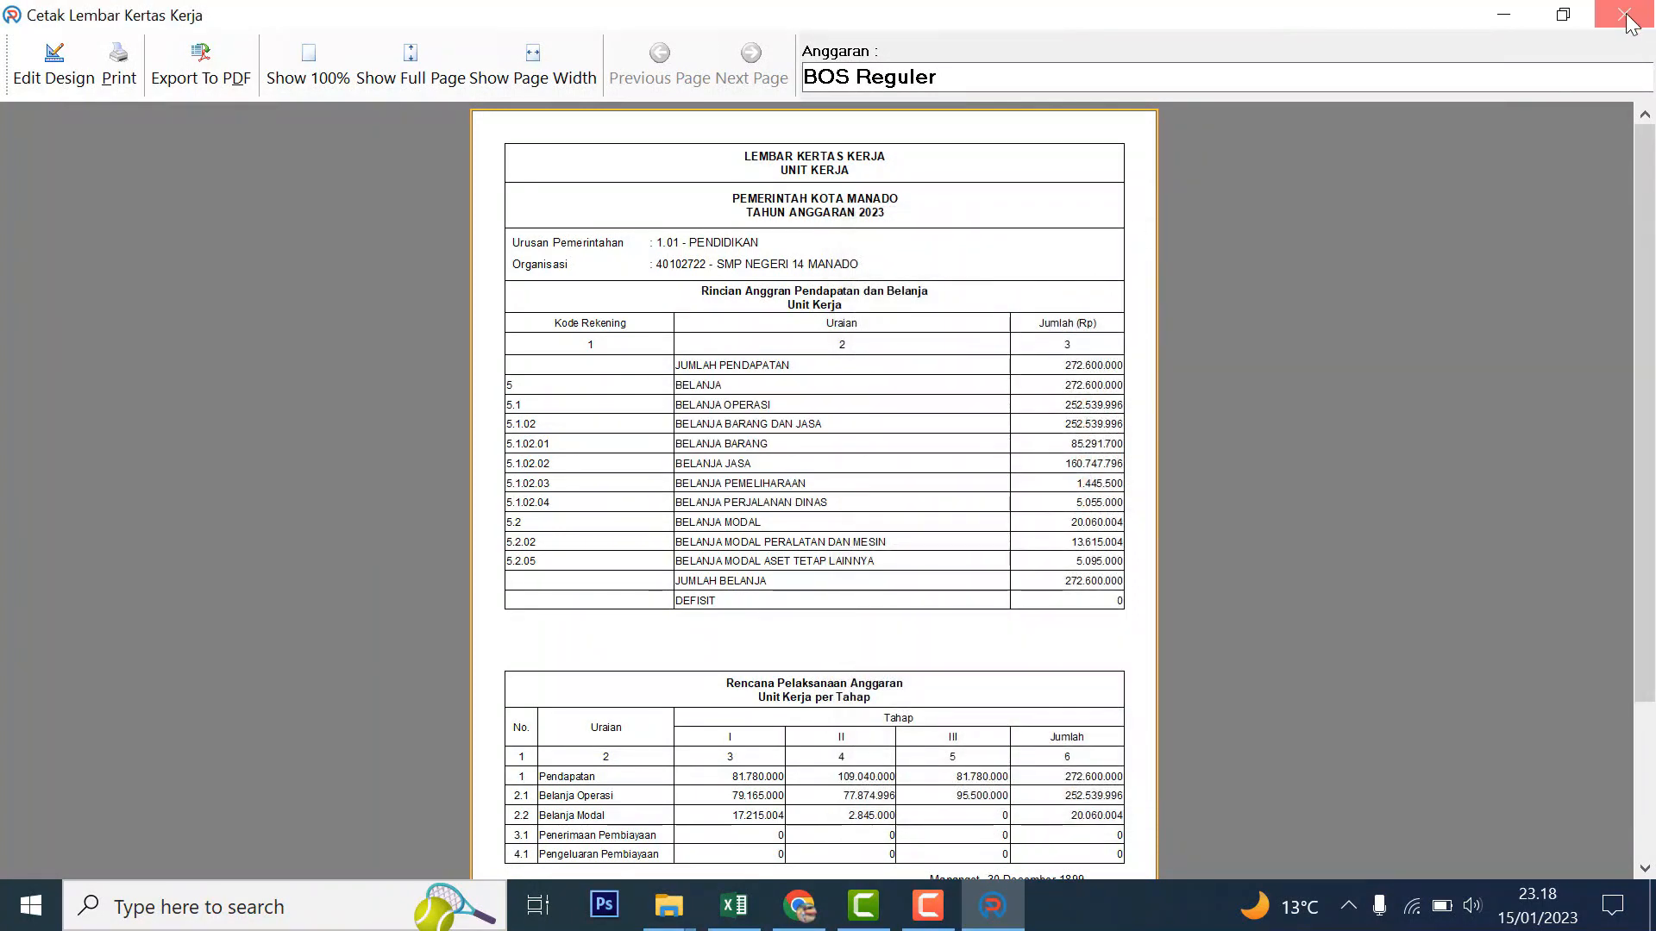
# Step: Generate the Lembar Kertas Kerja Unit 2.2 report, export all pages to PDF as rka-unit-22-2023, and close the preview
pyautogui.click(1310, 92)
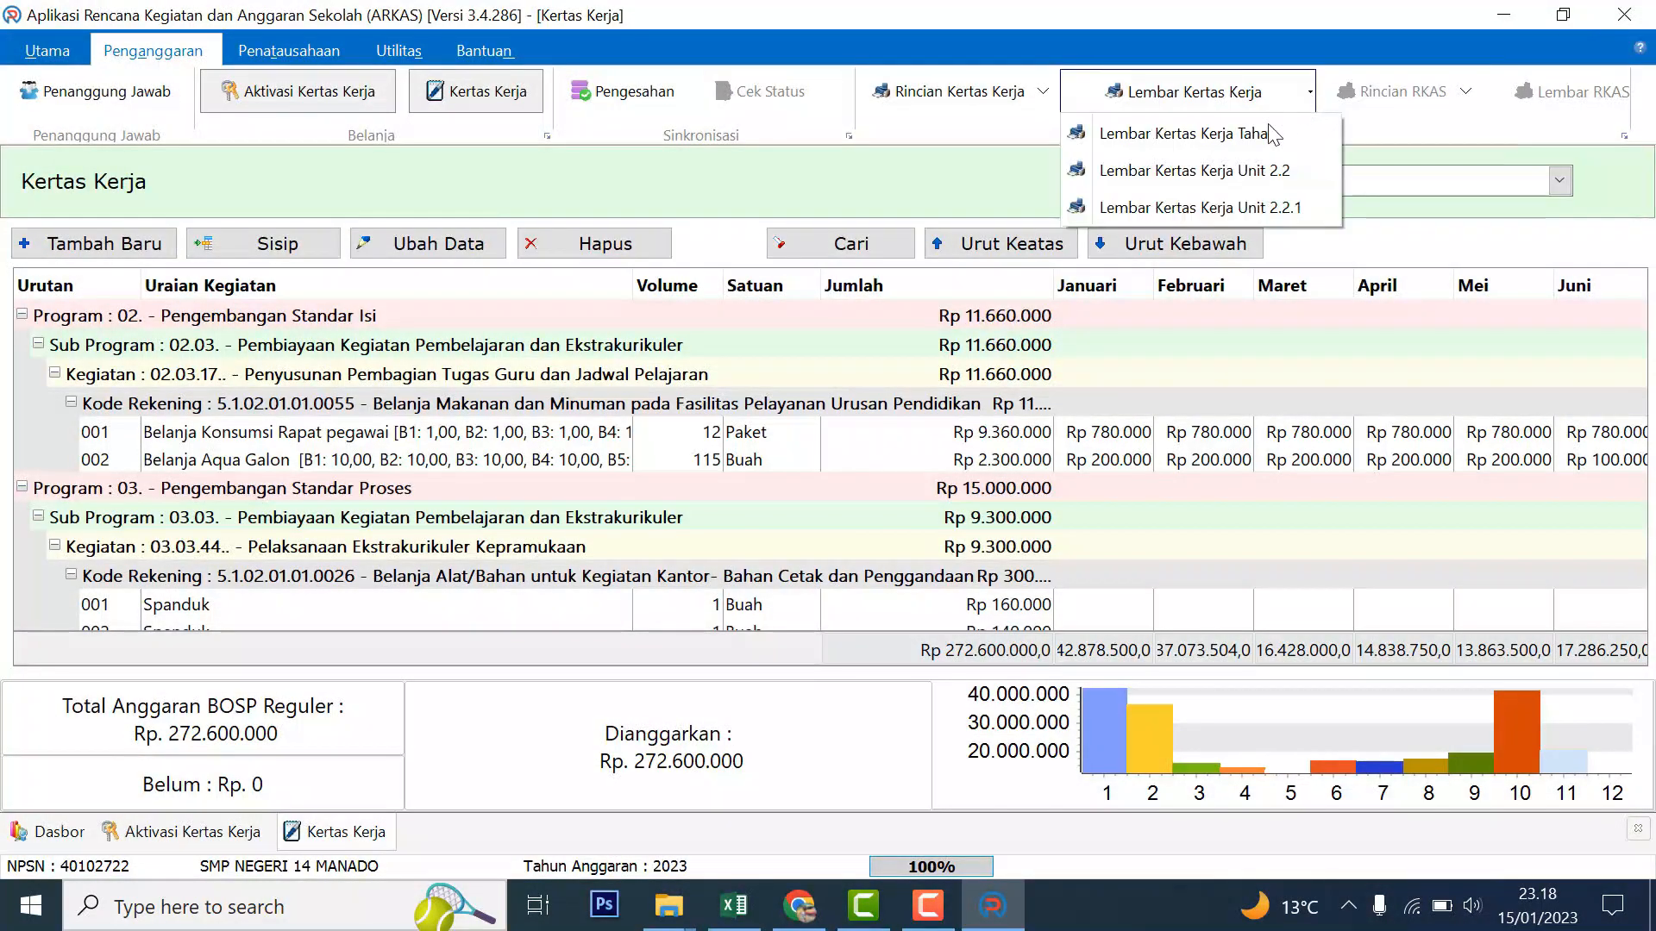
pyautogui.click(1229, 175)
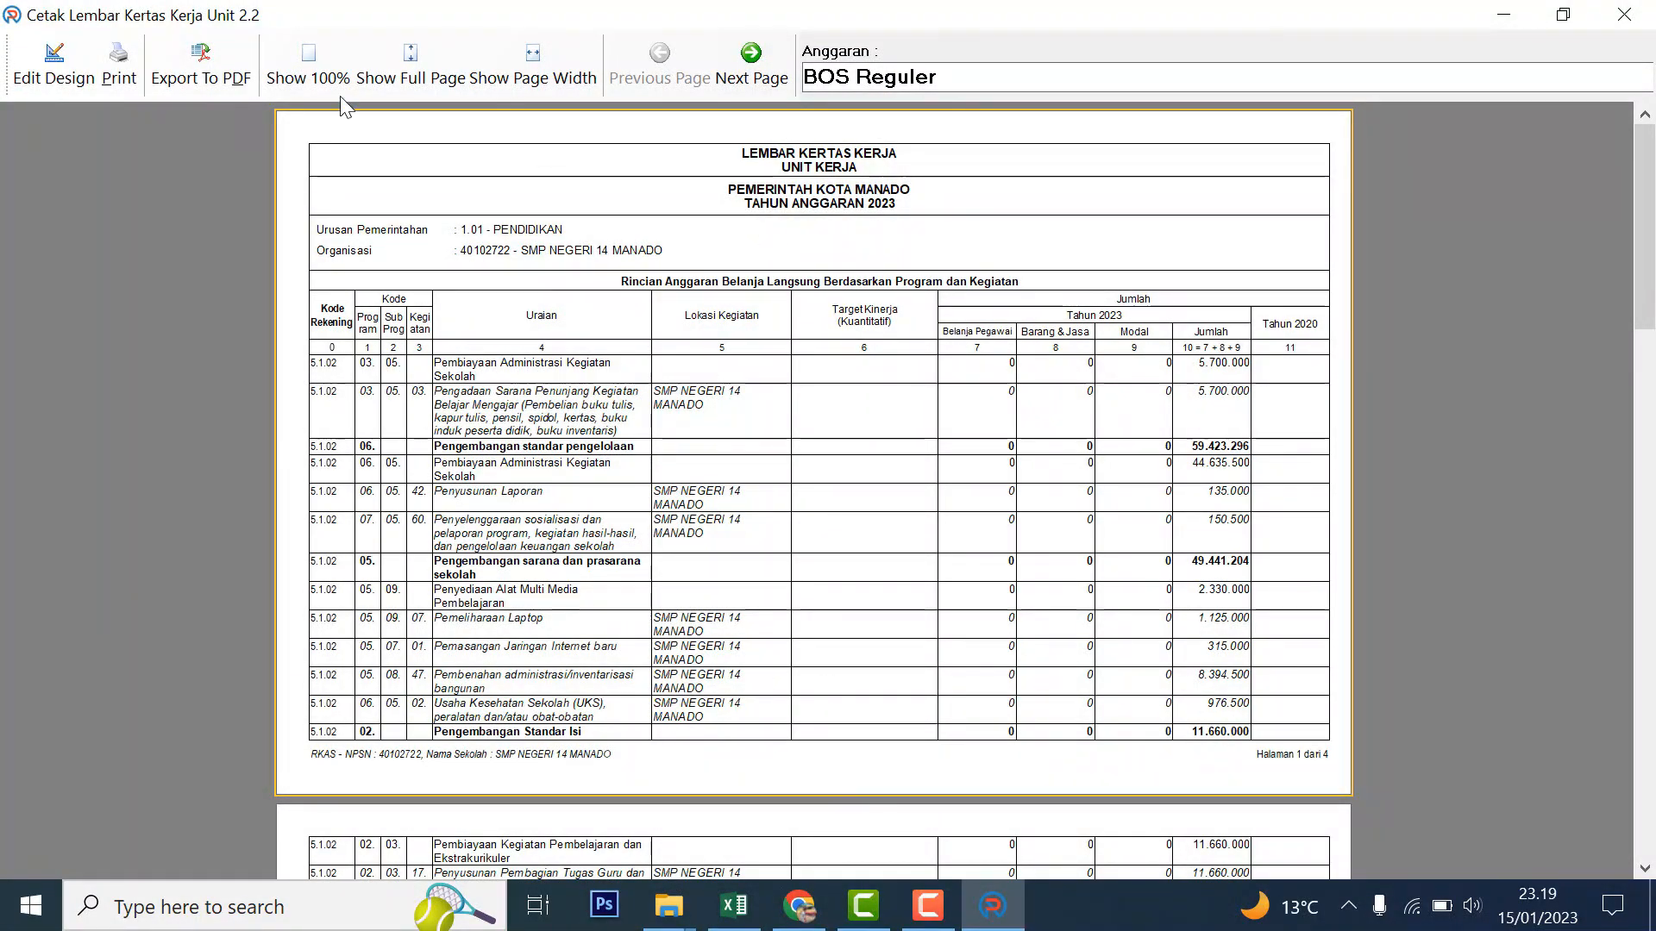
pyautogui.click(204, 55)
pyautogui.click(860, 732)
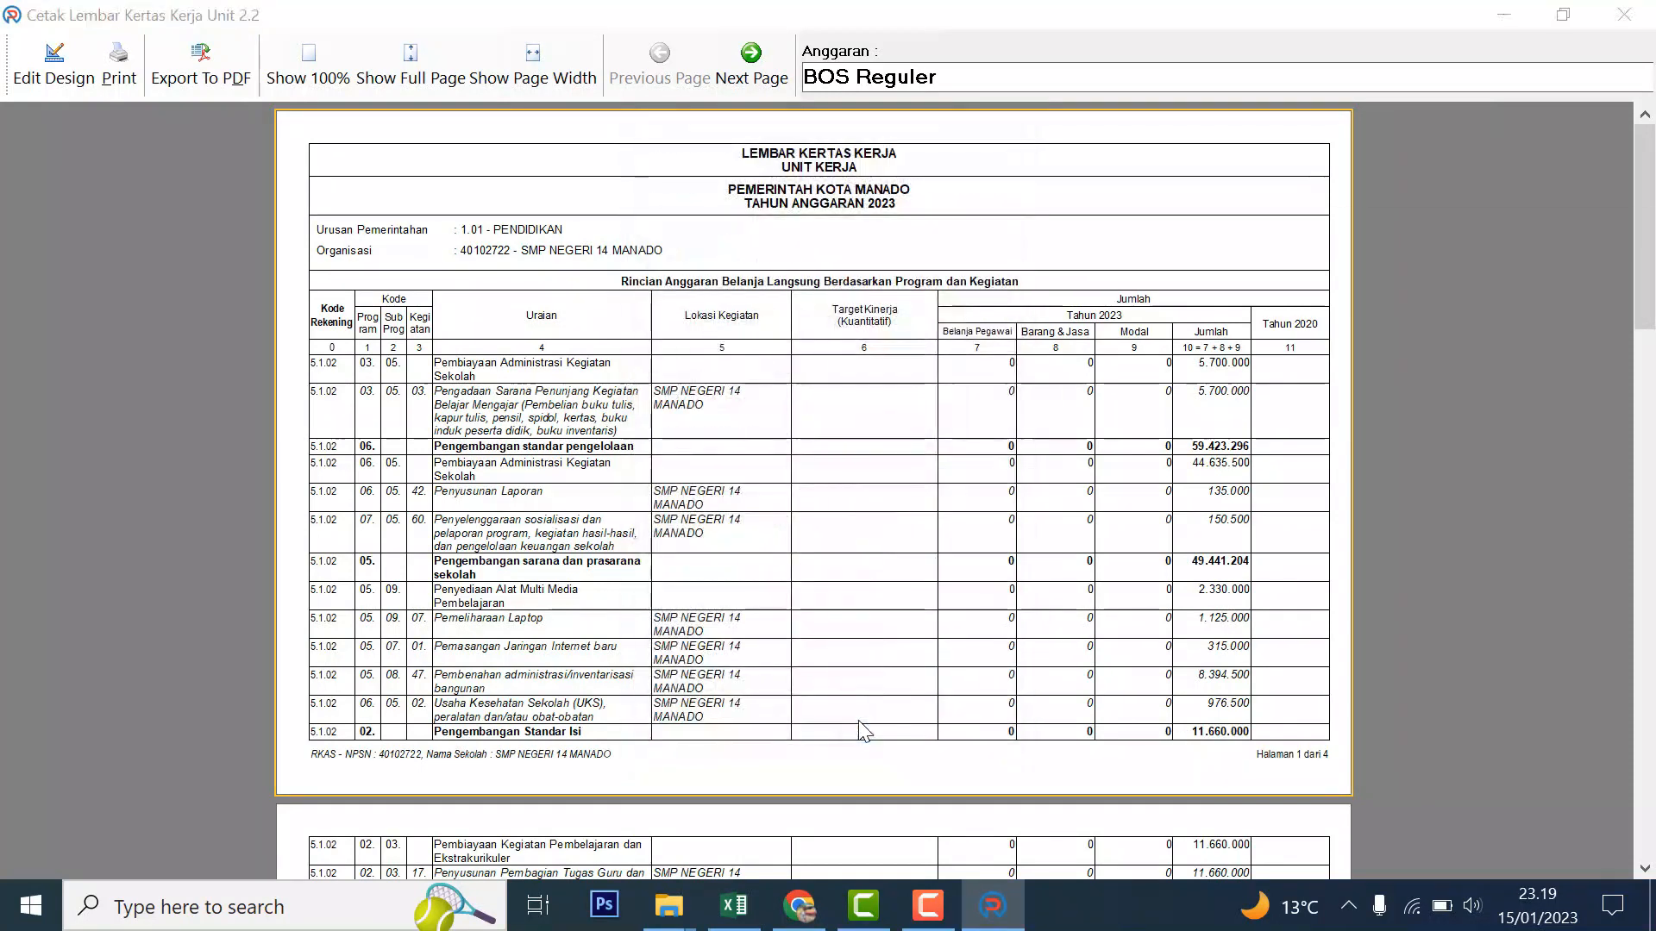
pyautogui.click(1437, 788)
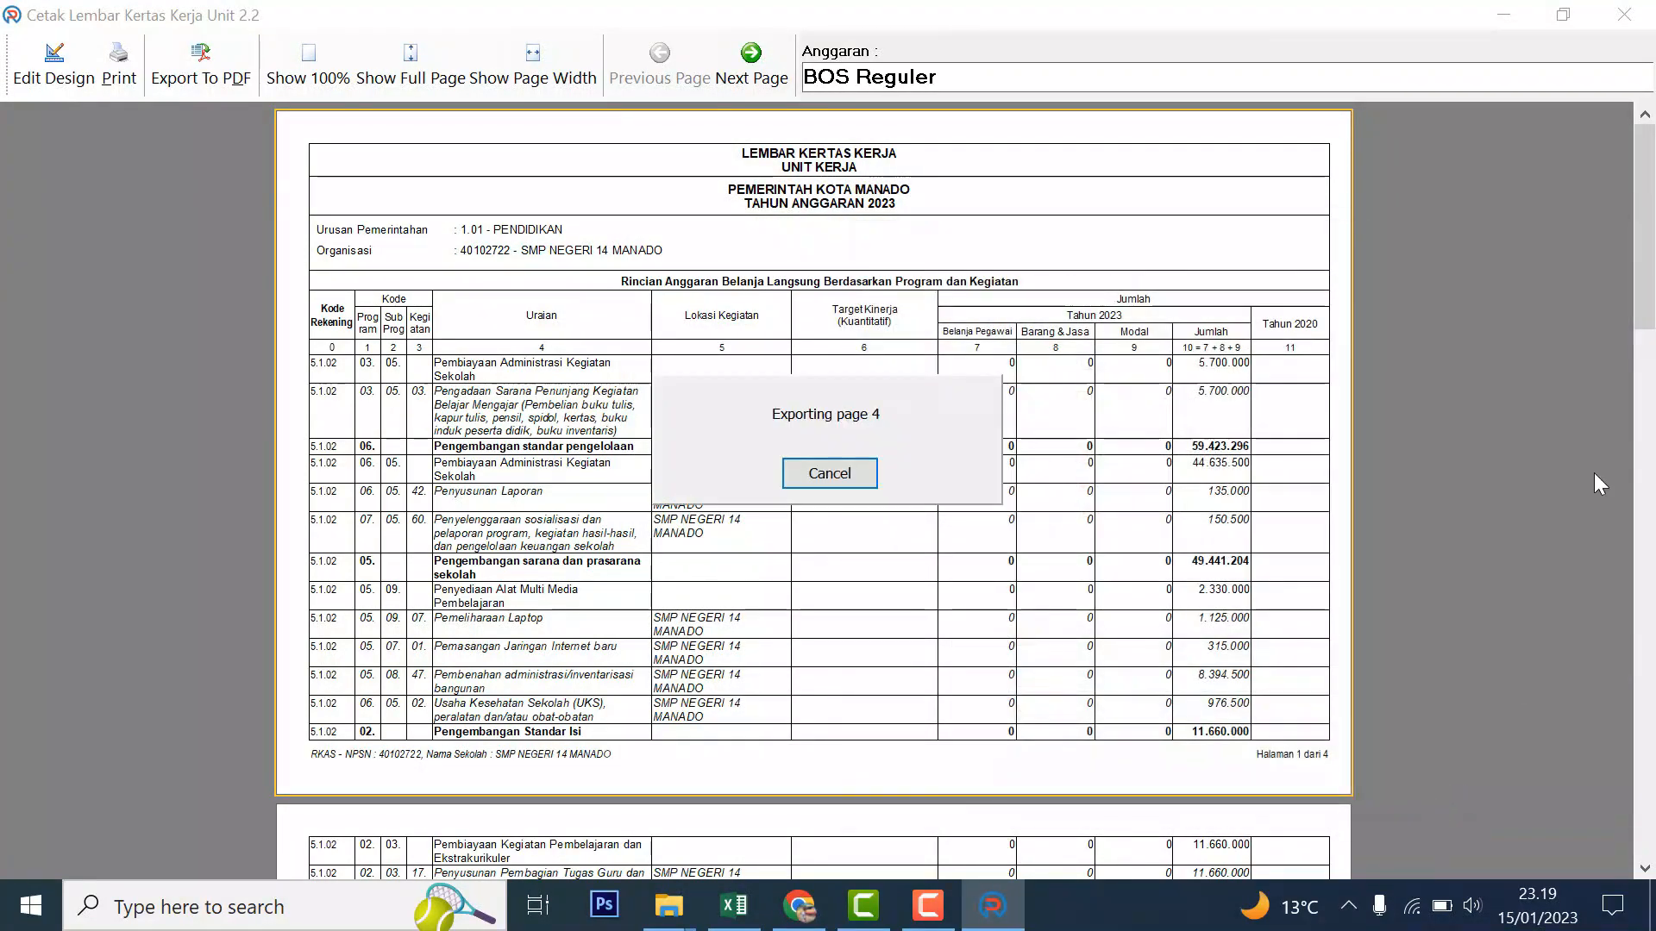
pyautogui.click(1624, 15)
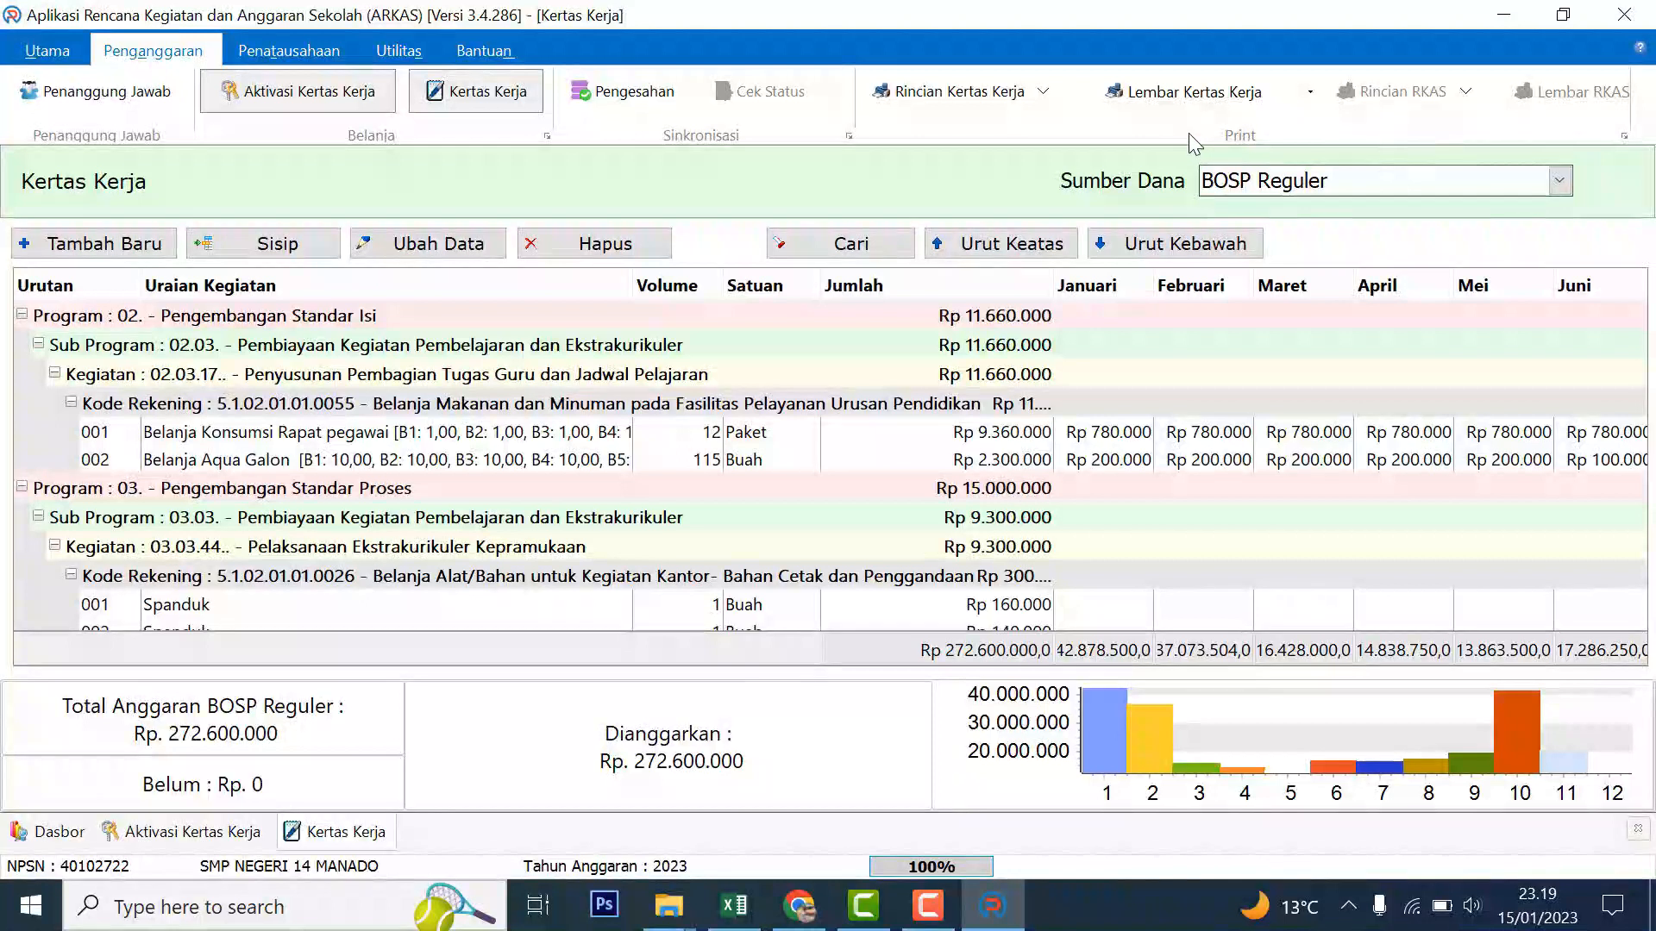
# Step: Generate the Lembar Kertas Kerja Unit 2.2.1 report, export all pages to PDF as rka-unit-221-2023 in the RKAS 2023 folder, and close the preview
pyautogui.click(1309, 91)
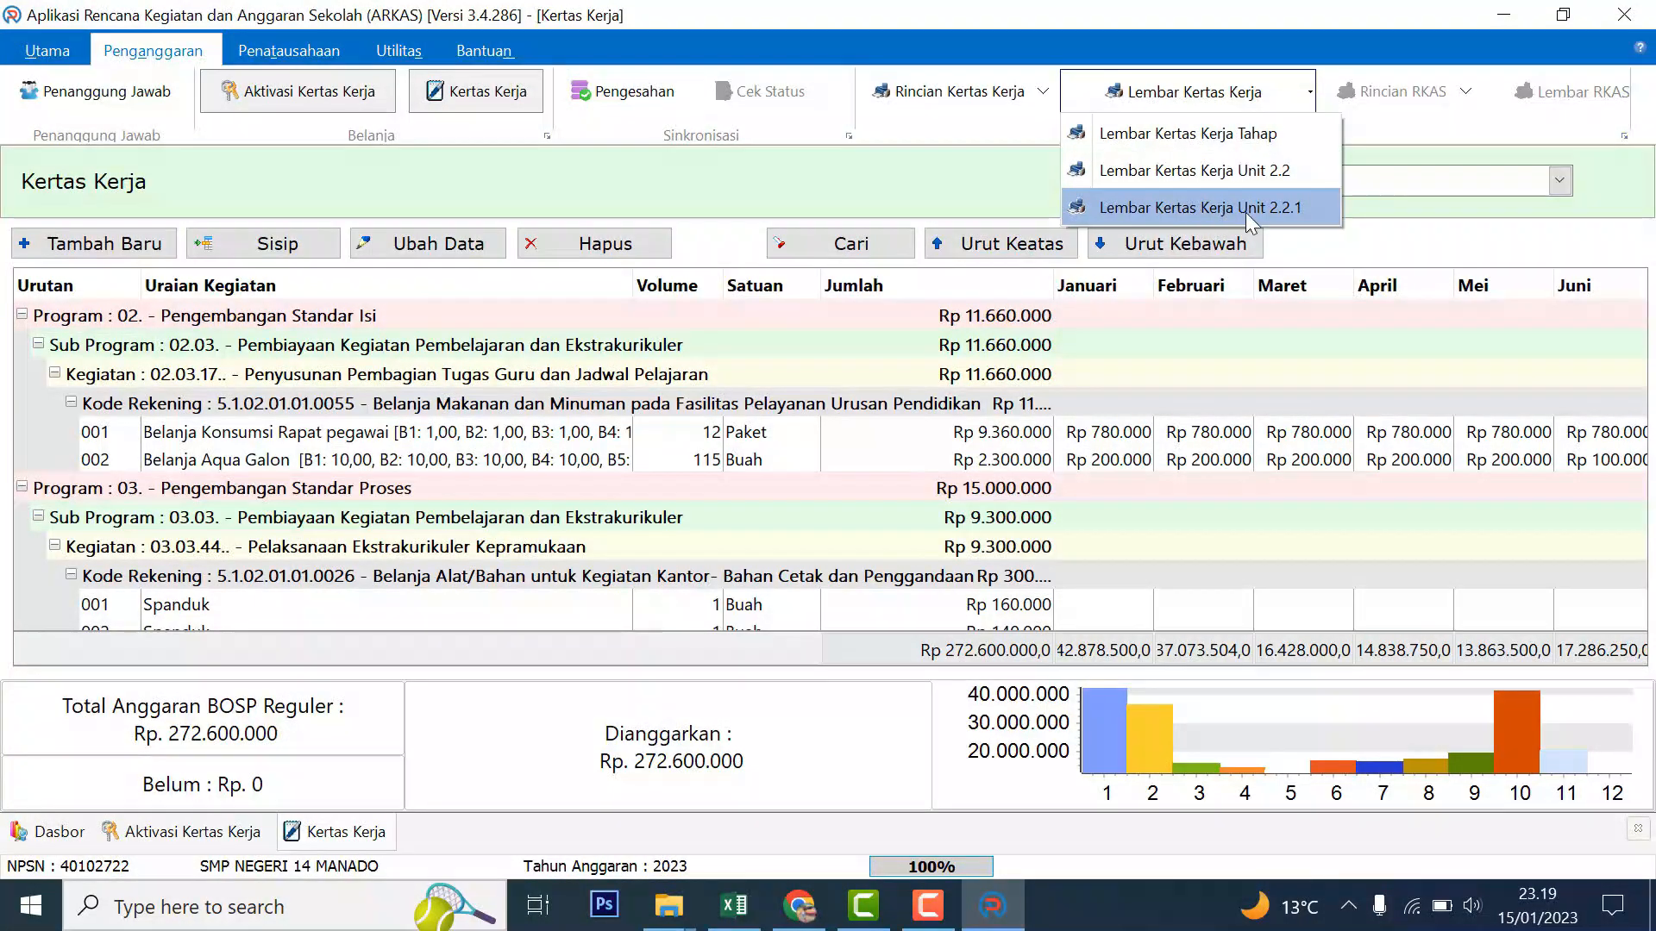
pyautogui.click(1281, 211)
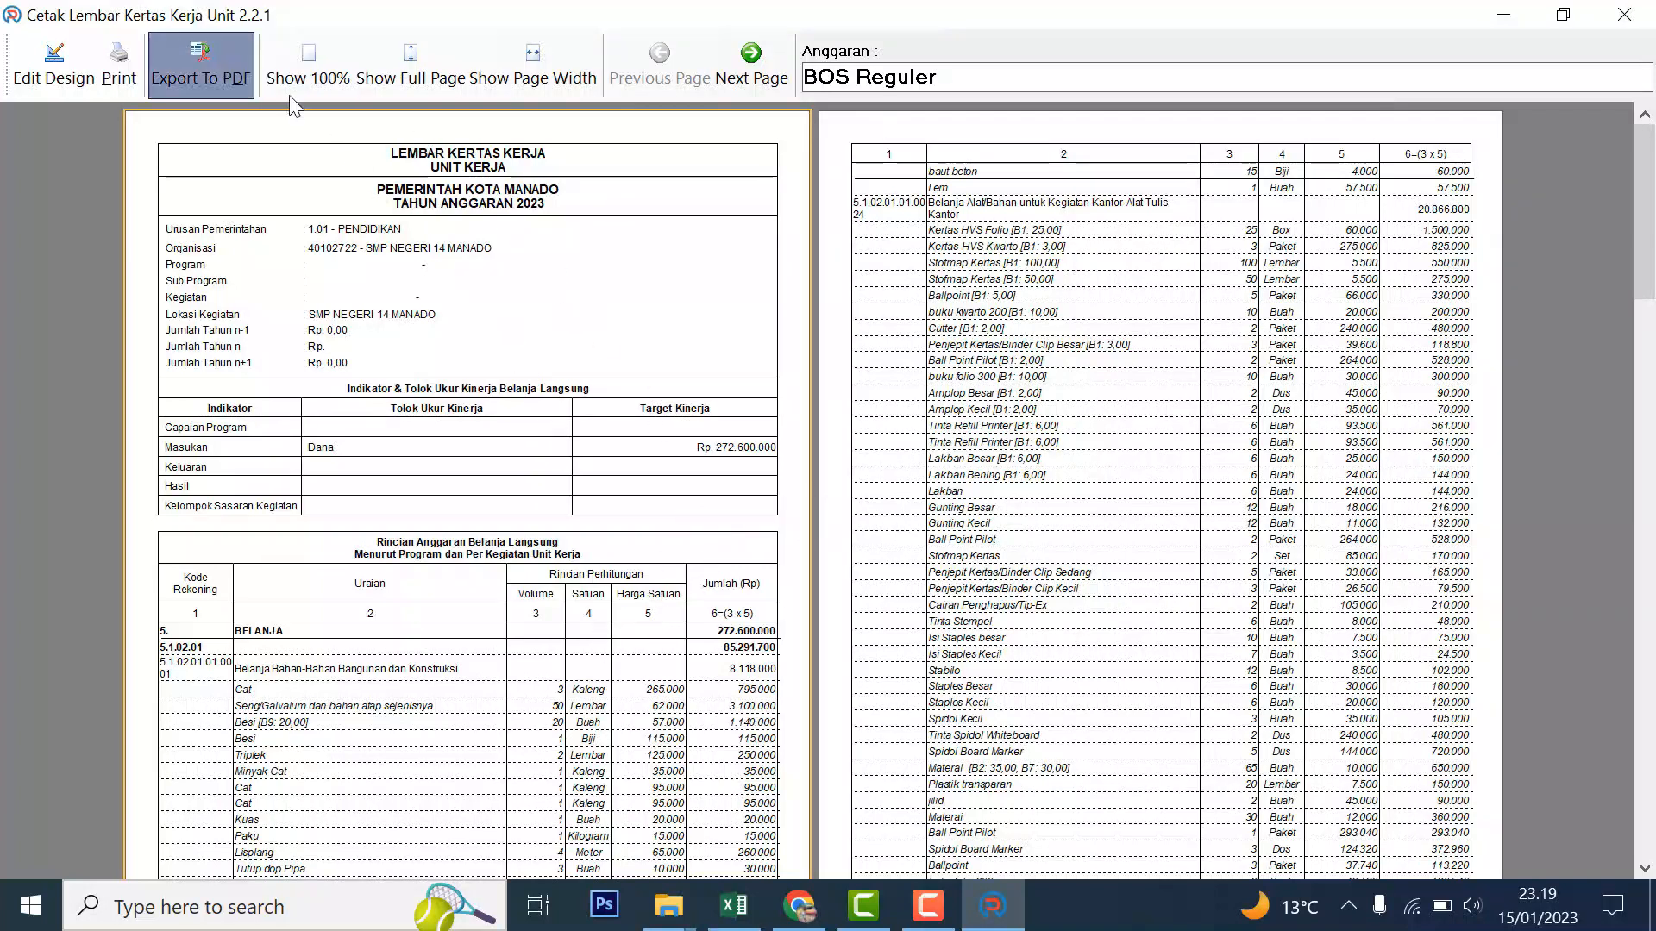
pyautogui.click(200, 62)
pyautogui.click(859, 734)
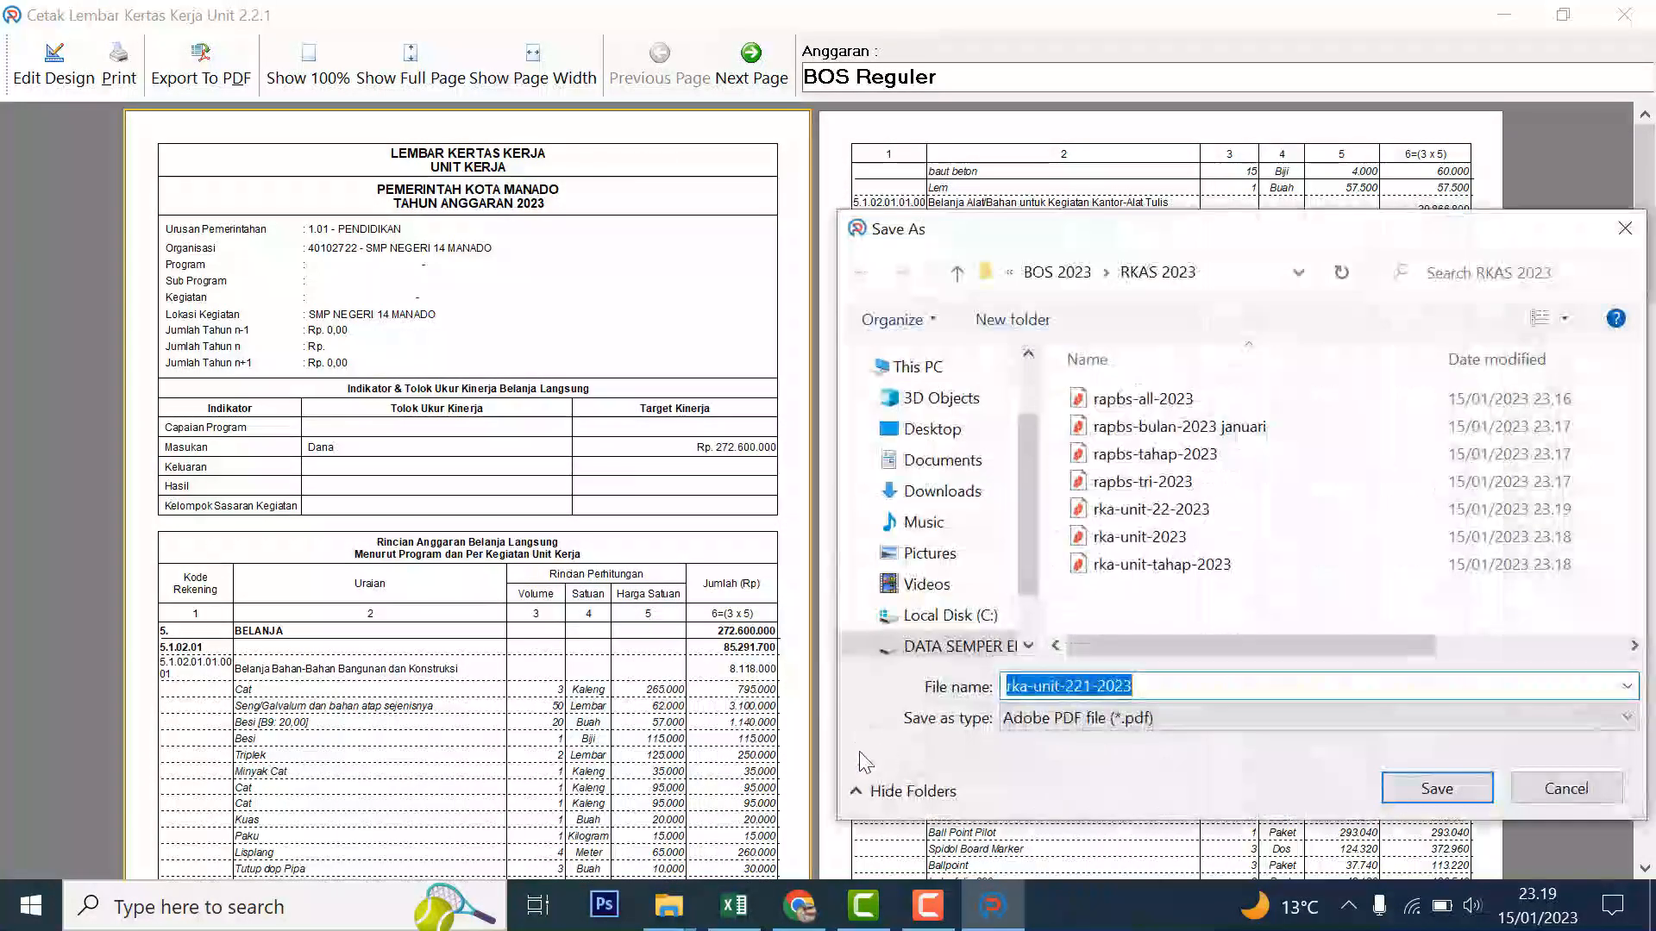
pyautogui.click(1456, 793)
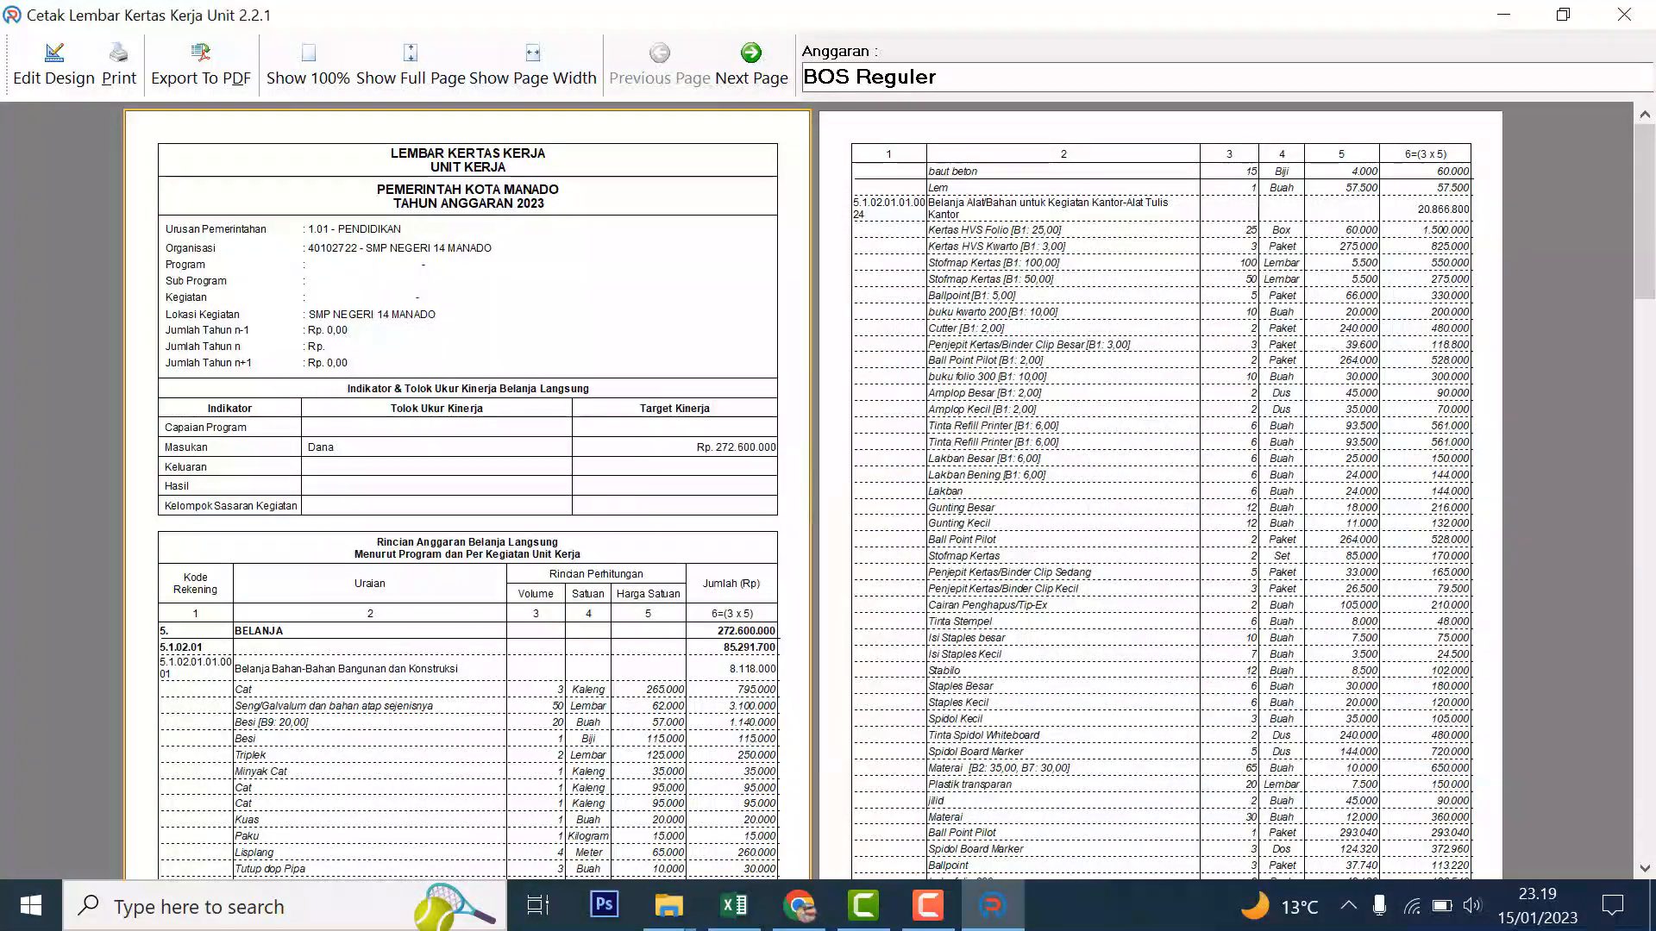
pyautogui.click(1623, 15)
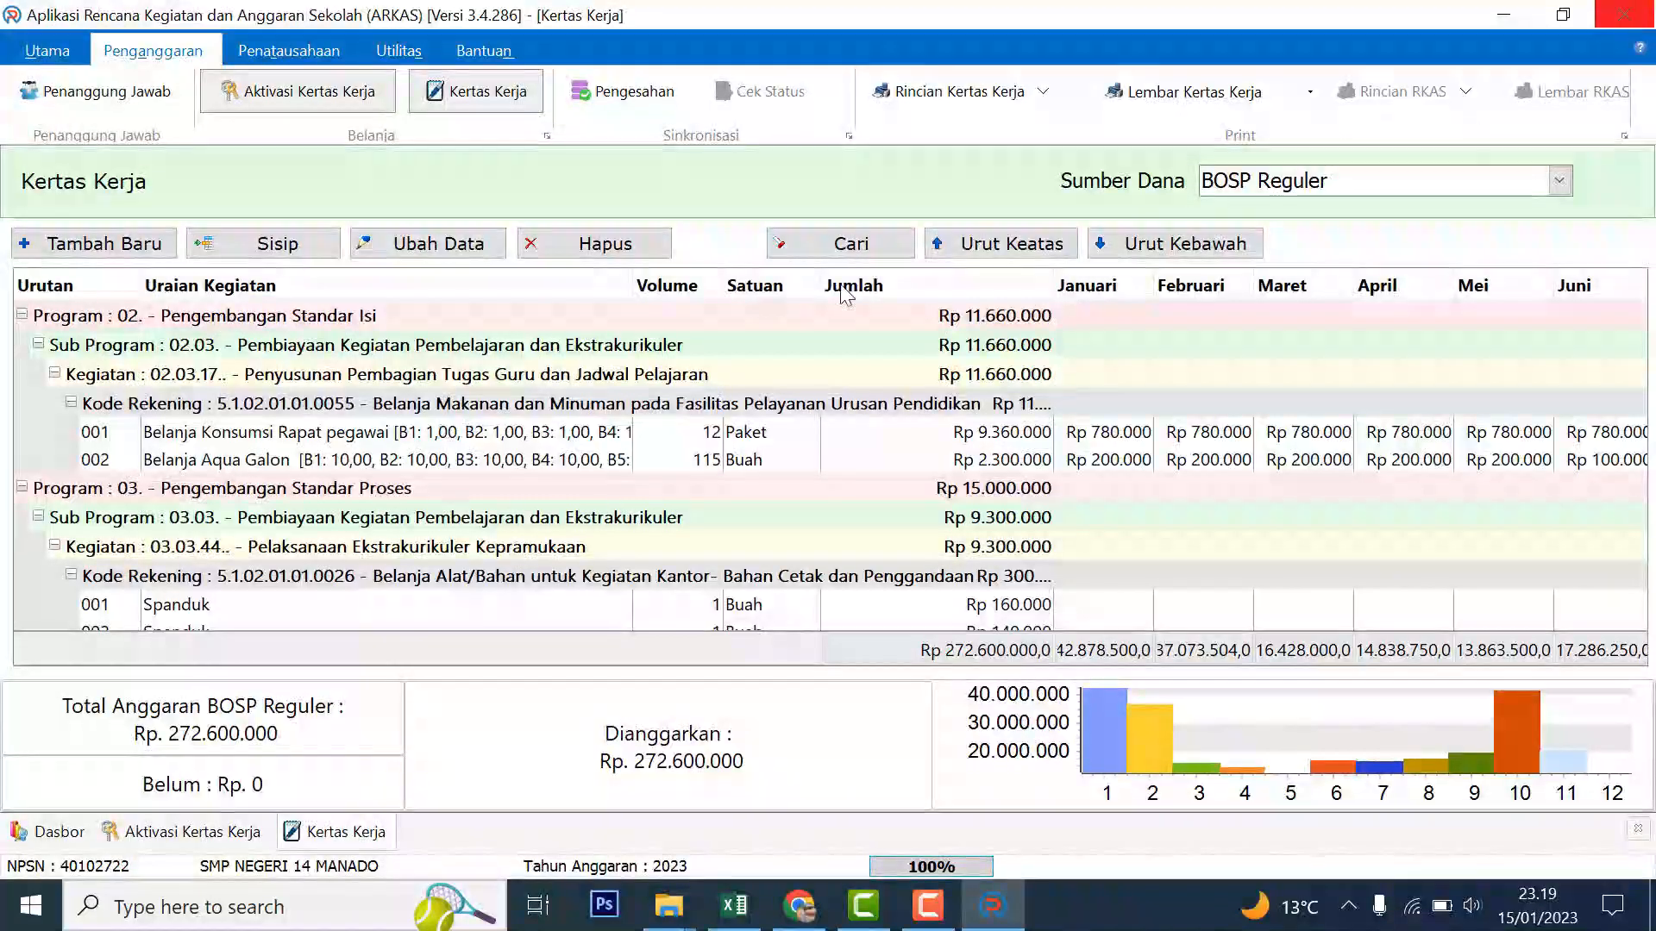